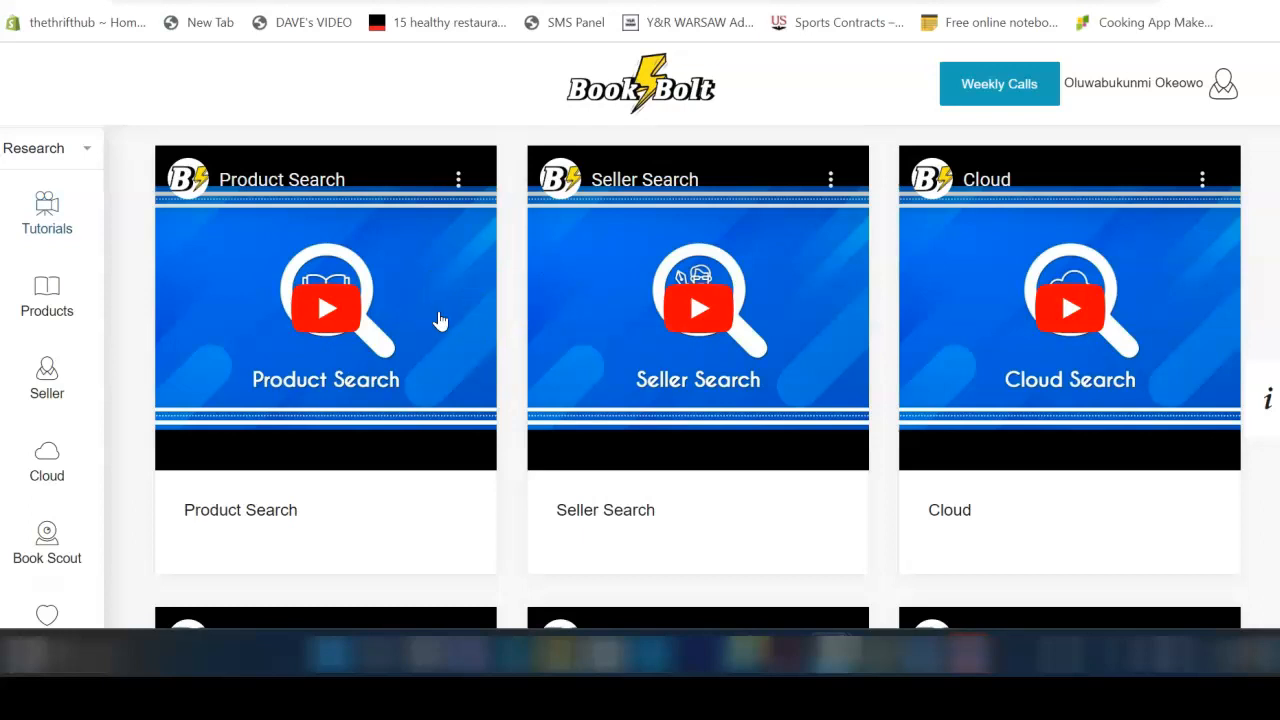
Step: Run a keyword research search for "gratitute journal for busy women"
{"action": "scroll", "coordinate": [82, 315], "scroll_direction": "down", "scroll_amount": 3}
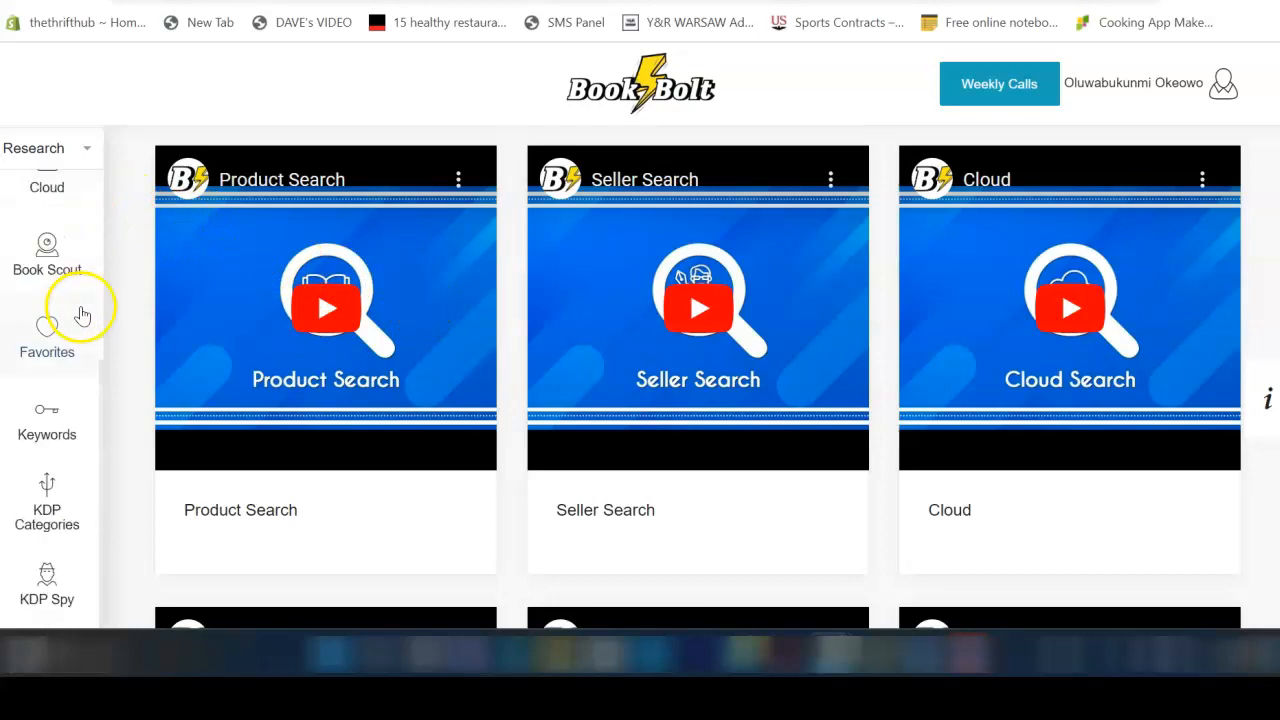
{"action": "left_click", "coordinate": [66, 420]}
{"action": "left_click", "coordinate": [202, 180]}
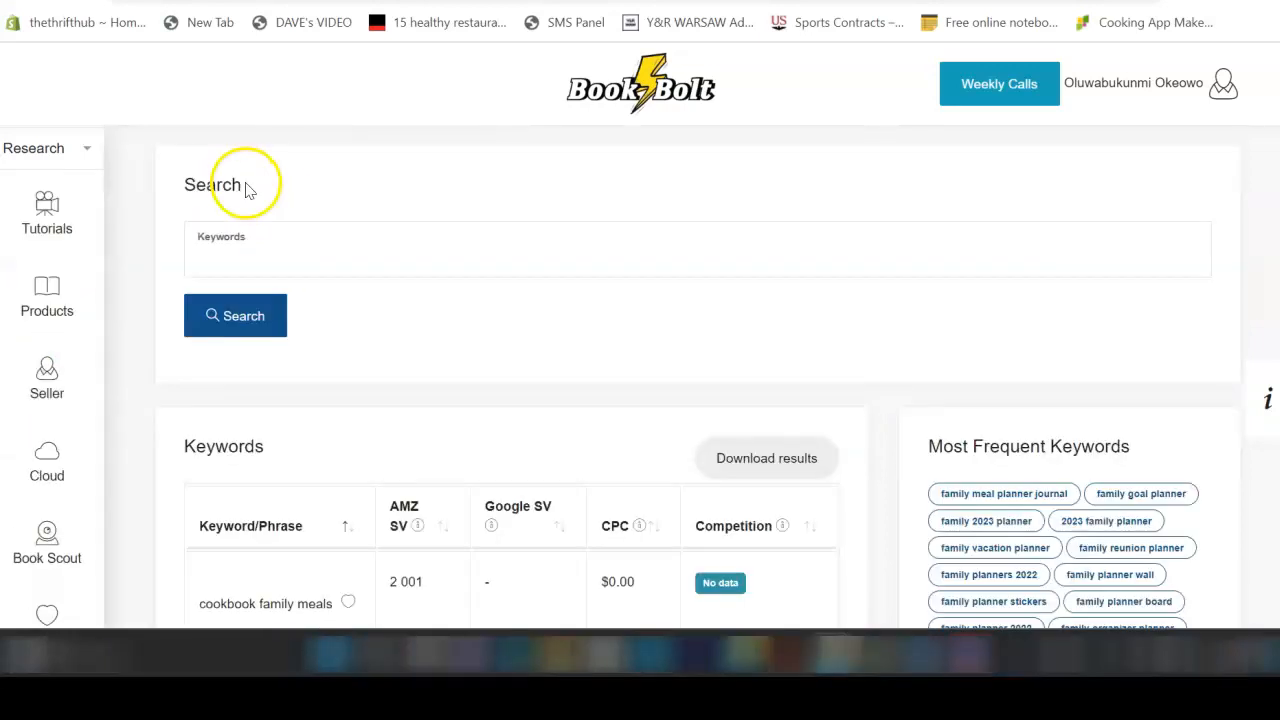
{"action": "left_click", "coordinate": [399, 251]}
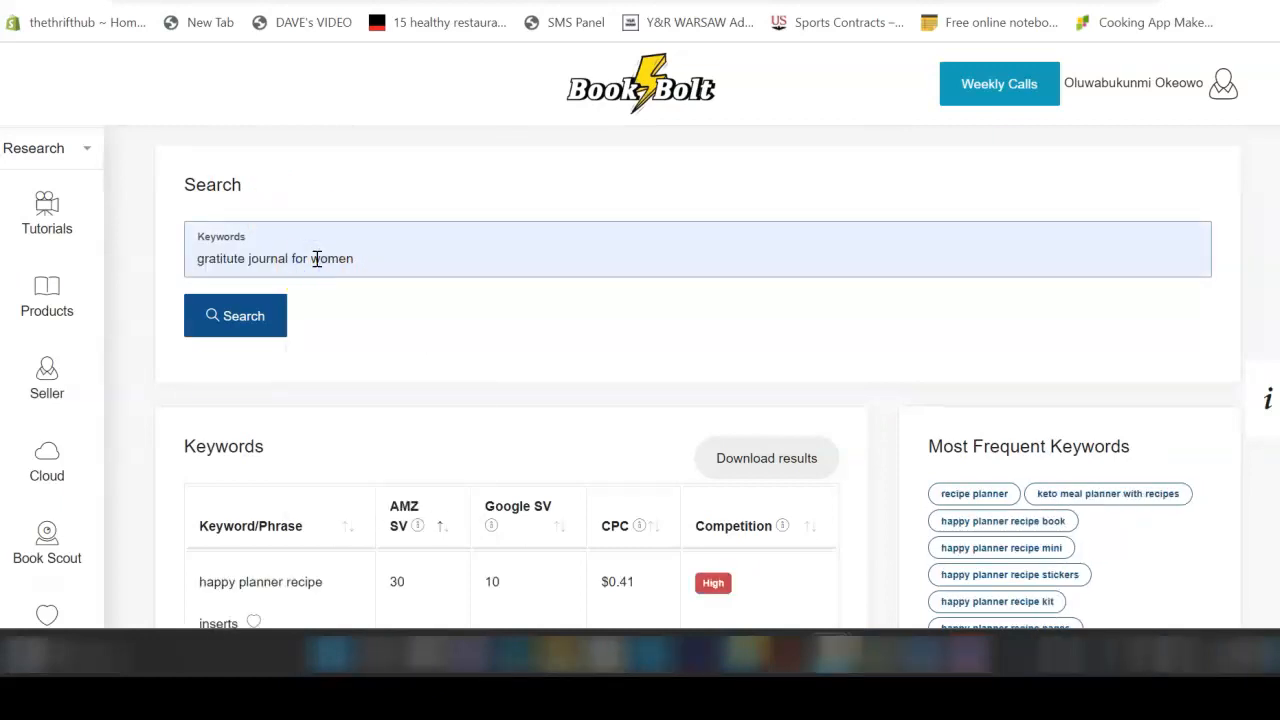
{"action": "left_click", "coordinate": [316, 258]}
{"action": "type", "text": "busy"}
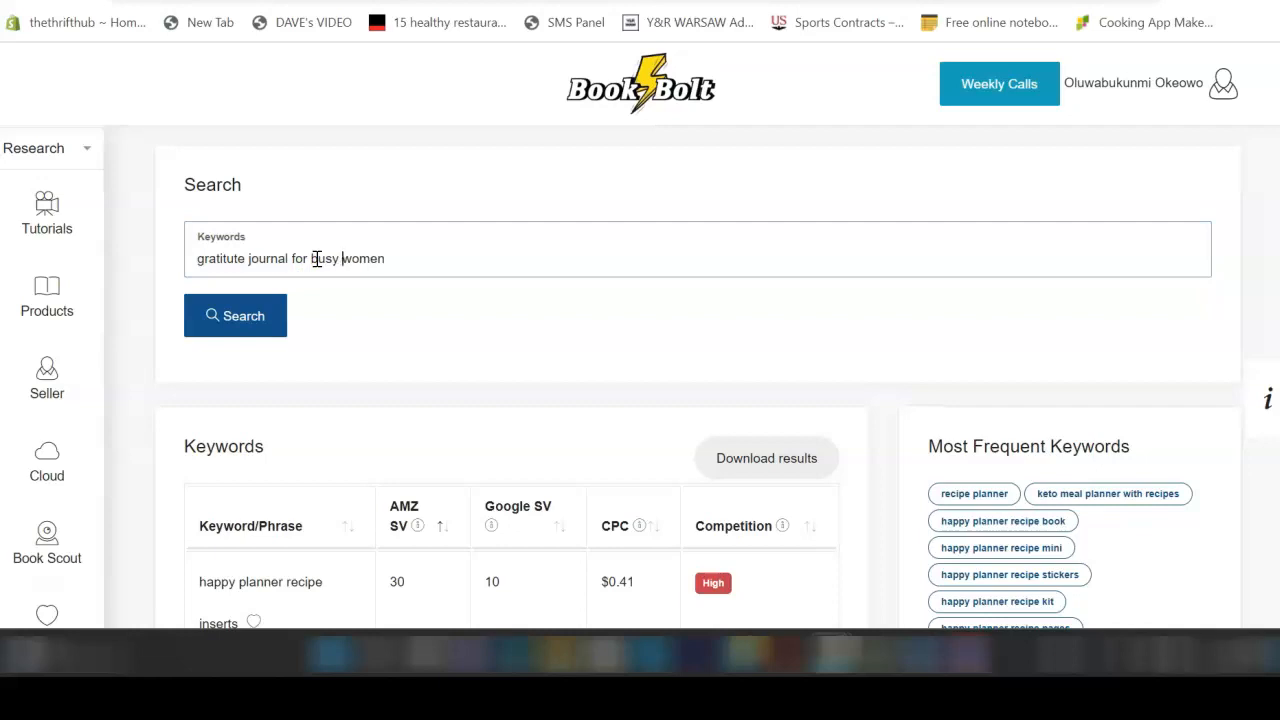
{"action": "key", "text": "Return"}
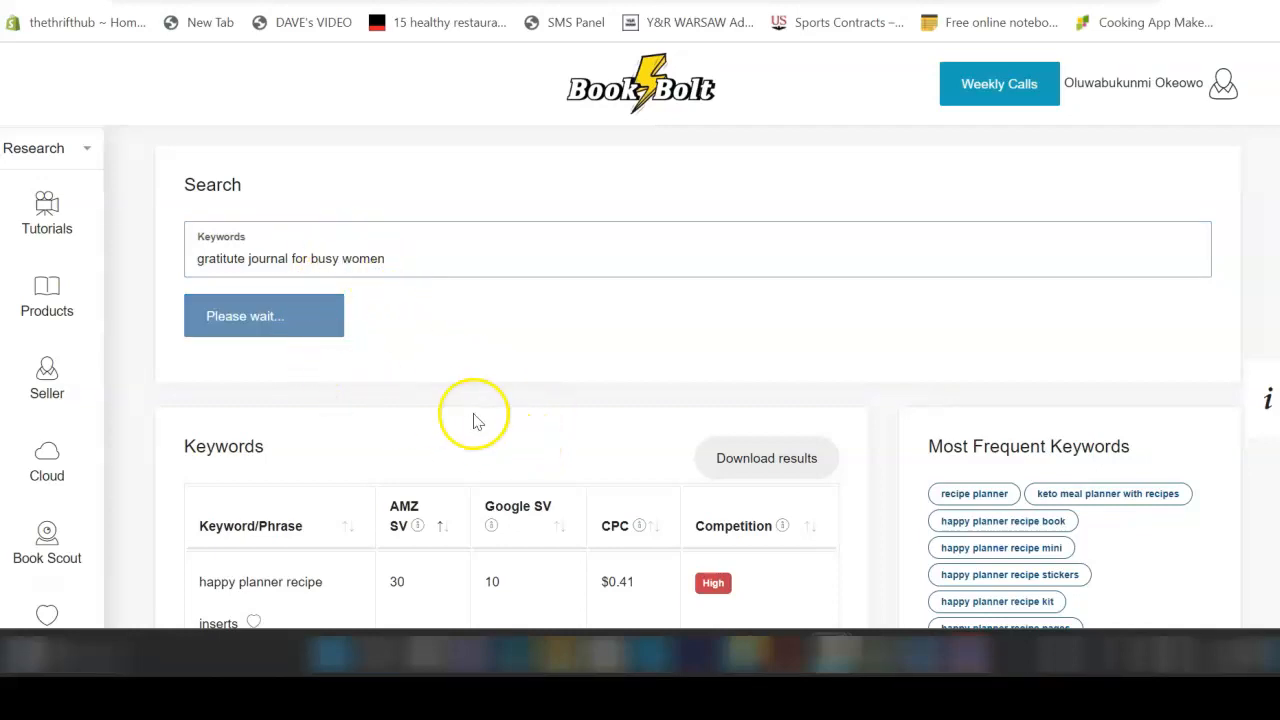
Step: Sort the keyword results by Amazon search volume, highest first, and review the leading phrases
{"action": "scroll", "coordinate": [488, 410], "scroll_direction": "down", "scroll_amount": 3}
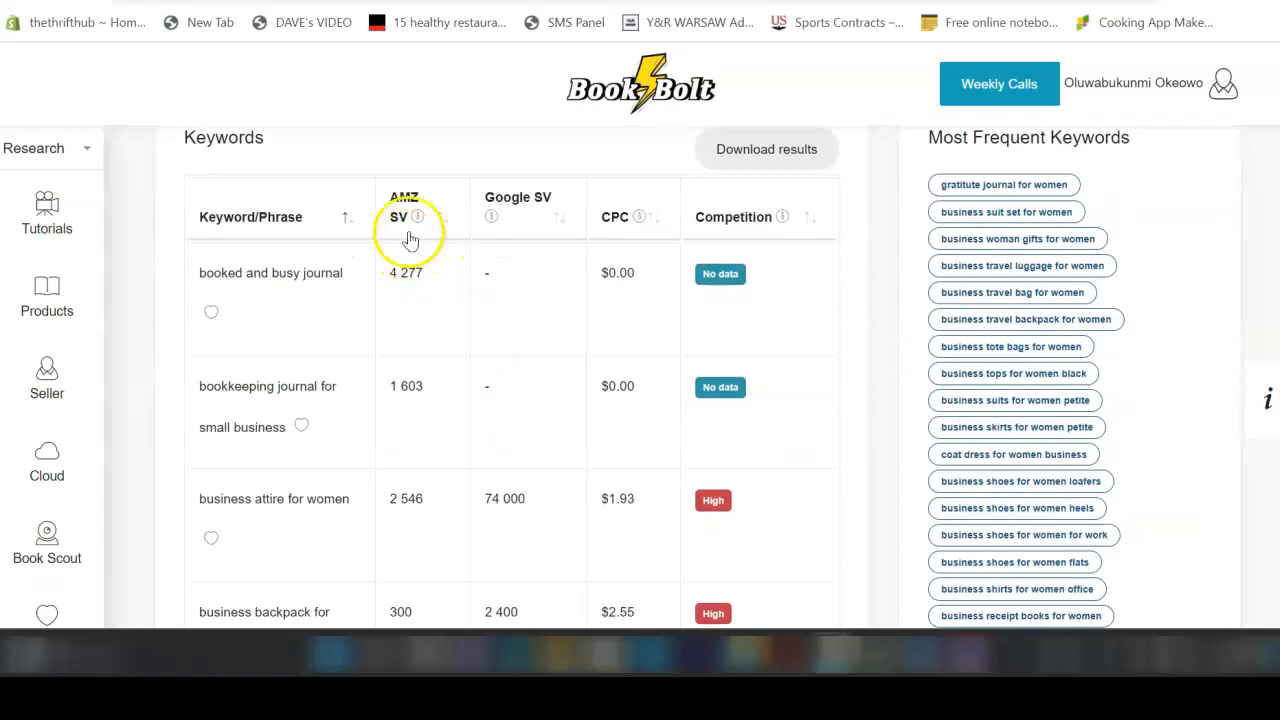
{"action": "left_click", "coordinate": [446, 224]}
{"action": "left_click", "coordinate": [415, 207]}
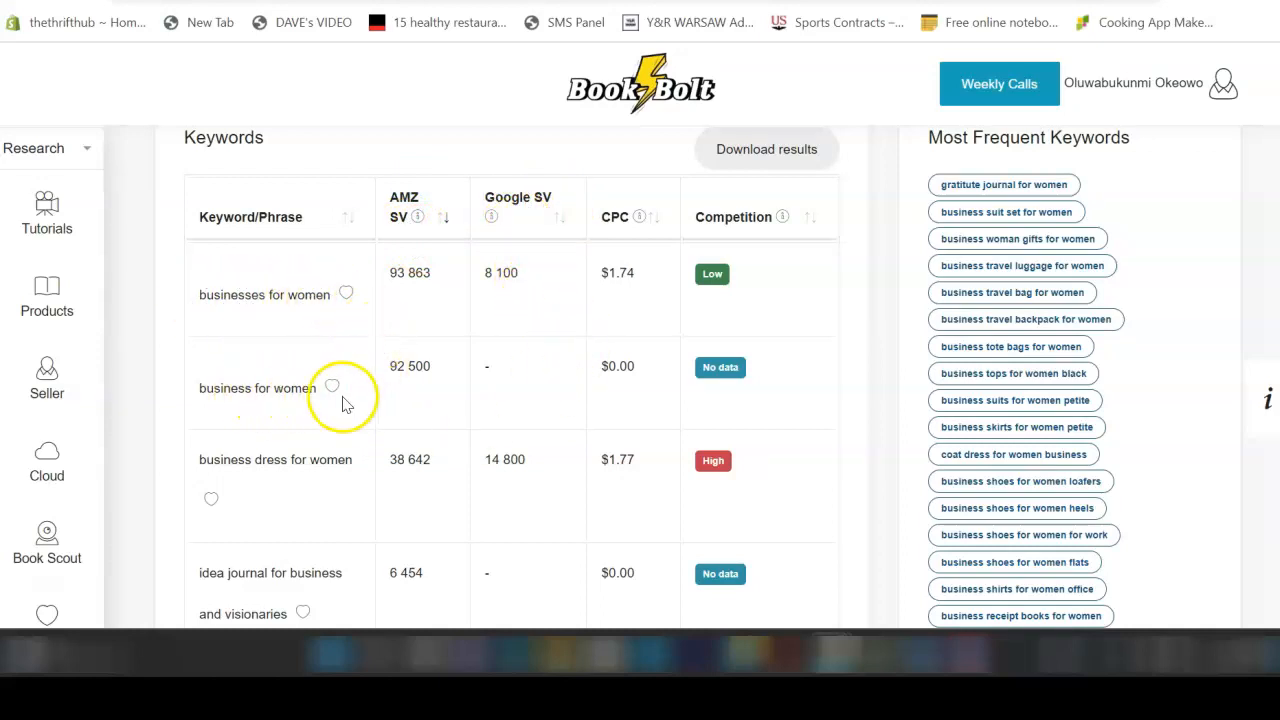
{"action": "scroll", "coordinate": [358, 418], "scroll_direction": "down", "scroll_amount": 2}
{"action": "scroll", "coordinate": [356, 420], "scroll_direction": "down", "scroll_amount": 2}
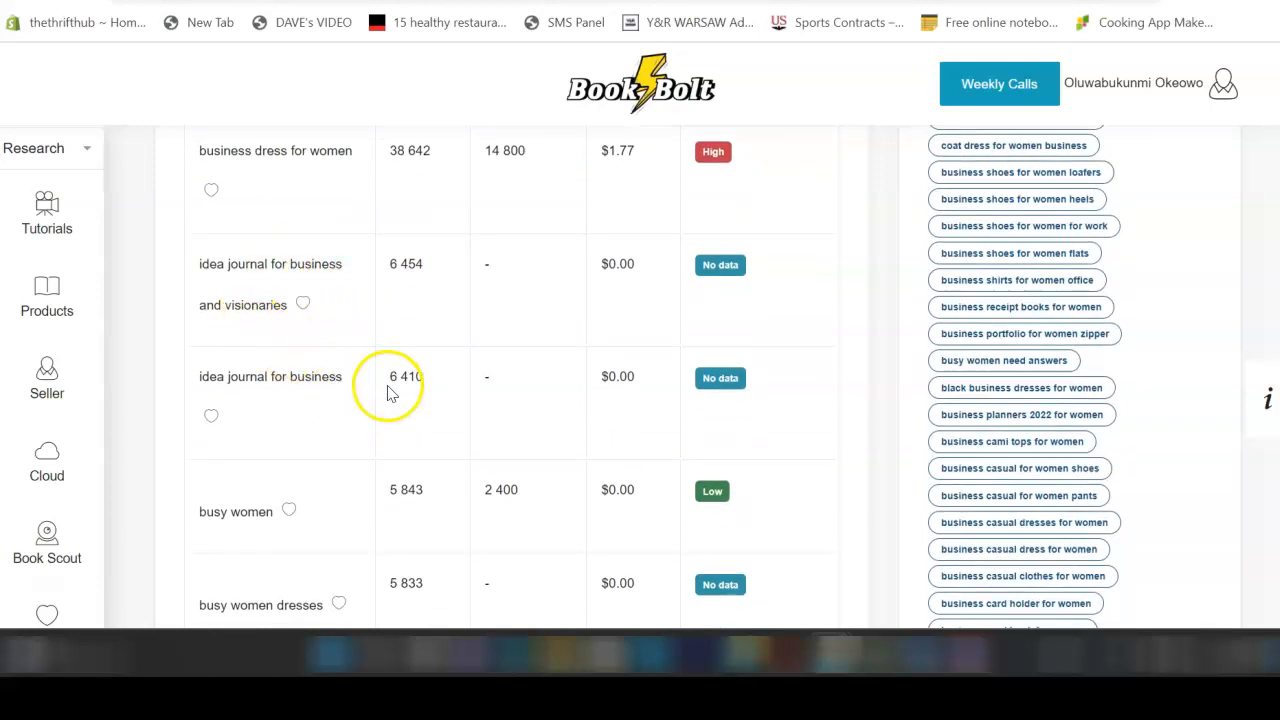
{"action": "scroll", "coordinate": [390, 393], "scroll_direction": "down", "scroll_amount": 2}
{"action": "scroll", "coordinate": [391, 394], "scroll_direction": "down", "scroll_amount": 1}
Step: Sort the keyword results by competition, high first, and review the search volumes of those phrases
{"action": "scroll", "coordinate": [391, 394], "scroll_direction": "up", "scroll_amount": 6}
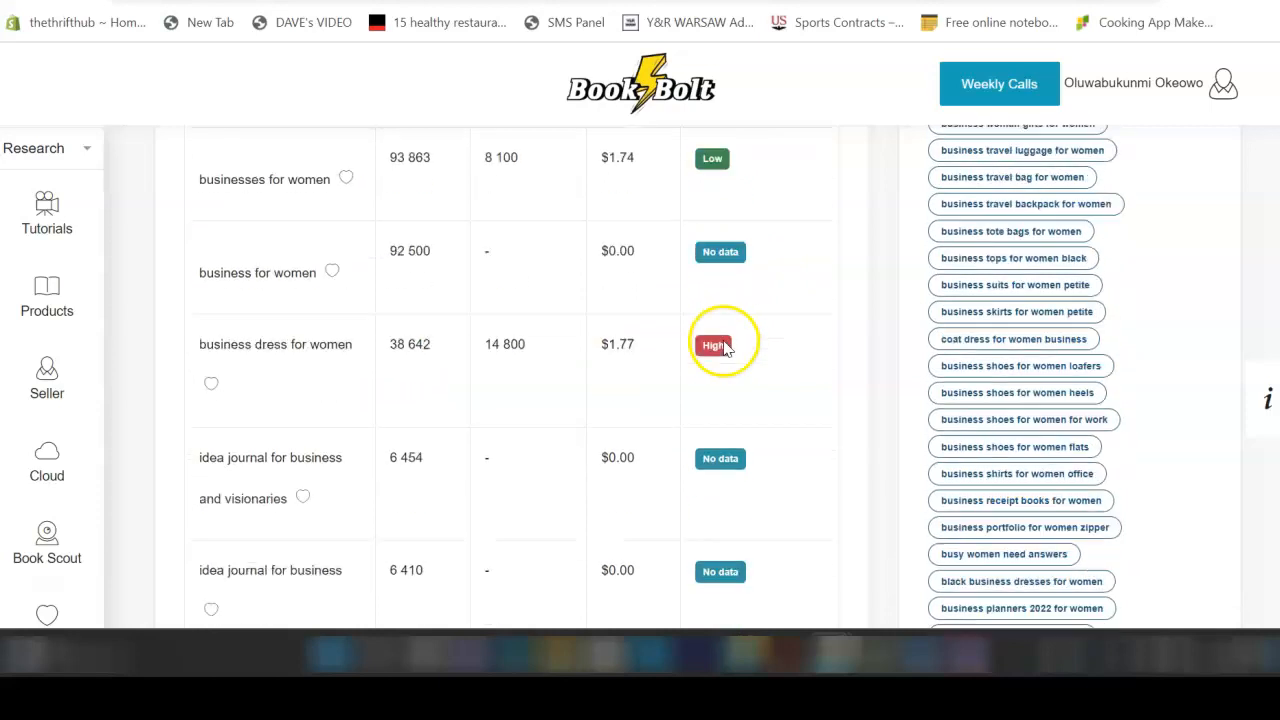
{"action": "left_click", "coordinate": [811, 227]}
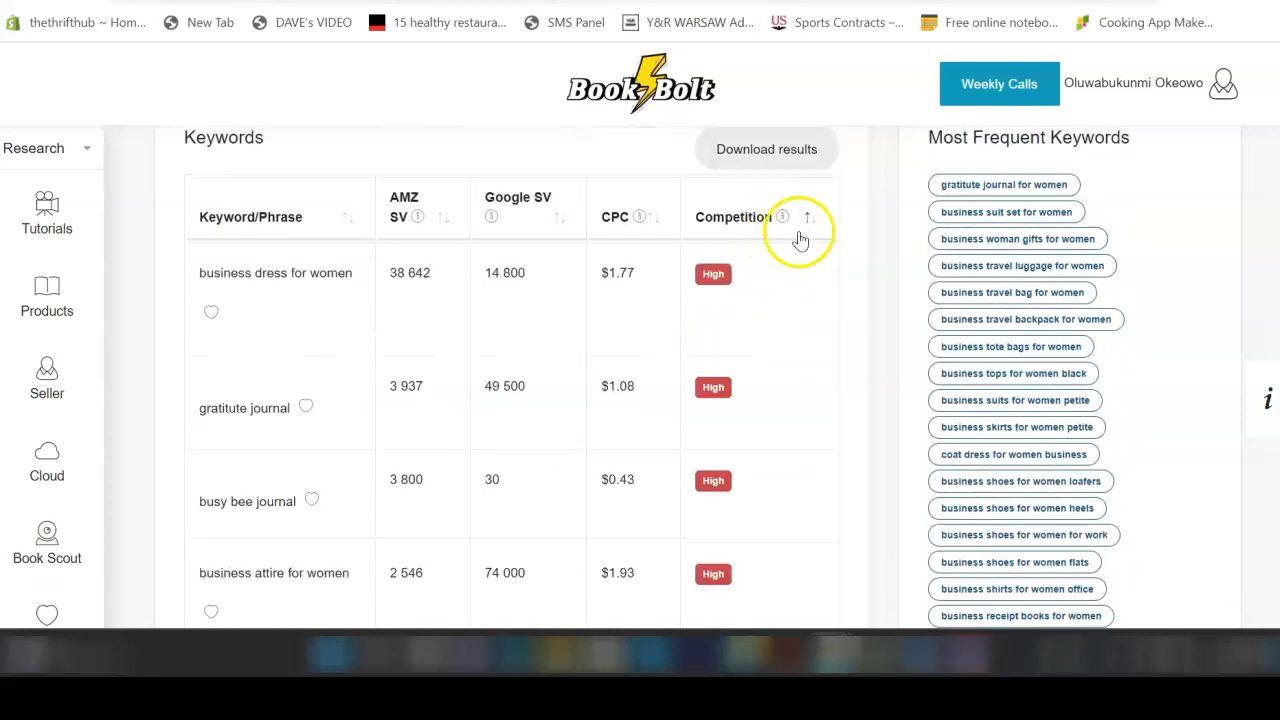
{"action": "scroll", "coordinate": [751, 349], "scroll_direction": "down", "scroll_amount": 3}
{"action": "scroll", "coordinate": [751, 349], "scroll_direction": "up", "scroll_amount": 2}
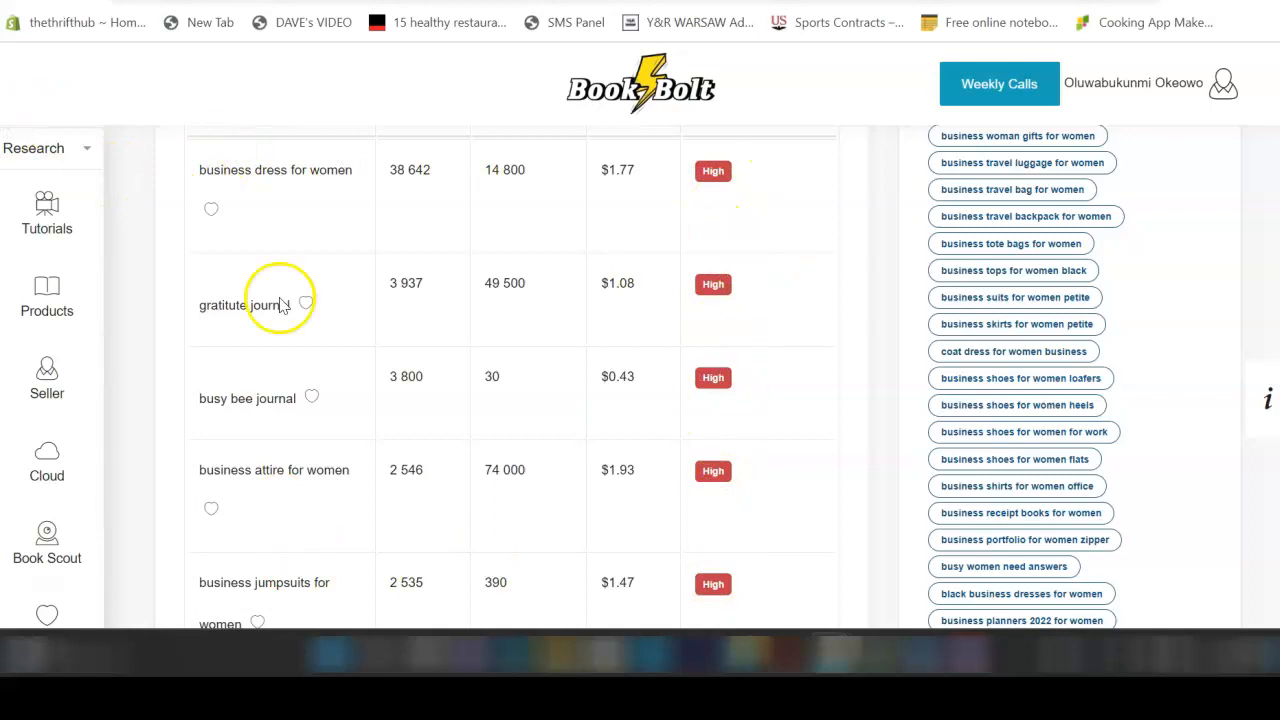
{"action": "scroll", "coordinate": [375, 241], "scroll_direction": "up", "scroll_amount": 1}
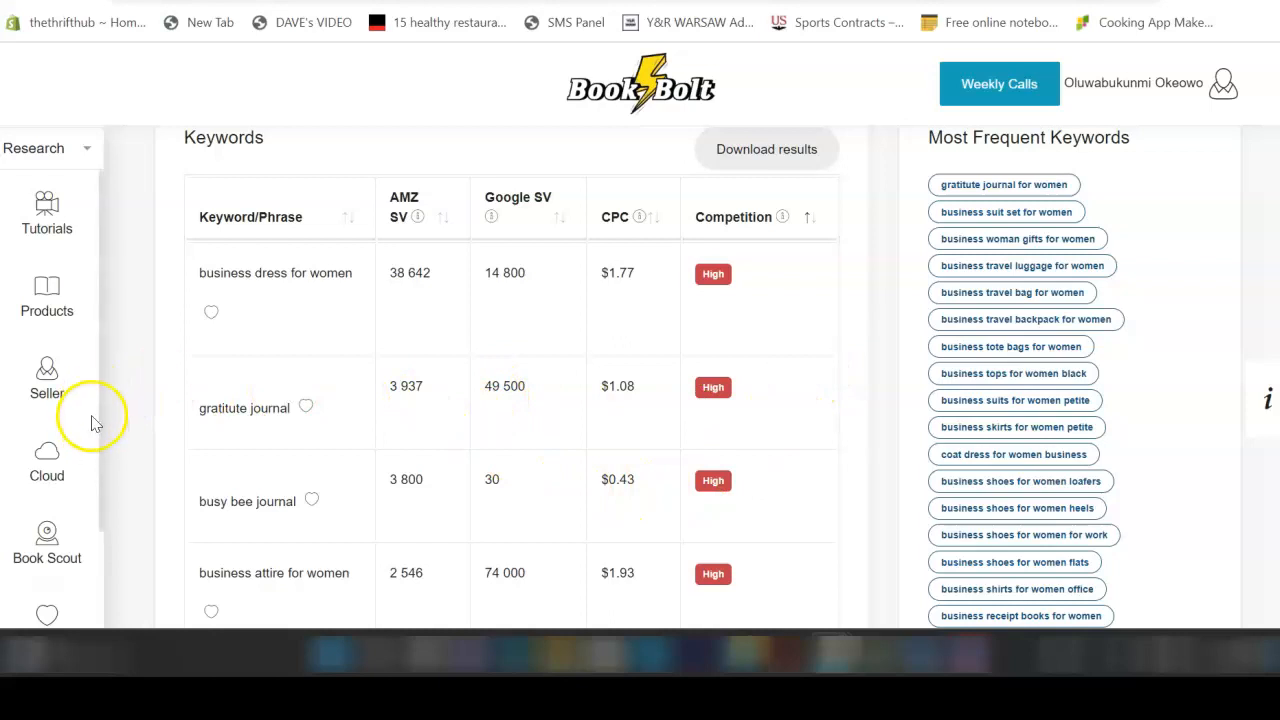
Step: Run a Cloud bestseller search for the Top 100 products in the Journal category
{"action": "scroll", "coordinate": [92, 423], "scroll_direction": "down", "scroll_amount": 3}
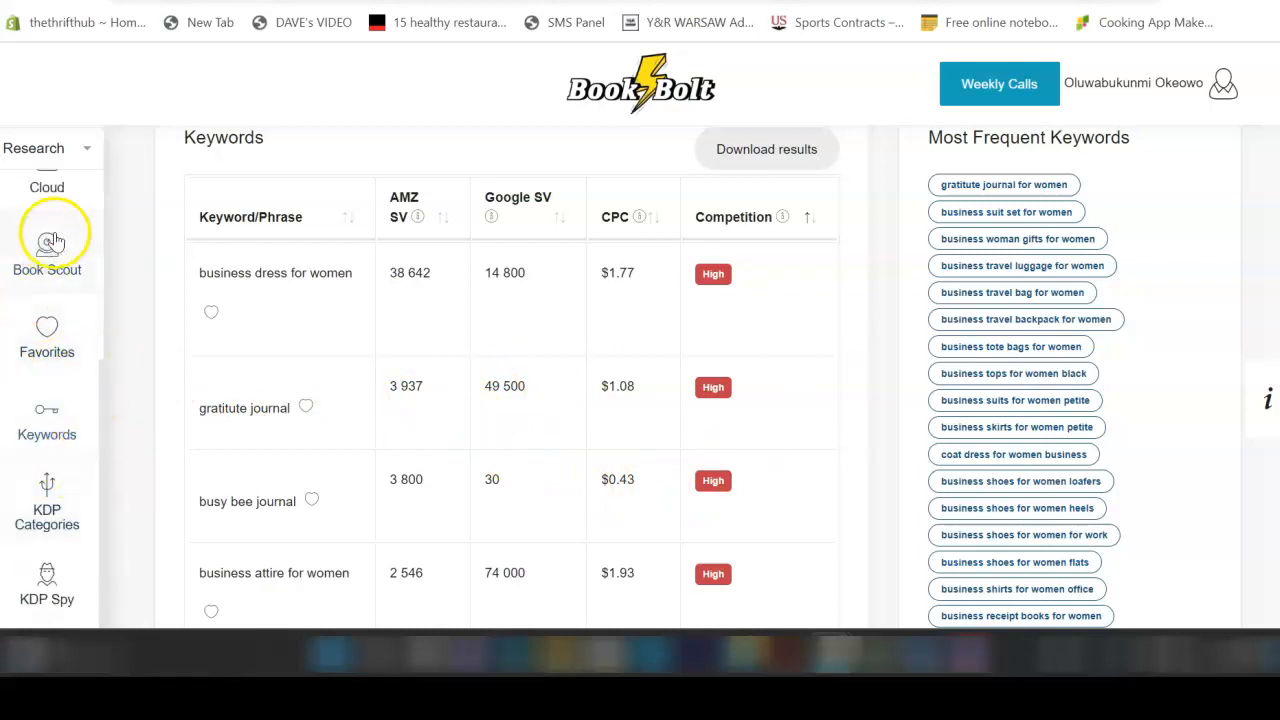
{"action": "scroll", "coordinate": [86, 300], "scroll_direction": "up", "scroll_amount": 2}
{"action": "left_click", "coordinate": [58, 320]}
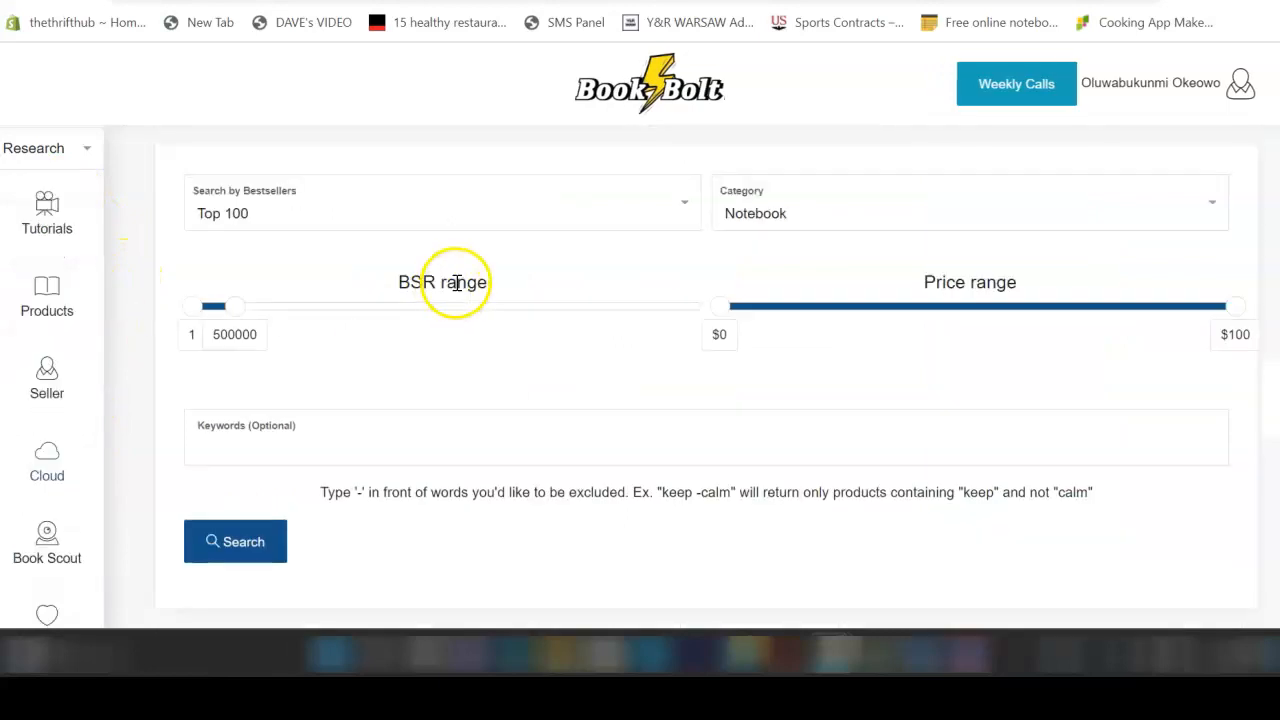
{"action": "left_click", "coordinate": [534, 218]}
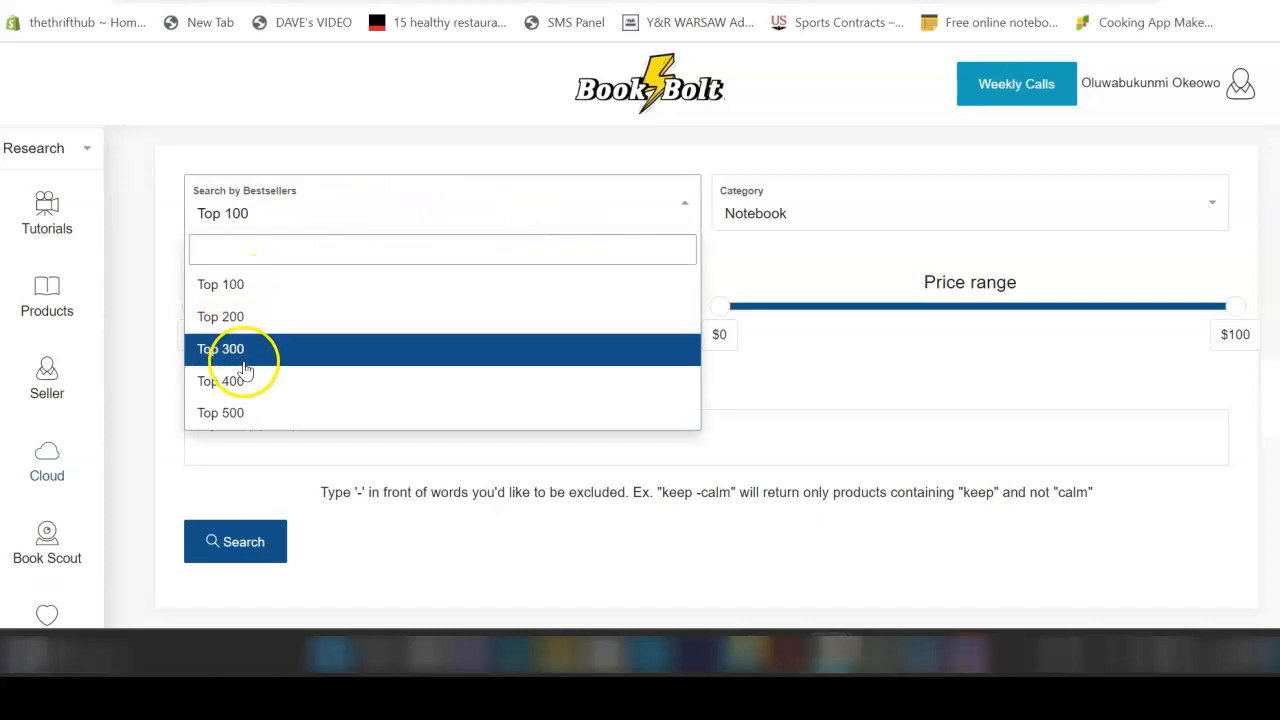
{"action": "left_click", "coordinate": [308, 288]}
{"action": "left_click", "coordinate": [898, 212]}
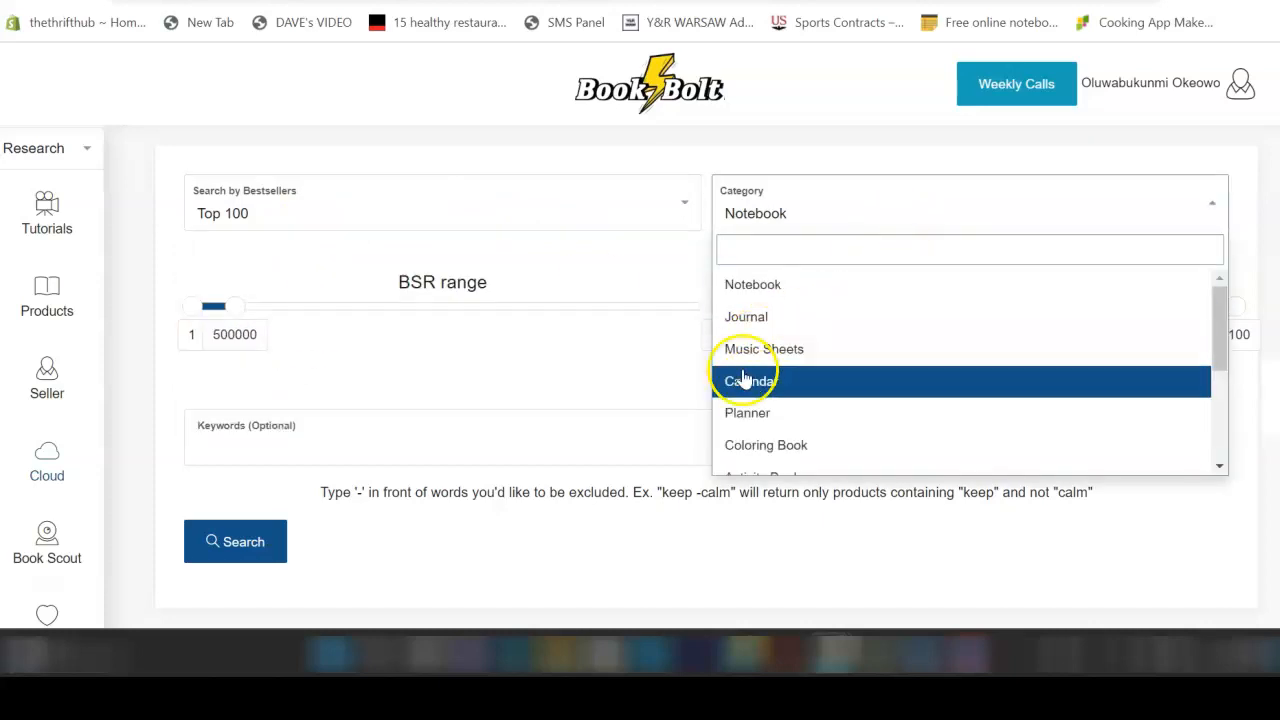
{"action": "left_click", "coordinate": [776, 316]}
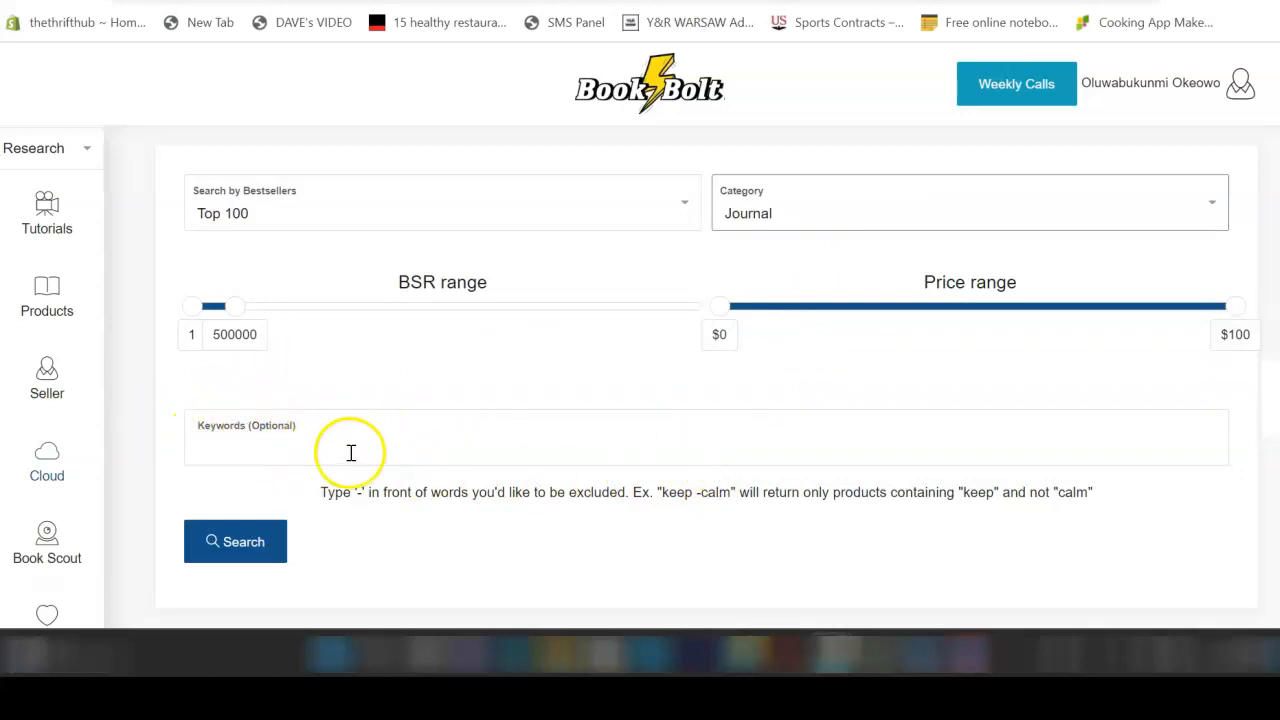
{"action": "left_click", "coordinate": [268, 545]}
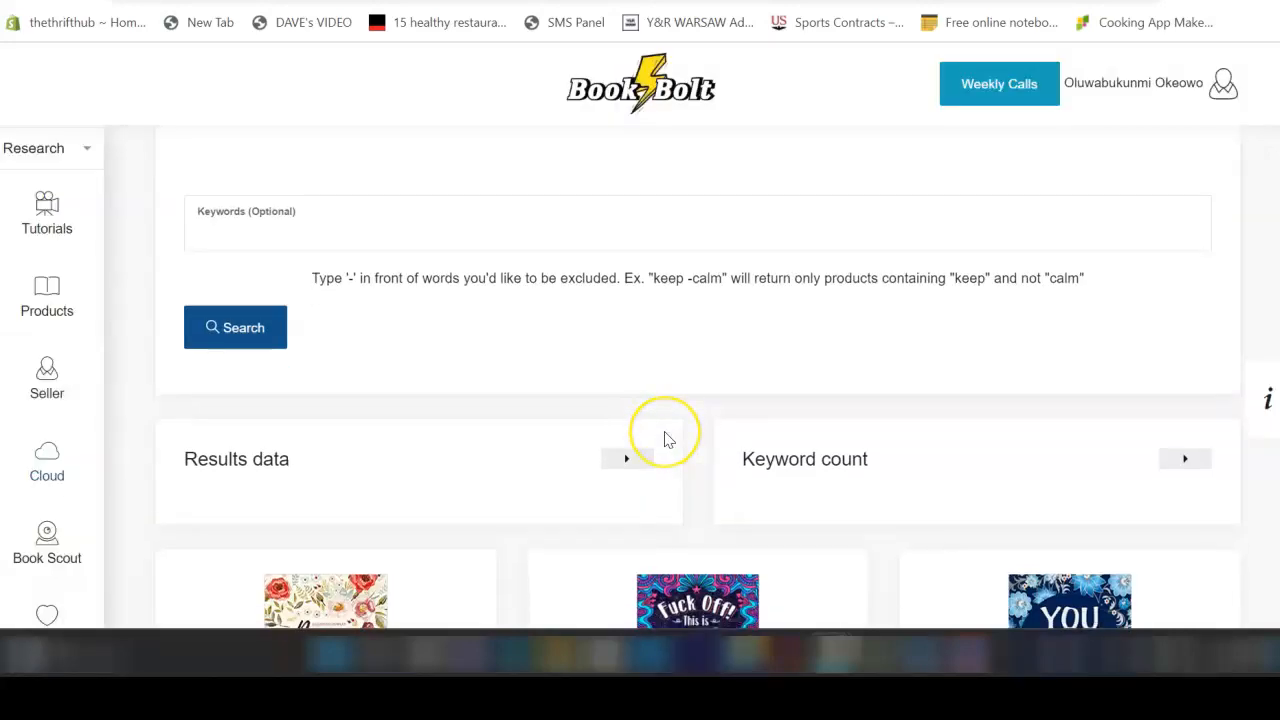
Step: Examine the first row of journal bestsellers for titles, ratings, prices, BSR and estimated monthly sales
{"action": "scroll", "coordinate": [667, 440], "scroll_direction": "down", "scroll_amount": 3}
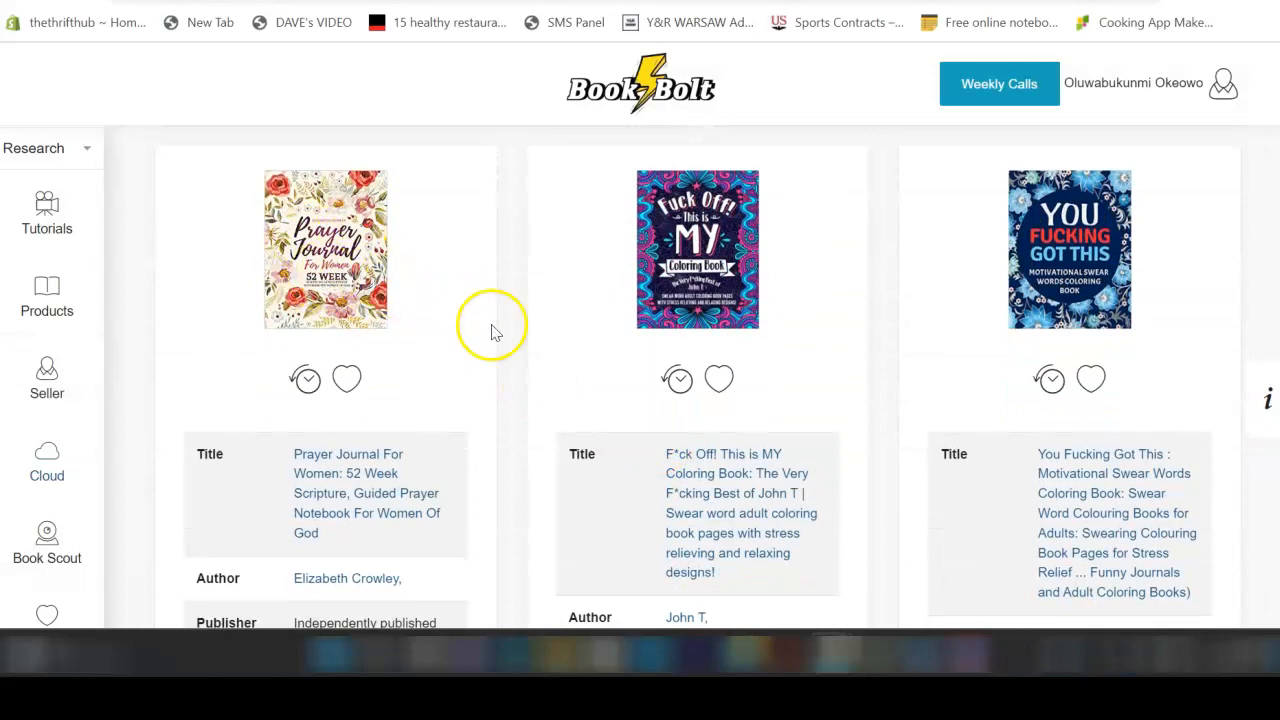
{"action": "scroll", "coordinate": [470, 320], "scroll_direction": "down", "scroll_amount": 2}
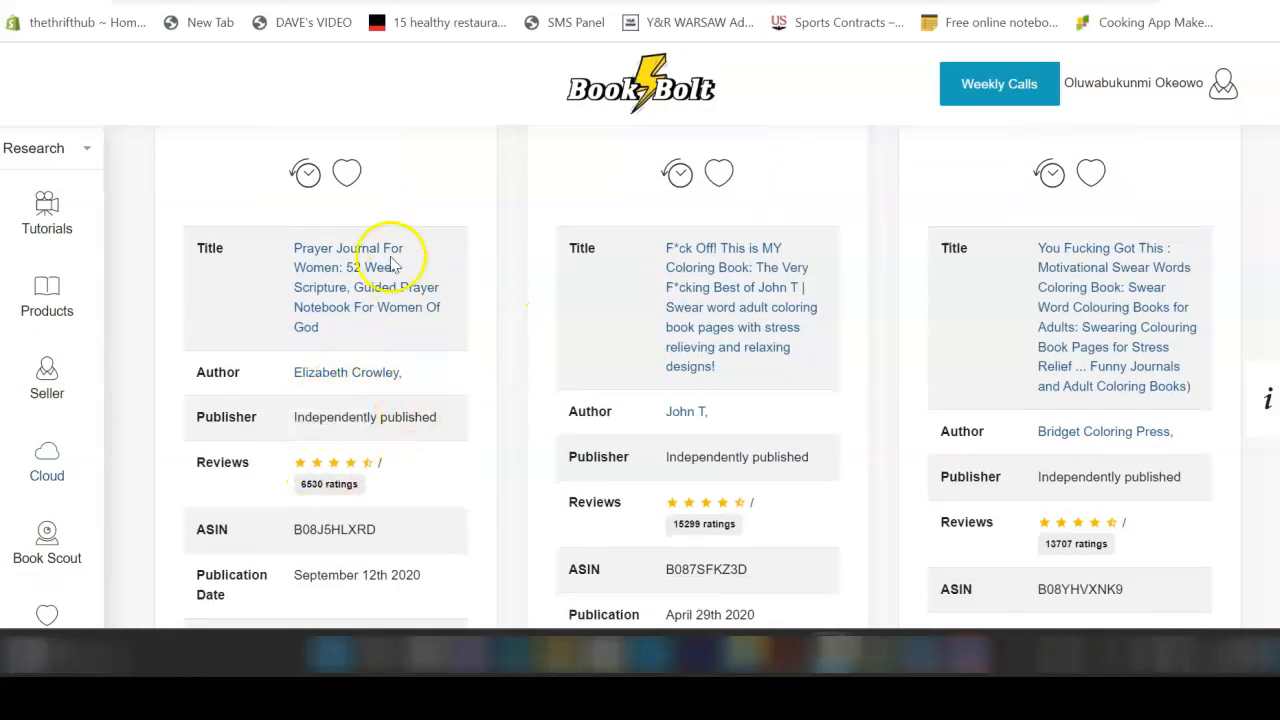
{"action": "scroll", "coordinate": [298, 213], "scroll_direction": "down", "scroll_amount": 2}
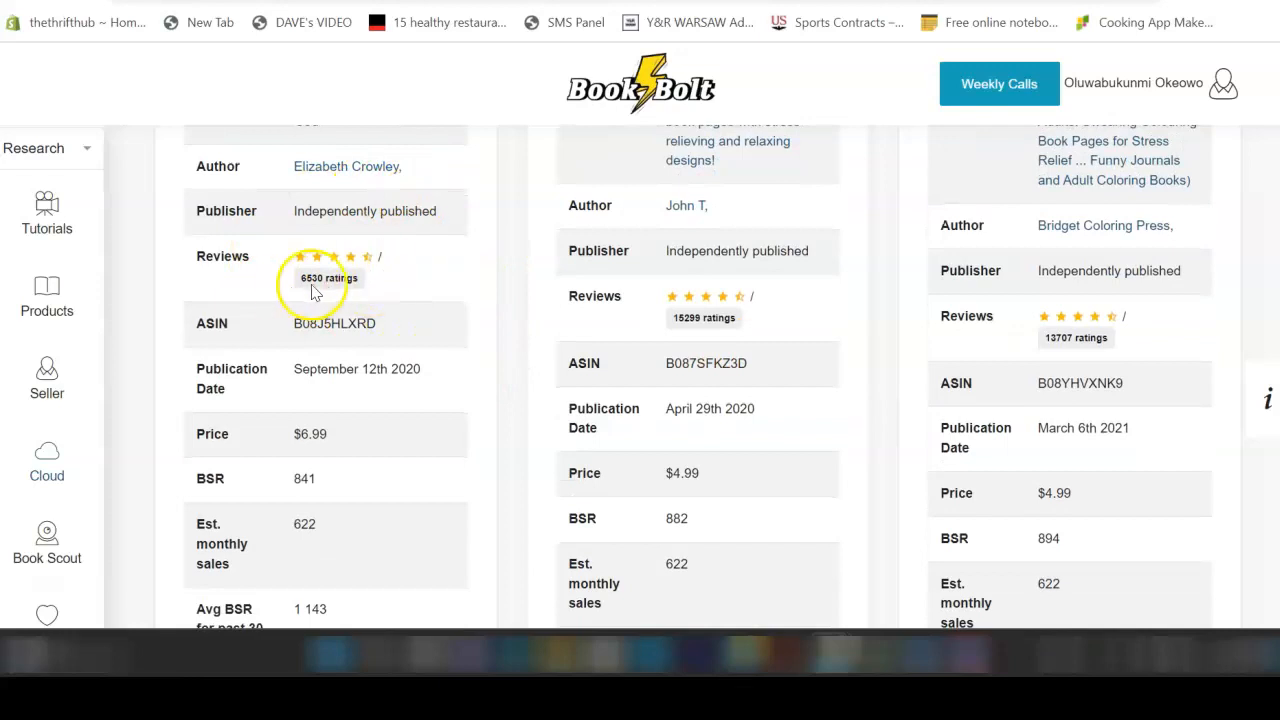
{"action": "scroll", "coordinate": [330, 429], "scroll_direction": "down", "scroll_amount": 1}
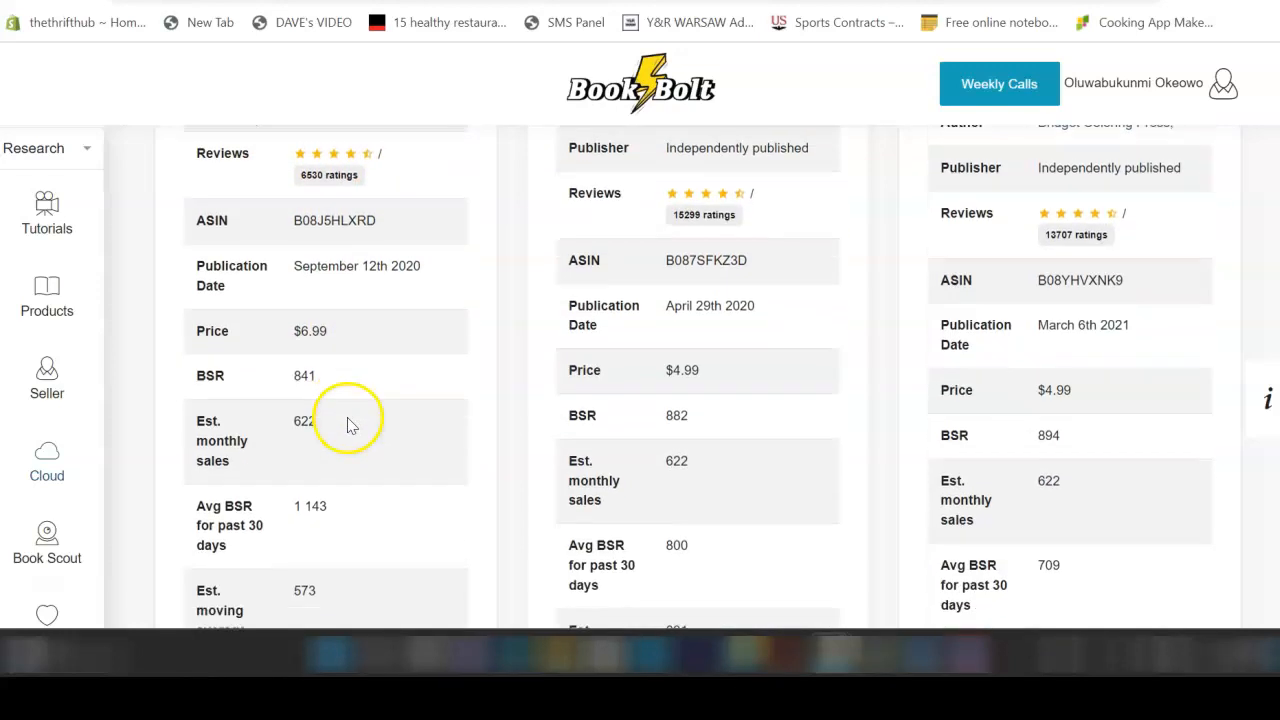
{"action": "scroll", "coordinate": [349, 395], "scroll_direction": "down", "scroll_amount": 1}
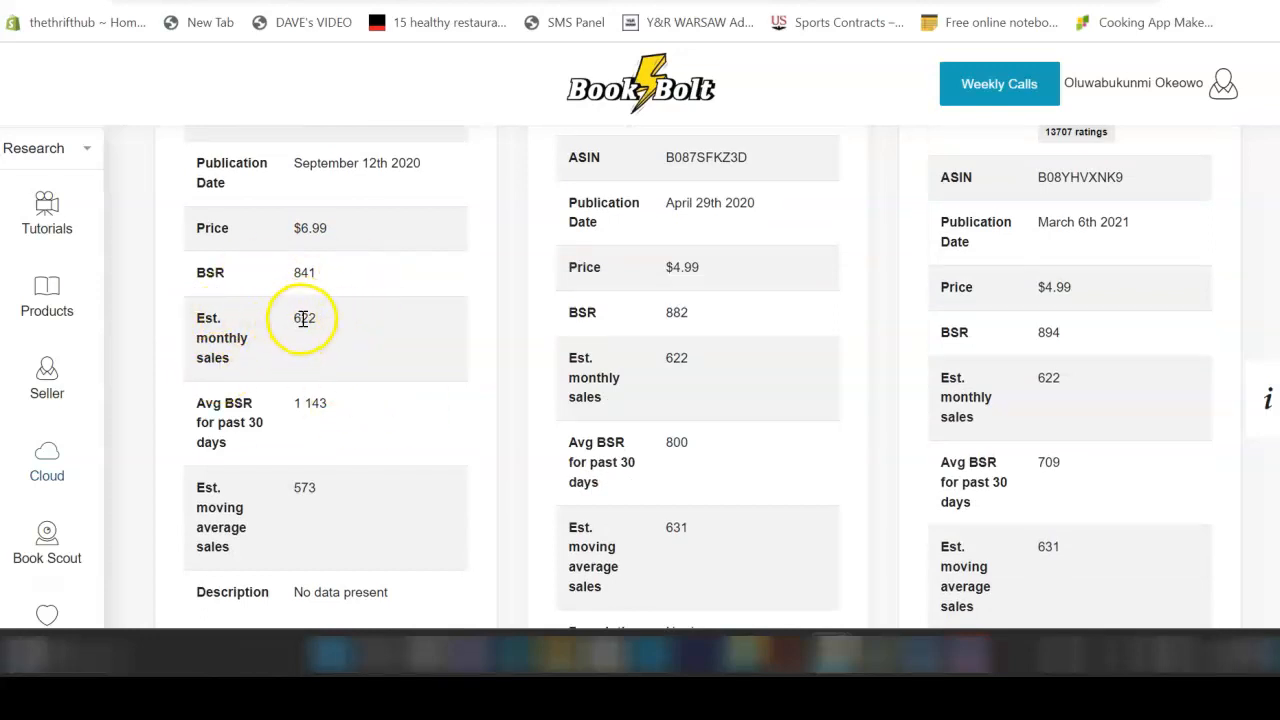
{"action": "scroll", "coordinate": [414, 366], "scroll_direction": "down", "scroll_amount": 2}
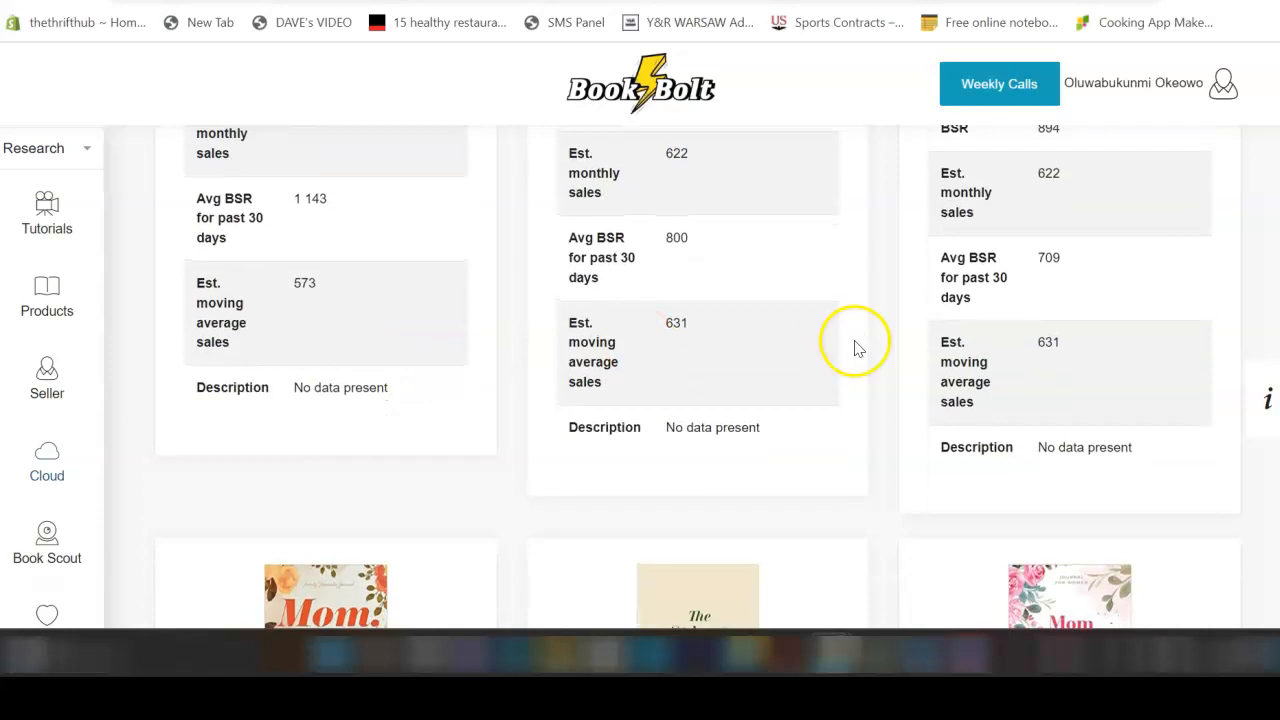
{"action": "scroll", "coordinate": [855, 347], "scroll_direction": "up", "scroll_amount": 2}
{"action": "scroll", "coordinate": [850, 345], "scroll_direction": "up", "scroll_amount": 8}
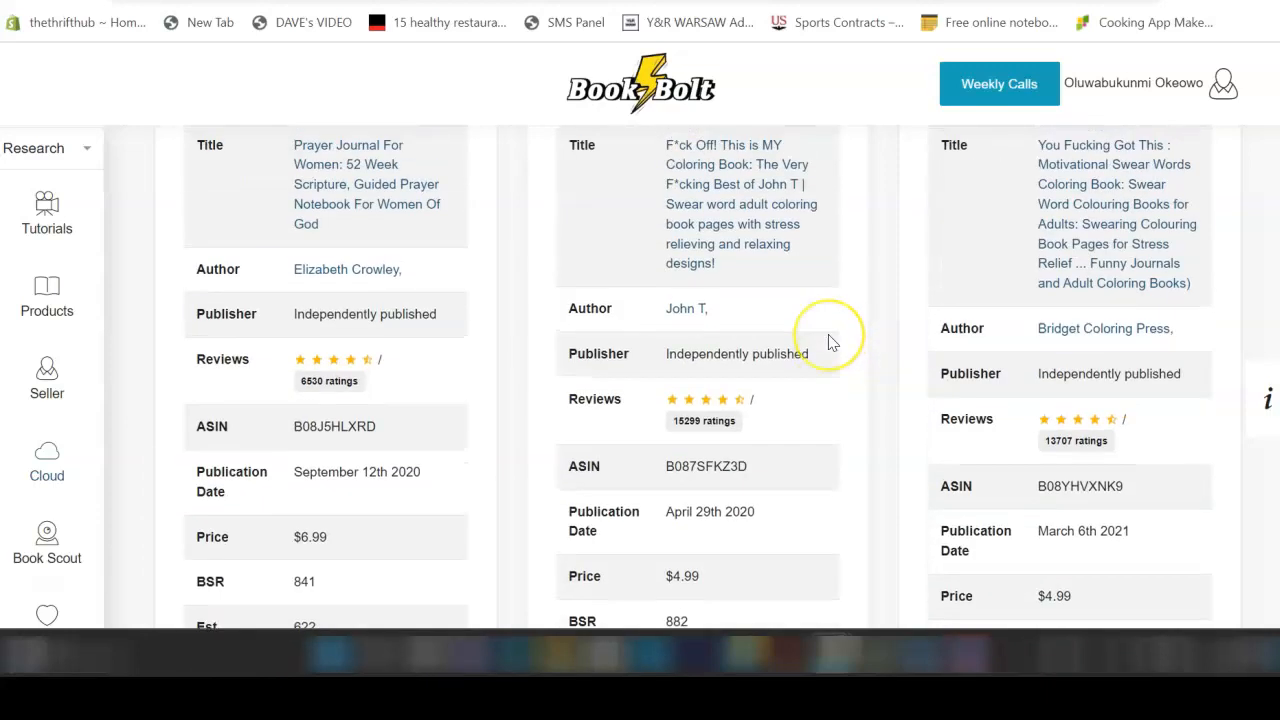
Step: Browse the further rows of journal bestsellers, comparing covers, ratings, BSR and sales, down to the gratitude journal
{"action": "scroll", "coordinate": [830, 343], "scroll_direction": "down", "scroll_amount": 10}
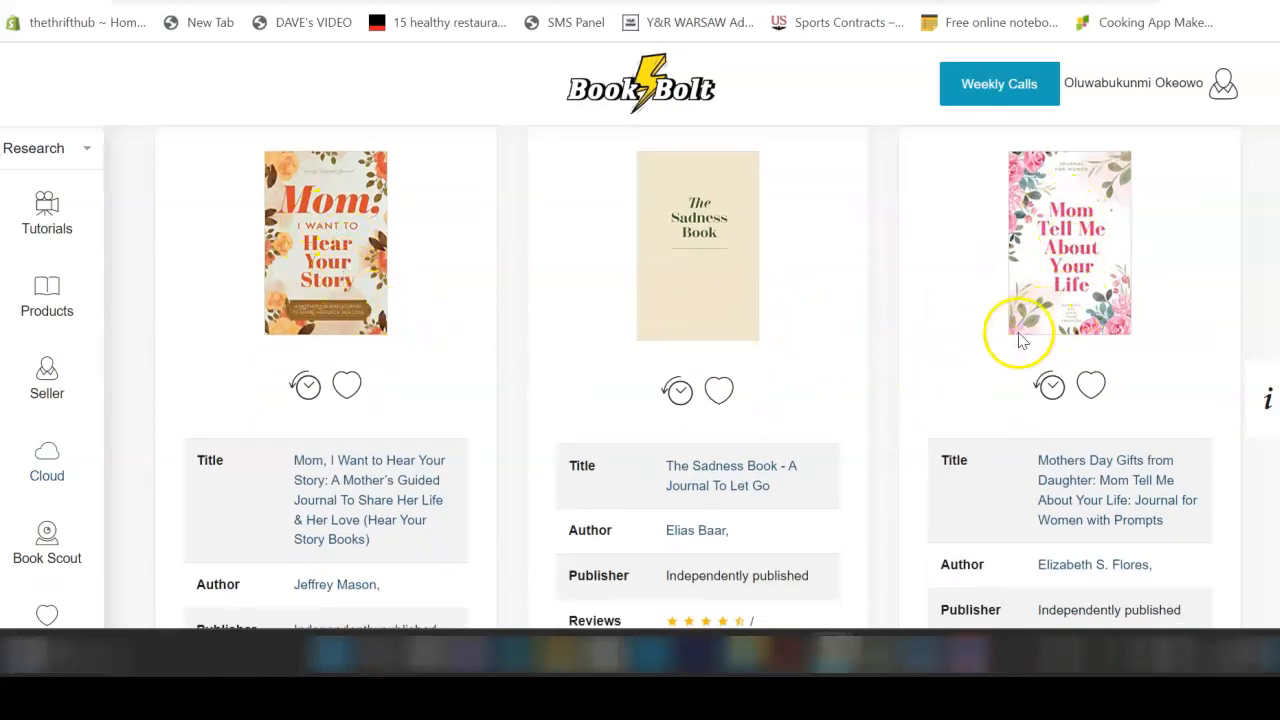
{"action": "scroll", "coordinate": [1030, 330], "scroll_direction": "down", "scroll_amount": 2}
{"action": "scroll", "coordinate": [1003, 345], "scroll_direction": "down", "scroll_amount": 1}
{"action": "scroll", "coordinate": [500, 363], "scroll_direction": "down", "scroll_amount": 7}
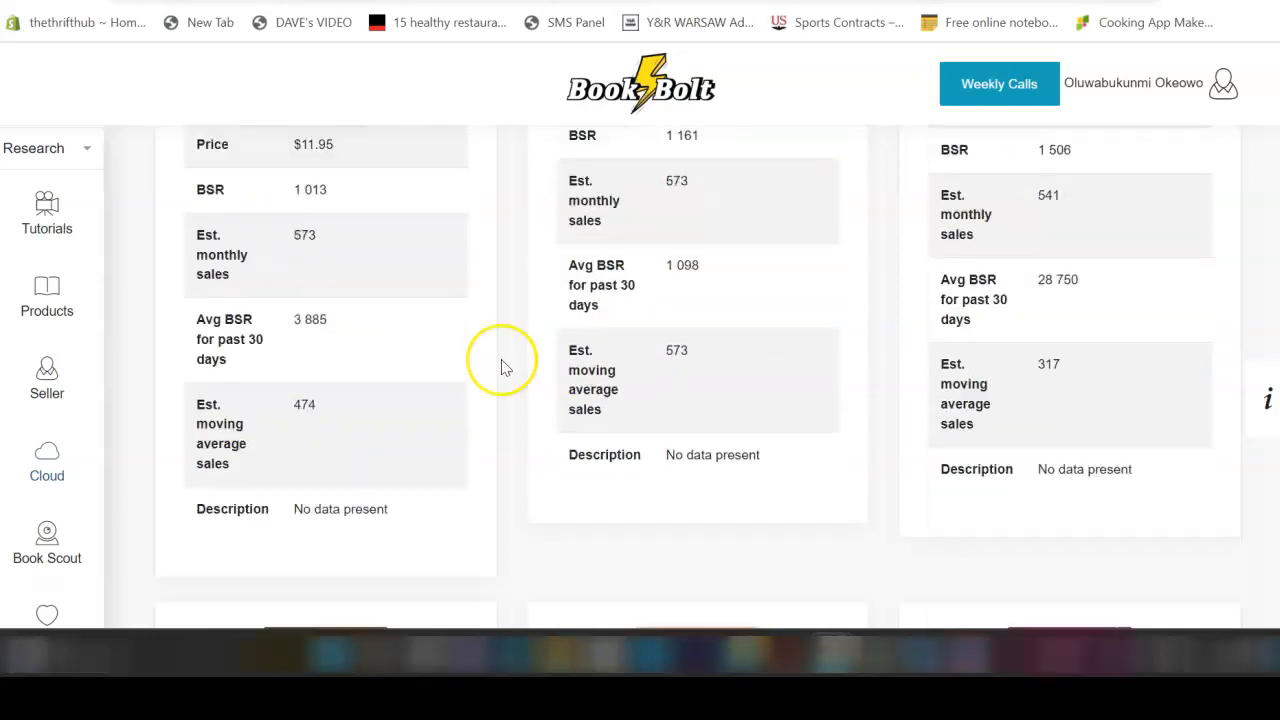
{"action": "scroll", "coordinate": [503, 367], "scroll_direction": "down", "scroll_amount": 11}
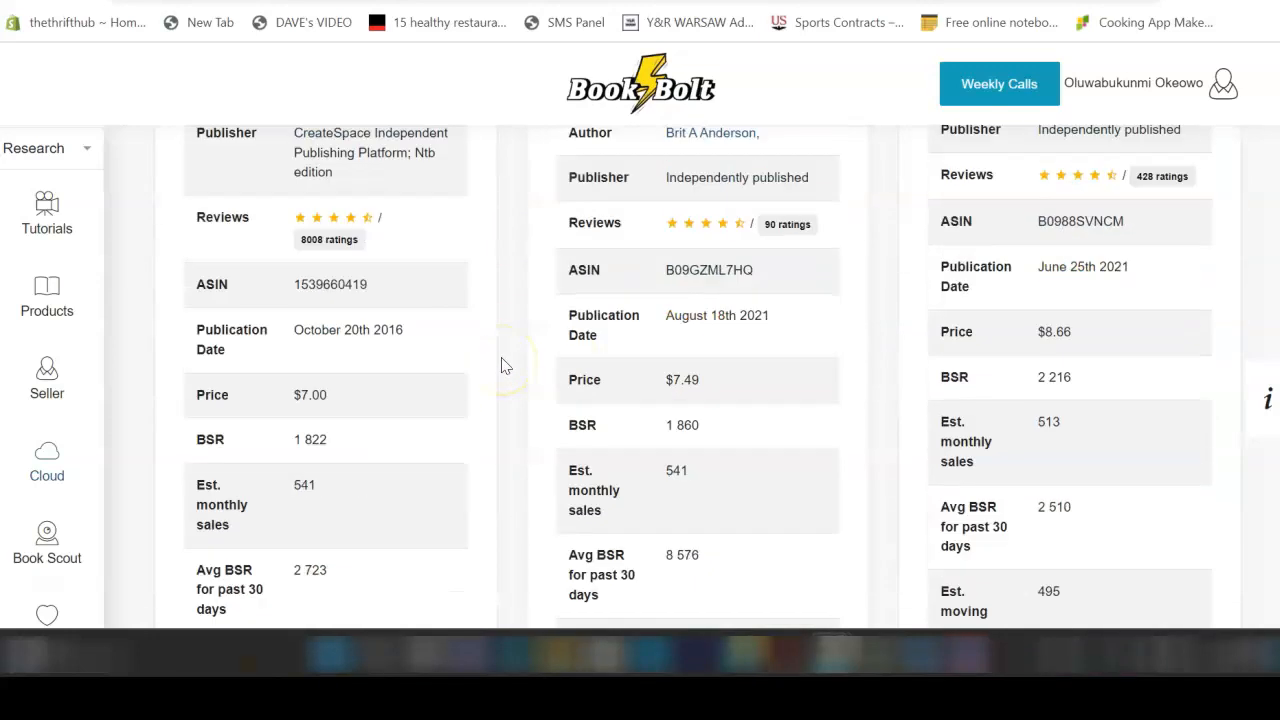
{"action": "scroll", "coordinate": [503, 367], "scroll_direction": "down", "scroll_amount": 3}
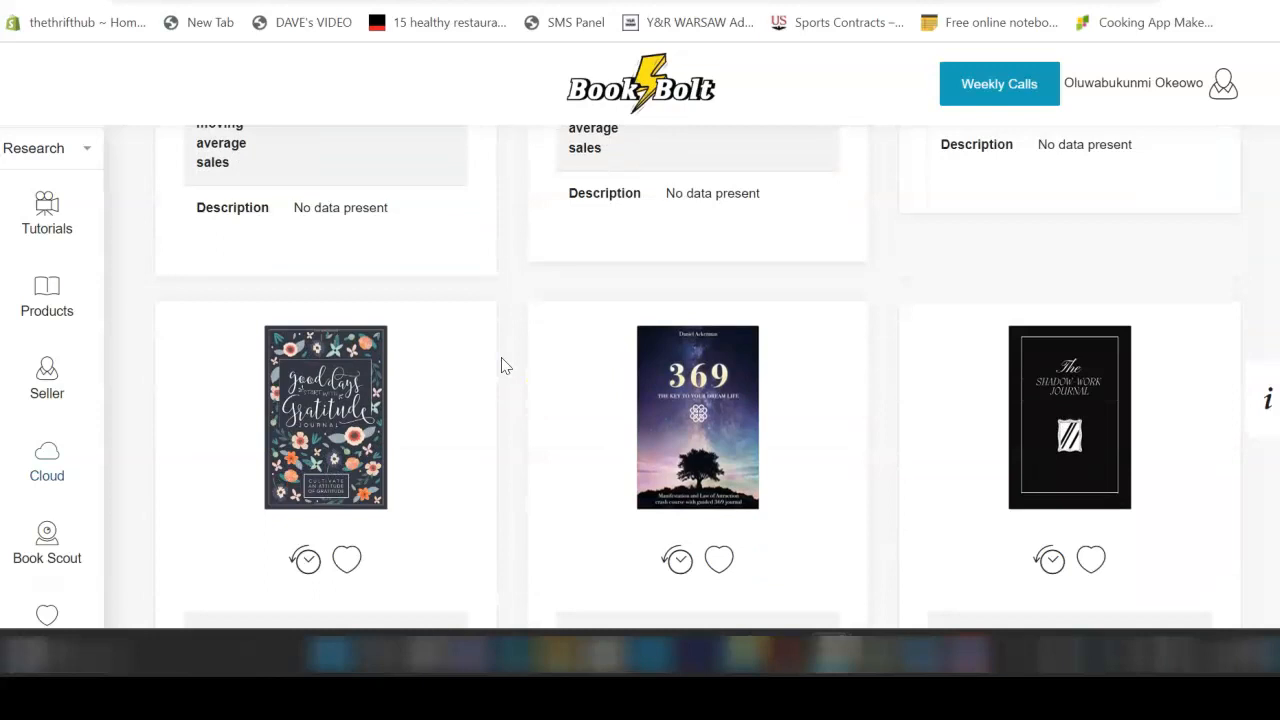
{"action": "scroll", "coordinate": [503, 367], "scroll_direction": "down", "scroll_amount": 1}
{"action": "scroll", "coordinate": [505, 359], "scroll_direction": "down", "scroll_amount": 3}
{"action": "scroll", "coordinate": [505, 359], "scroll_direction": "down", "scroll_amount": 1}
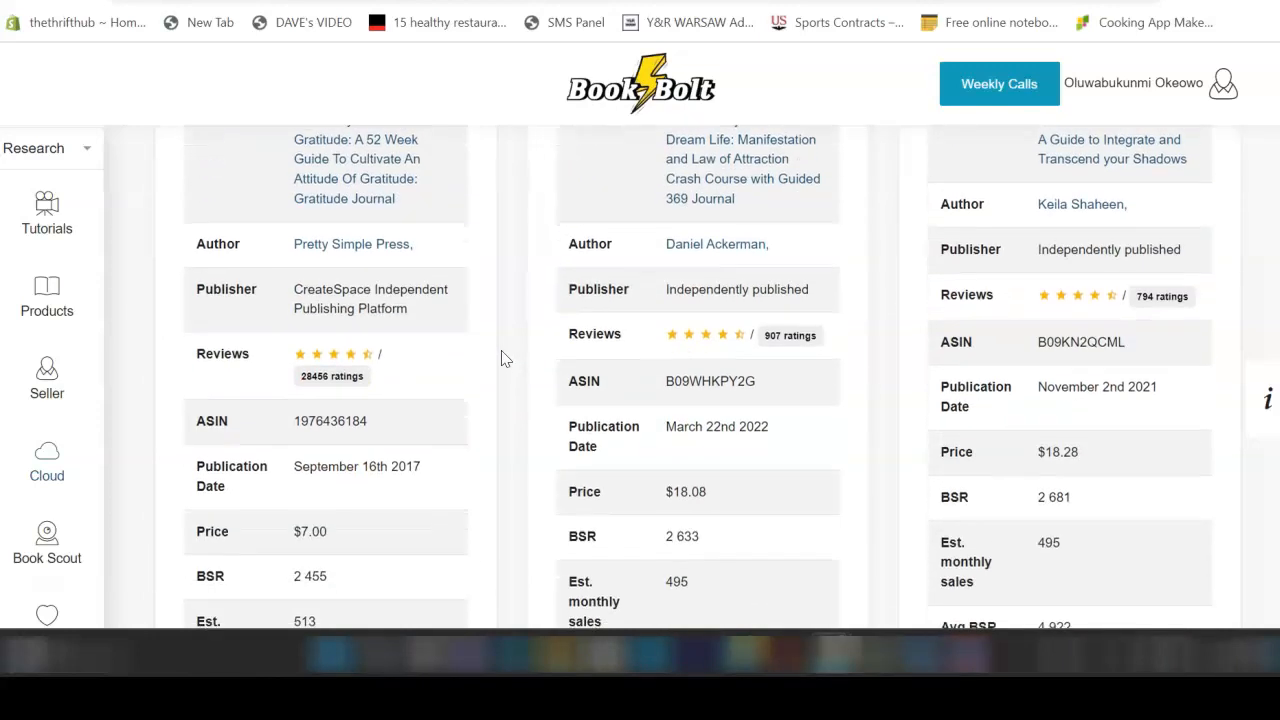
{"action": "scroll", "coordinate": [505, 359], "scroll_direction": "down", "scroll_amount": 5}
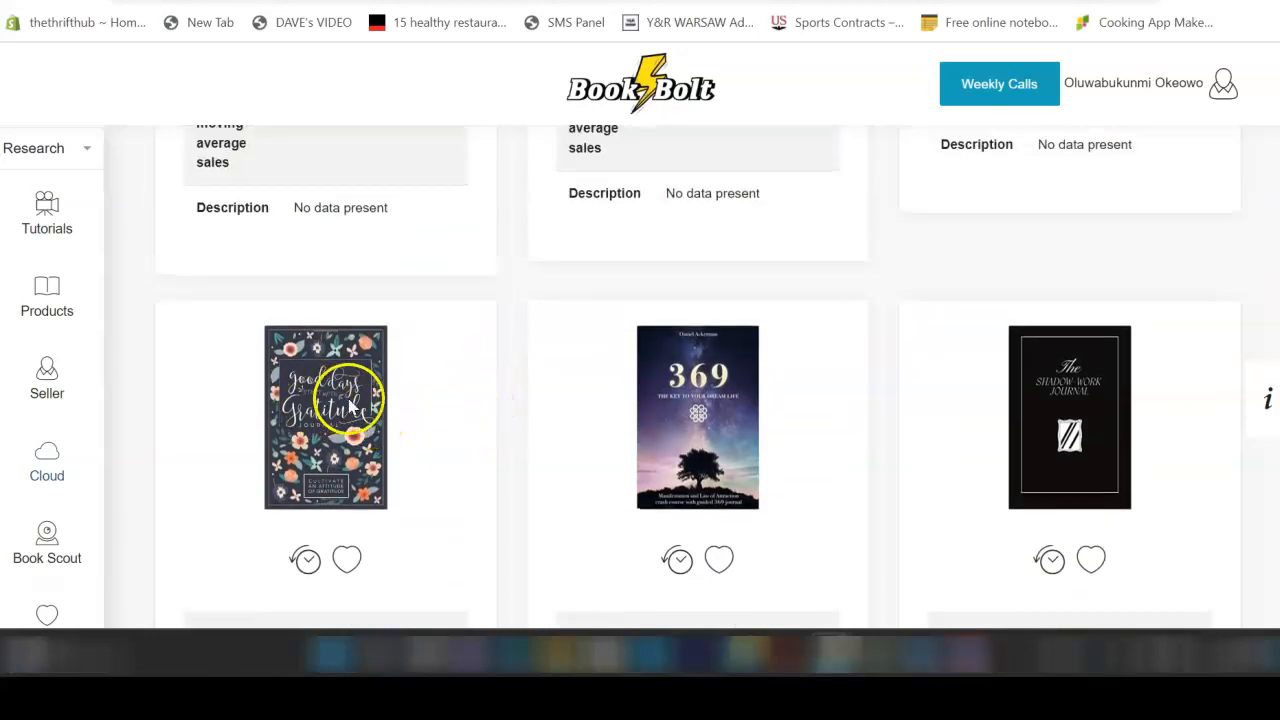
Step: Open the Amazon listing of "Good Days Start With Gratitude" and examine its cover, ratings and product details
{"action": "scroll", "coordinate": [490, 405], "scroll_direction": "down", "scroll_amount": 1}
{"action": "left_click", "coordinate": [333, 338]}
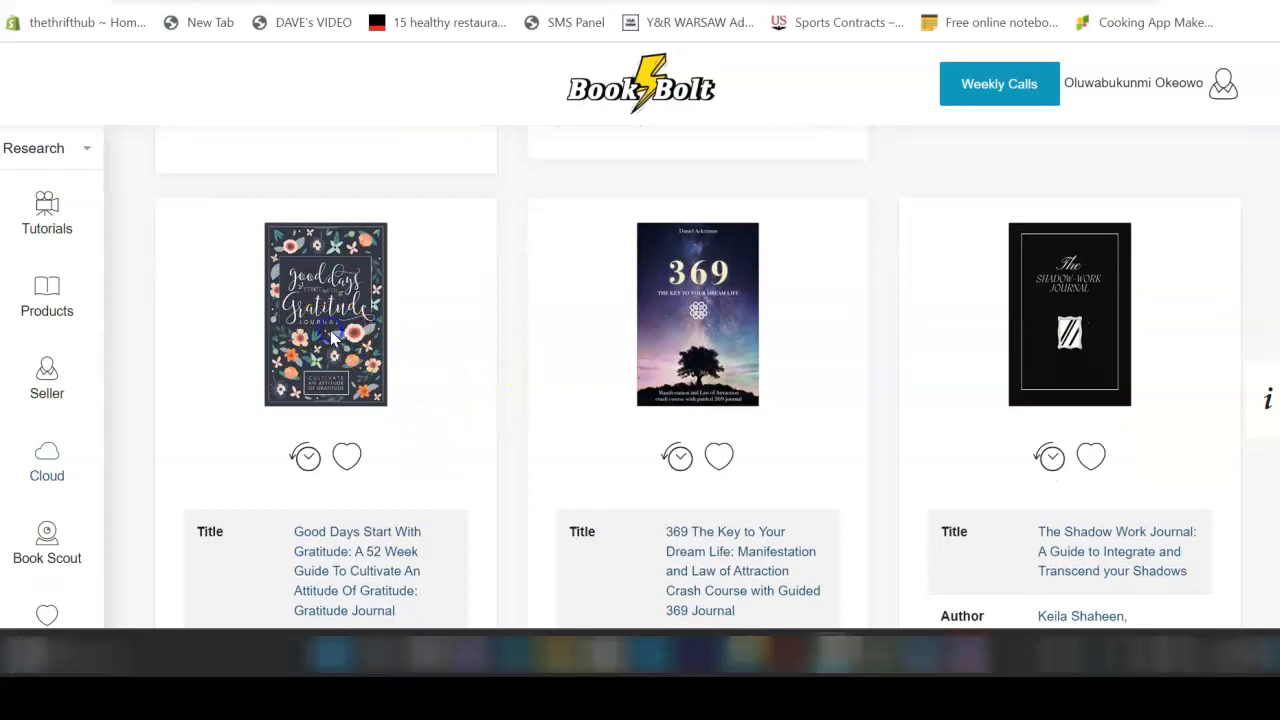
{"action": "scroll", "coordinate": [505, 347], "scroll_direction": "down", "scroll_amount": 3}
{"action": "left_click", "coordinate": [390, 296]}
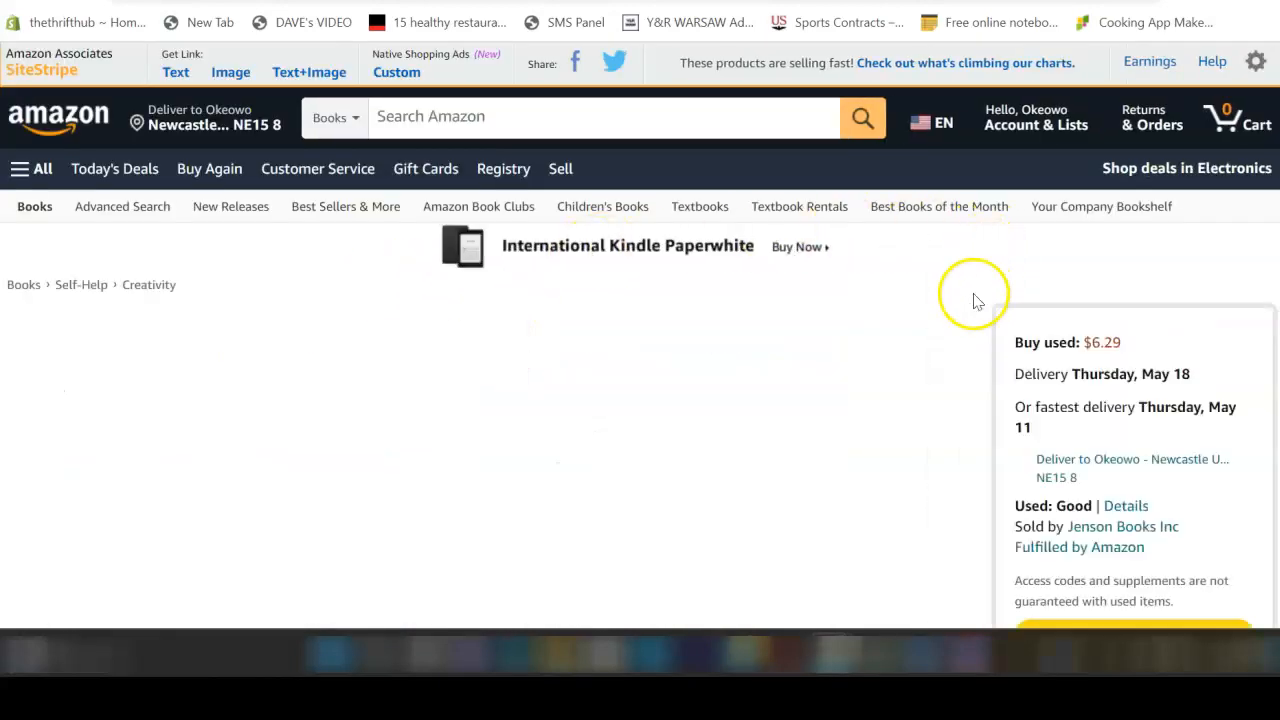
{"action": "scroll", "coordinate": [930, 311], "scroll_direction": "down", "scroll_amount": 2}
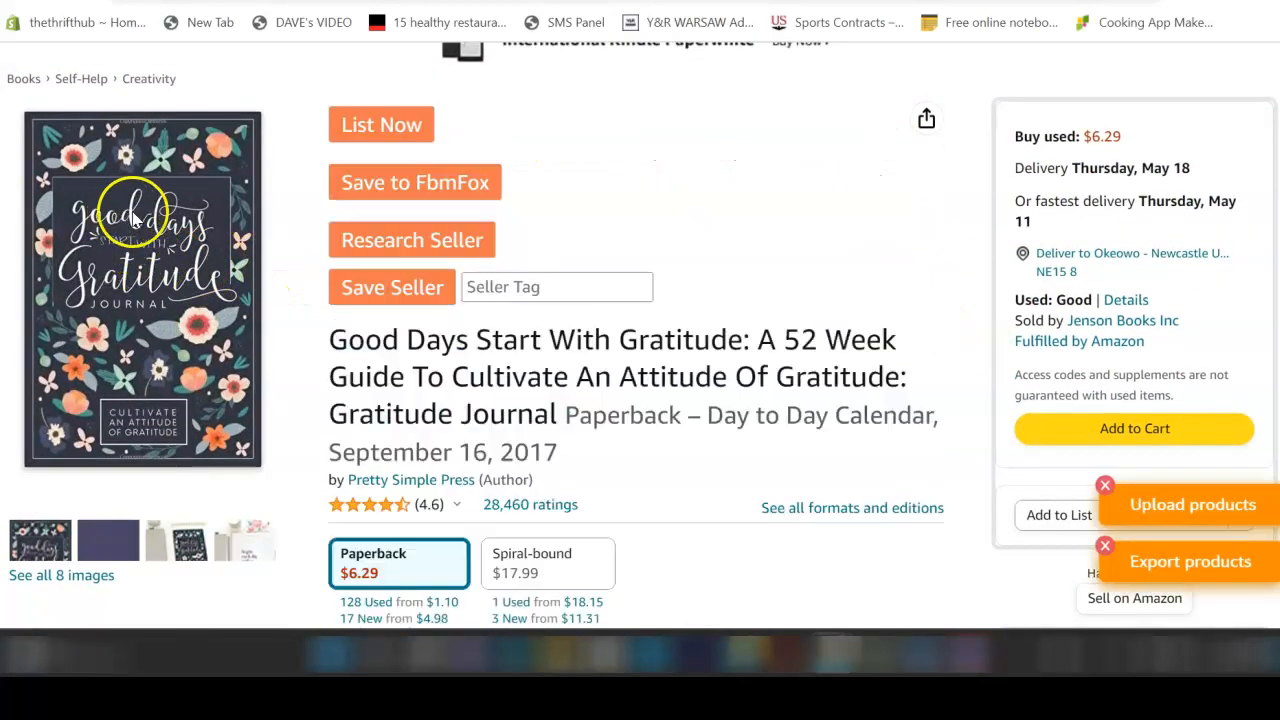
{"action": "scroll", "coordinate": [212, 278], "scroll_direction": "down", "scroll_amount": 1}
{"action": "scroll", "coordinate": [212, 278], "scroll_direction": "down", "scroll_amount": 3}
{"action": "scroll", "coordinate": [214, 271], "scroll_direction": "up", "scroll_amount": 4}
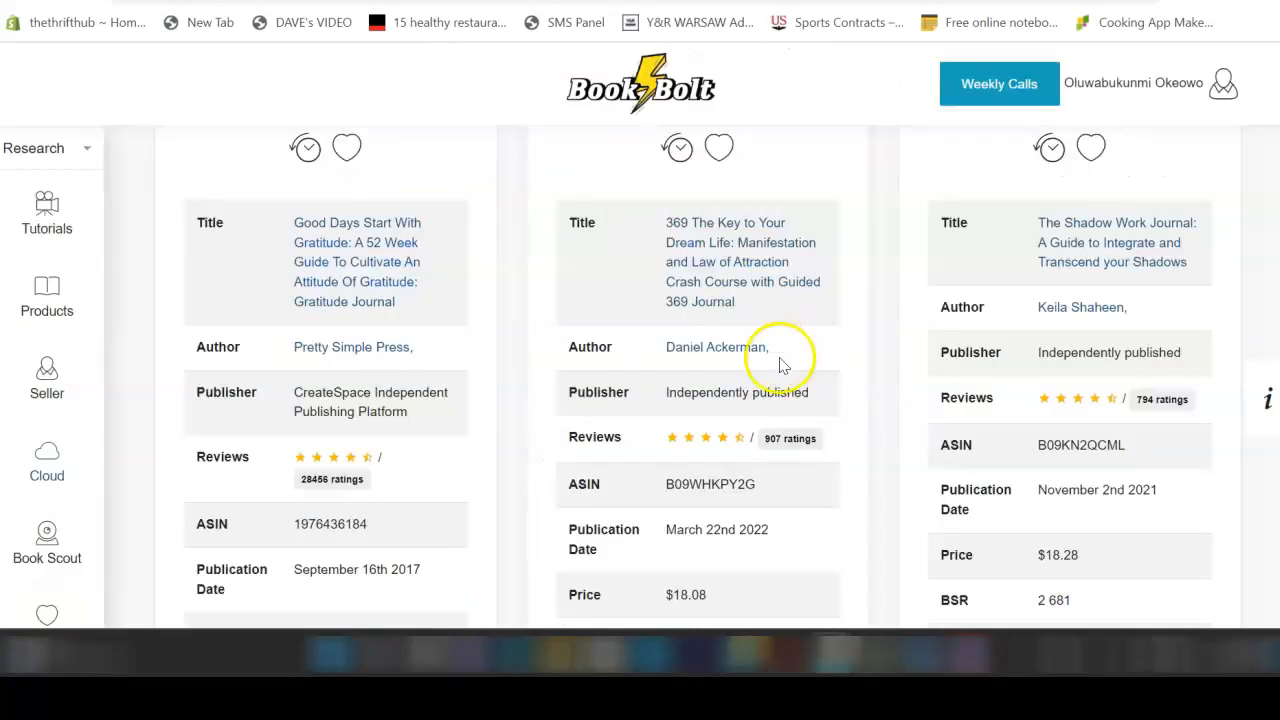
Step: Switch from the Research tools to the Create tools, open BookBolt Studio and name the new project "gratitude journal"
{"action": "scroll", "coordinate": [777, 357], "scroll_direction": "down", "scroll_amount": 10}
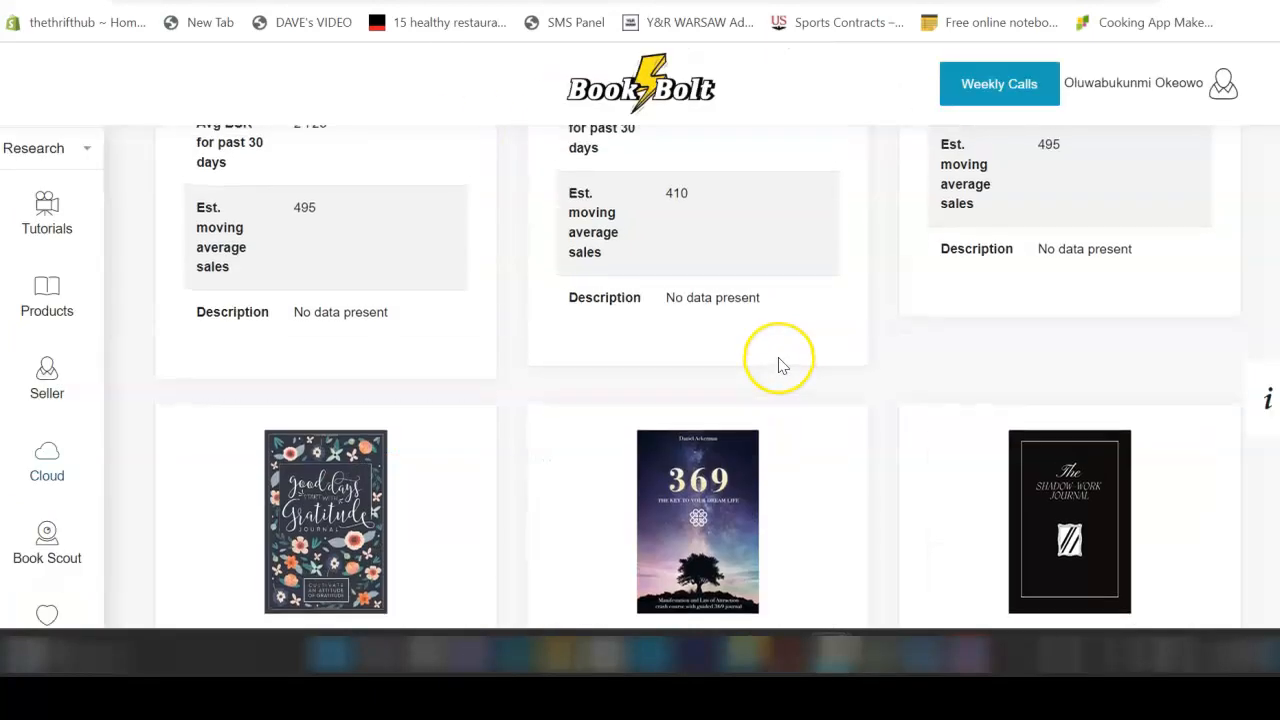
{"action": "scroll", "coordinate": [779, 362], "scroll_direction": "up", "scroll_amount": 15}
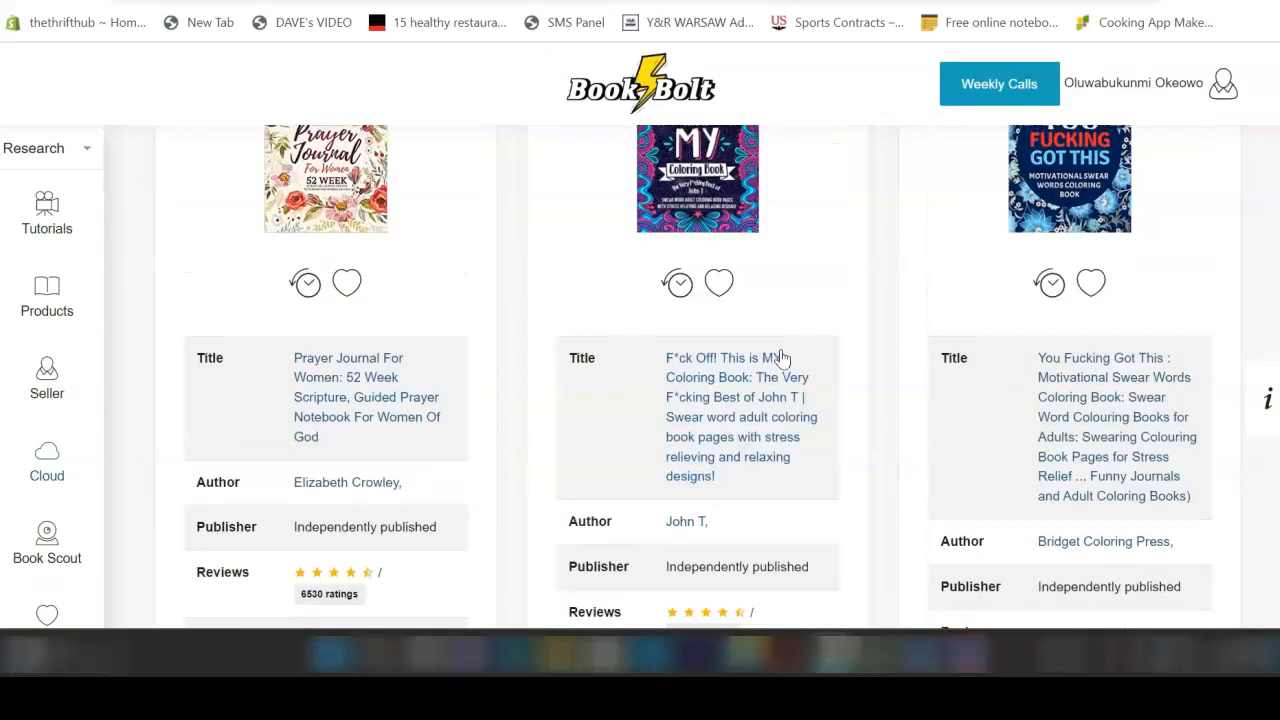
{"action": "left_click", "coordinate": [75, 148]}
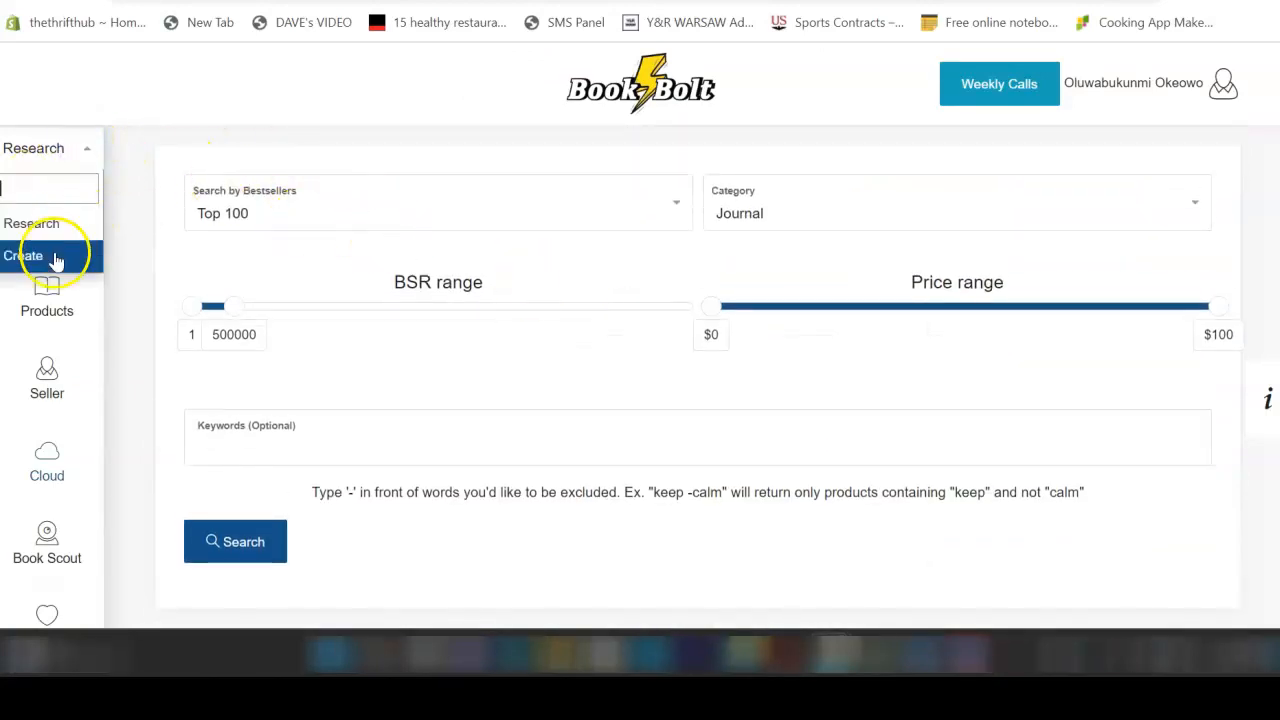
{"action": "left_click", "coordinate": [56, 257]}
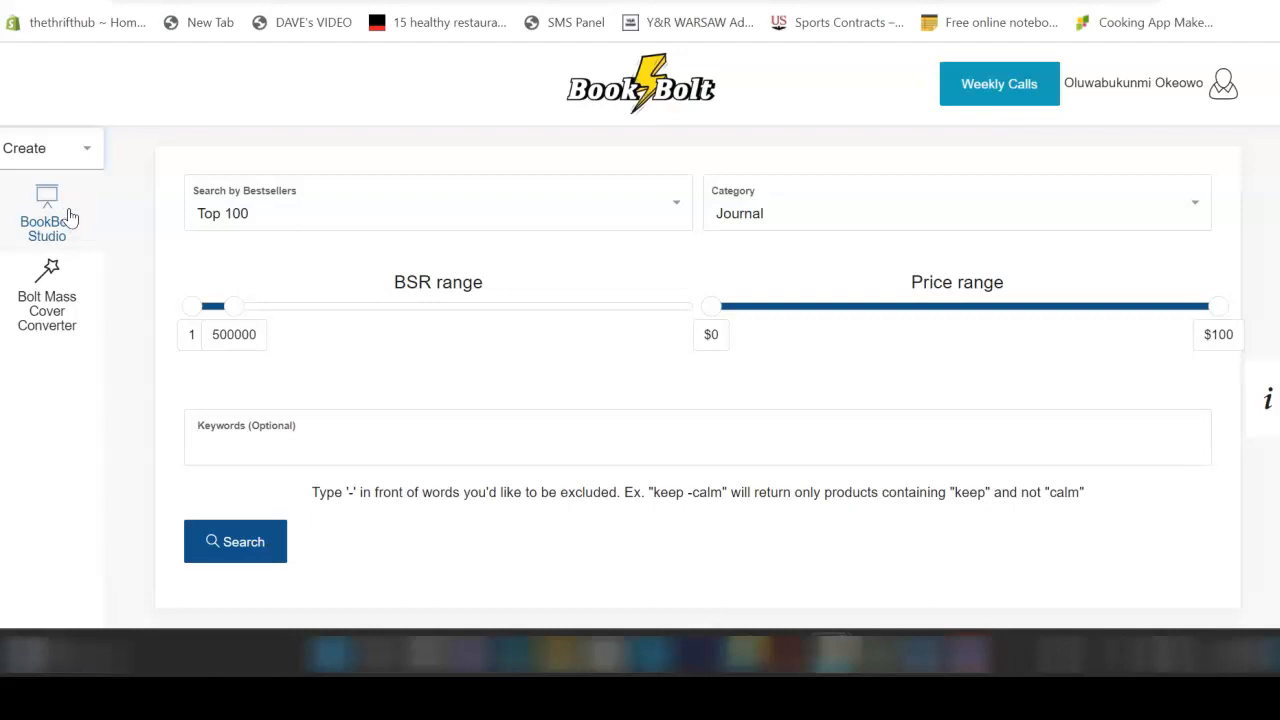
{"action": "left_click", "coordinate": [70, 217]}
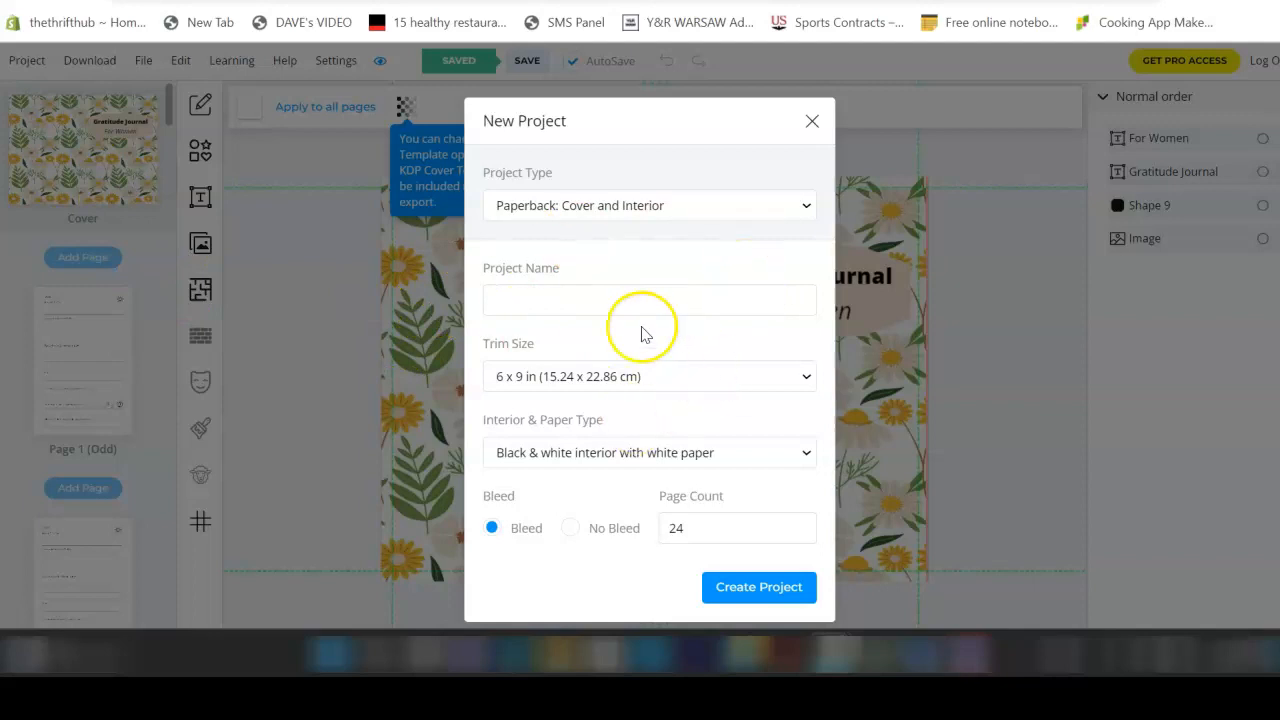
{"action": "left_click", "coordinate": [571, 308]}
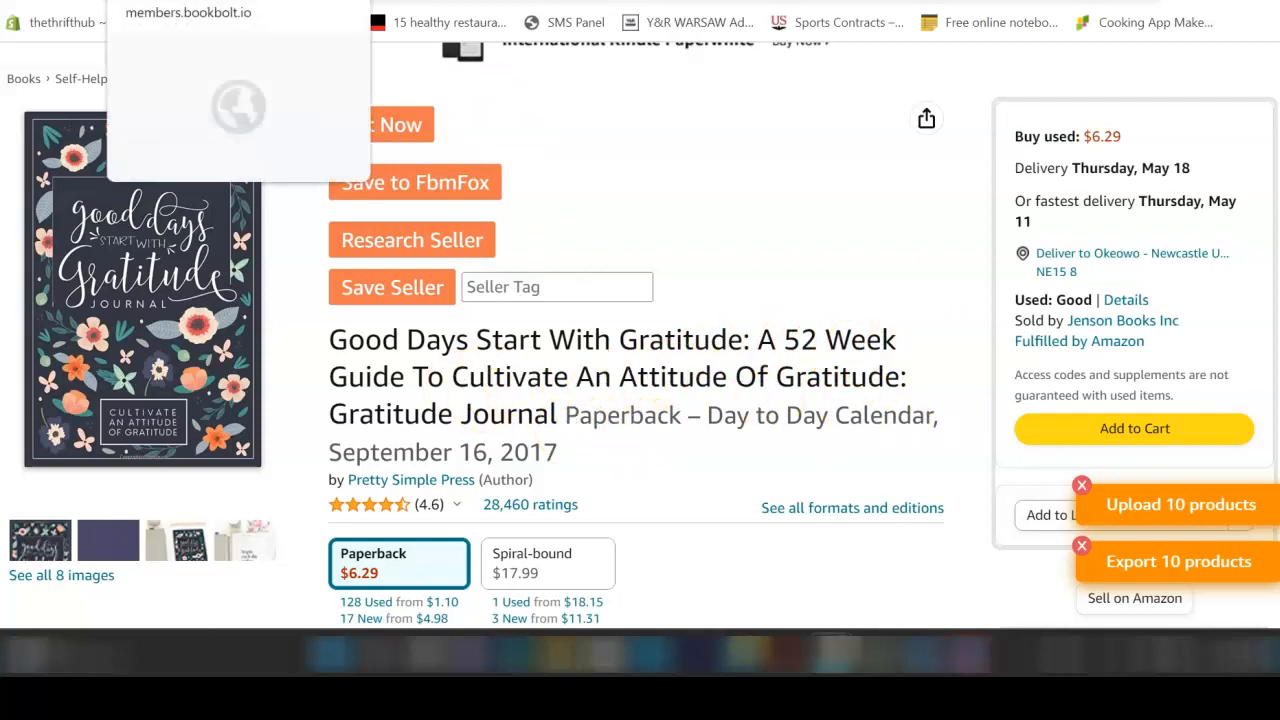
Step: Examine the product details on the Amazon listing of "Good Days Start With Gratitude" for its page count and dimensions
{"action": "left_click", "coordinate": [278, 2]}
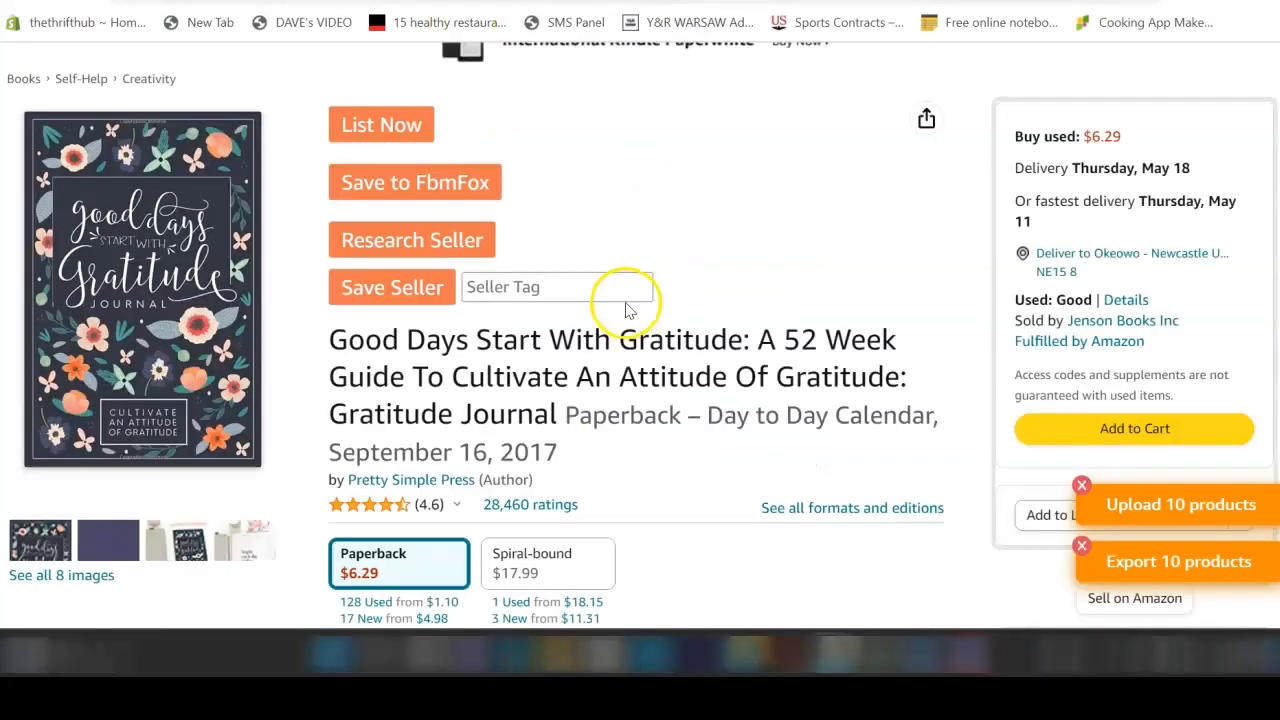
{"action": "scroll", "coordinate": [622, 297], "scroll_direction": "down", "scroll_amount": 5}
{"action": "scroll", "coordinate": [622, 307], "scroll_direction": "down", "scroll_amount": 10}
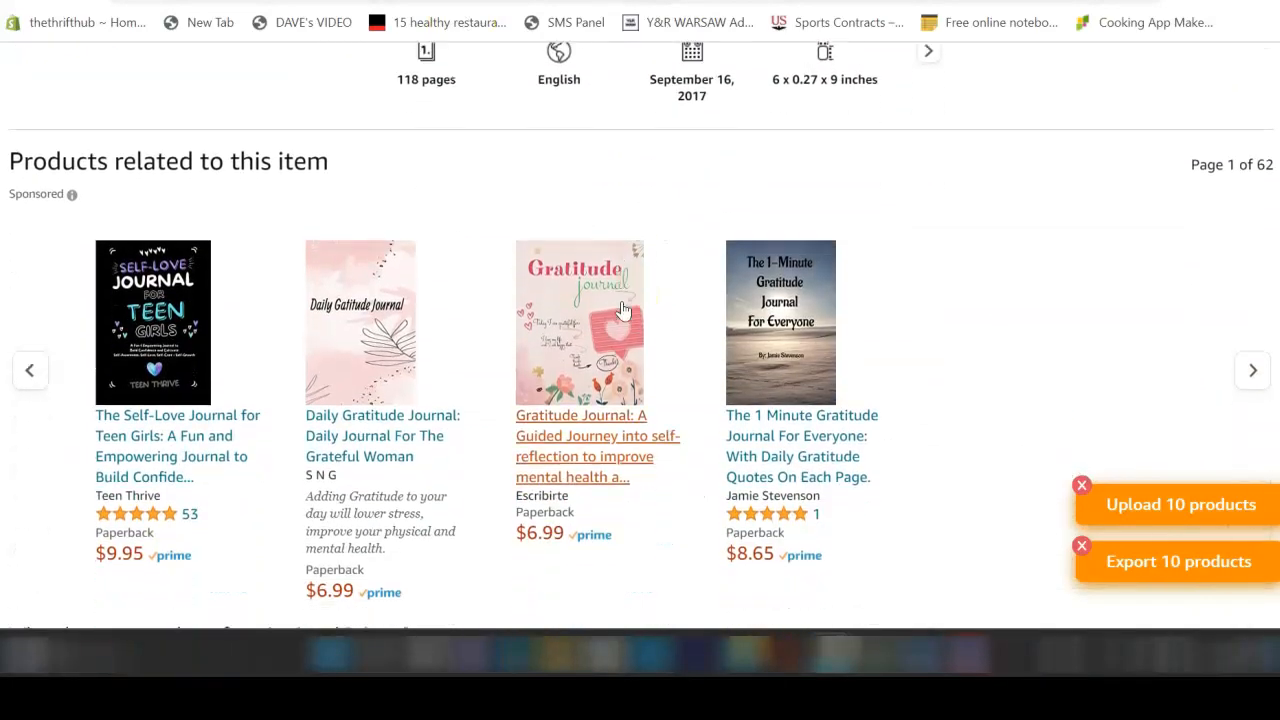
{"action": "scroll", "coordinate": [614, 294], "scroll_direction": "down", "scroll_amount": 6}
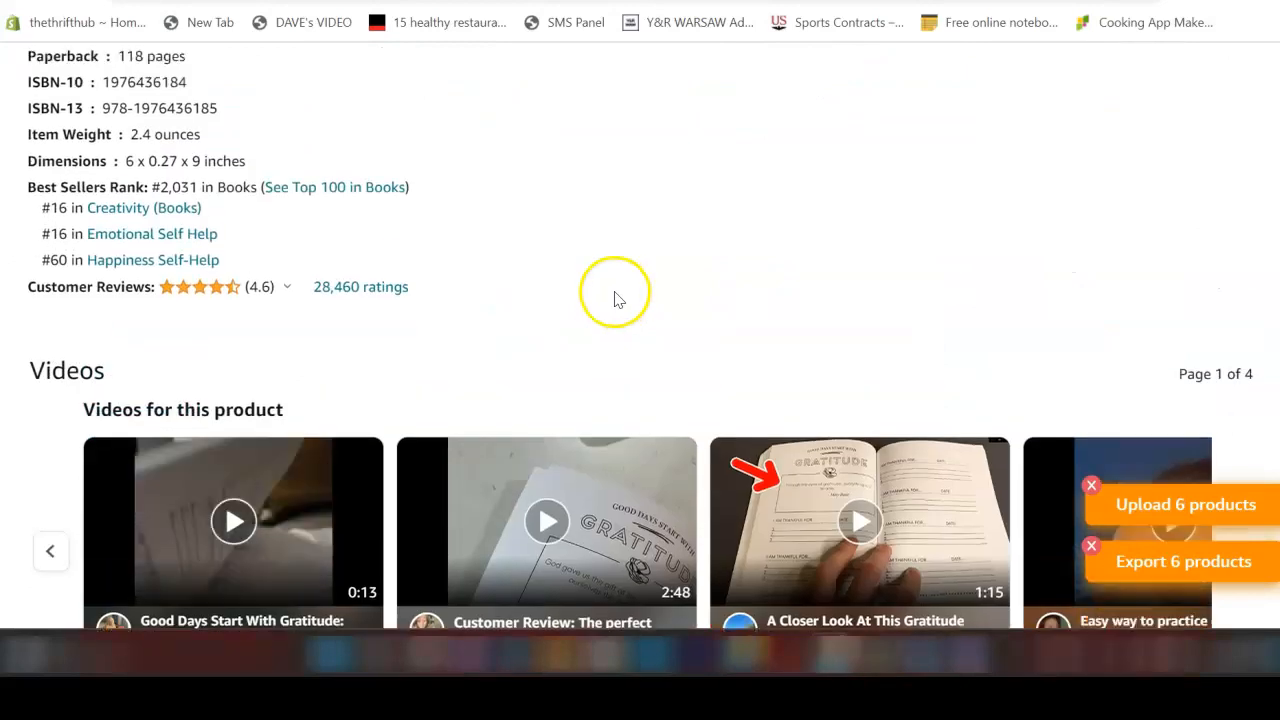
{"action": "scroll", "coordinate": [529, 286], "scroll_direction": "up", "scroll_amount": 2}
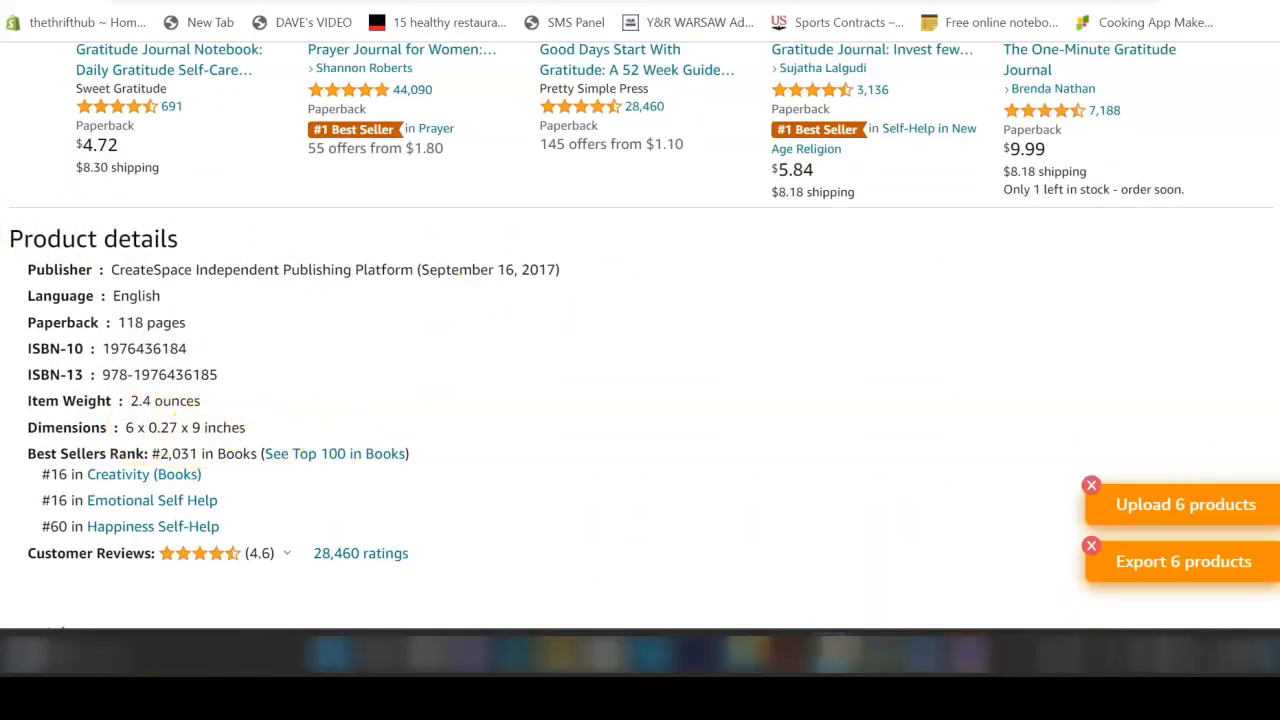
Step: Return to BookBolt Studio and create the project with 120 pages and No Bleed
{"action": "left_click", "coordinate": [300, 2]}
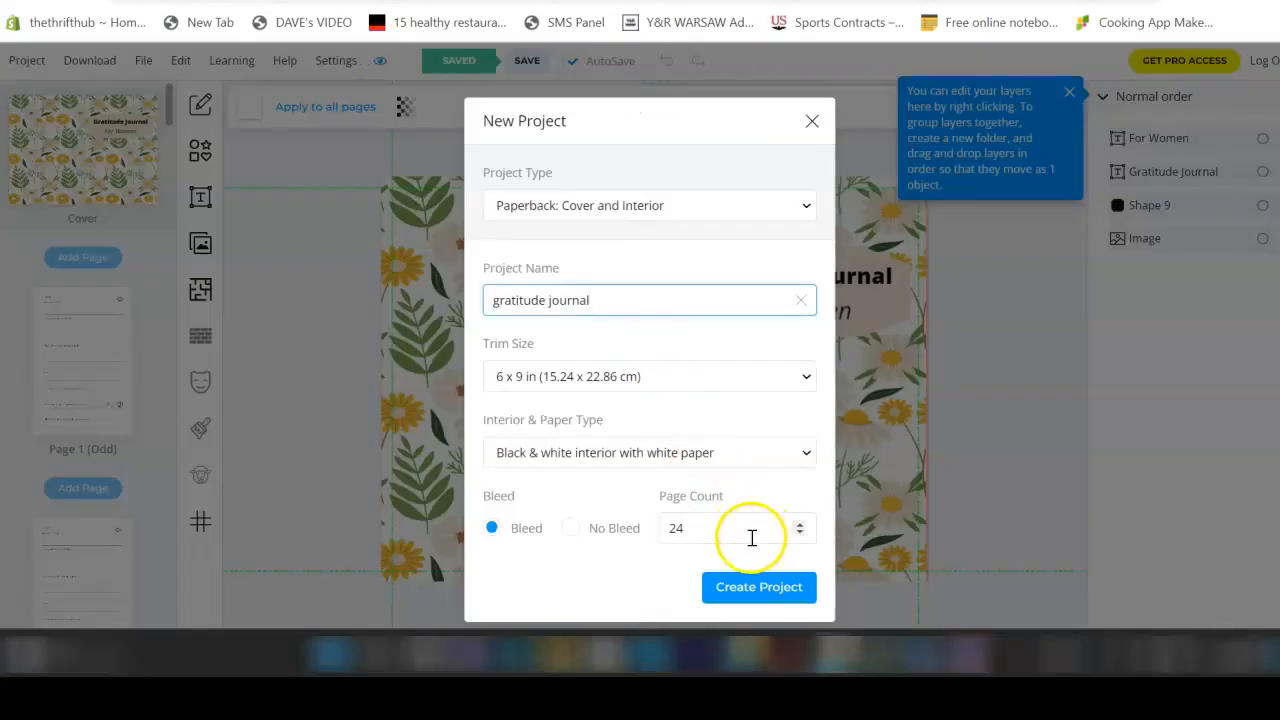
{"action": "left_click", "coordinate": [750, 531]}
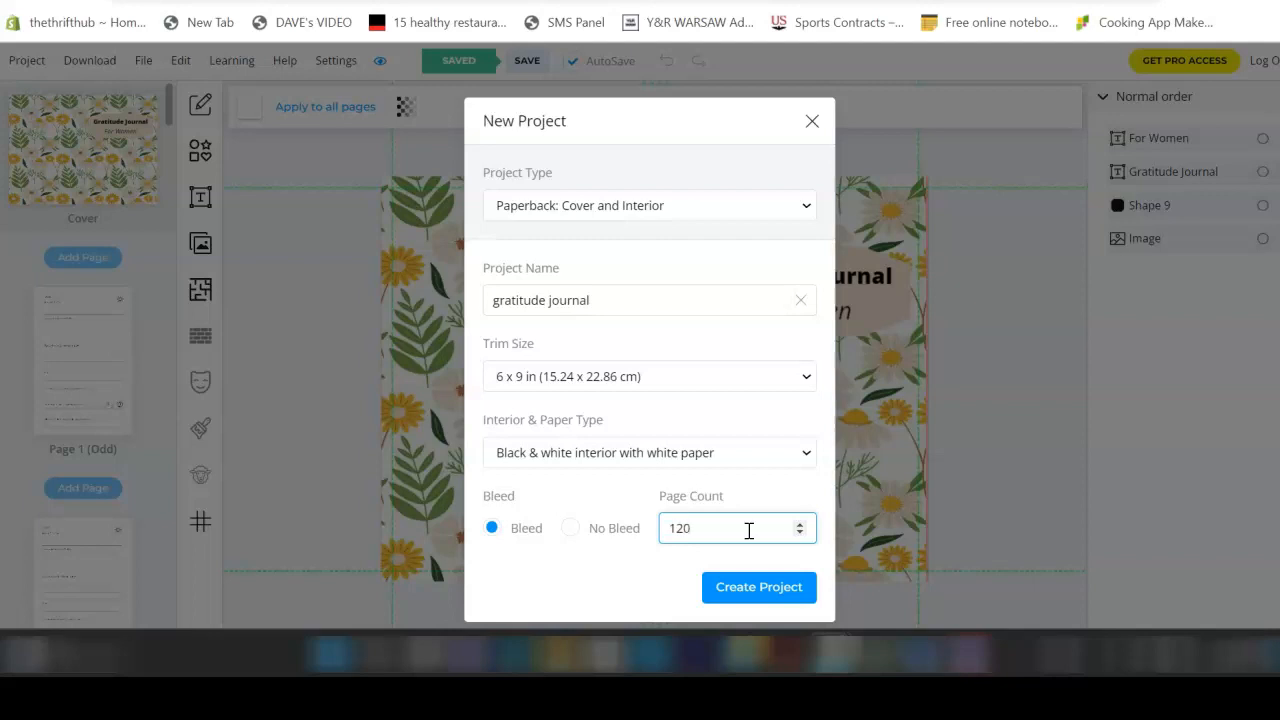
{"action": "left_click", "coordinate": [571, 529]}
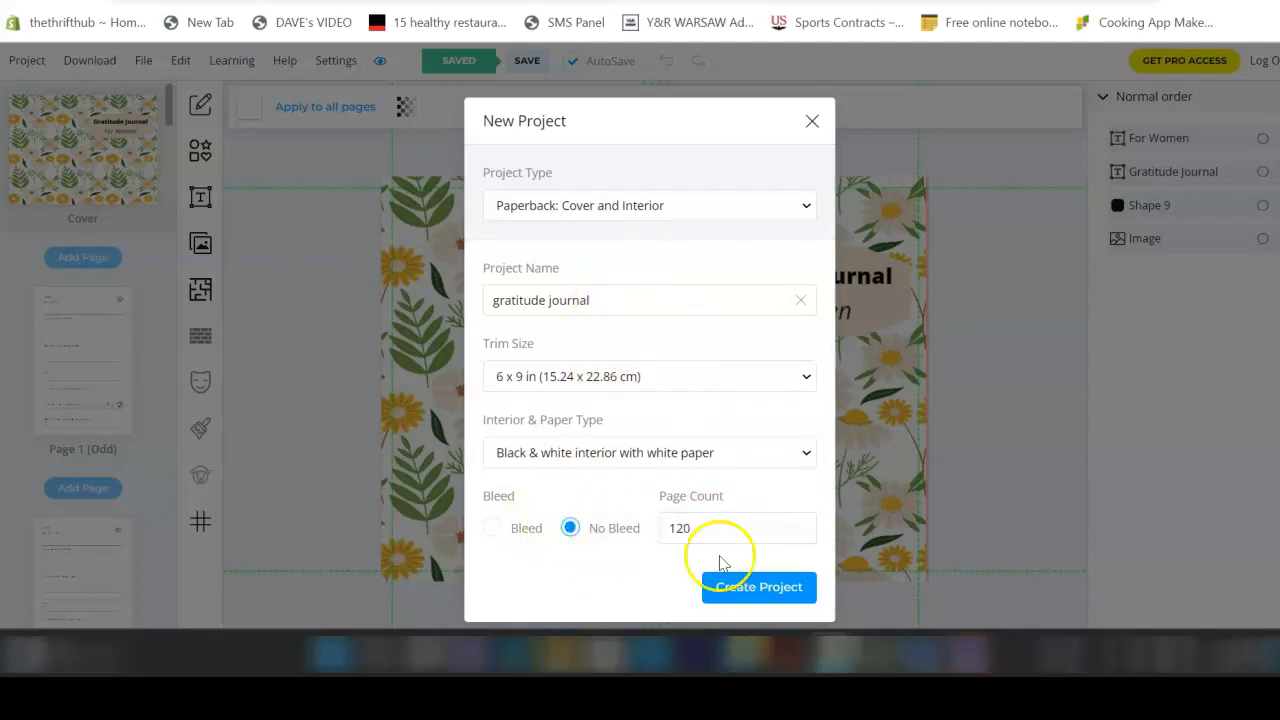
{"action": "left_click", "coordinate": [757, 592]}
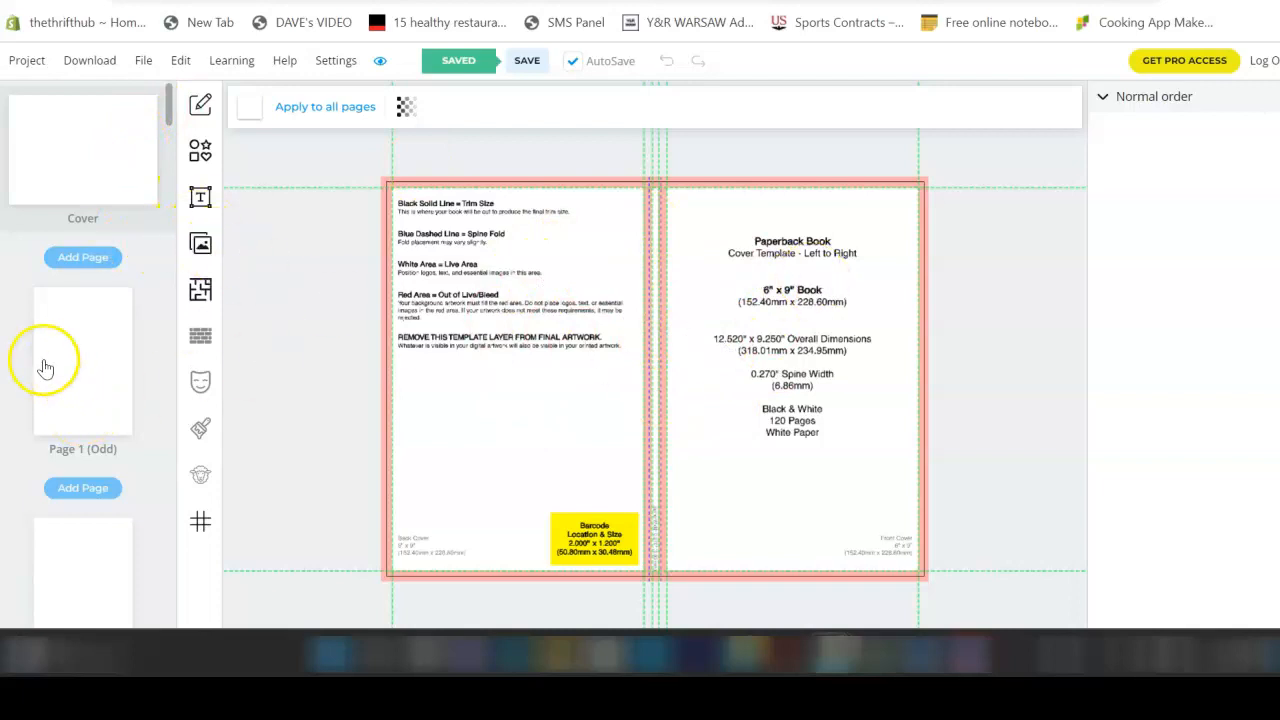
Step: Search the Pixabay image library for "flower pattern"
{"action": "left_click", "coordinate": [201, 246]}
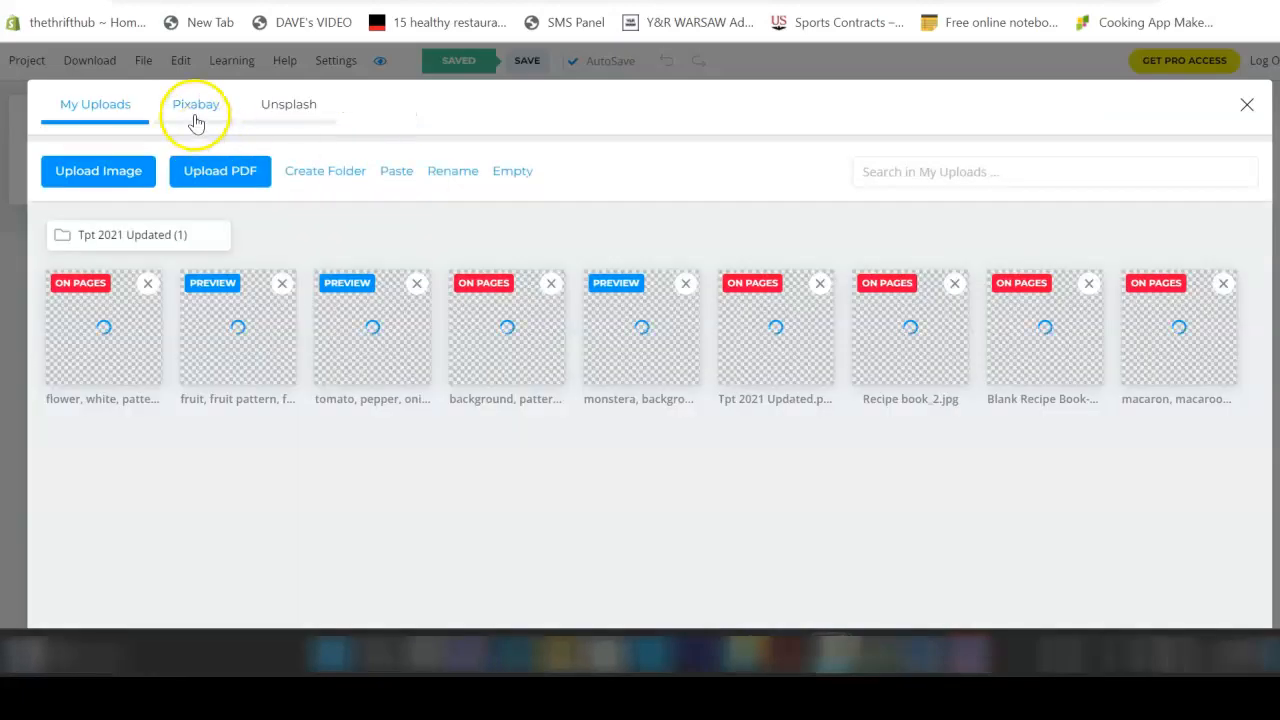
{"action": "left_click", "coordinate": [196, 108]}
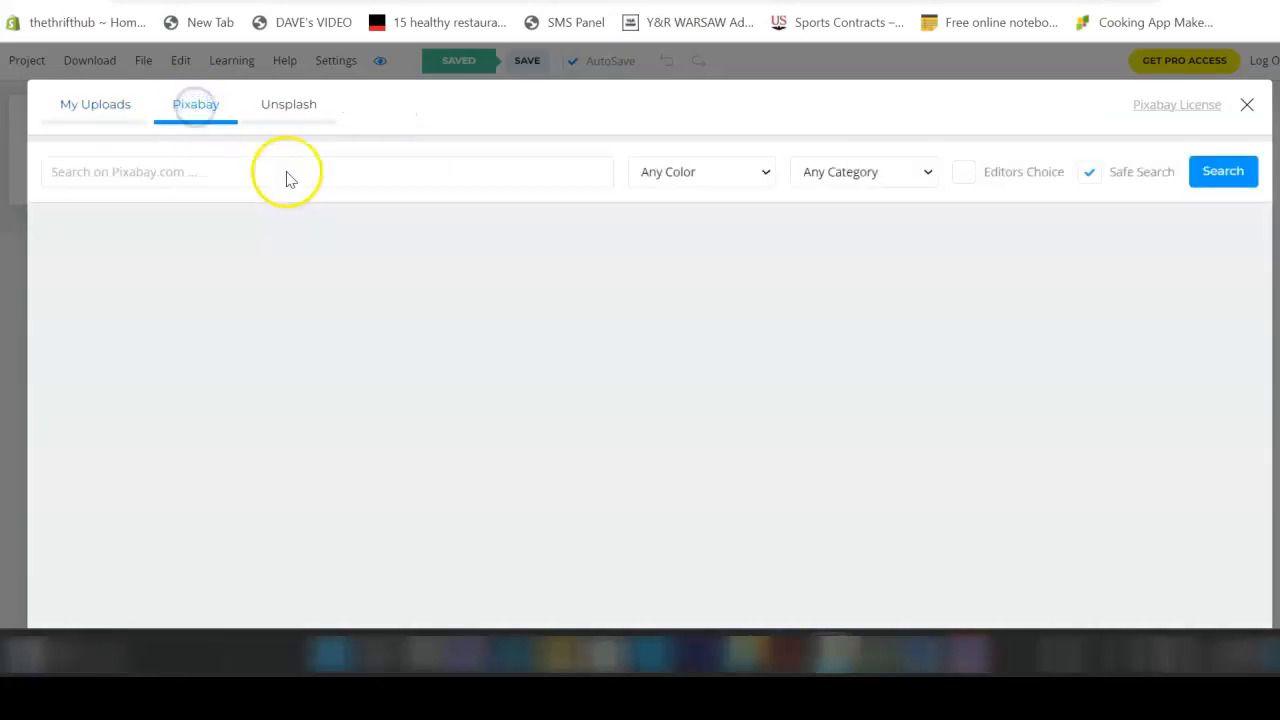
{"action": "left_click", "coordinate": [288, 171]}
{"action": "type", "text": "f"}
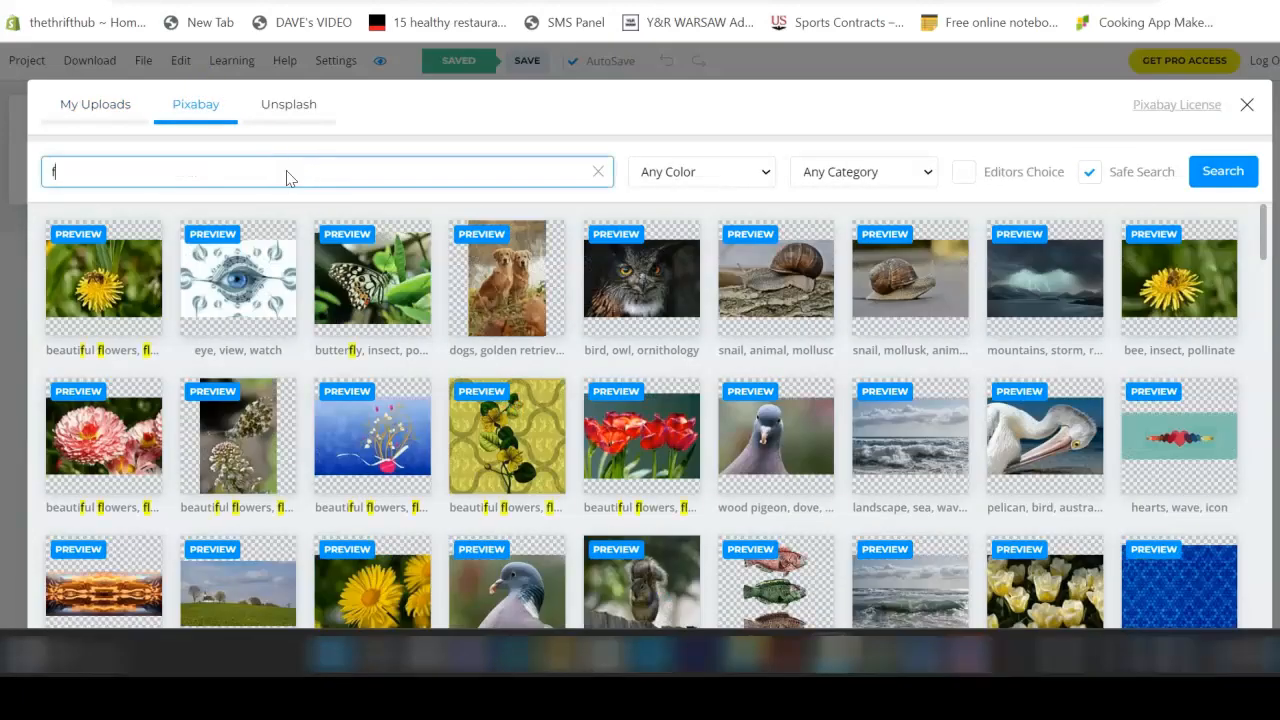
{"action": "type", "text": "lower pattern"}
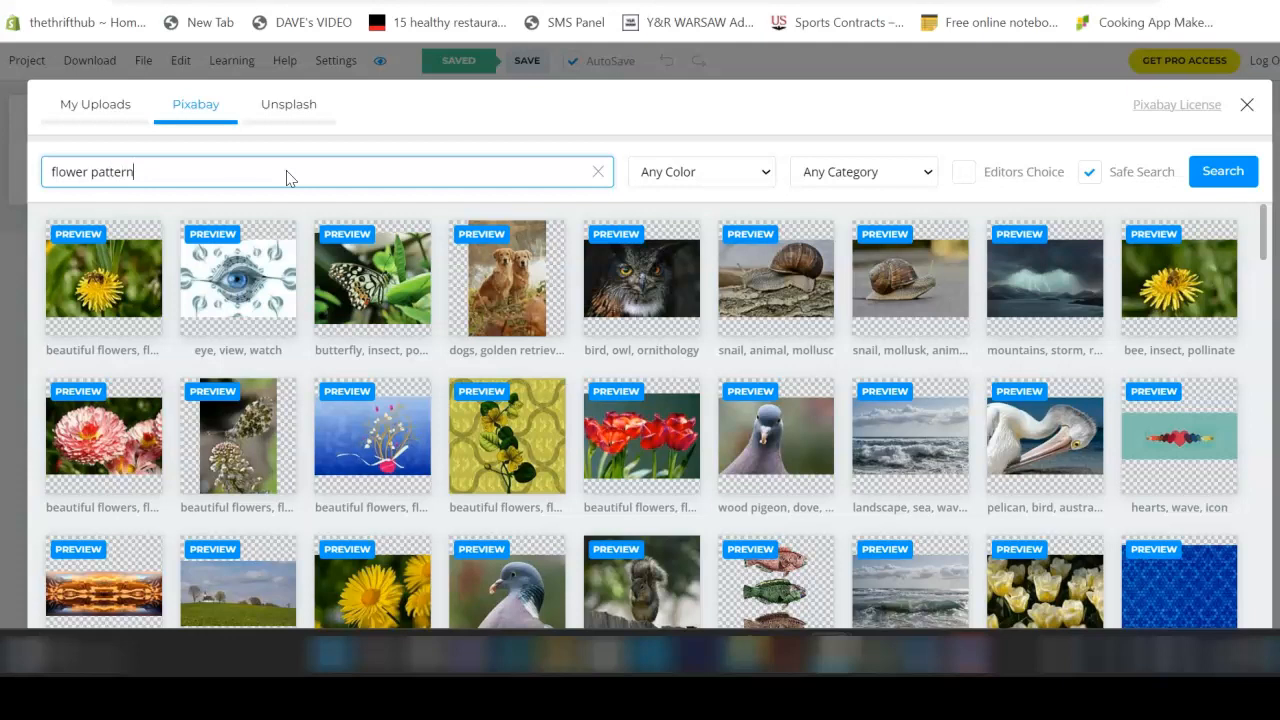
{"action": "key", "text": "Return"}
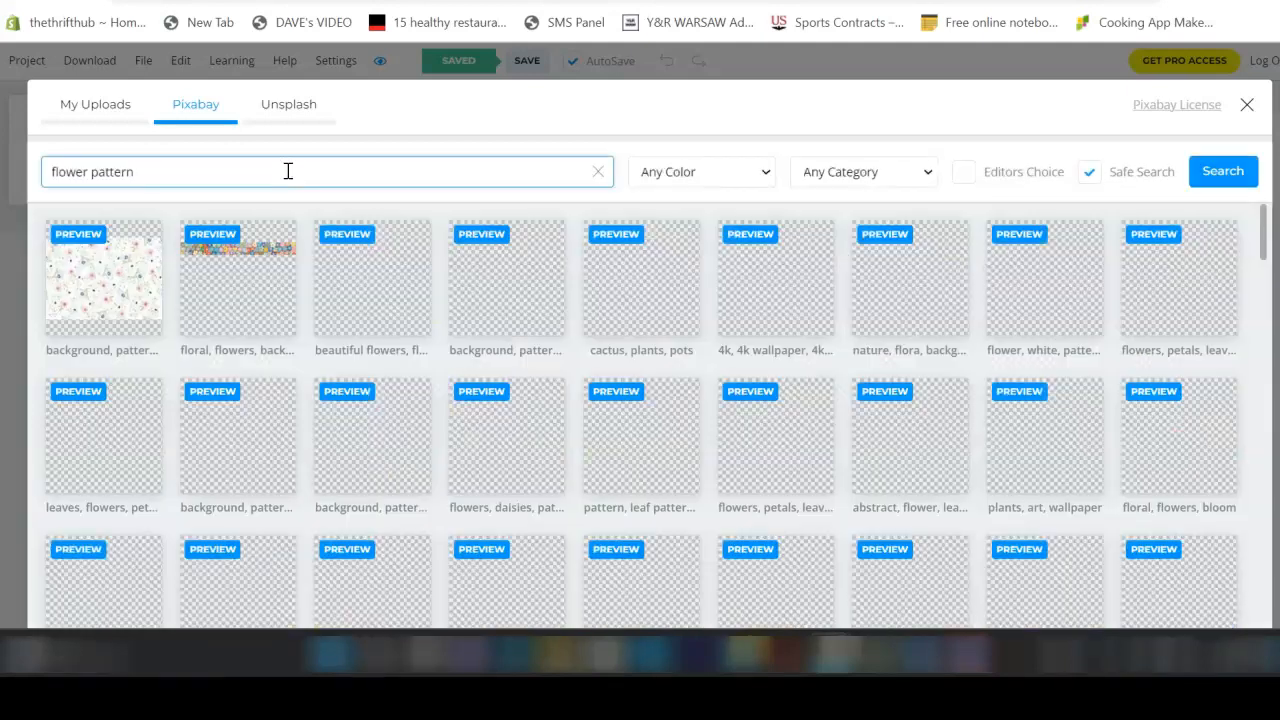
{"action": "left_click", "coordinate": [303, 177]}
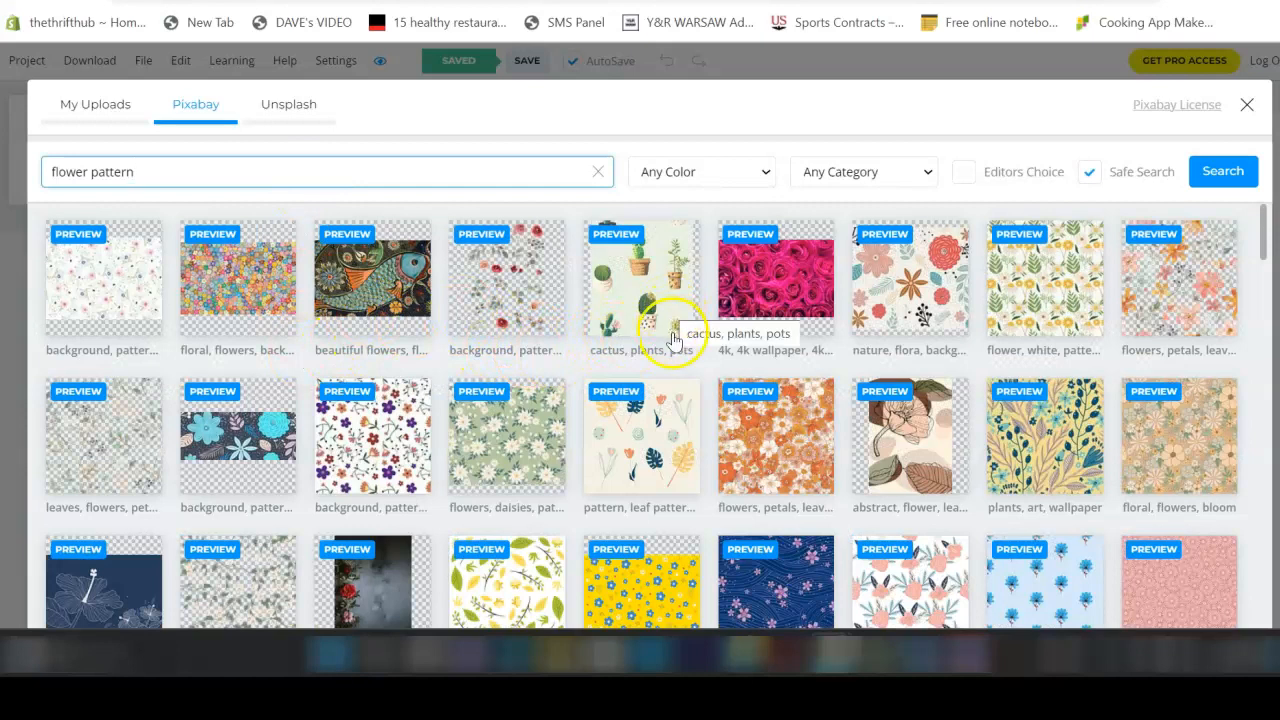
Step: Browse the flower pattern images and insert the white one with green leaves and yellow flowers on the cover
{"action": "scroll", "coordinate": [673, 340], "scroll_direction": "down", "scroll_amount": 1}
{"action": "scroll", "coordinate": [676, 349], "scroll_direction": "down", "scroll_amount": 1}
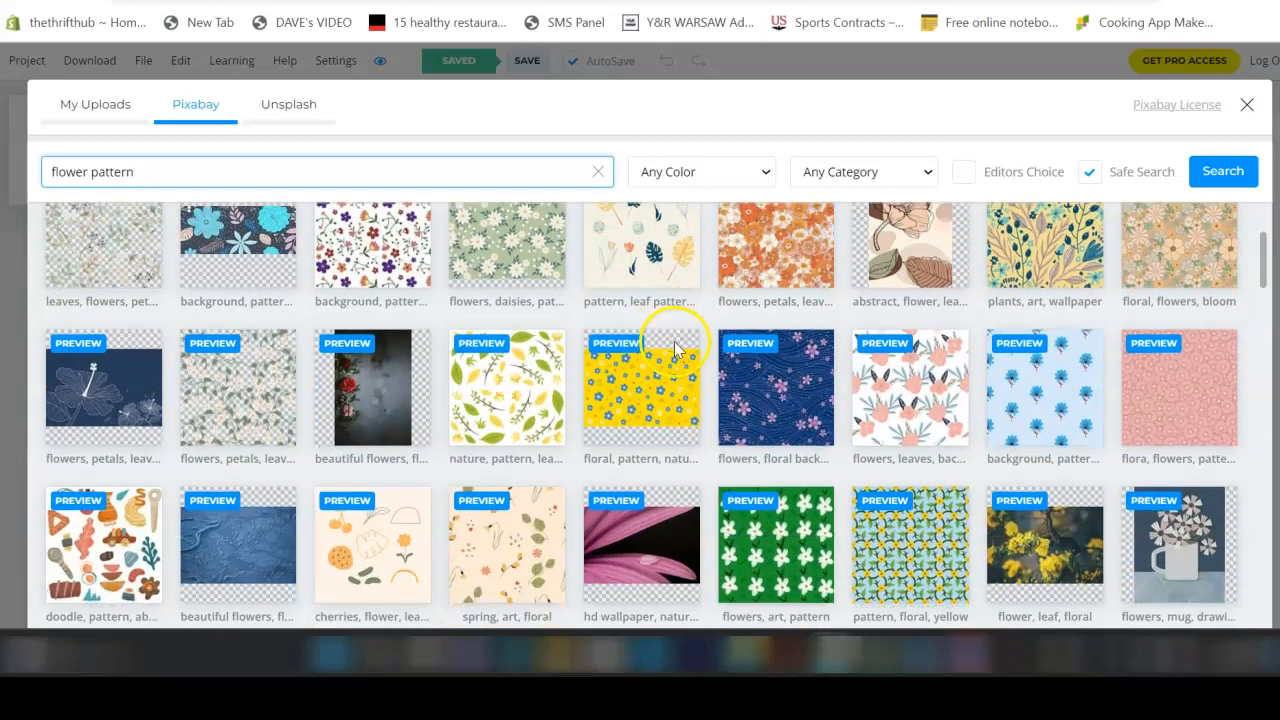
{"action": "scroll", "coordinate": [676, 349], "scroll_direction": "down", "scroll_amount": 2}
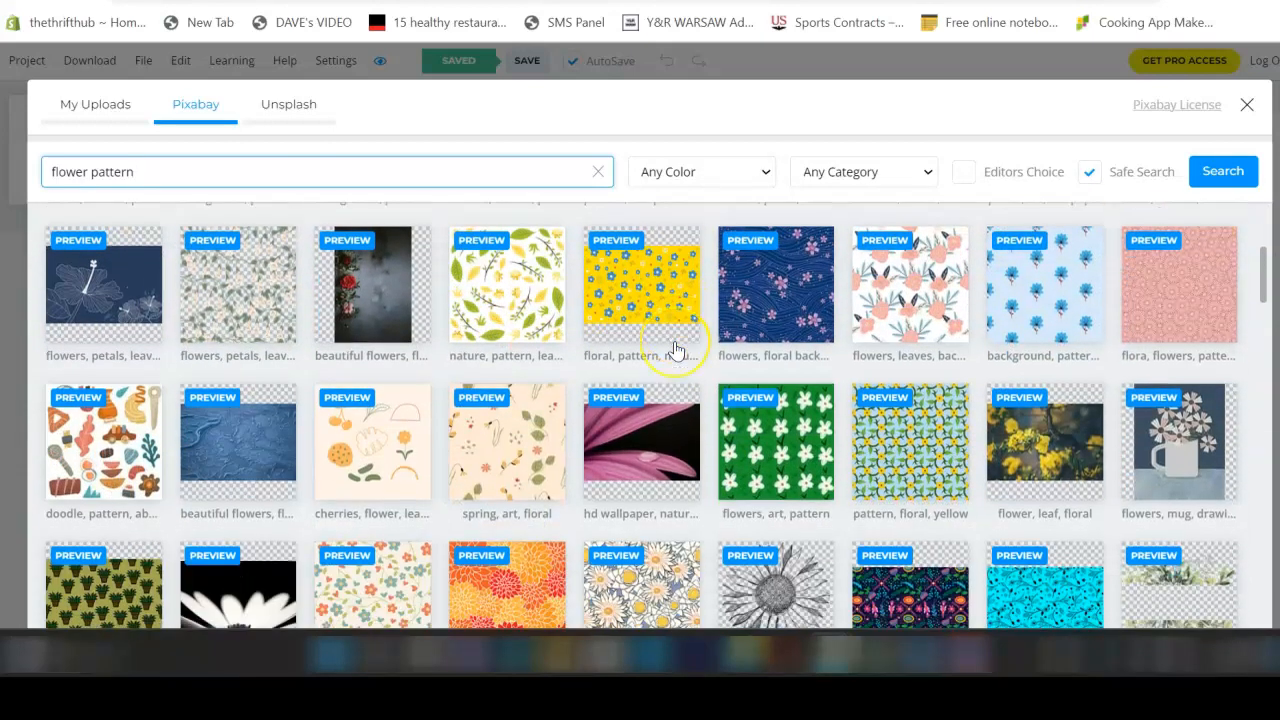
{"action": "scroll", "coordinate": [676, 349], "scroll_direction": "down", "scroll_amount": 4}
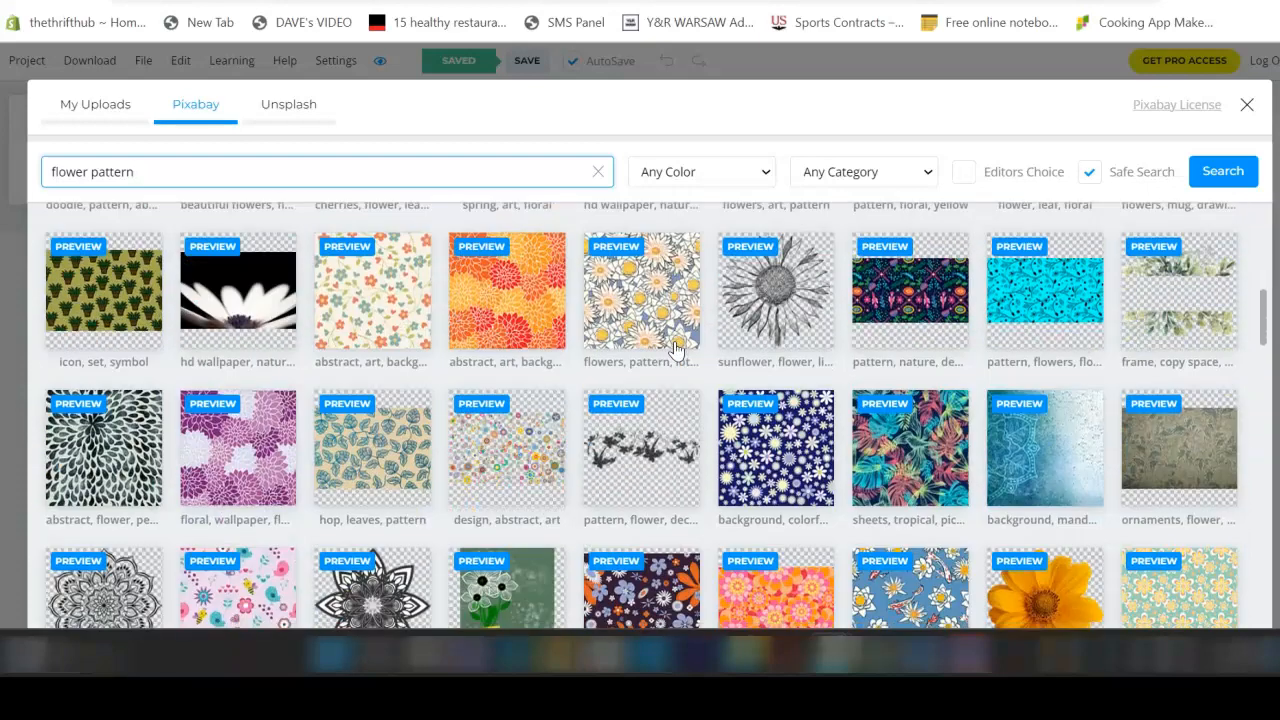
{"action": "scroll", "coordinate": [676, 349], "scroll_direction": "down", "scroll_amount": 1}
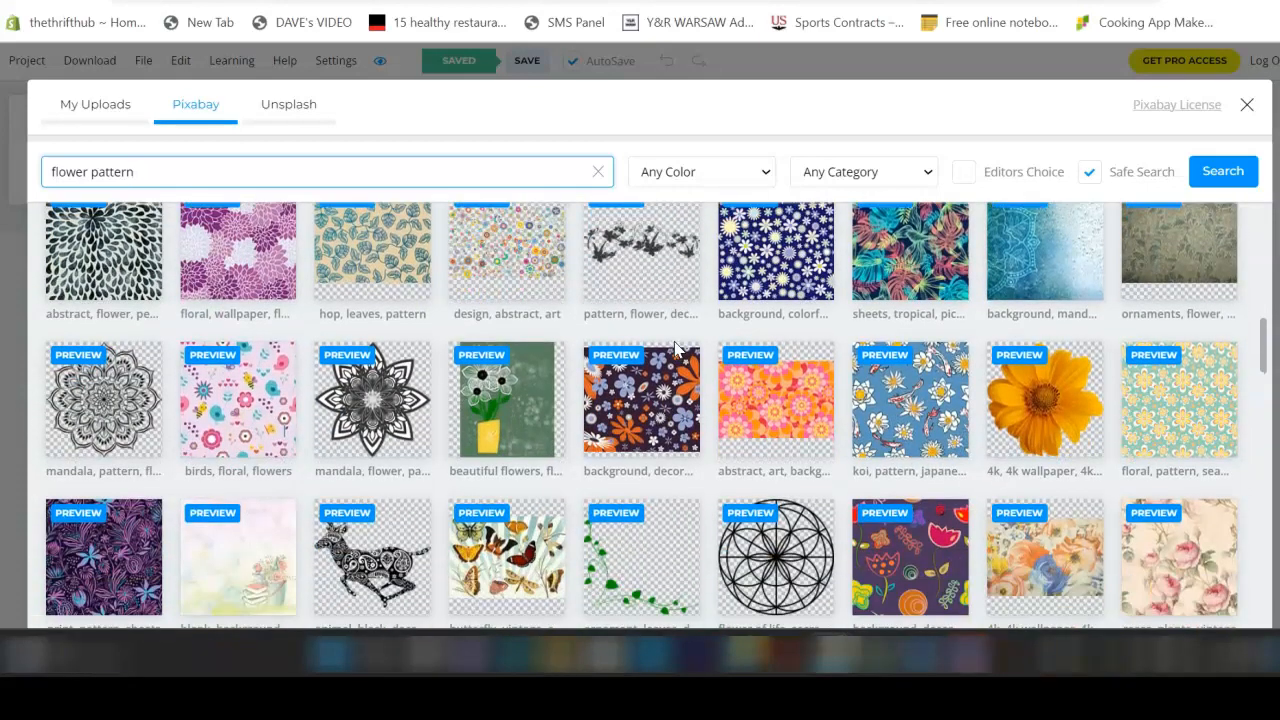
{"action": "scroll", "coordinate": [676, 349], "scroll_direction": "down", "scroll_amount": 3}
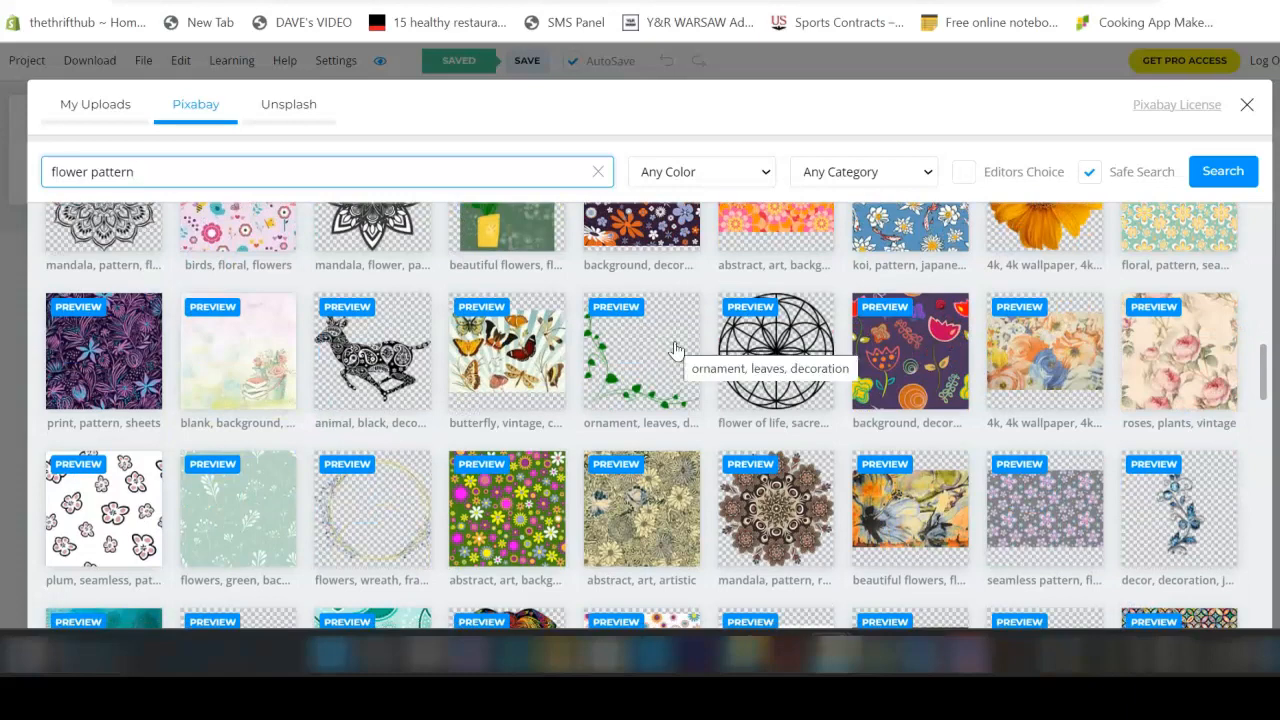
{"action": "scroll", "coordinate": [676, 349], "scroll_direction": "down", "scroll_amount": 3}
{"action": "scroll", "coordinate": [676, 349], "scroll_direction": "down", "scroll_amount": 3}
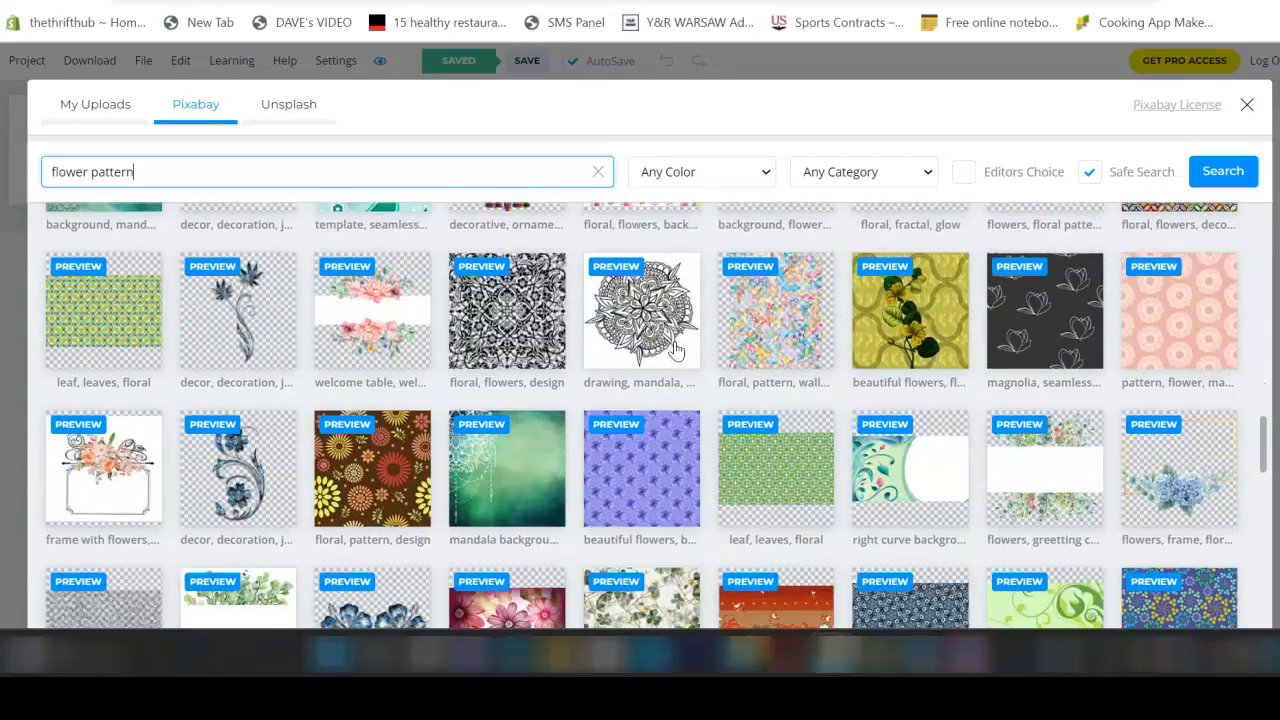
{"action": "scroll", "coordinate": [676, 349], "scroll_direction": "down", "scroll_amount": 2}
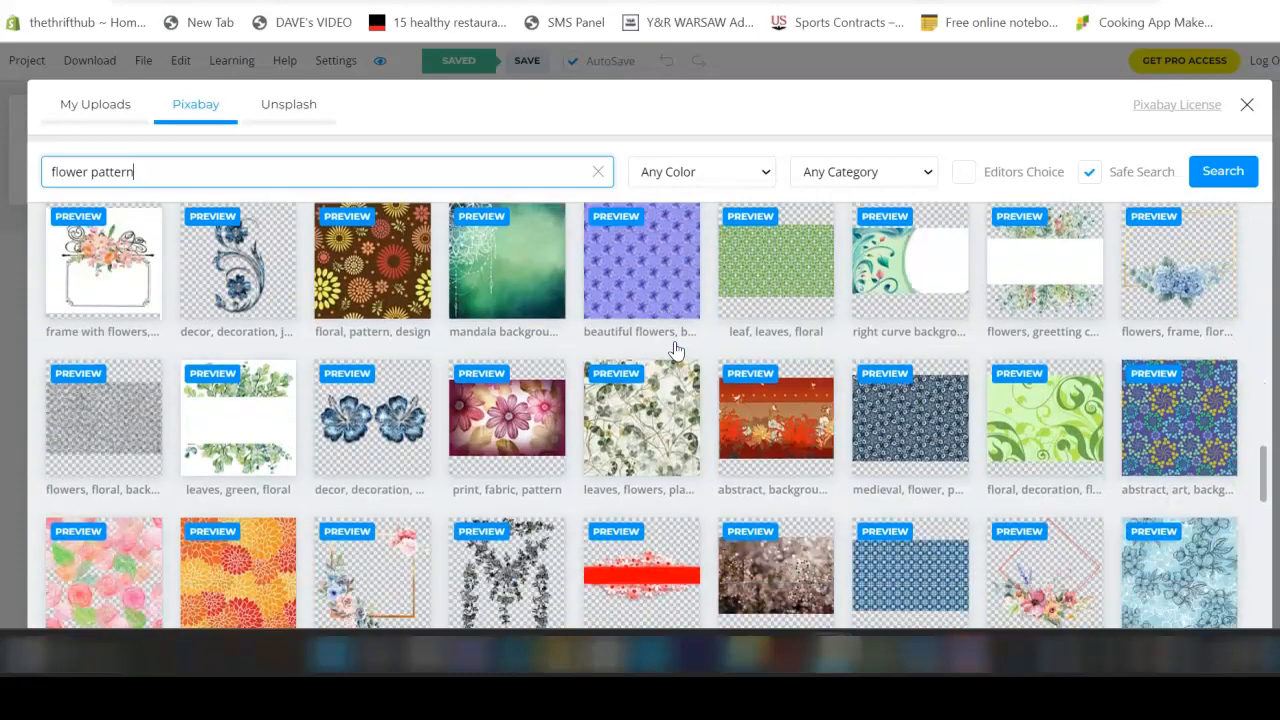
{"action": "scroll", "coordinate": [676, 349], "scroll_direction": "up", "scroll_amount": 5}
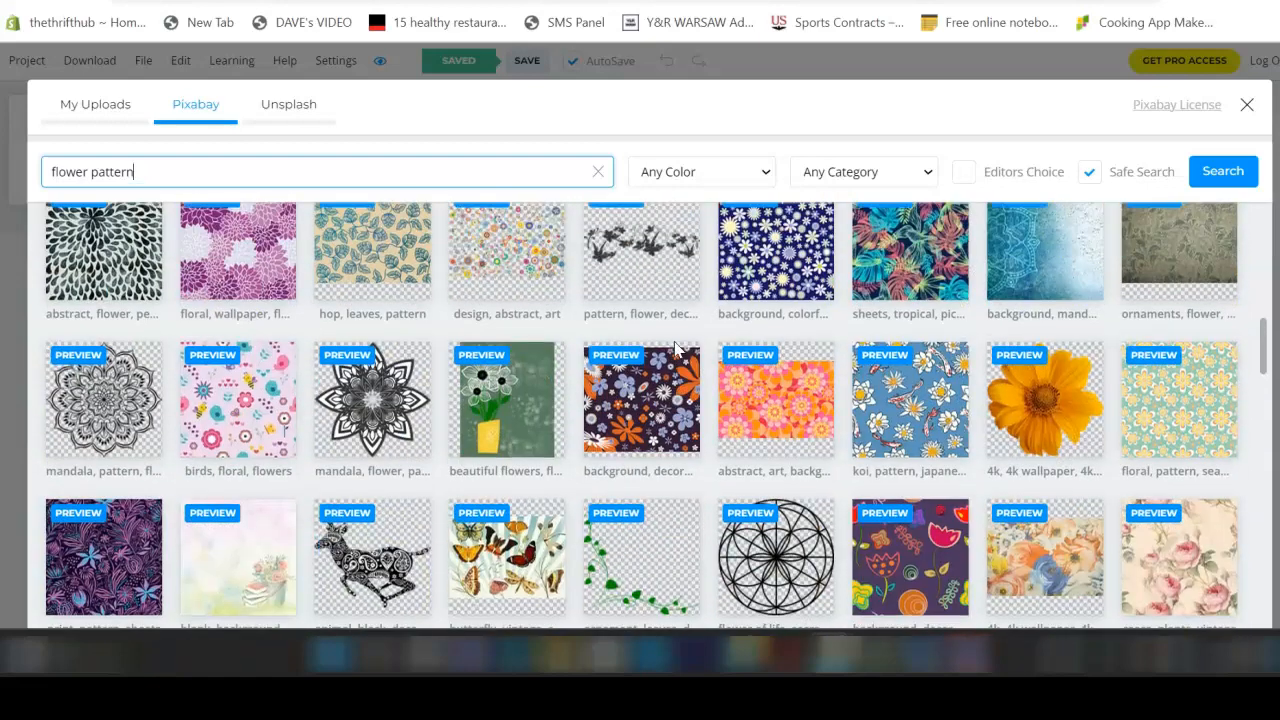
{"action": "scroll", "coordinate": [676, 349], "scroll_direction": "up", "scroll_amount": 2}
{"action": "scroll", "coordinate": [676, 349], "scroll_direction": "up", "scroll_amount": 3}
{"action": "left_click", "coordinate": [504, 283]}
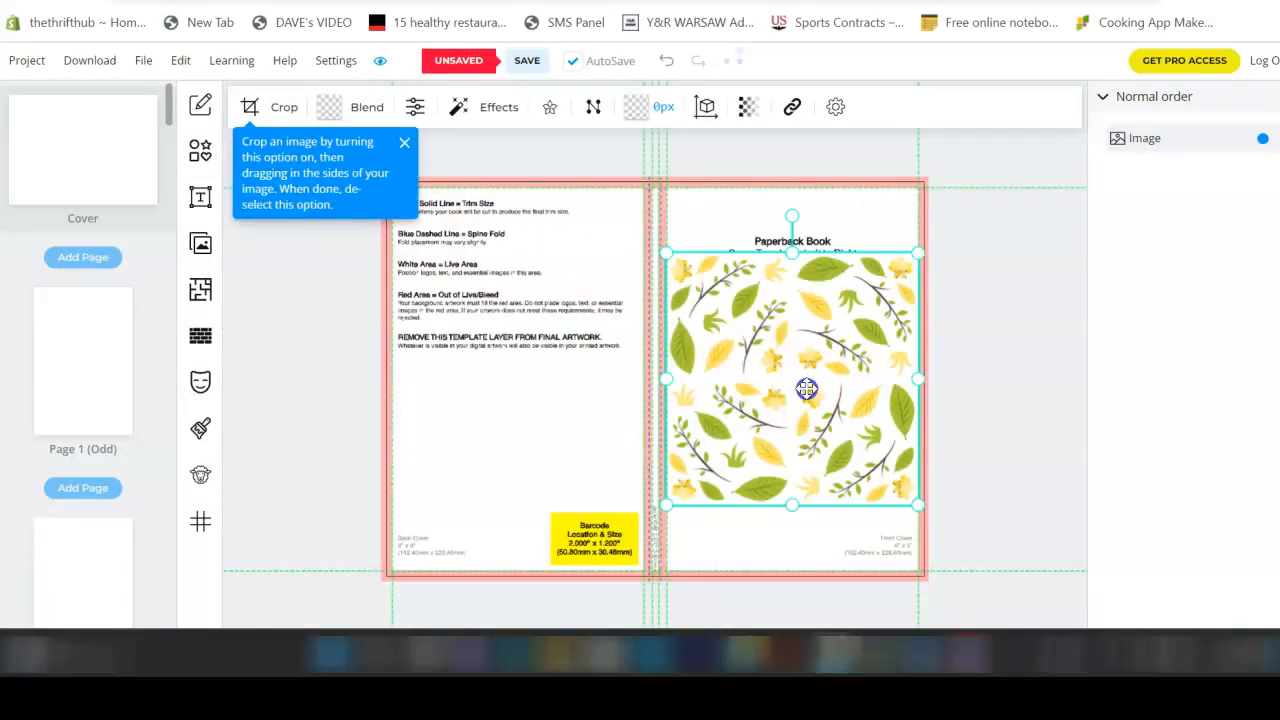
Step: Move and stretch the leaf pattern image so it fills the back cover, spine and front cover beyond the bleed edges
{"action": "left_click_drag", "start_coordinate": [807, 389], "coordinate": [510, 315]}
{"action": "left_click_drag", "start_coordinate": [620, 431], "coordinate": [872, 459]}
{"action": "left_click_drag", "start_coordinate": [760, 375], "coordinate": [932, 388]}
{"action": "left_click", "coordinate": [447, 246]}
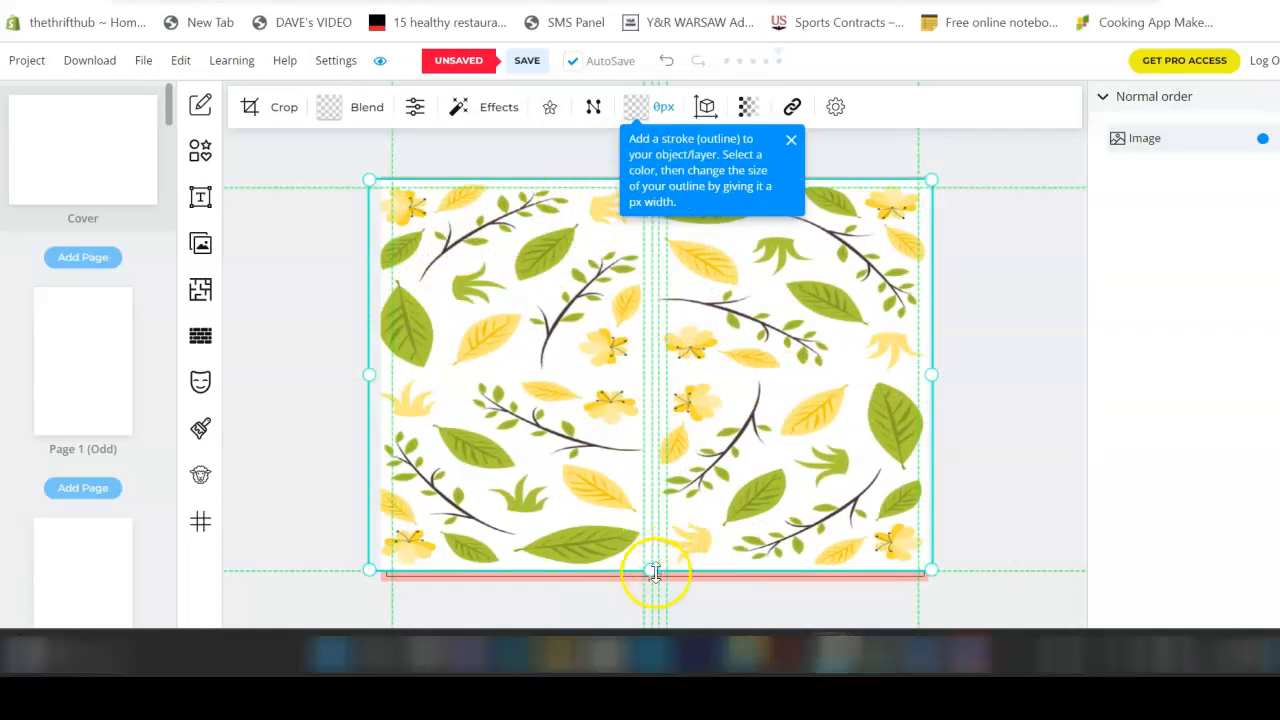
{"action": "left_click_drag", "start_coordinate": [653, 568], "coordinate": [651, 580]}
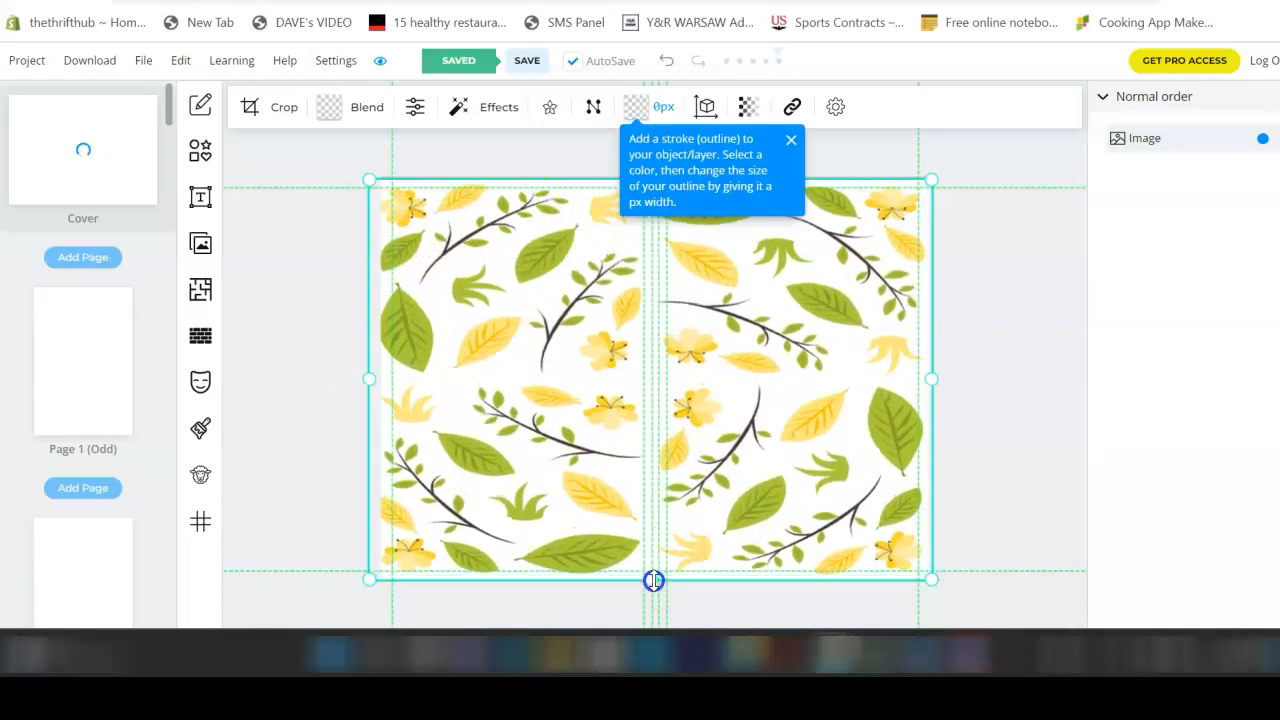
{"action": "left_click", "coordinate": [608, 308]}
{"action": "left_click_drag", "start_coordinate": [651, 180], "coordinate": [650, 176]}
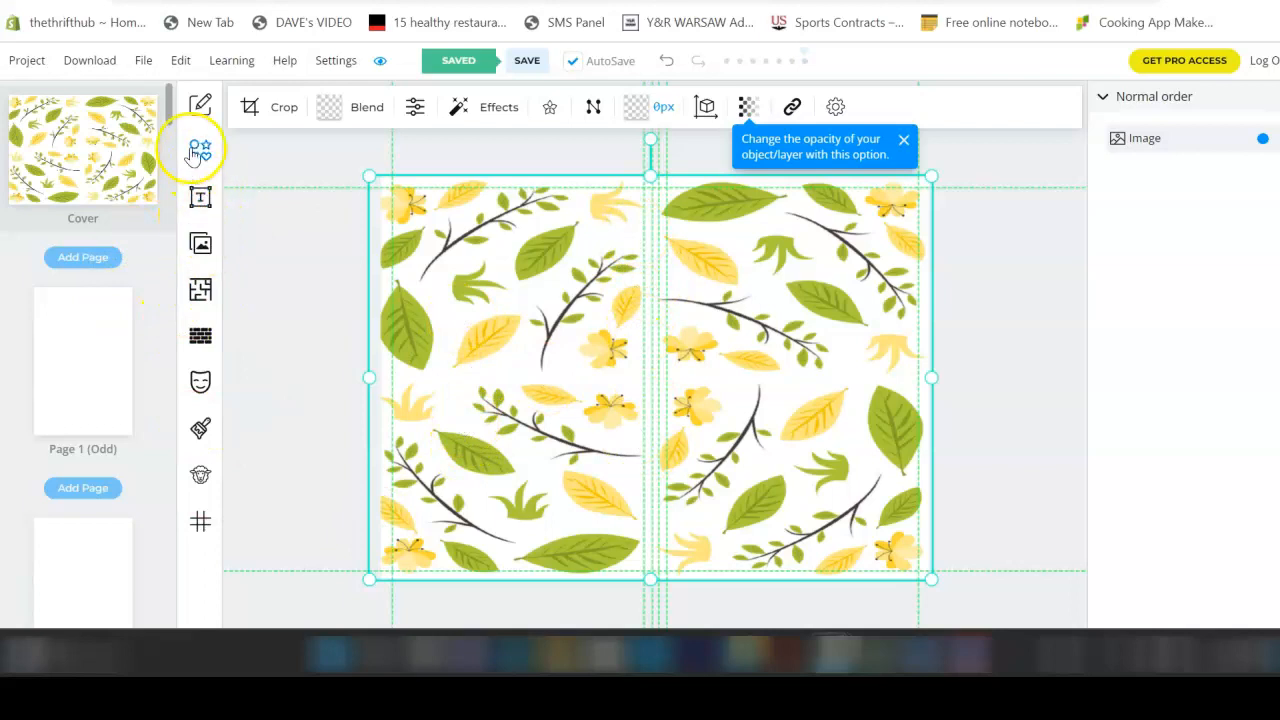
Step: Add an ellipse shape and place it on the upper part of the front cover
{"action": "left_click", "coordinate": [198, 150]}
{"action": "left_click", "coordinate": [343, 158]}
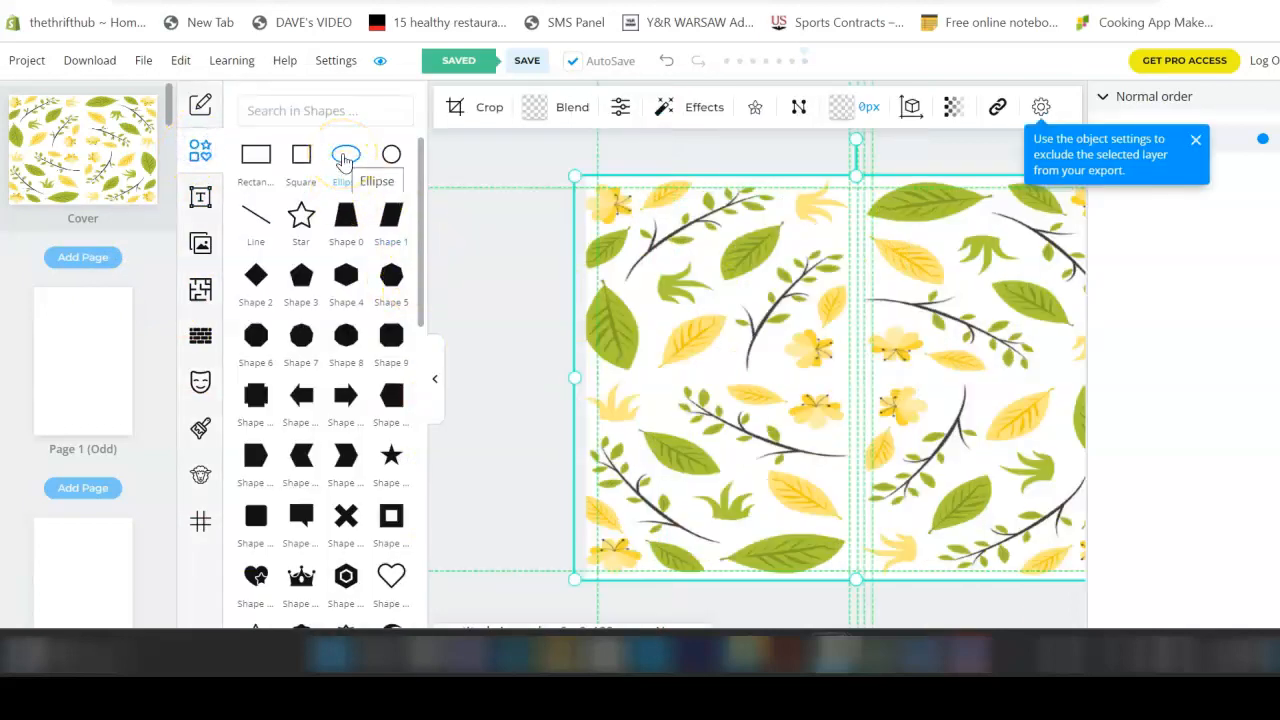
{"action": "left_click_drag", "start_coordinate": [846, 371], "coordinate": [1030, 291]}
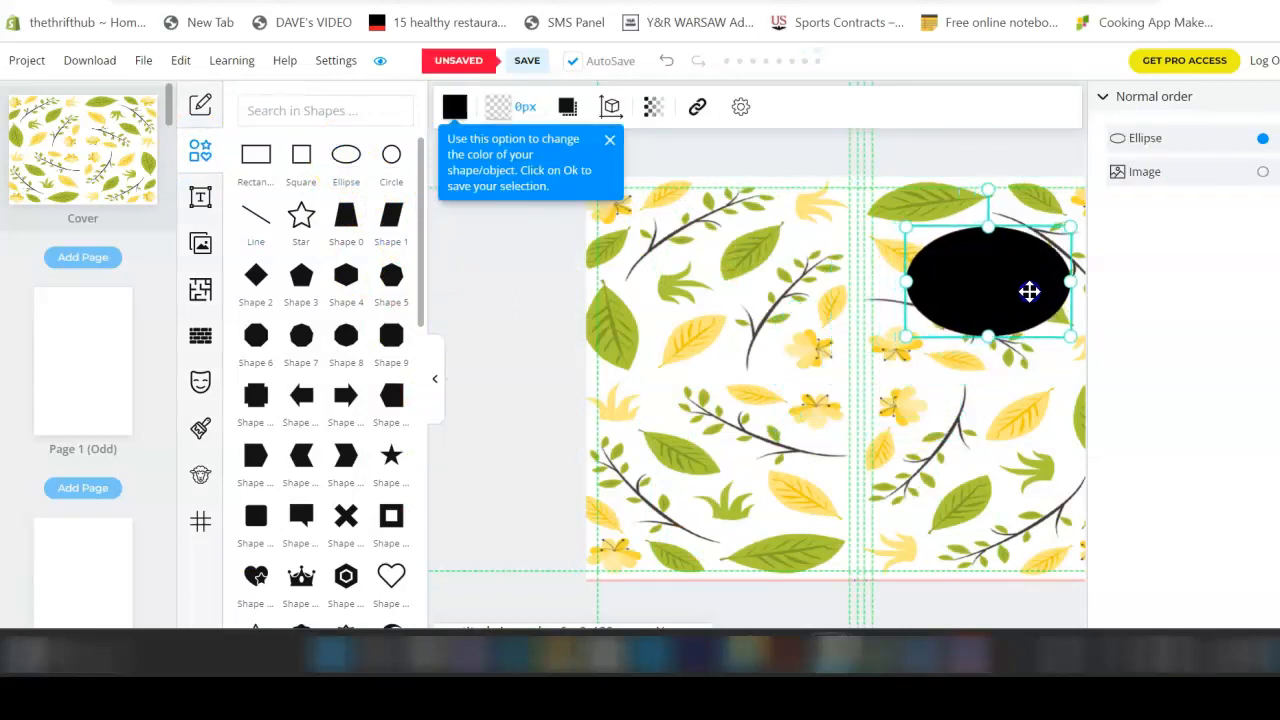
Step: Fill the ellipse with the pale yellow #FFEEAA sampled from a flower petal in the pattern
{"action": "left_click", "coordinate": [452, 106]}
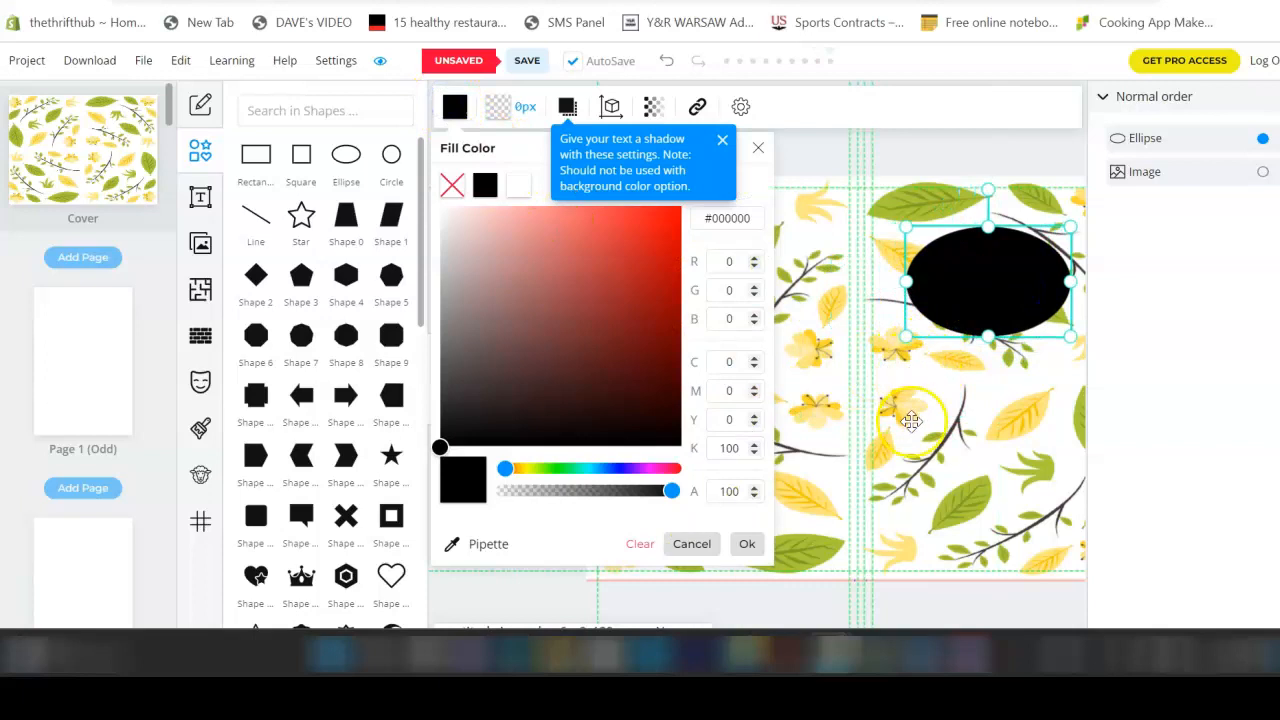
{"action": "left_click", "coordinate": [481, 546]}
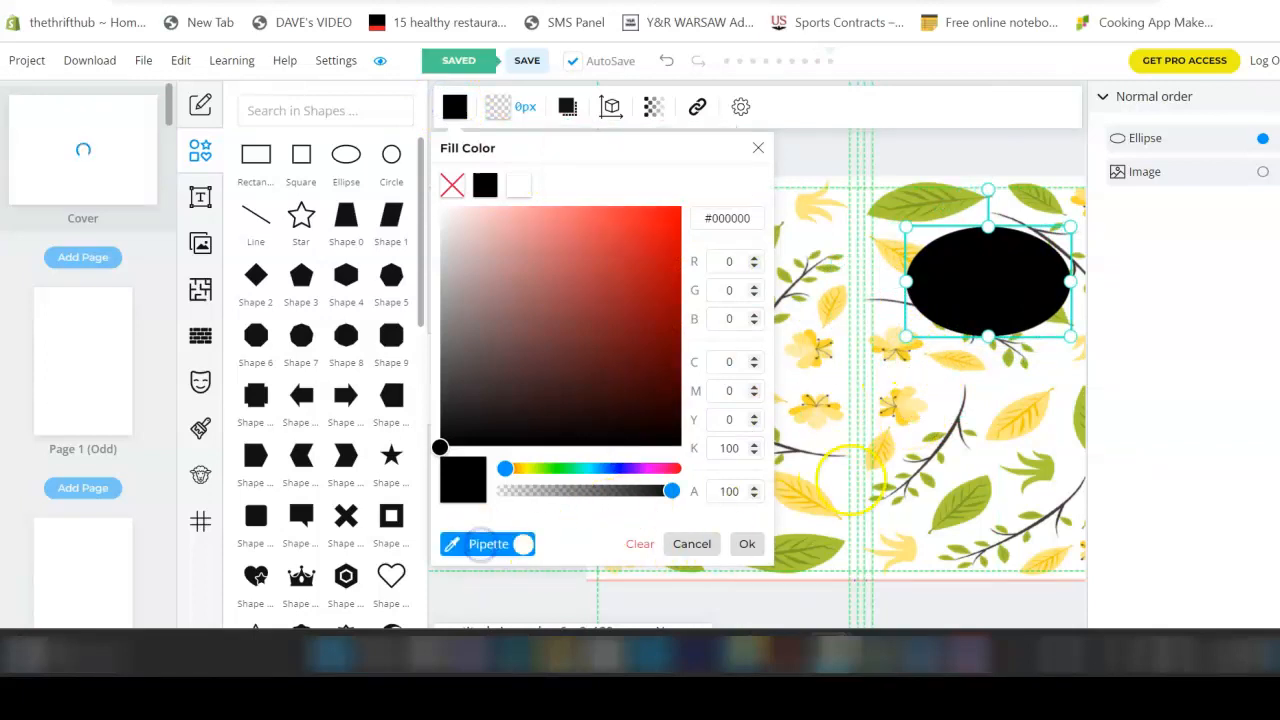
{"action": "left_click", "coordinate": [922, 403]}
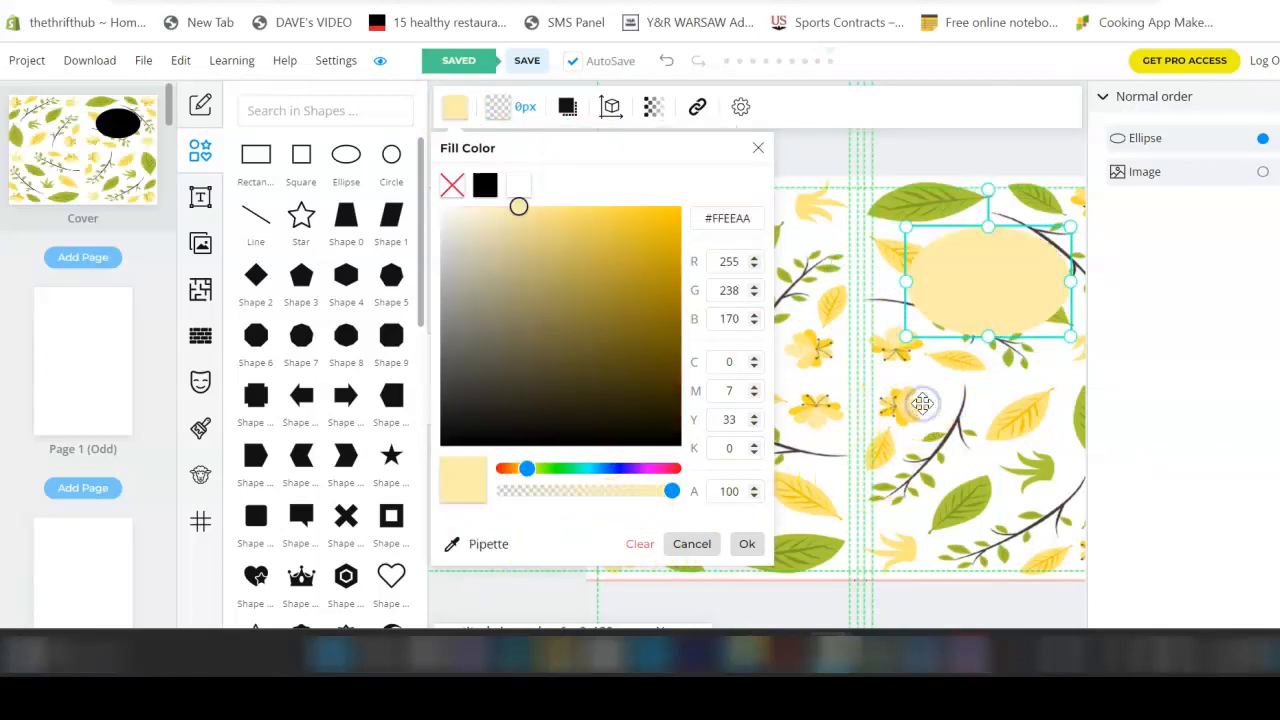
{"action": "left_click", "coordinate": [949, 391]}
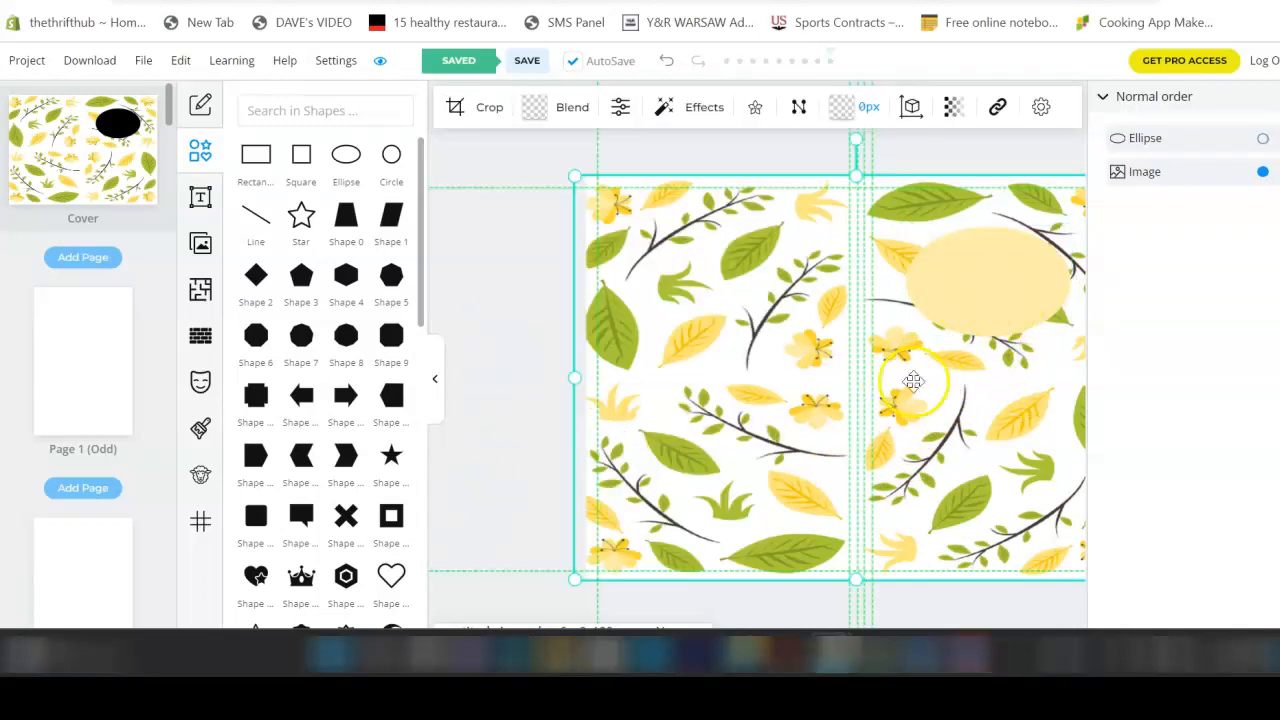
Step: Widen the pale yellow ellipse and center it across the upper front cover
{"action": "left_click", "coordinate": [436, 378]}
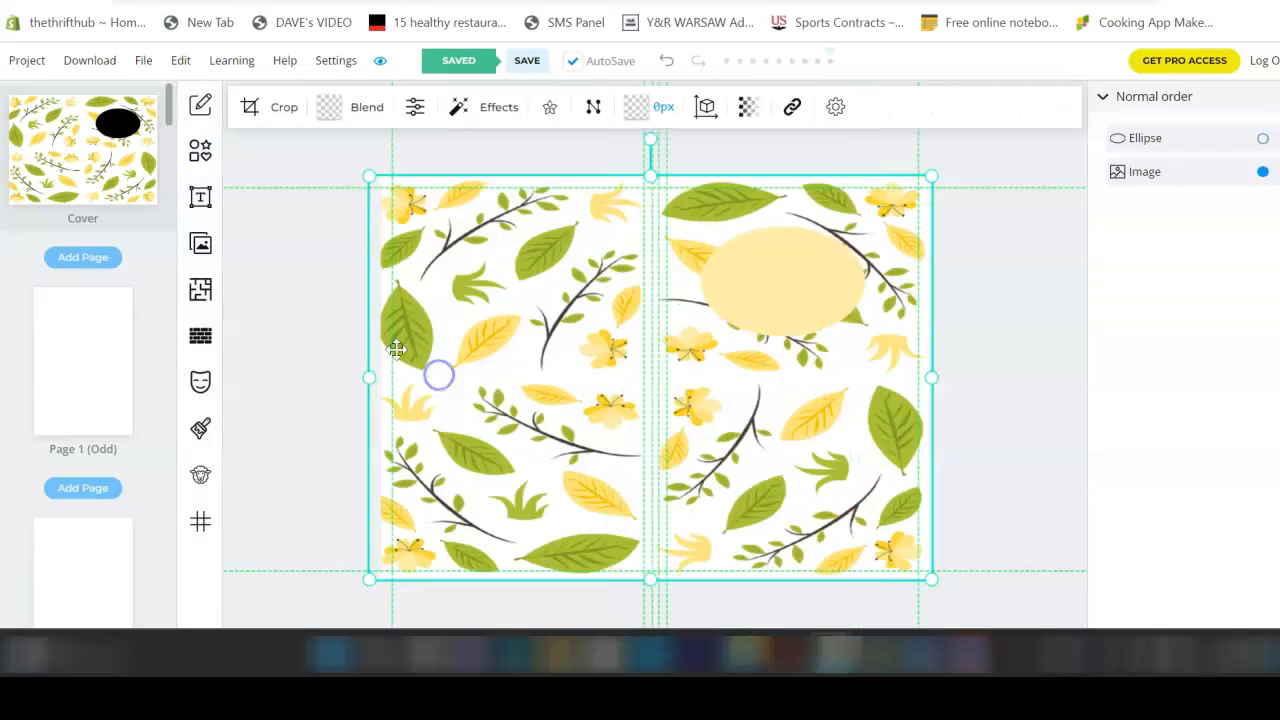
{"action": "left_click", "coordinate": [836, 306]}
{"action": "left_click_drag", "start_coordinate": [847, 306], "coordinate": [843, 311]}
{"action": "left_click_drag", "start_coordinate": [722, 292], "coordinate": [666, 293]}
{"action": "left_click_drag", "start_coordinate": [785, 283], "coordinate": [805, 288]}
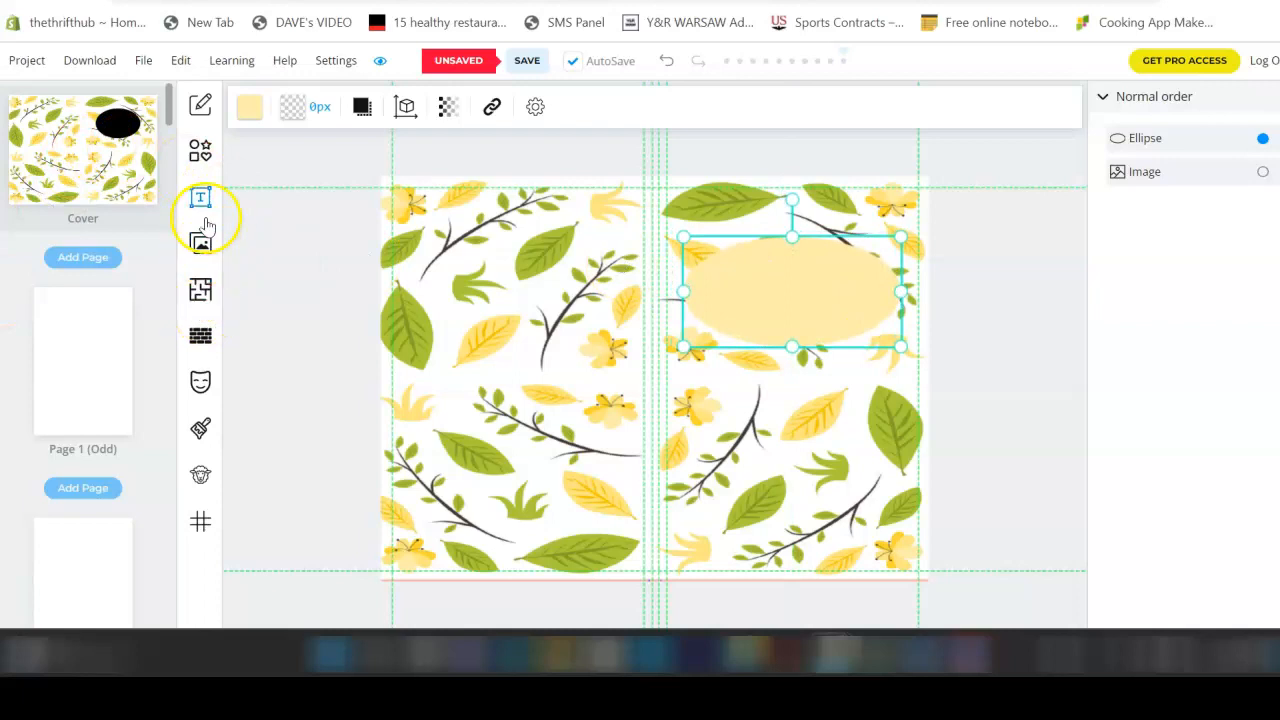
Step: Add a heading text, shrink it and center it in the upper half of the ellipse
{"action": "left_click", "coordinate": [200, 197]}
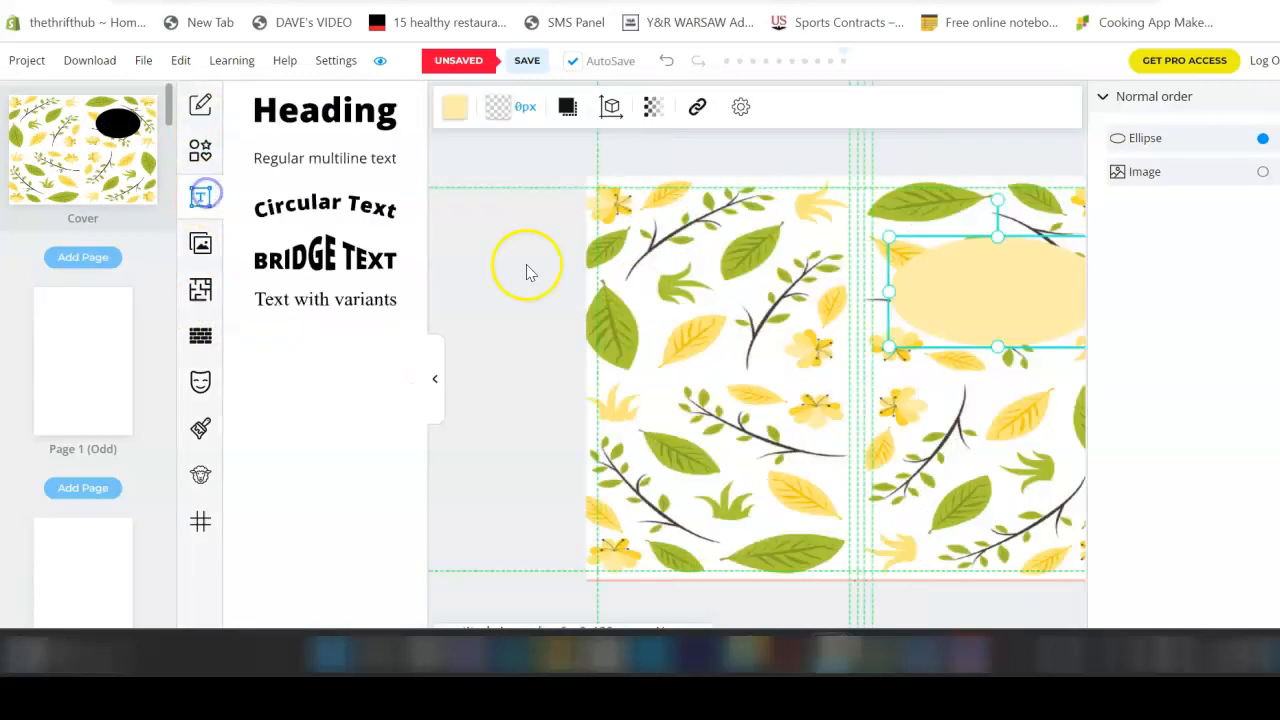
{"action": "left_click", "coordinate": [362, 135]}
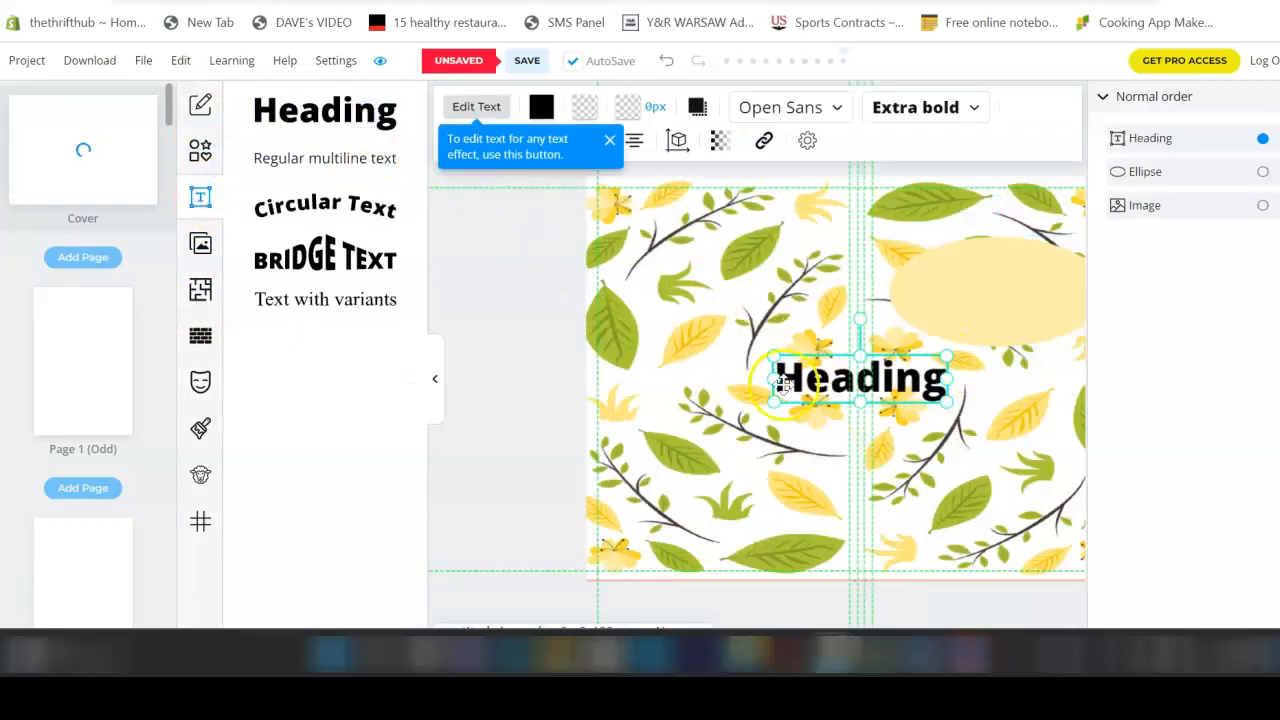
{"action": "left_click_drag", "start_coordinate": [624, 401], "coordinate": [760, 297]}
{"action": "left_click_drag", "start_coordinate": [878, 298], "coordinate": [848, 285]}
{"action": "left_click_drag", "start_coordinate": [766, 271], "coordinate": [782, 270]}
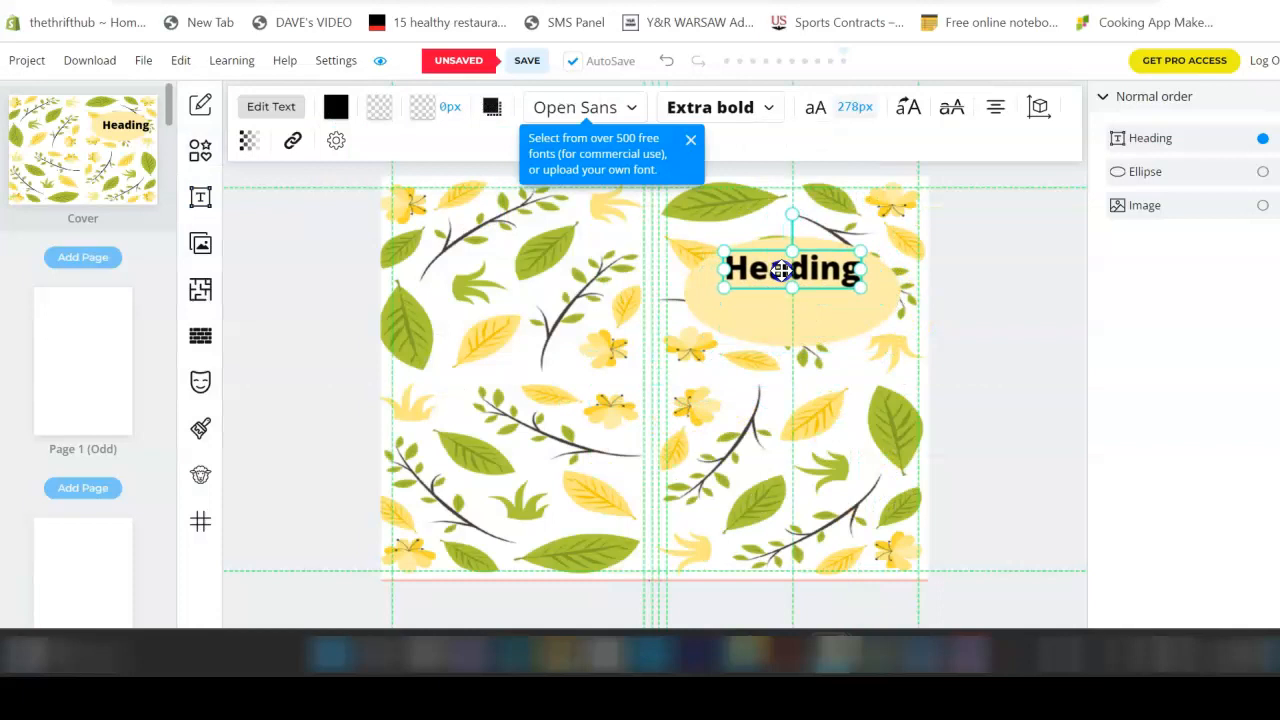
Step: Add a second heading text to the cover
{"action": "left_click", "coordinate": [198, 200]}
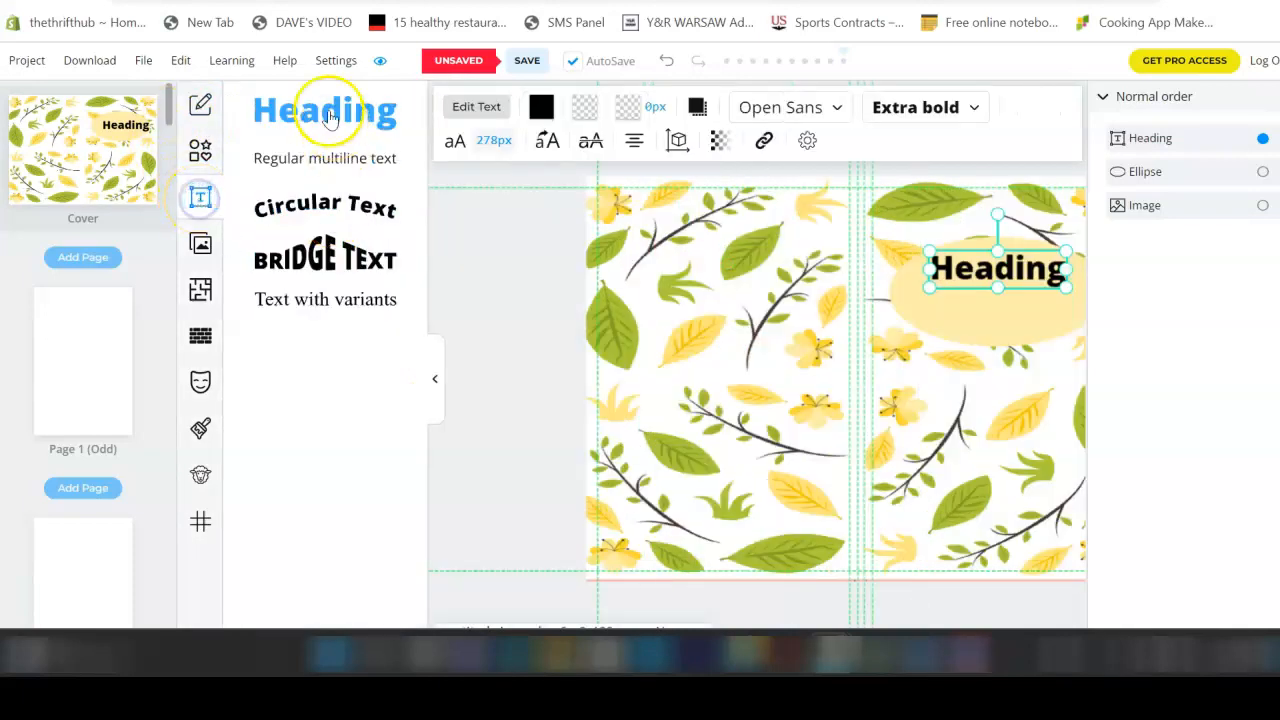
{"action": "left_click", "coordinate": [322, 108]}
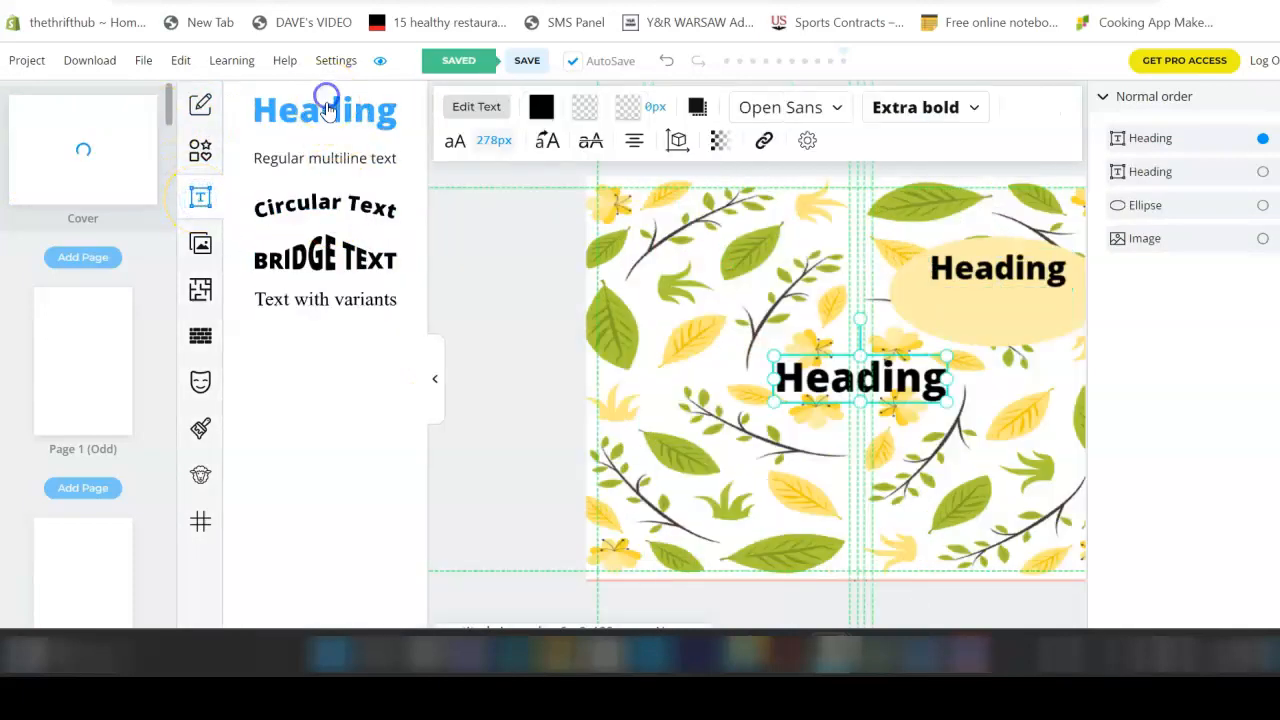
{"action": "left_click", "coordinate": [846, 458]}
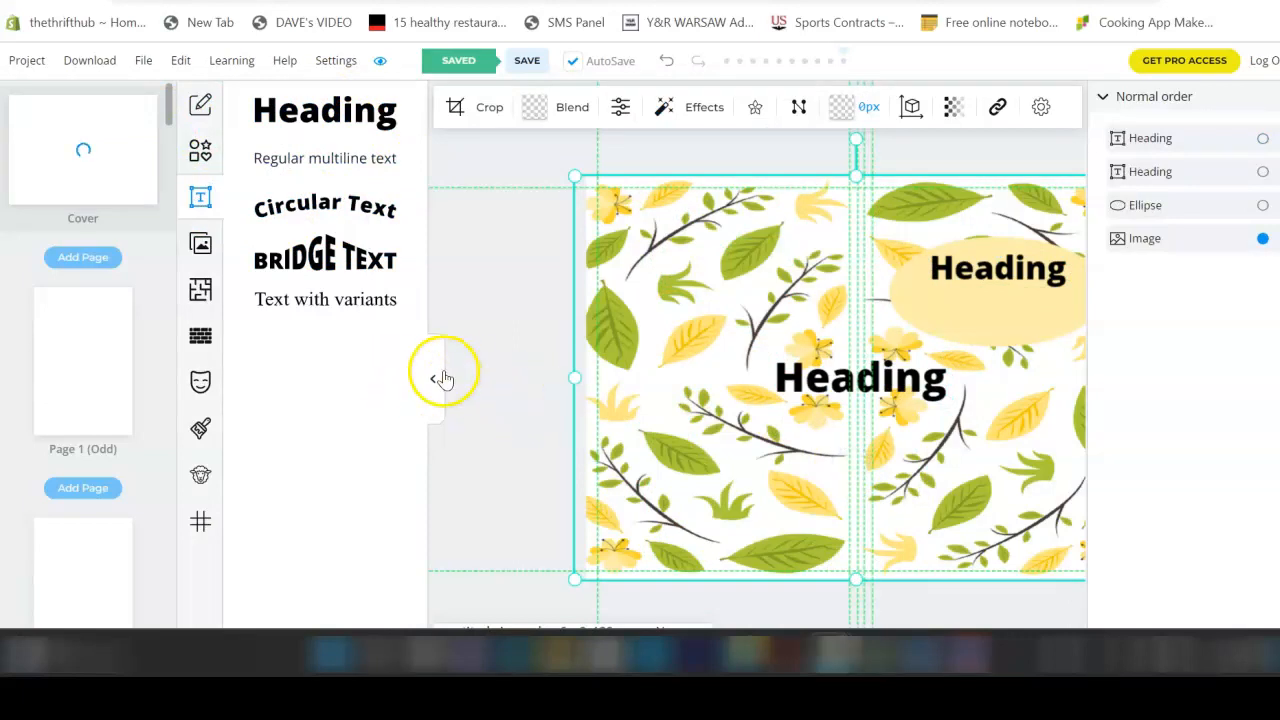
{"action": "left_click", "coordinate": [436, 378]}
Step: Change the heading inside the ellipse to "Gratitude Journal"
{"action": "left_click", "coordinate": [806, 280]}
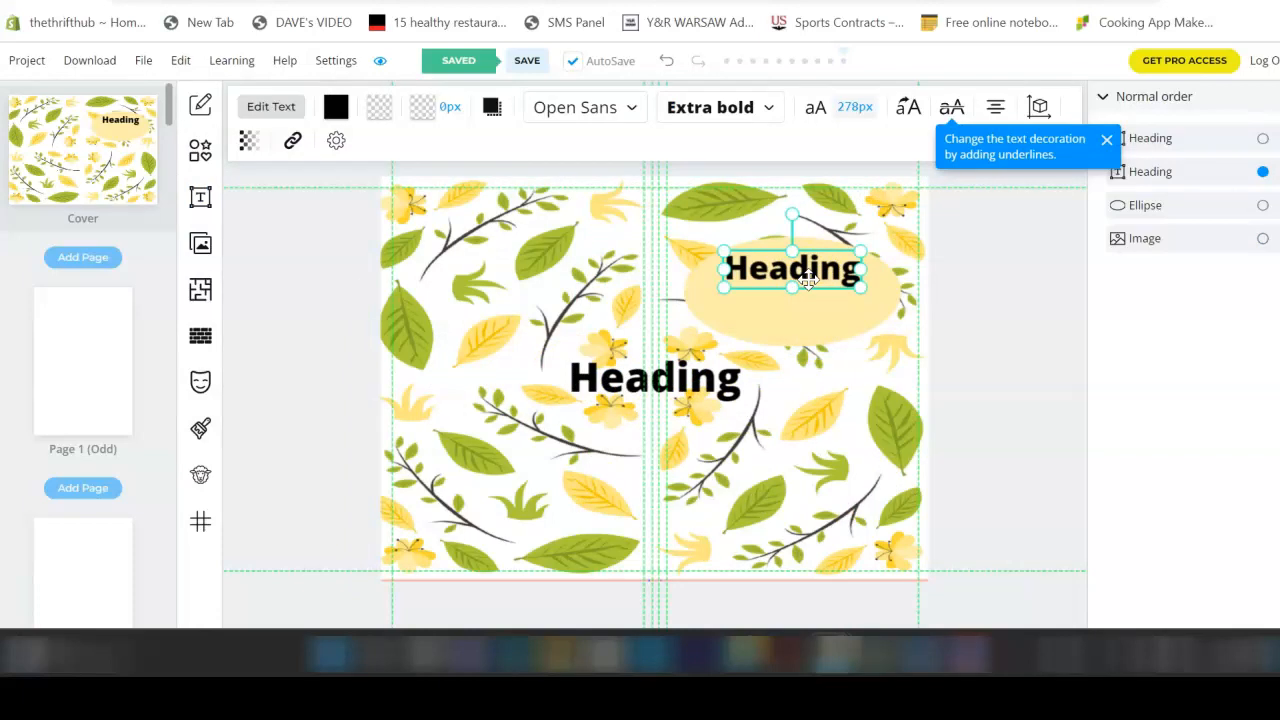
{"action": "left_click", "coordinate": [808, 280]}
{"action": "double_click", "coordinate": [809, 275]}
{"action": "type", "text": "Gratitude "}
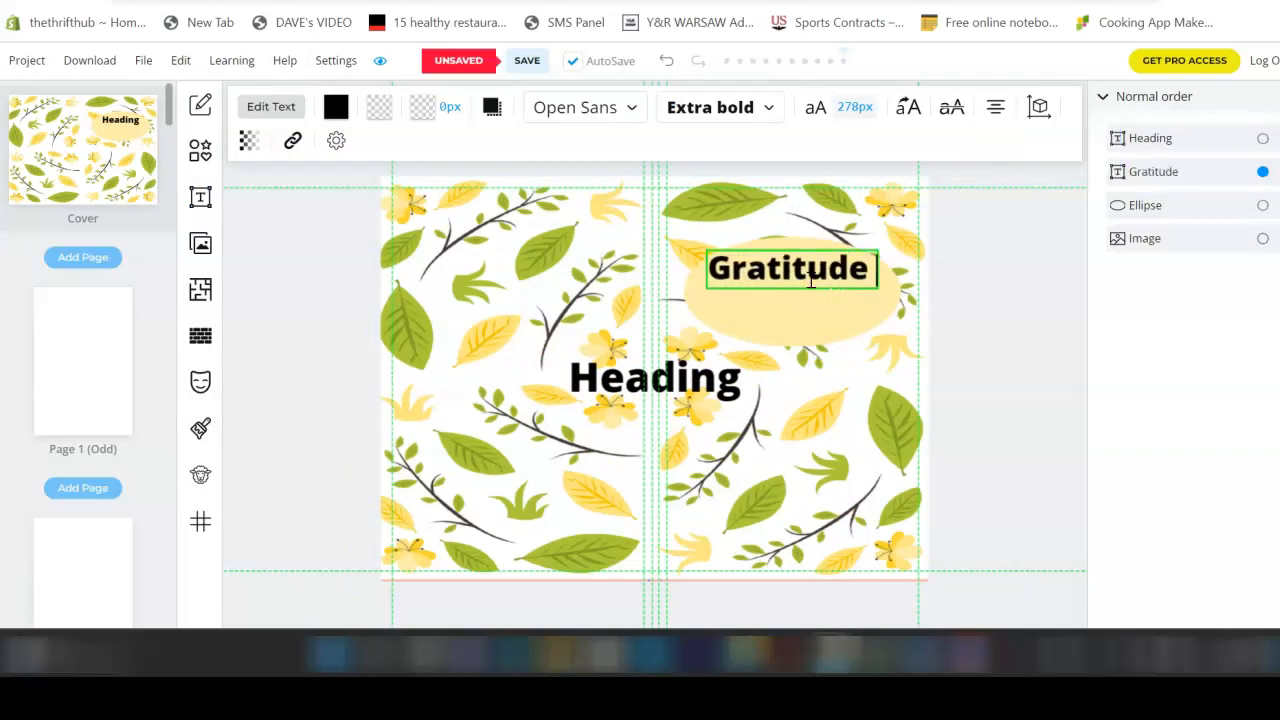
{"action": "type", "text": "Journal"}
{"action": "left_click", "coordinate": [890, 290]}
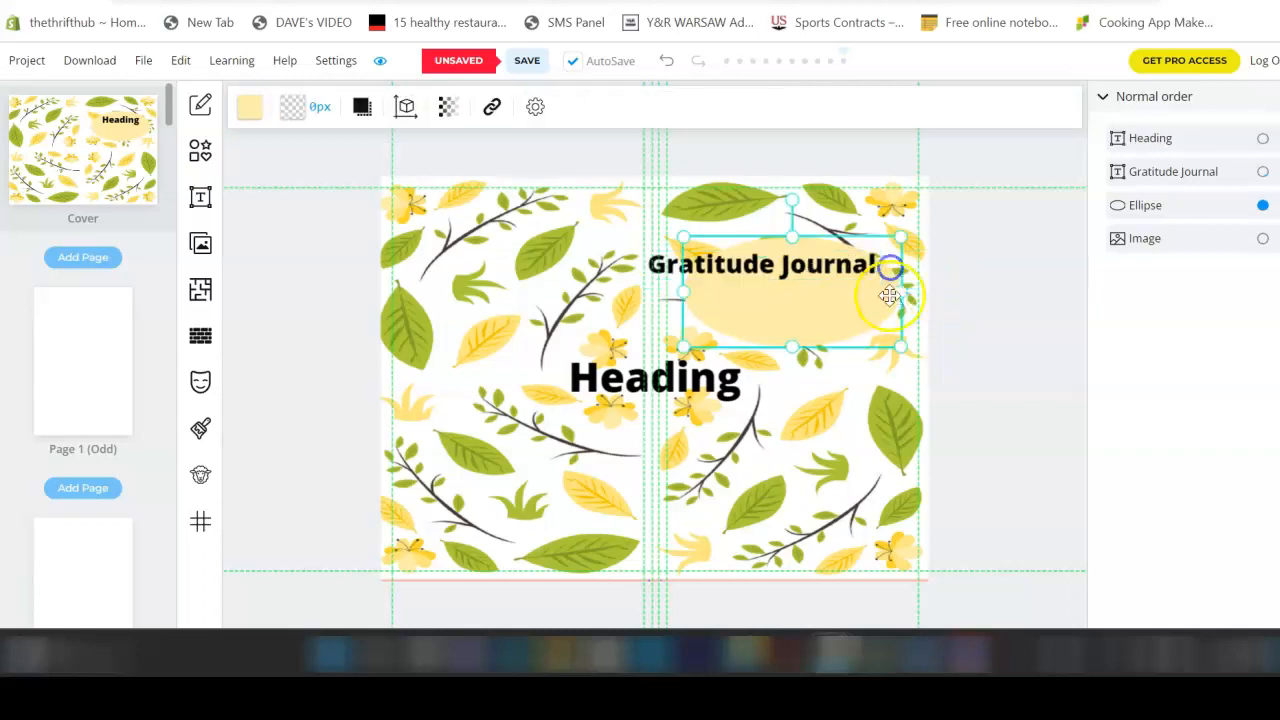
Step: Widen the ellipse slightly, then shrink the "Gratitude Journal" title and center it within the ellipse
{"action": "left_click_drag", "start_coordinate": [688, 292], "coordinate": [678, 292]}
{"action": "left_click_drag", "start_coordinate": [760, 265], "coordinate": [801, 271]}
{"action": "left_click_drag", "start_coordinate": [914, 285], "coordinate": [874, 278]}
{"action": "left_click_drag", "start_coordinate": [788, 269], "coordinate": [843, 267]}
Step: Shrink the second heading and center it below the title inside the ellipse
{"action": "left_click", "coordinate": [836, 393]}
{"action": "left_click_drag", "start_coordinate": [611, 380], "coordinate": [749, 320]}
{"action": "left_click_drag", "start_coordinate": [880, 343], "coordinate": [834, 322]}
{"action": "left_click_drag", "start_coordinate": [784, 302], "coordinate": [808, 300]}
Step: Replace the second heading's placeholder text with "for Moms"
{"action": "double_click", "coordinate": [814, 302]}
{"action": "type", "text": "for"}
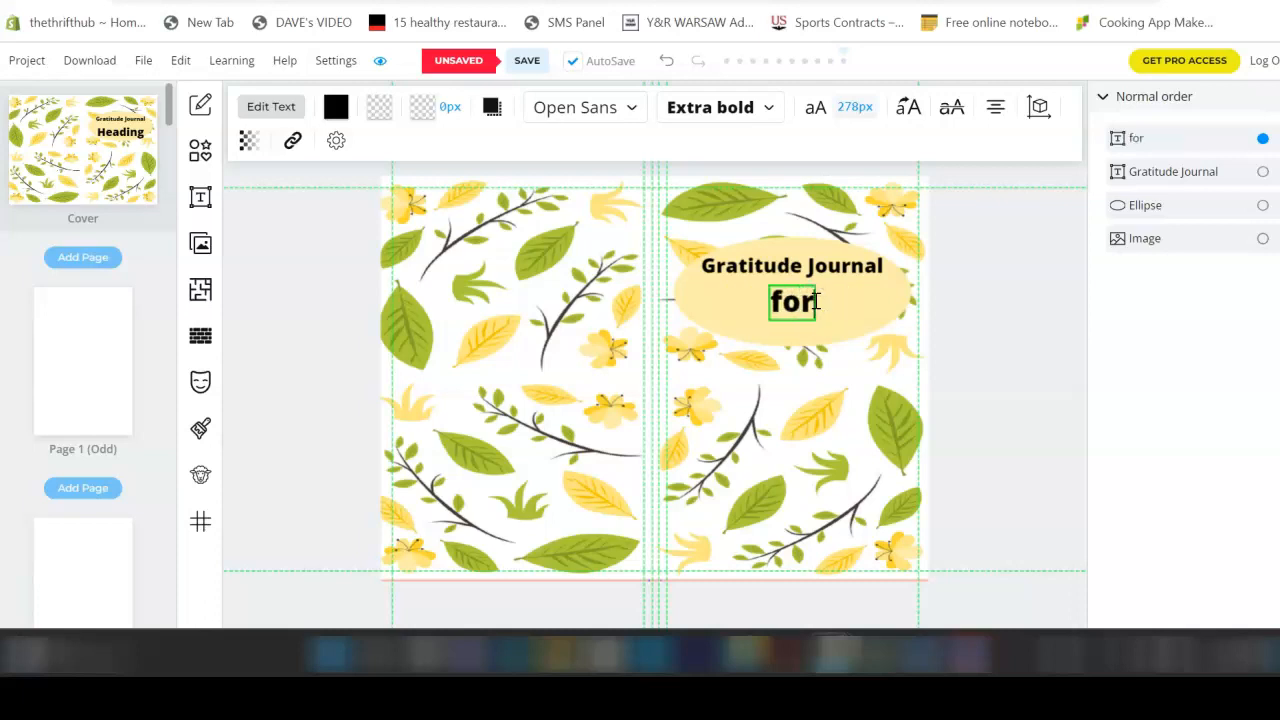
{"action": "type", "text": " Moms"}
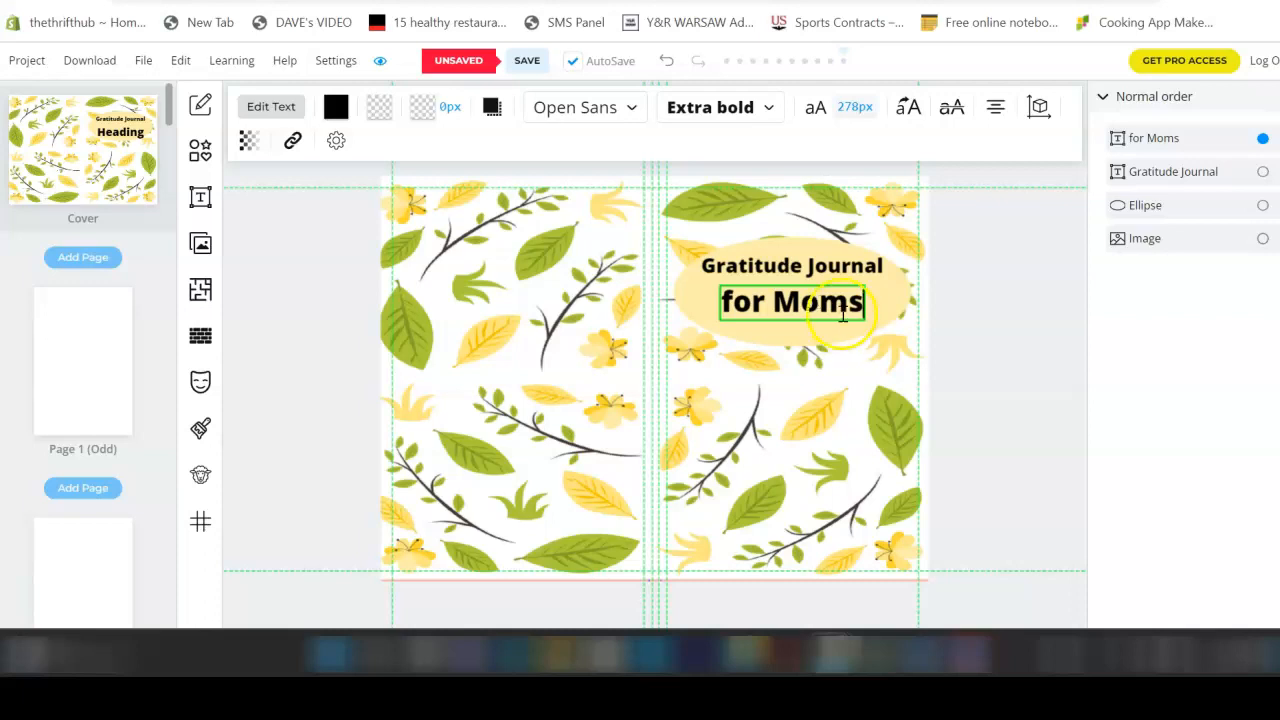
{"action": "left_click", "coordinate": [802, 346]}
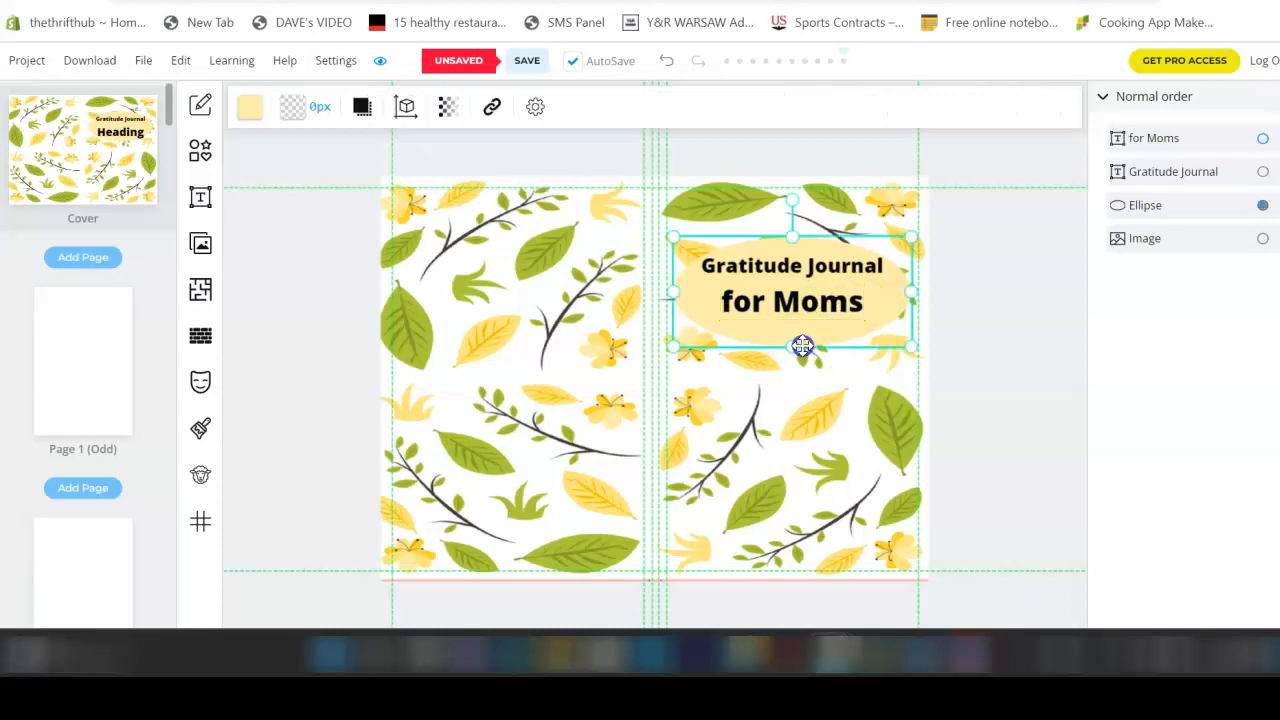
Step: Shrink the "for Moms" line slightly and move the title down so both lines sit balanced in the ellipse
{"action": "left_click", "coordinate": [814, 266]}
{"action": "left_click", "coordinate": [836, 300]}
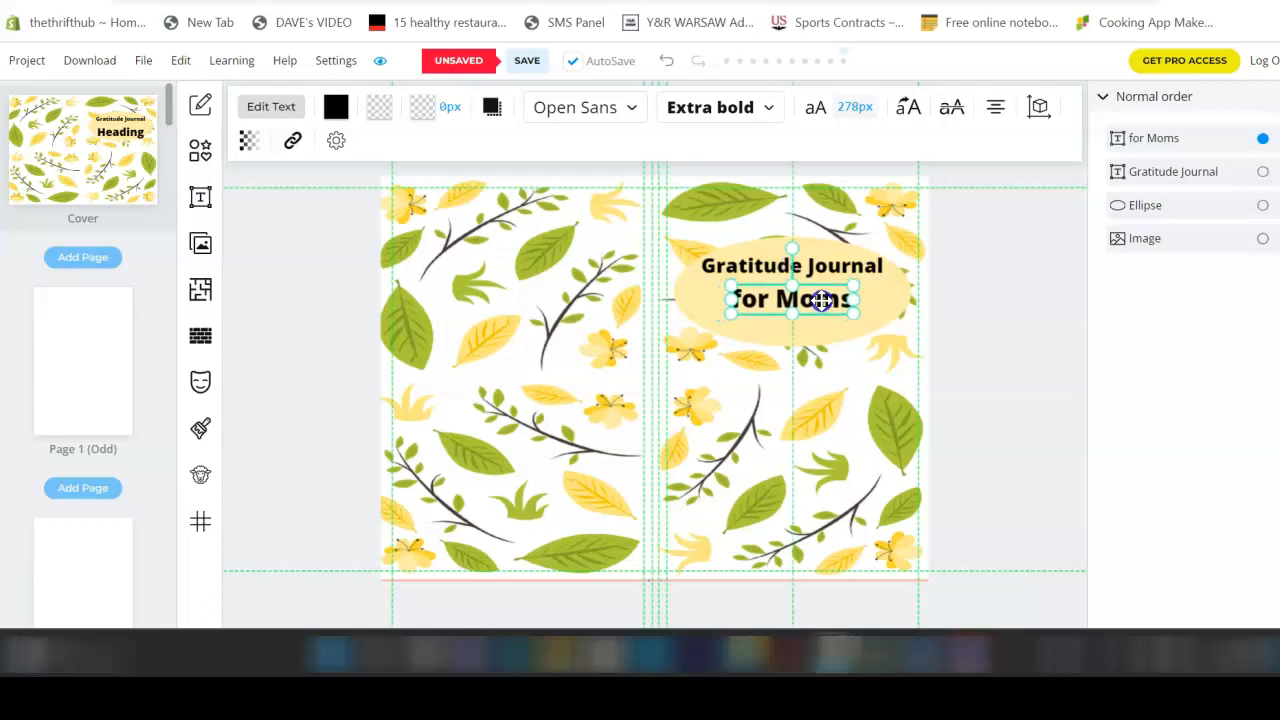
{"action": "left_click_drag", "start_coordinate": [812, 268], "coordinate": [813, 277]}
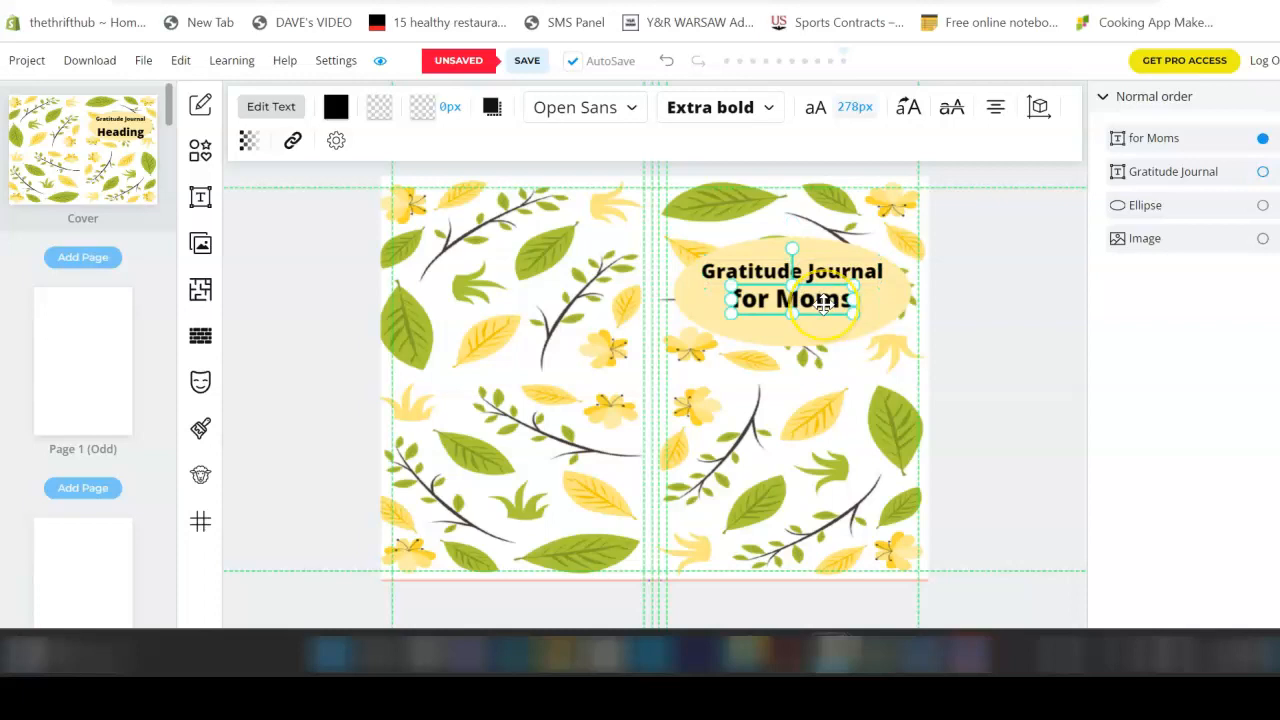
{"action": "left_click", "coordinate": [845, 374]}
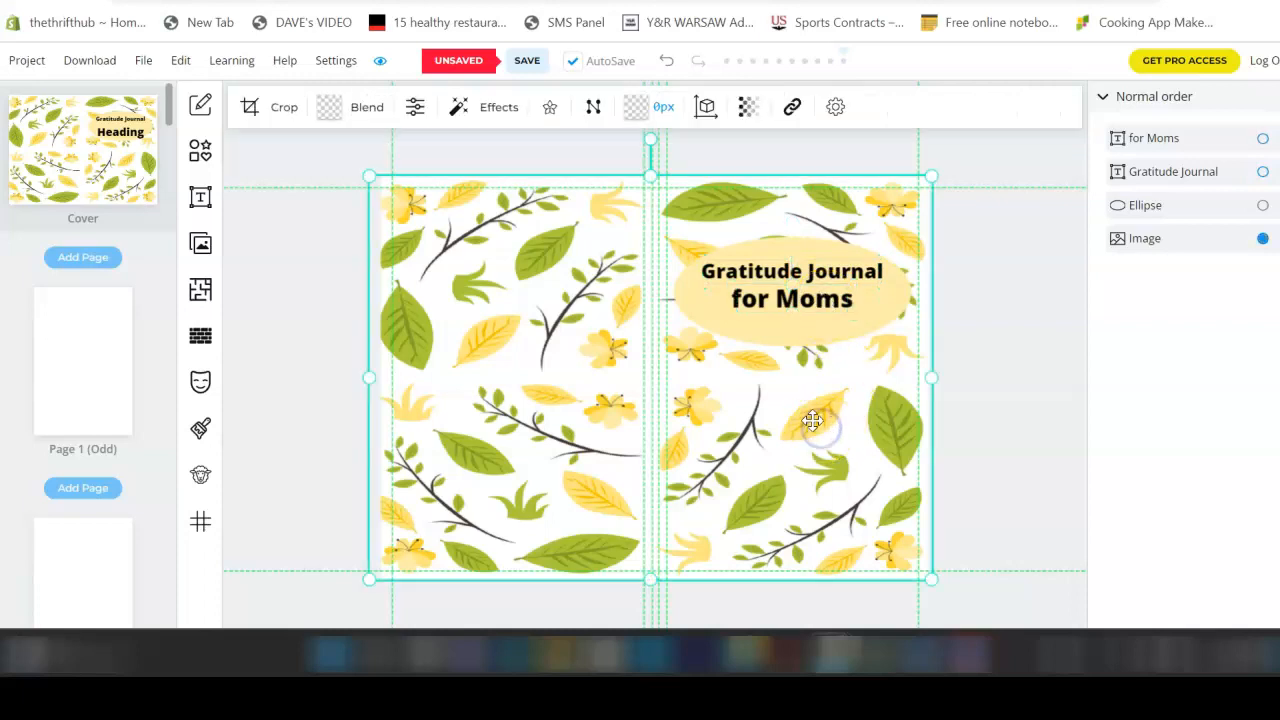
{"action": "left_click", "coordinate": [801, 364]}
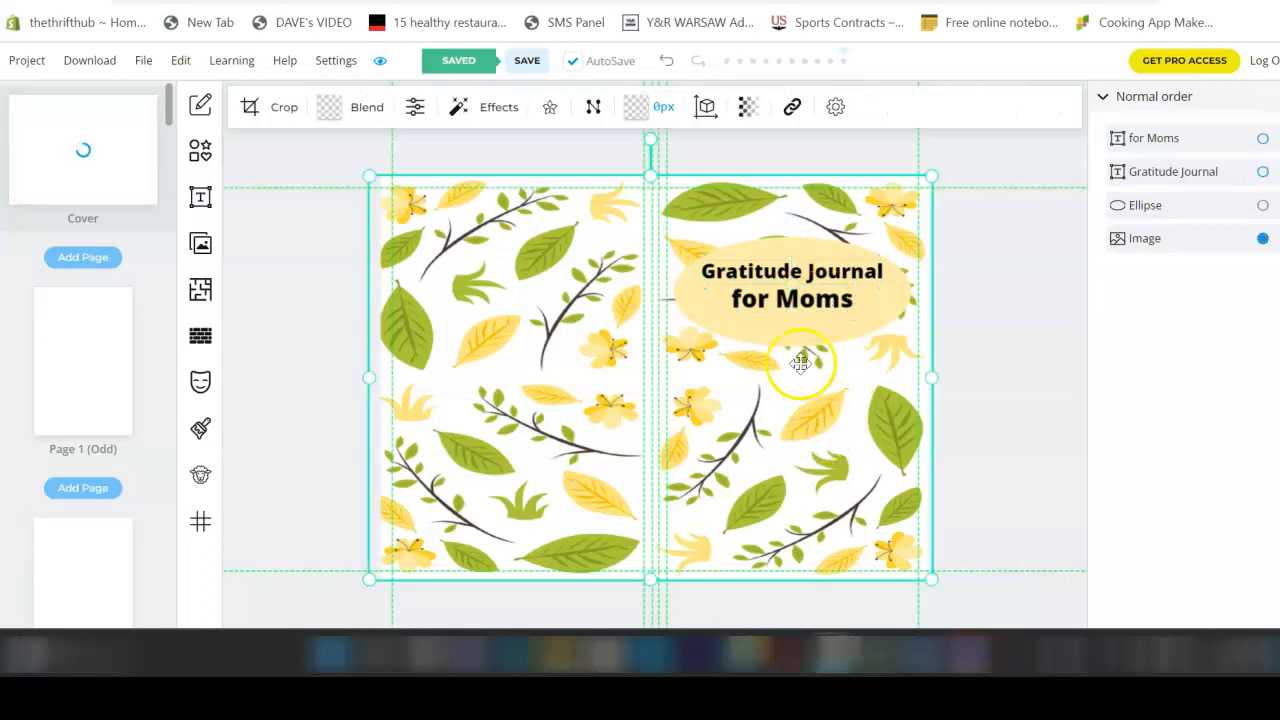
Step: Set the font style of the "for Moms" line to Regular Italic
{"action": "left_click", "coordinate": [795, 290]}
{"action": "left_click", "coordinate": [808, 297]}
{"action": "left_click", "coordinate": [720, 107]}
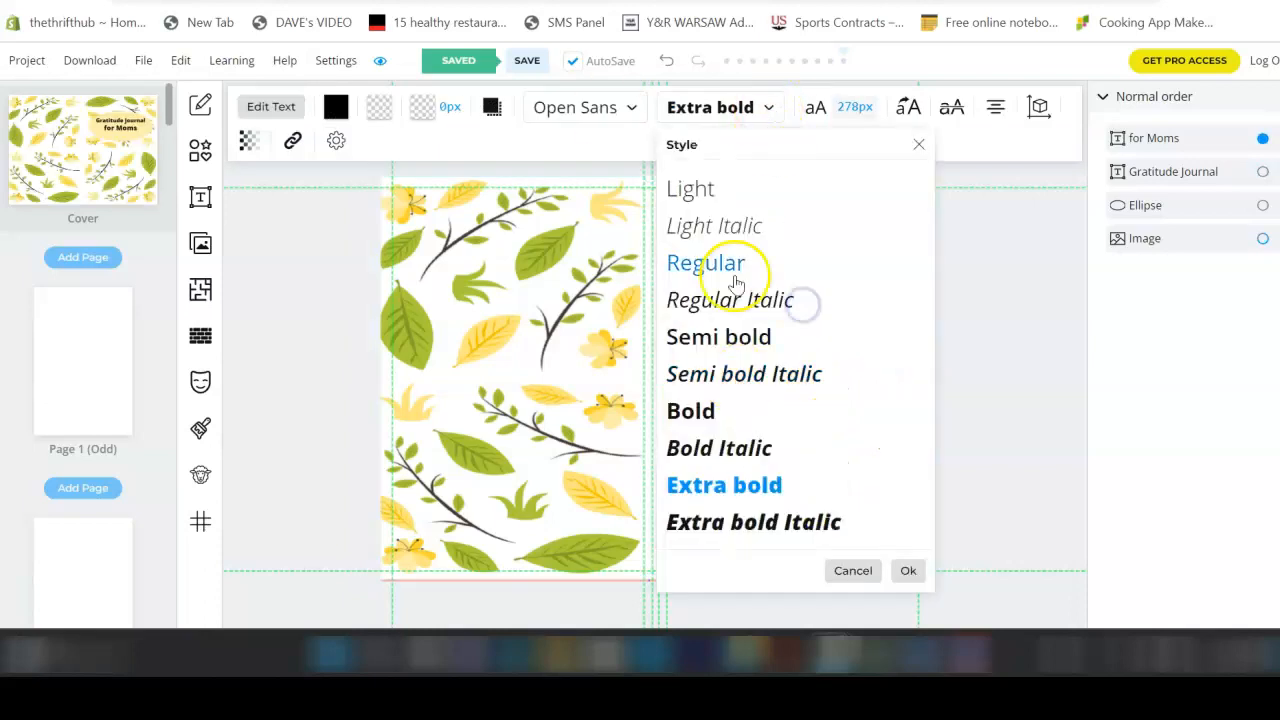
{"action": "left_click", "coordinate": [808, 298]}
{"action": "left_click", "coordinate": [908, 570]}
Step: Capitalize the first letter of the subtitle so it reads "For Moms"
{"action": "left_click", "coordinate": [814, 306]}
{"action": "left_click", "coordinate": [746, 302]}
{"action": "key", "text": "BackSpace"}
{"action": "type", "text": "F"}
Step: Enlarge the title slightly, extend the ellipse upward and shift both text lines up to center them in it
{"action": "left_click", "coordinate": [798, 270]}
{"action": "left_click", "coordinate": [798, 270]}
{"action": "left_click", "coordinate": [792, 228]}
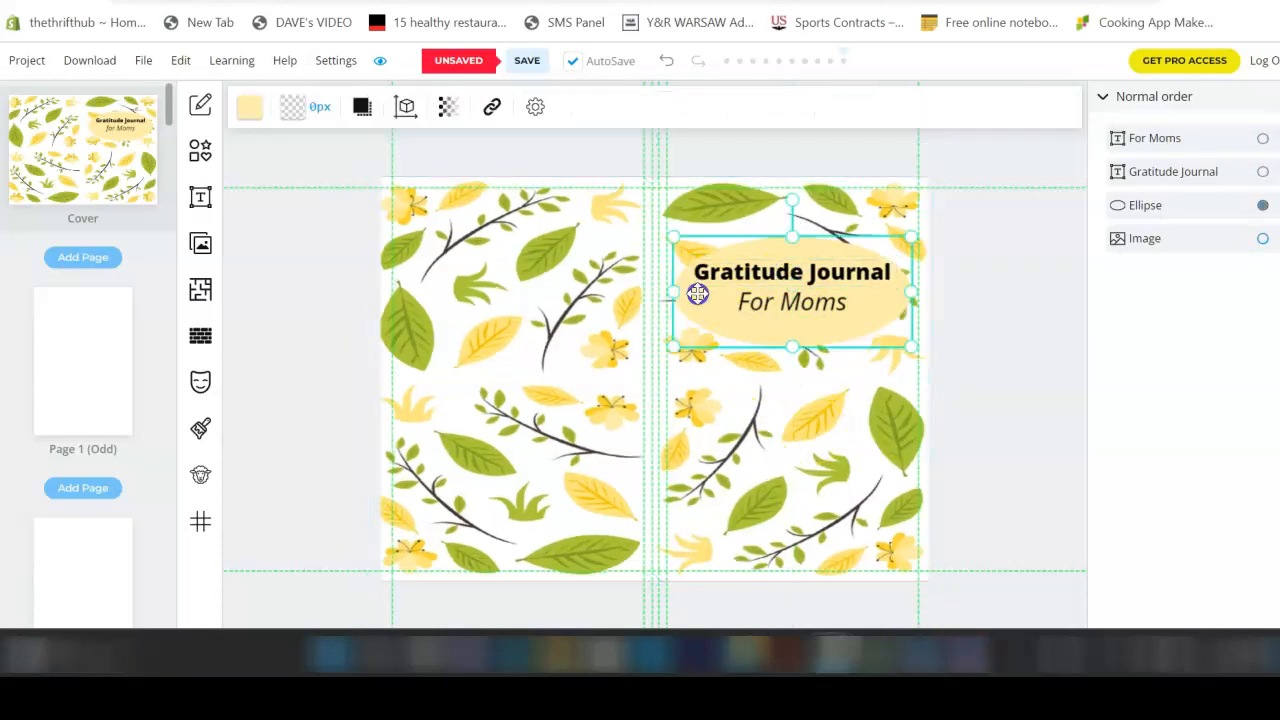
{"action": "left_click", "coordinate": [805, 271]}
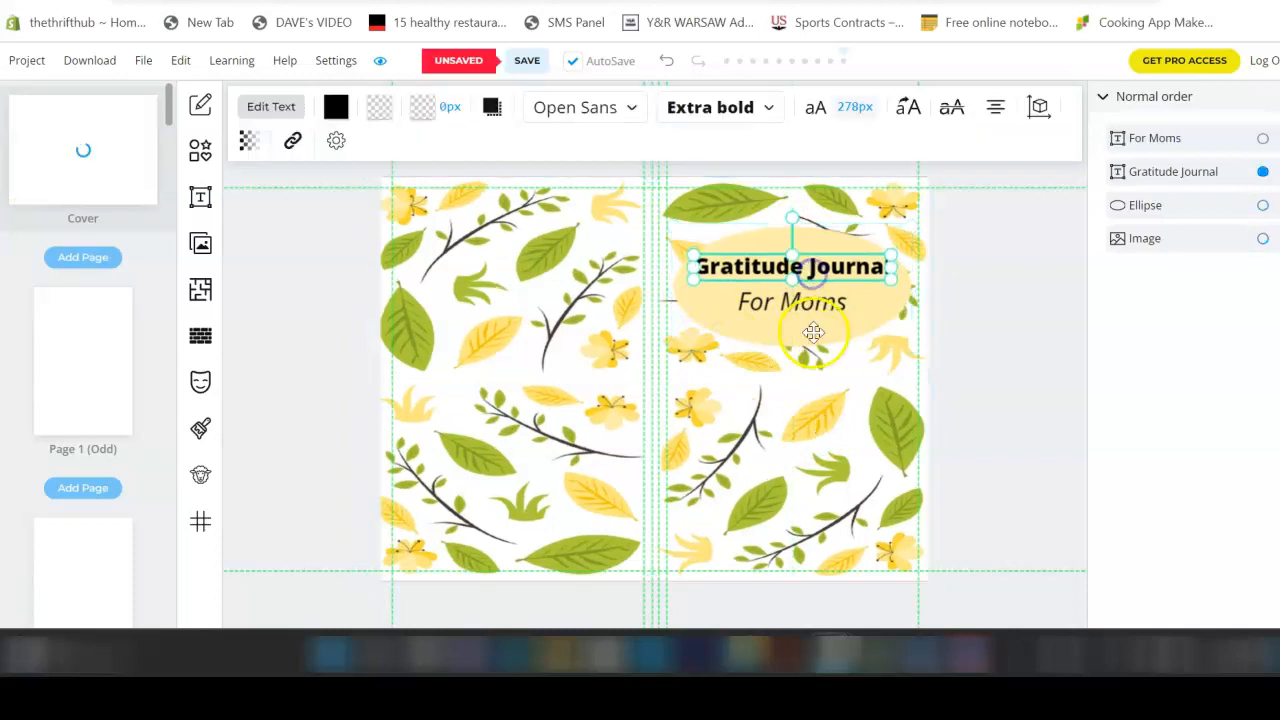
{"action": "left_click", "coordinate": [818, 306]}
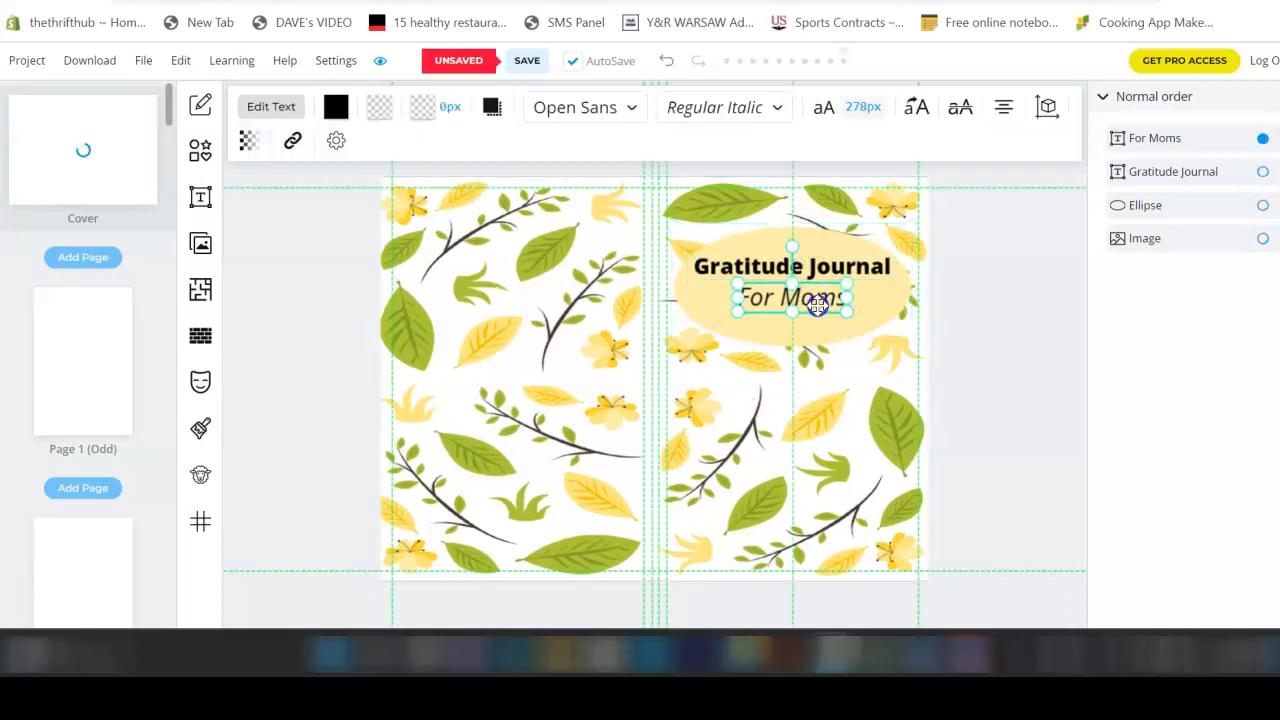
{"action": "left_click", "coordinate": [833, 429]}
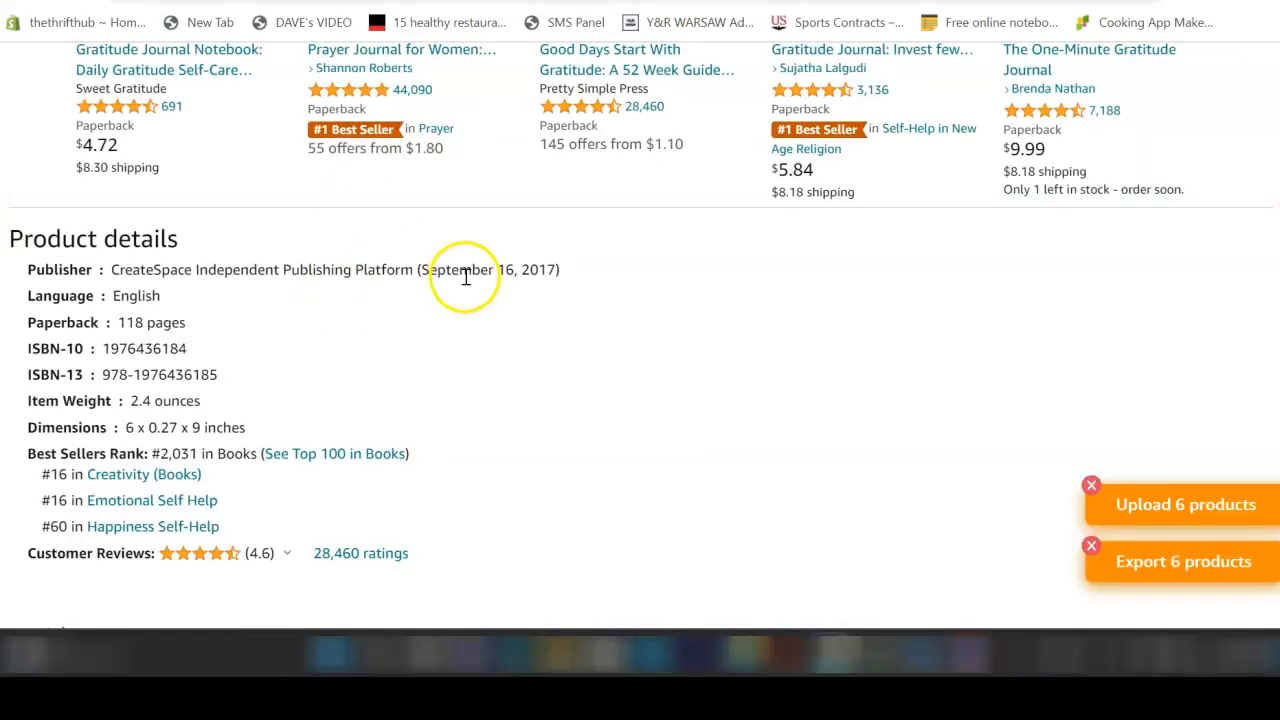
Step: Switch to the competing gratitude journal's Amazon page and look over its product details and related journals
{"action": "scroll", "coordinate": [470, 280], "scroll_direction": "up", "scroll_amount": 5}
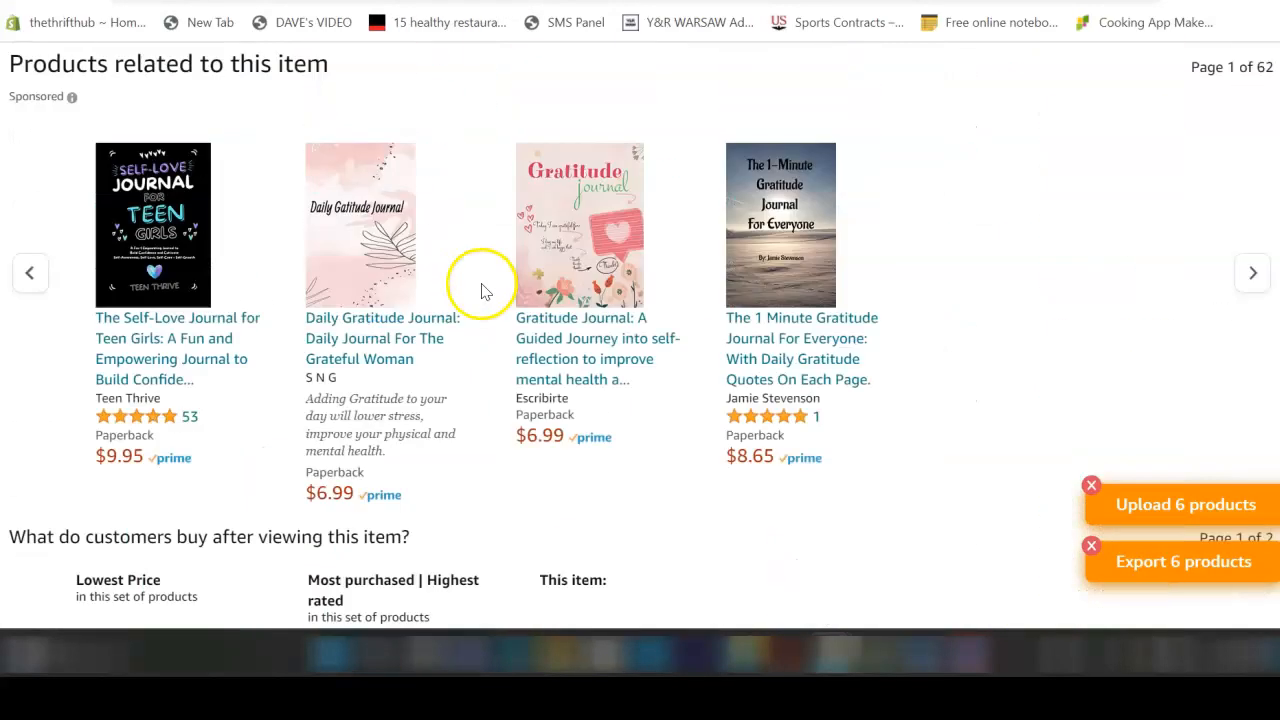
{"action": "scroll", "coordinate": [481, 291], "scroll_direction": "up", "scroll_amount": 10}
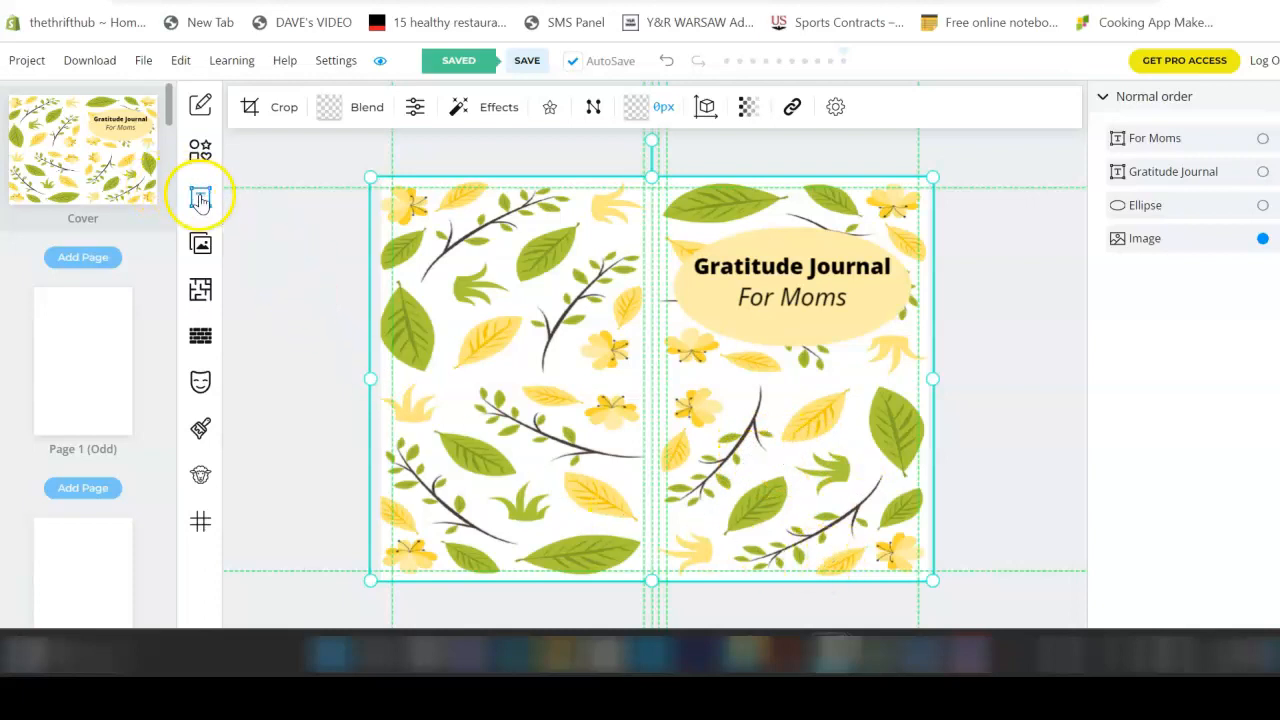
Step: Return to BookBolt Studio, add a rectangle, move it to the lower front cover and reduce its height
{"action": "left_click", "coordinate": [200, 149]}
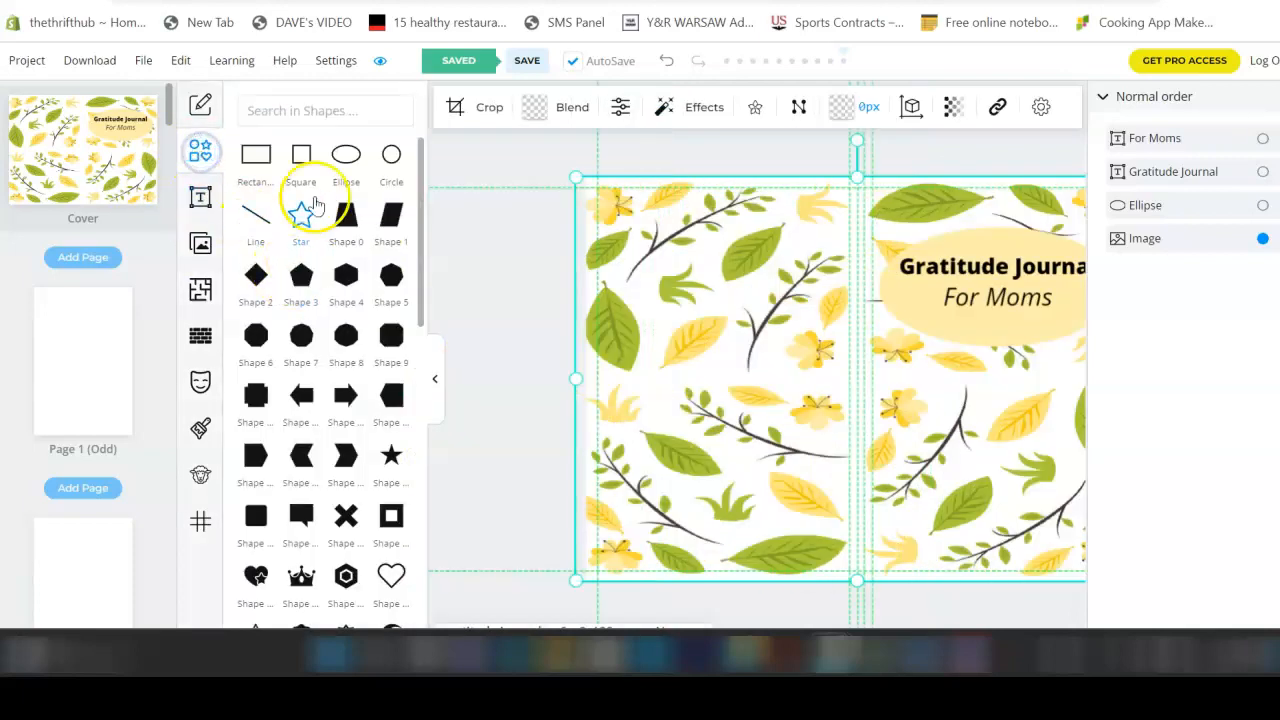
{"action": "left_click", "coordinate": [256, 152]}
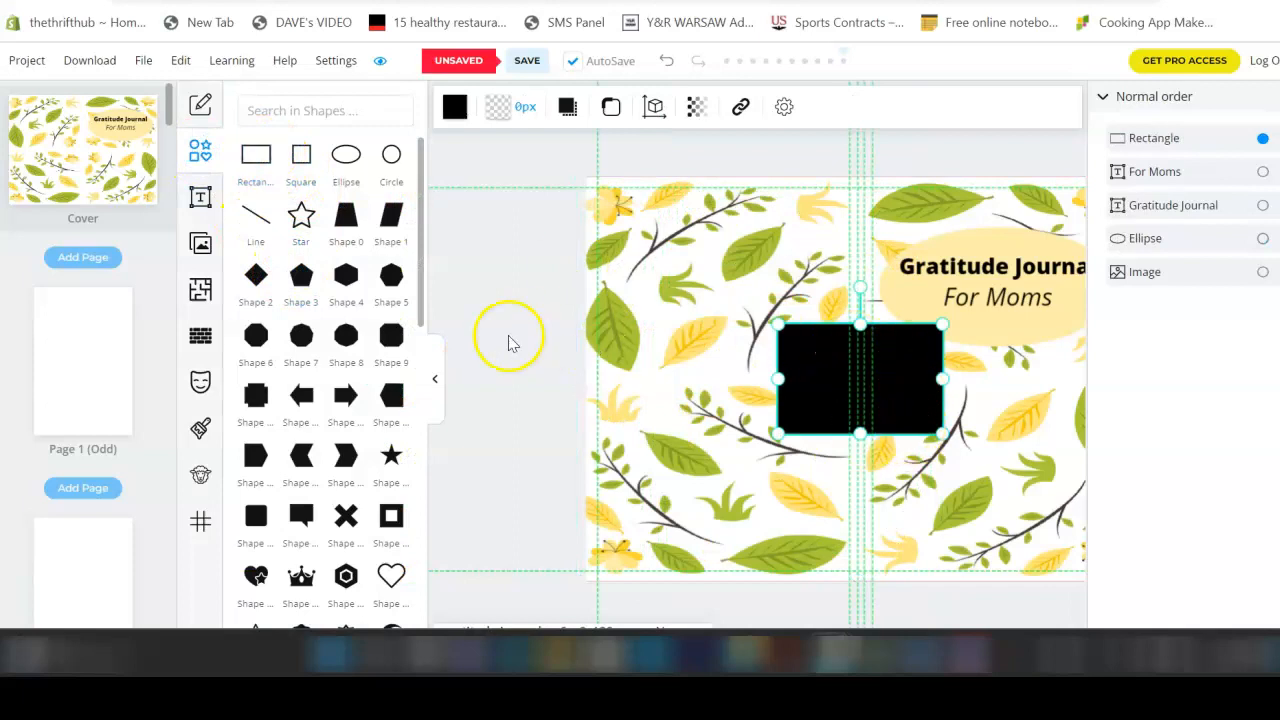
{"action": "left_click", "coordinate": [431, 387]}
{"action": "left_click_drag", "start_coordinate": [660, 380], "coordinate": [830, 490]}
{"action": "left_click_drag", "start_coordinate": [875, 533], "coordinate": [861, 474]}
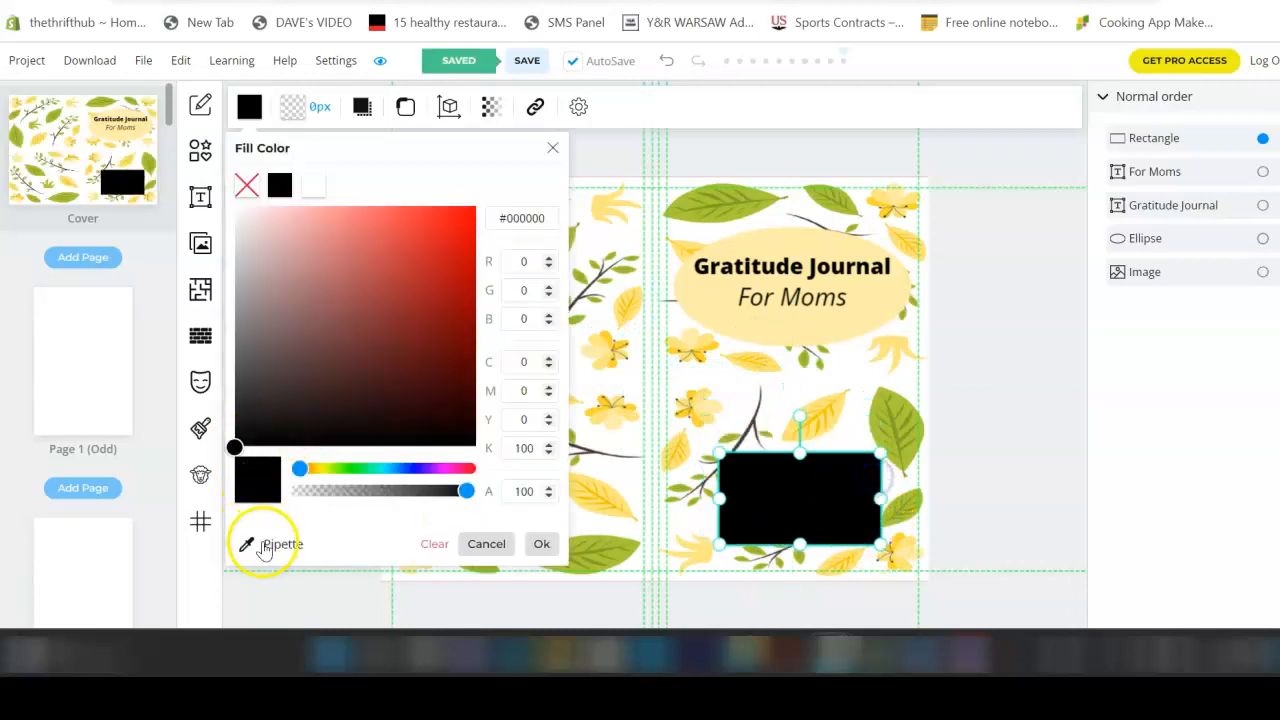
Step: Fill the cover rectangle with the title ellipse's colour #FFEEAA, then widen it and reduce its height slightly
{"action": "left_click", "coordinate": [265, 546]}
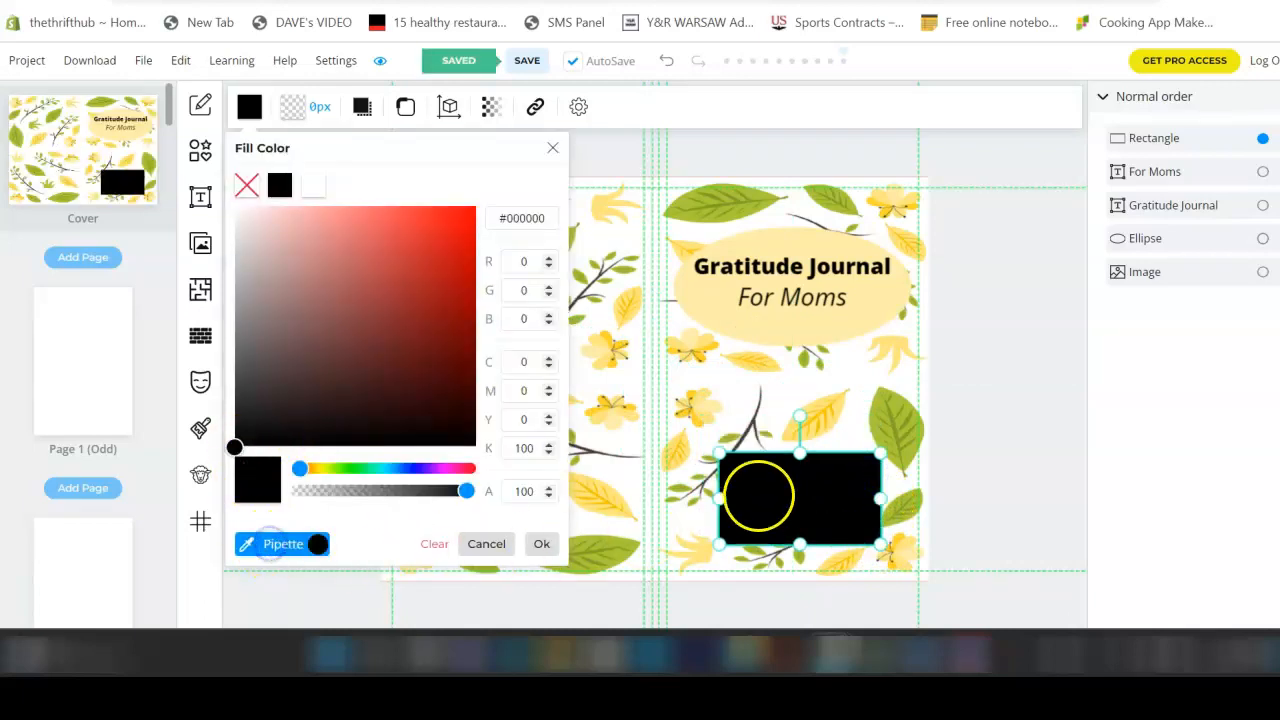
{"action": "left_click", "coordinate": [806, 326]}
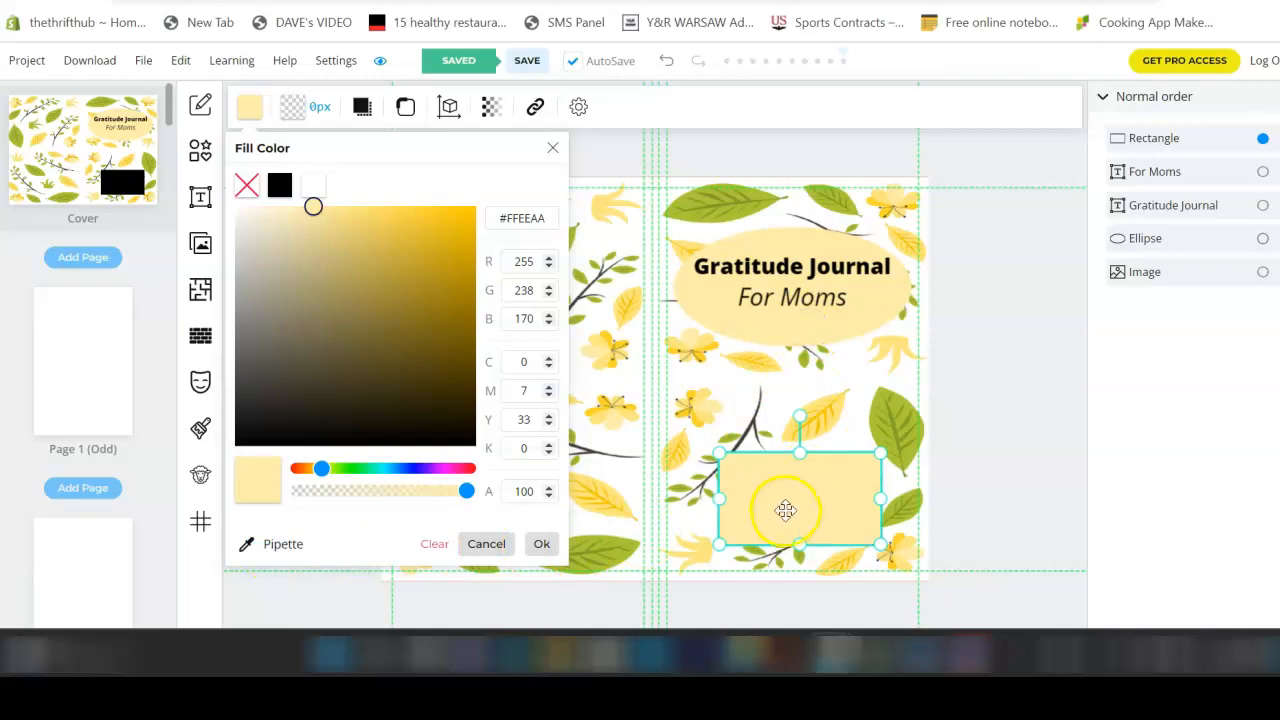
{"action": "left_click_drag", "start_coordinate": [879, 545], "coordinate": [826, 507]}
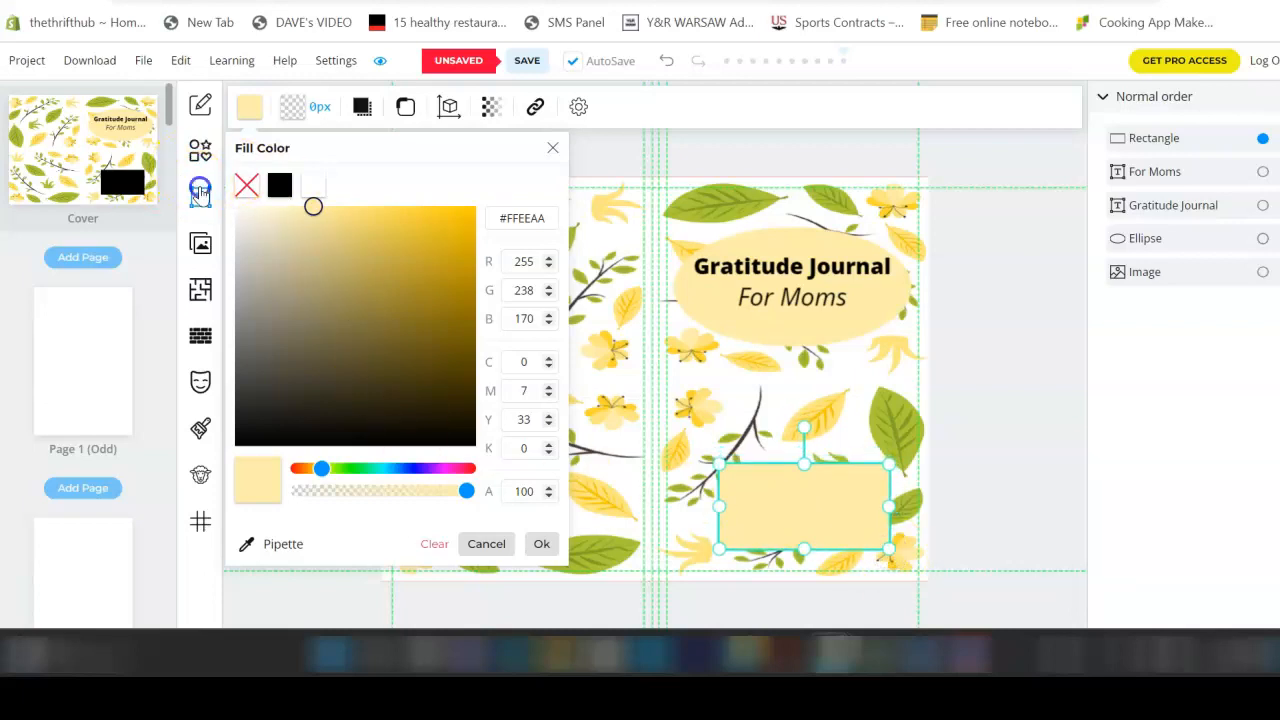
Step: Add a regular multiline text block and place it over the yellow rectangle on the lower front cover
{"action": "left_click", "coordinate": [201, 196]}
{"action": "left_click", "coordinate": [324, 158]}
{"action": "left_click", "coordinate": [966, 520]}
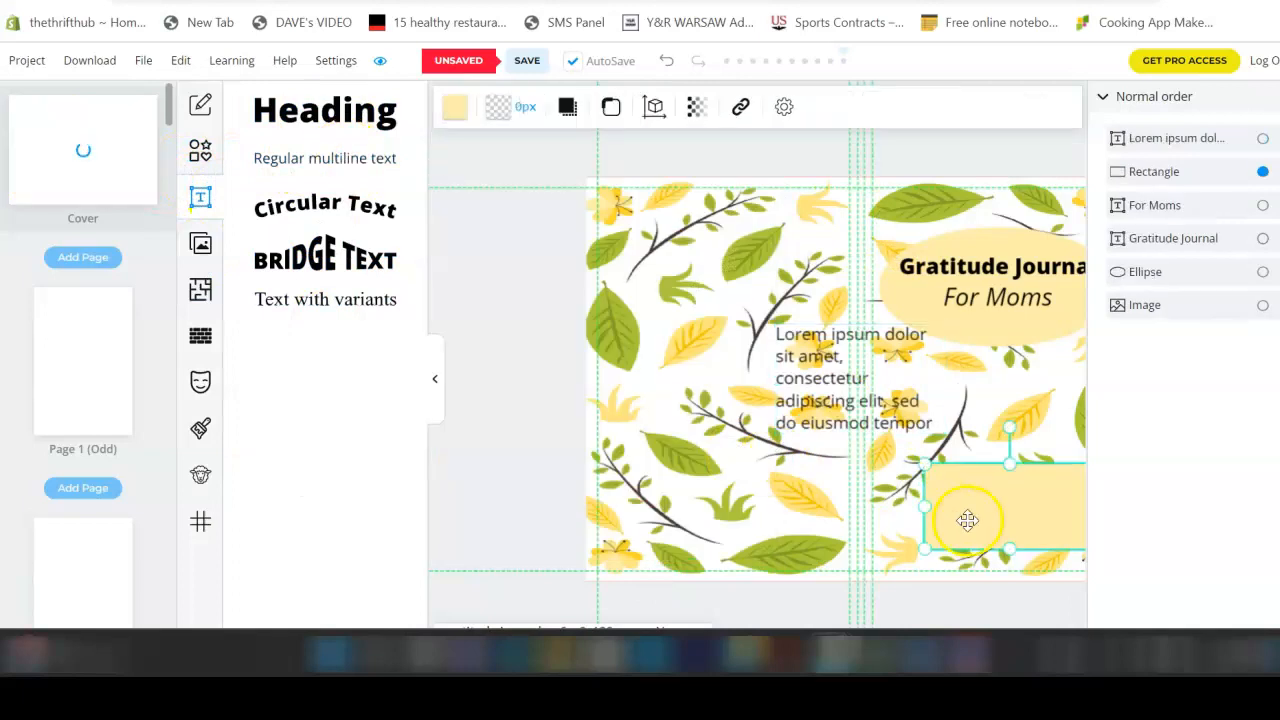
{"action": "left_click", "coordinate": [434, 377]}
{"action": "left_click_drag", "start_coordinate": [626, 365], "coordinate": [750, 459]}
{"action": "left_click", "coordinate": [843, 497]}
{"action": "left_click_drag", "start_coordinate": [855, 513], "coordinate": [700, 425]}
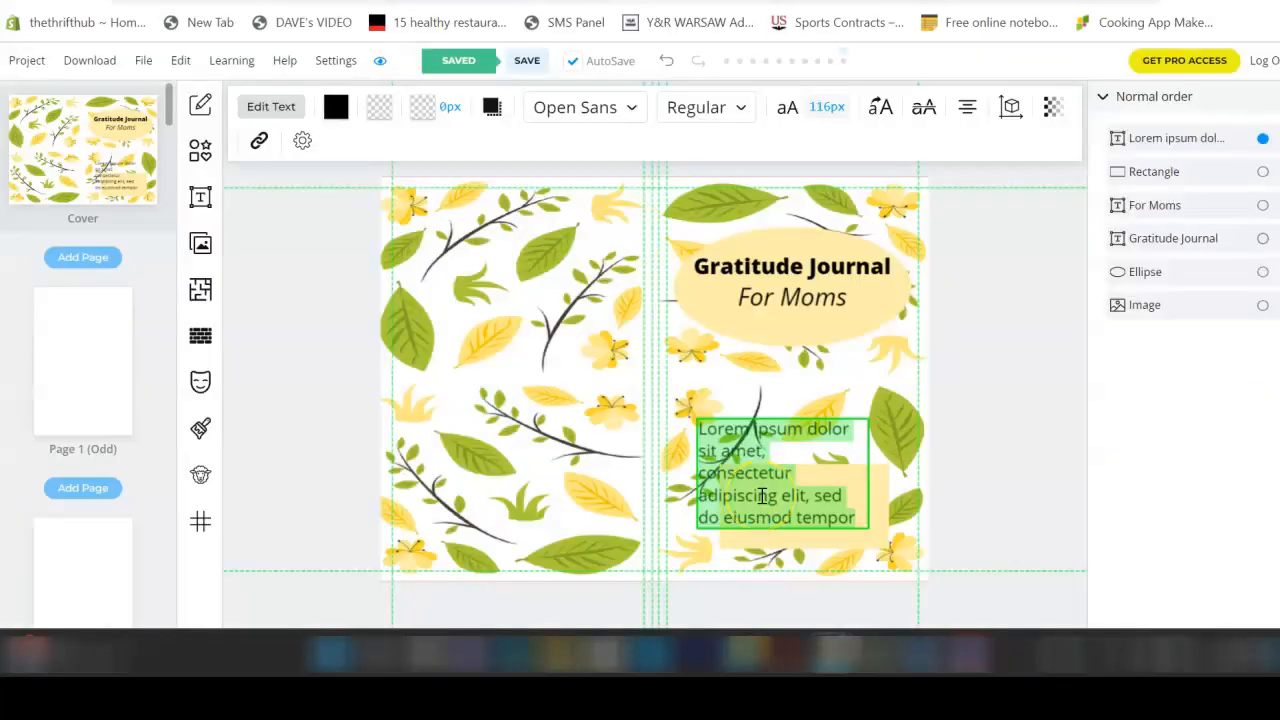
Step: Replace the placeholder text with "Develope a gratitude Mindaset" and center-align it
{"action": "type", "text": "Develope a gratitude"}
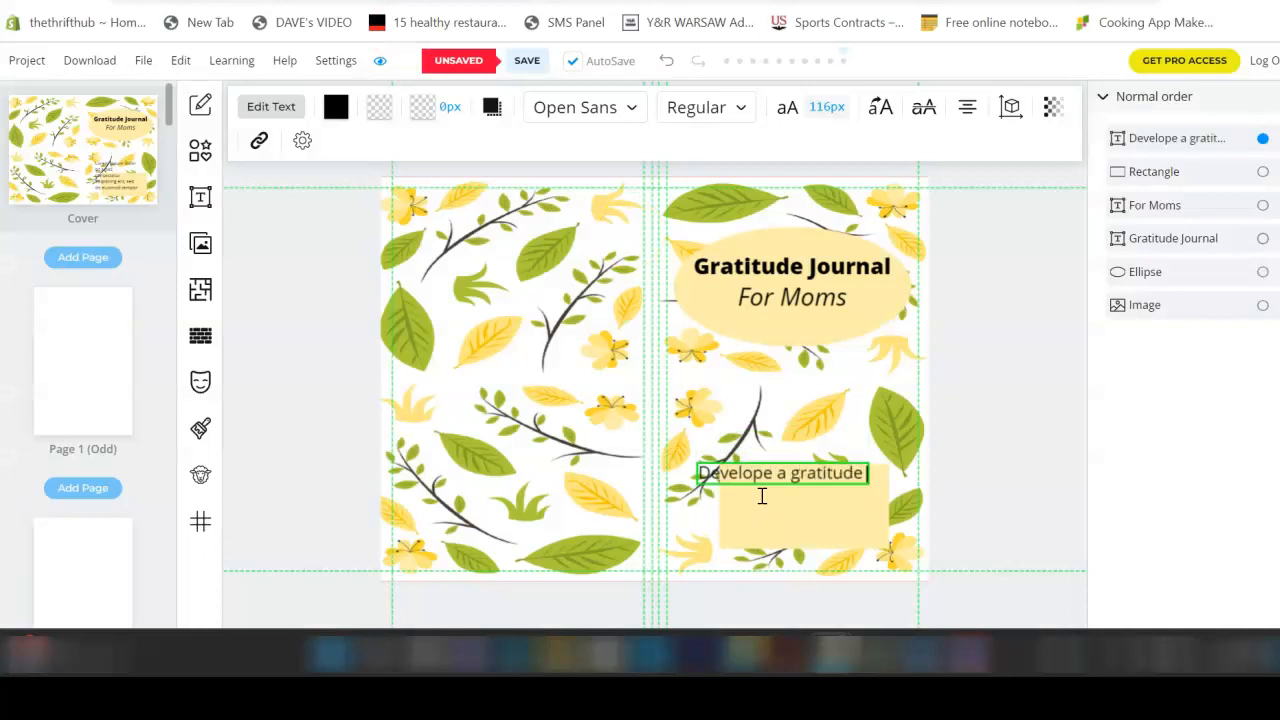
{"action": "type", "text": " Mindaset"}
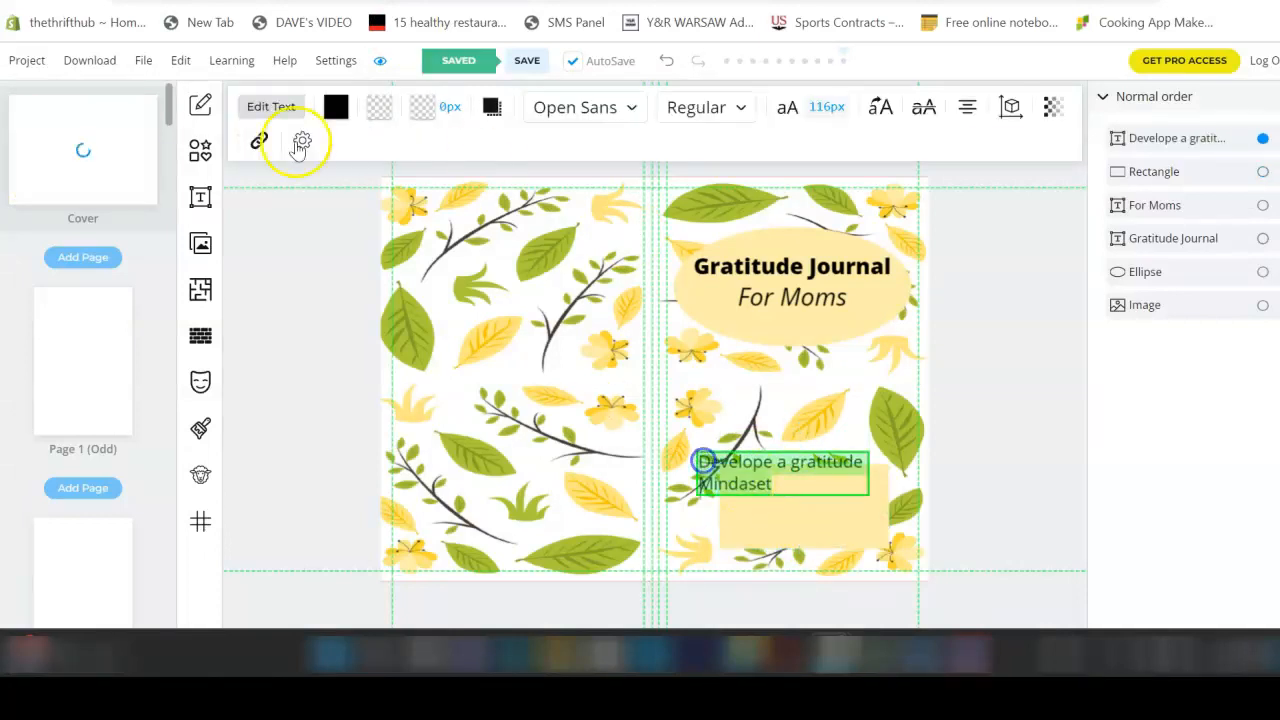
{"action": "left_click", "coordinate": [963, 105]}
{"action": "left_click", "coordinate": [1037, 188]}
{"action": "left_click", "coordinate": [1210, 243]}
{"action": "left_click", "coordinate": [911, 414]}
Step: Move the tagline inside the yellow rectangle and adjust the rectangle's width and position so the text sits centered
{"action": "left_click_drag", "start_coordinate": [787, 476], "coordinate": [807, 505]}
{"action": "left_click", "coordinate": [723, 546]}
{"action": "left_click", "coordinate": [734, 508]}
{"action": "left_click_drag", "start_coordinate": [719, 503], "coordinate": [706, 506]}
{"action": "left_click", "coordinate": [734, 471]}
{"action": "left_click_drag", "start_coordinate": [808, 511], "coordinate": [797, 514]}
{"action": "left_click", "coordinate": [823, 537]}
{"action": "left_click", "coordinate": [994, 469]}
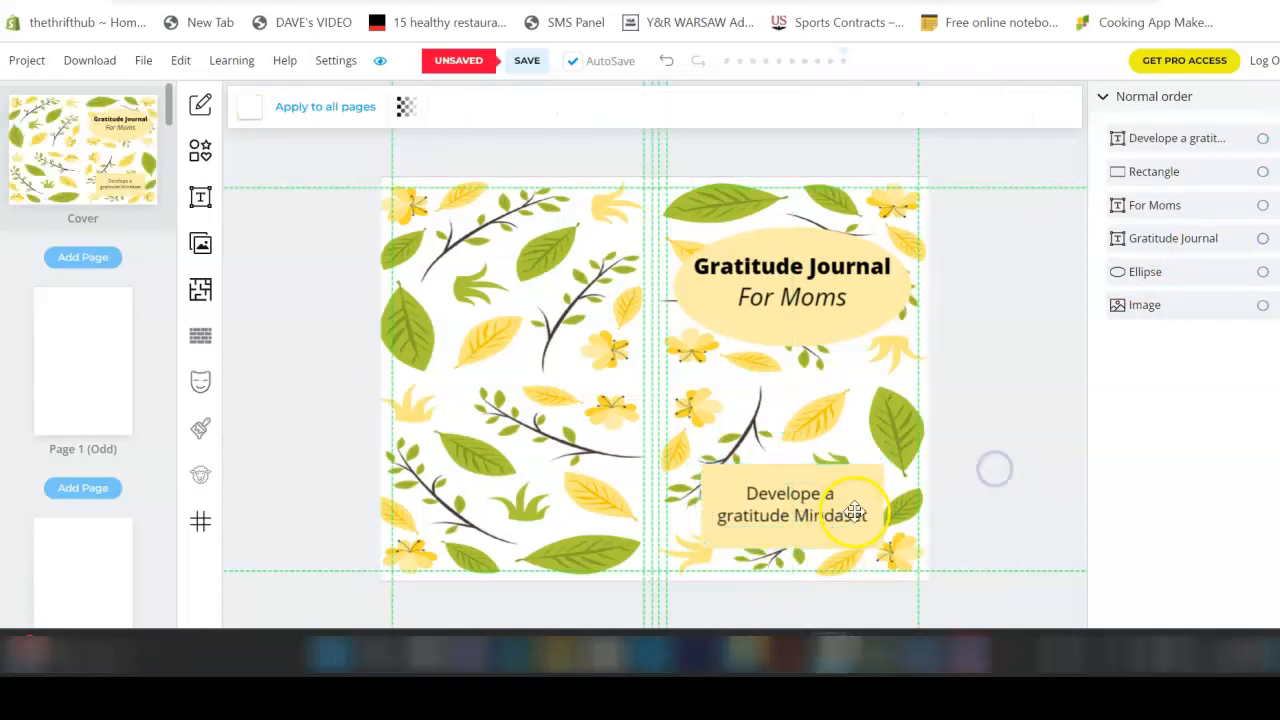
Step: Change the tagline's font to Allura
{"action": "left_click", "coordinate": [855, 512]}
{"action": "left_click", "coordinate": [743, 108]}
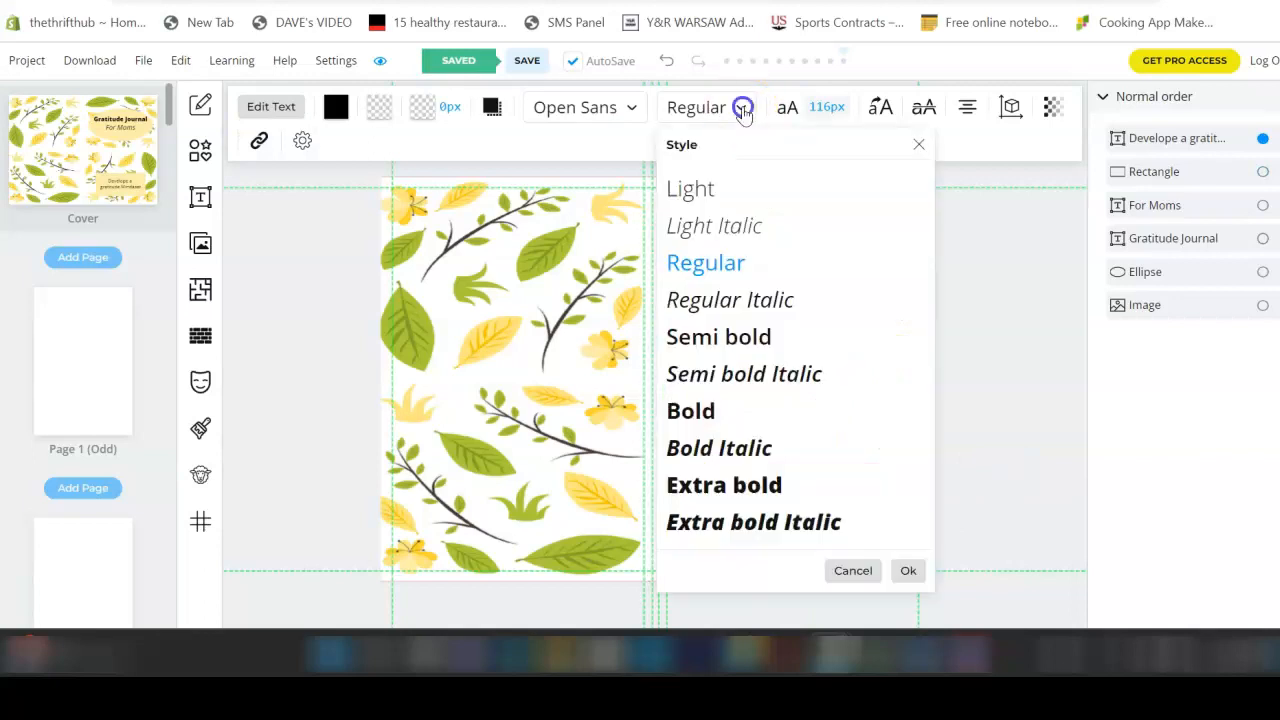
{"action": "left_click", "coordinate": [630, 108]}
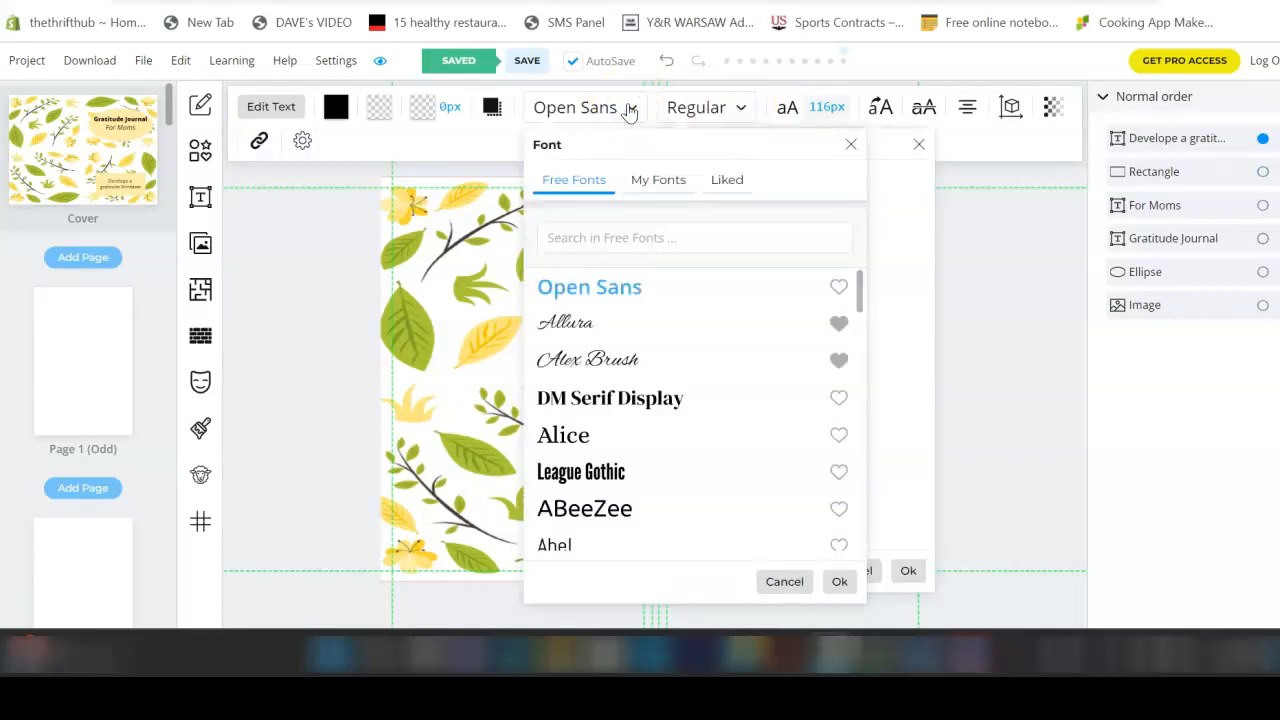
{"action": "left_click", "coordinate": [595, 326]}
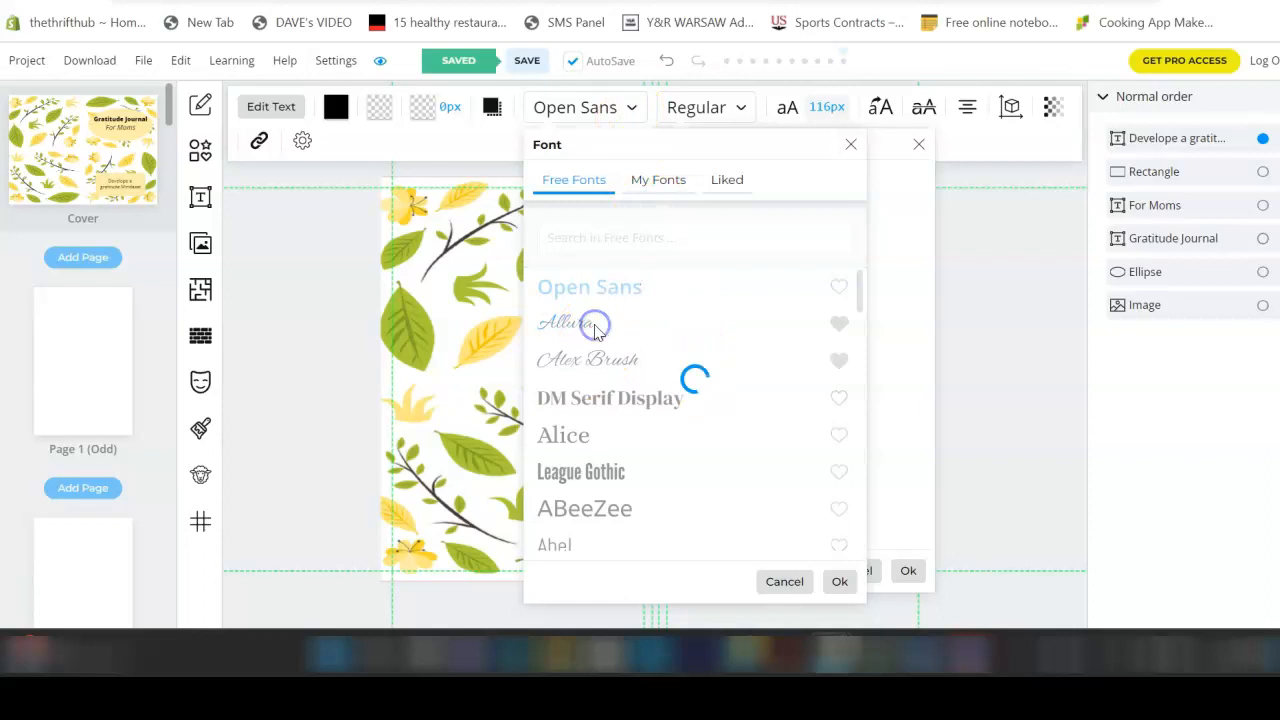
{"action": "left_click", "coordinate": [839, 581]}
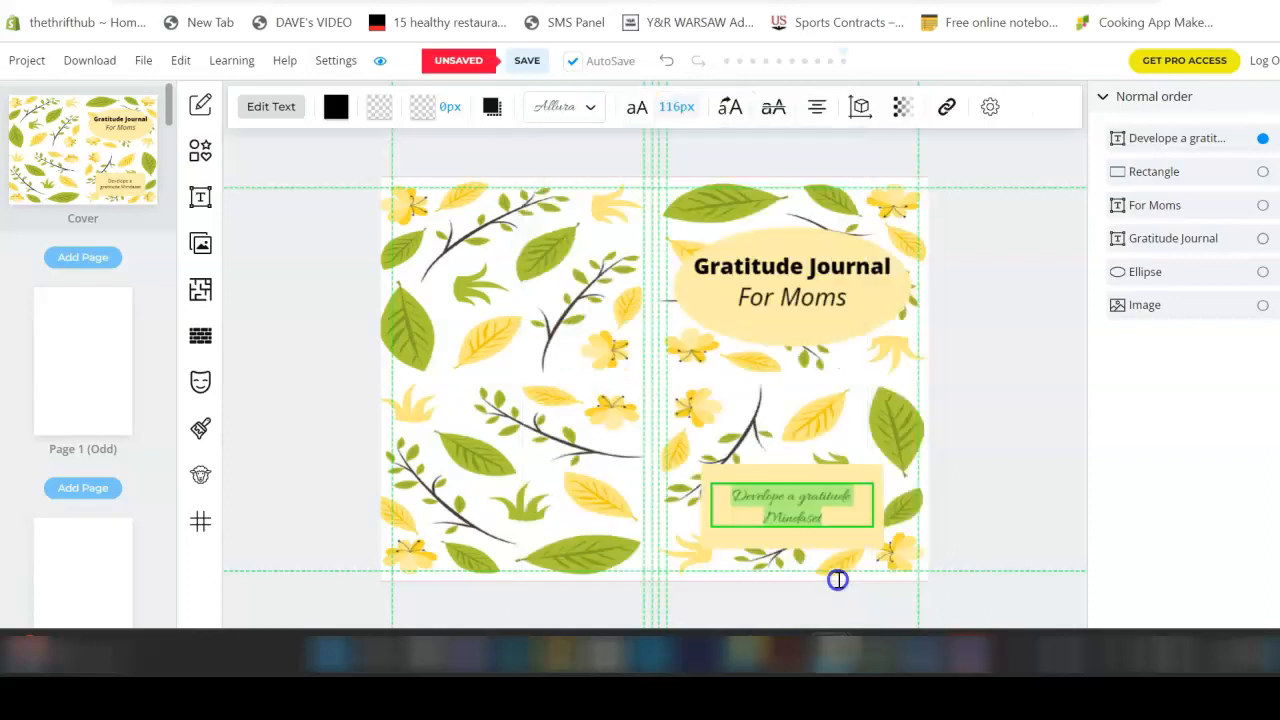
{"action": "left_click", "coordinate": [849, 417]}
Step: Correct the tagline to read "Develope a gratitude Mindset" and shrink the yellow rectangle around it
{"action": "left_click", "coordinate": [805, 514]}
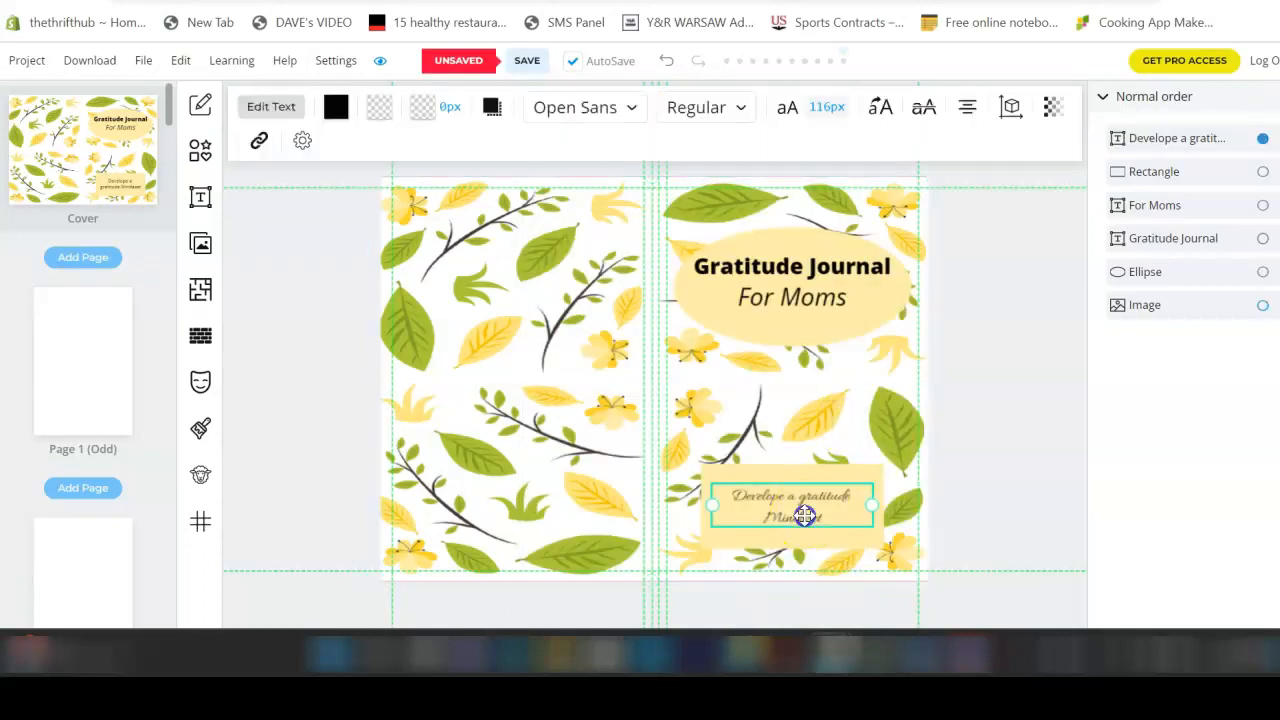
{"action": "left_click", "coordinate": [271, 106]}
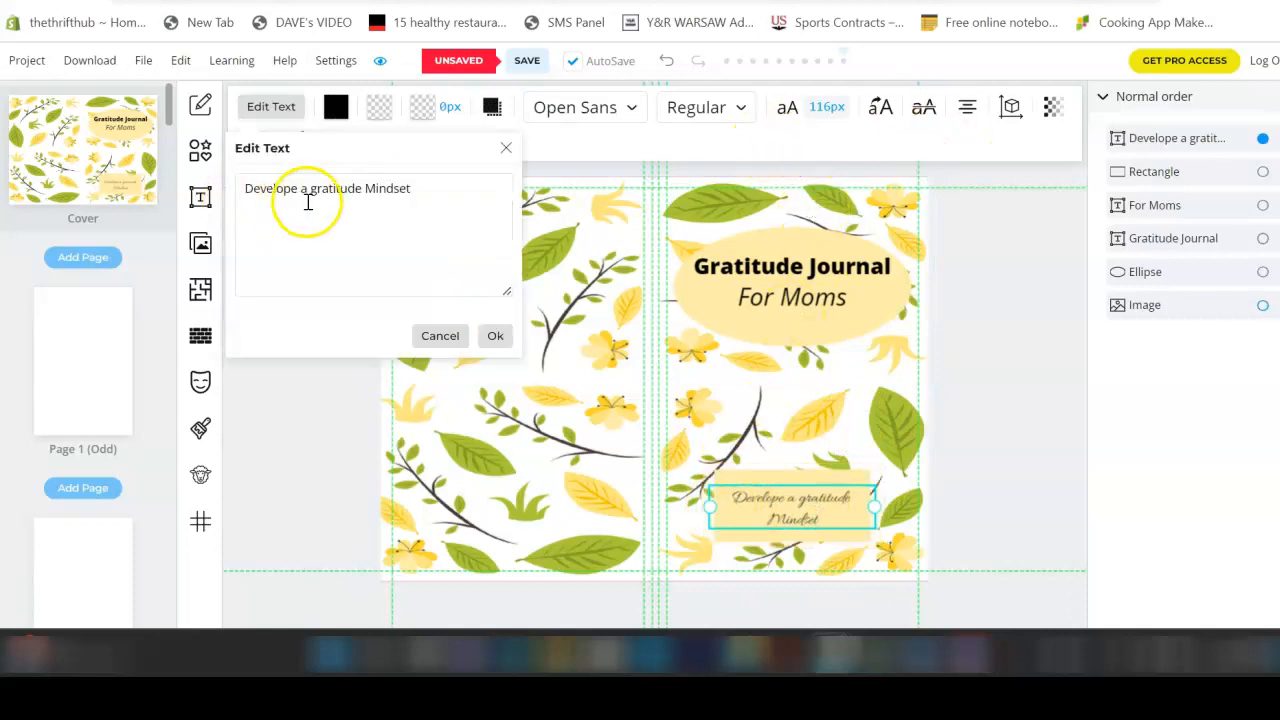
{"action": "left_click", "coordinate": [494, 335]}
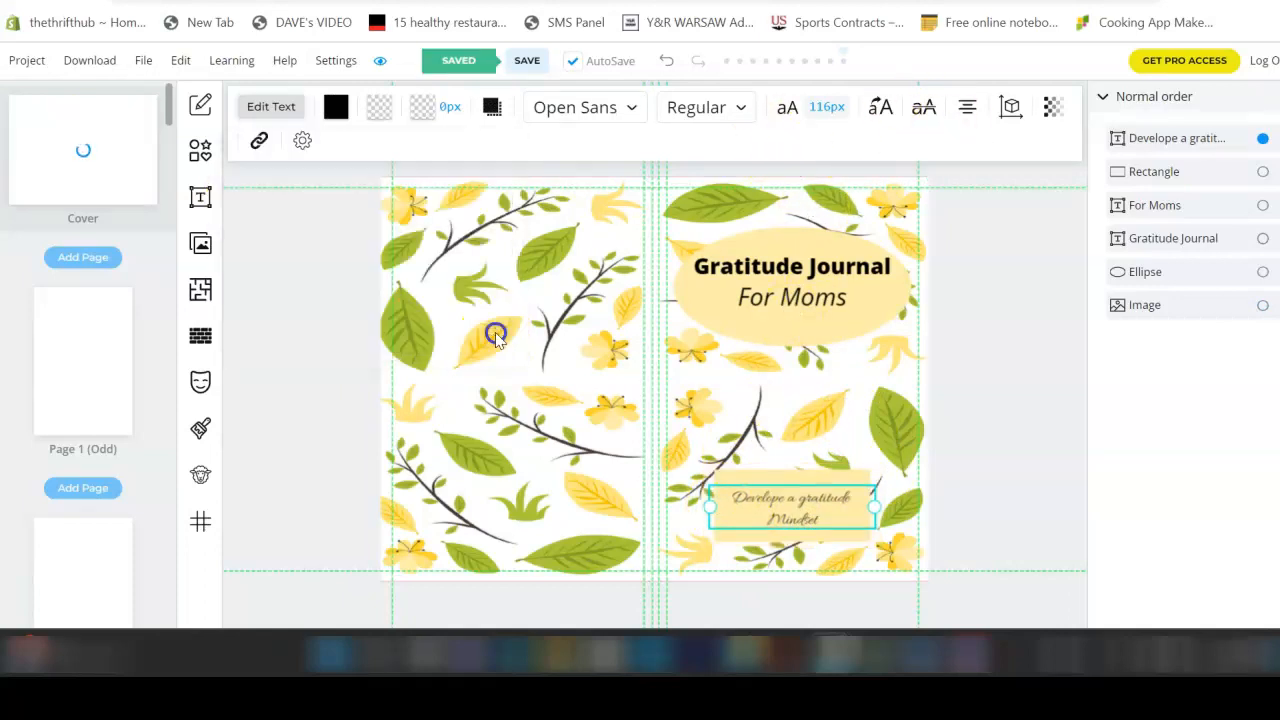
{"action": "left_click", "coordinate": [990, 367]}
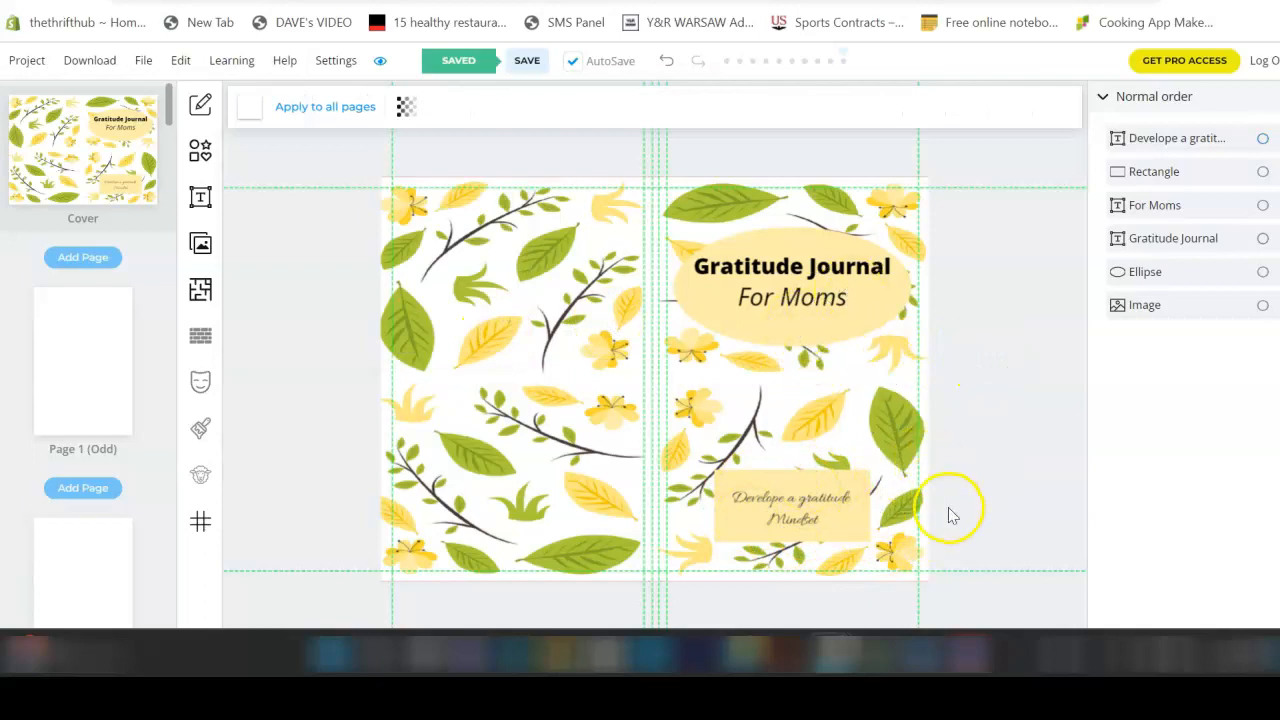
Step: For page 1, search the interior templates for "gratit" and choose the Gratitude Journal template
{"action": "left_click", "coordinate": [78, 355]}
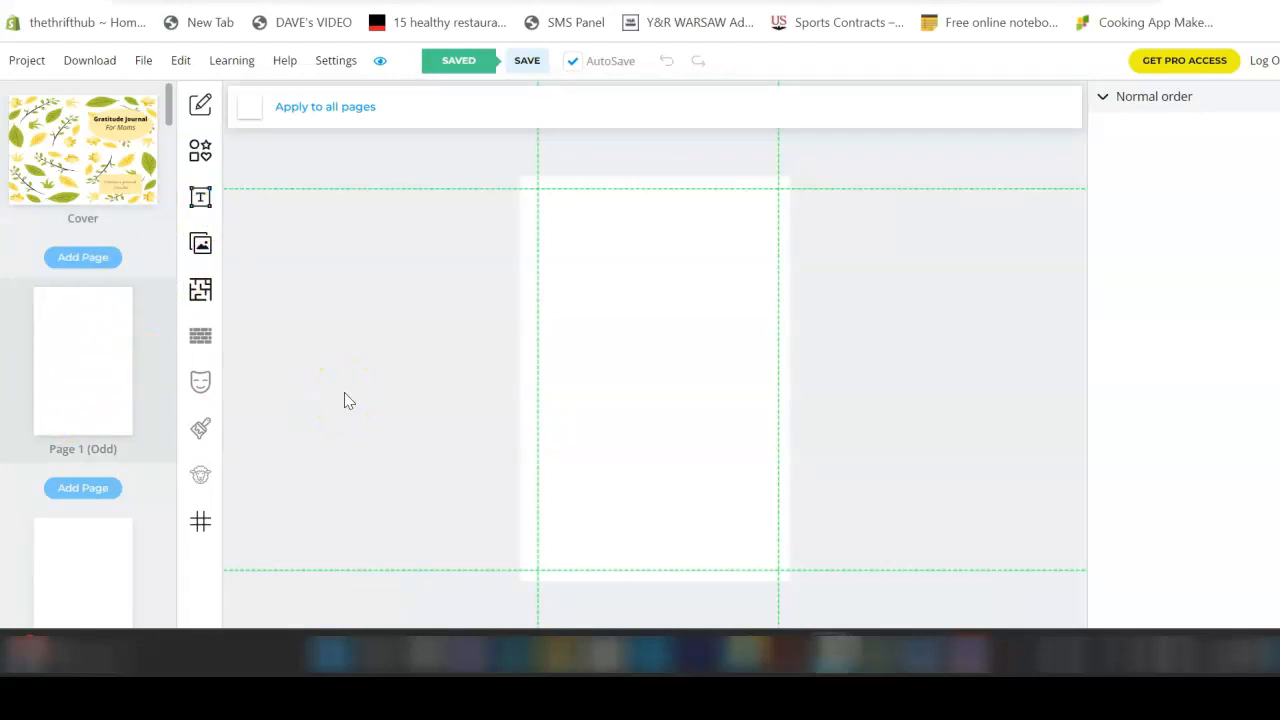
{"action": "left_click", "coordinate": [200, 296]}
{"action": "left_click", "coordinate": [281, 158]}
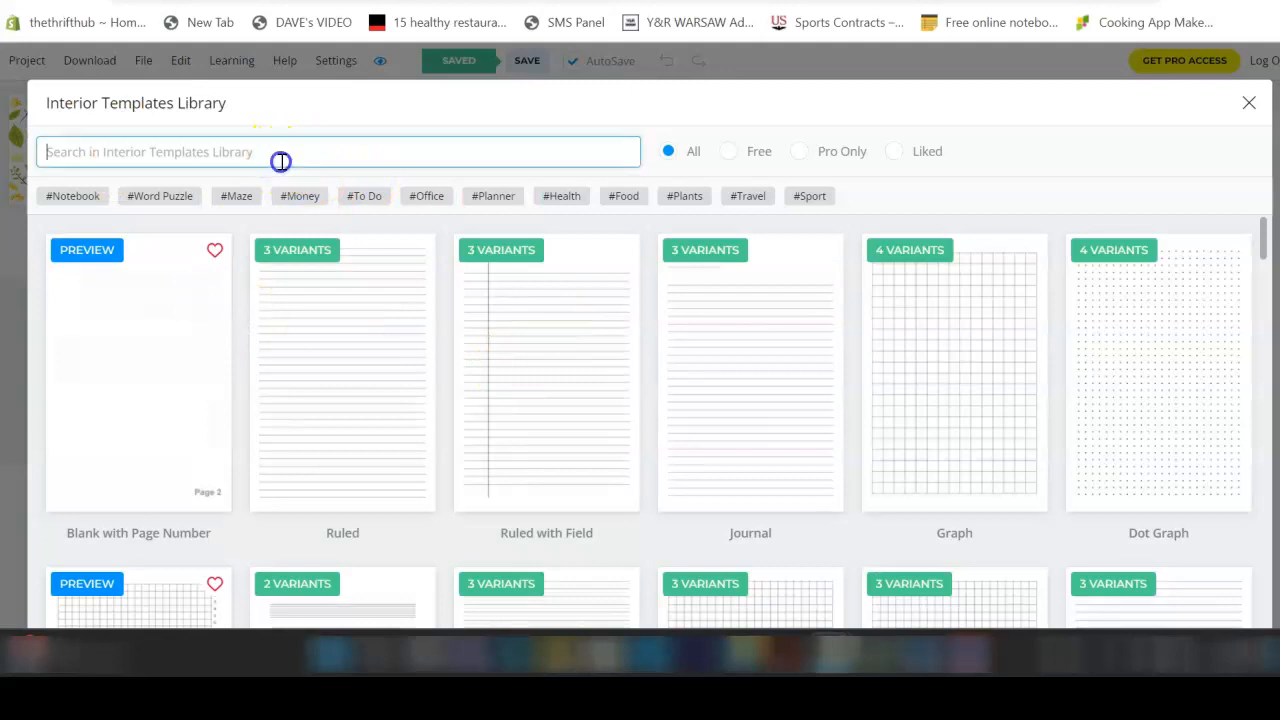
{"action": "type", "text": "gratitude"}
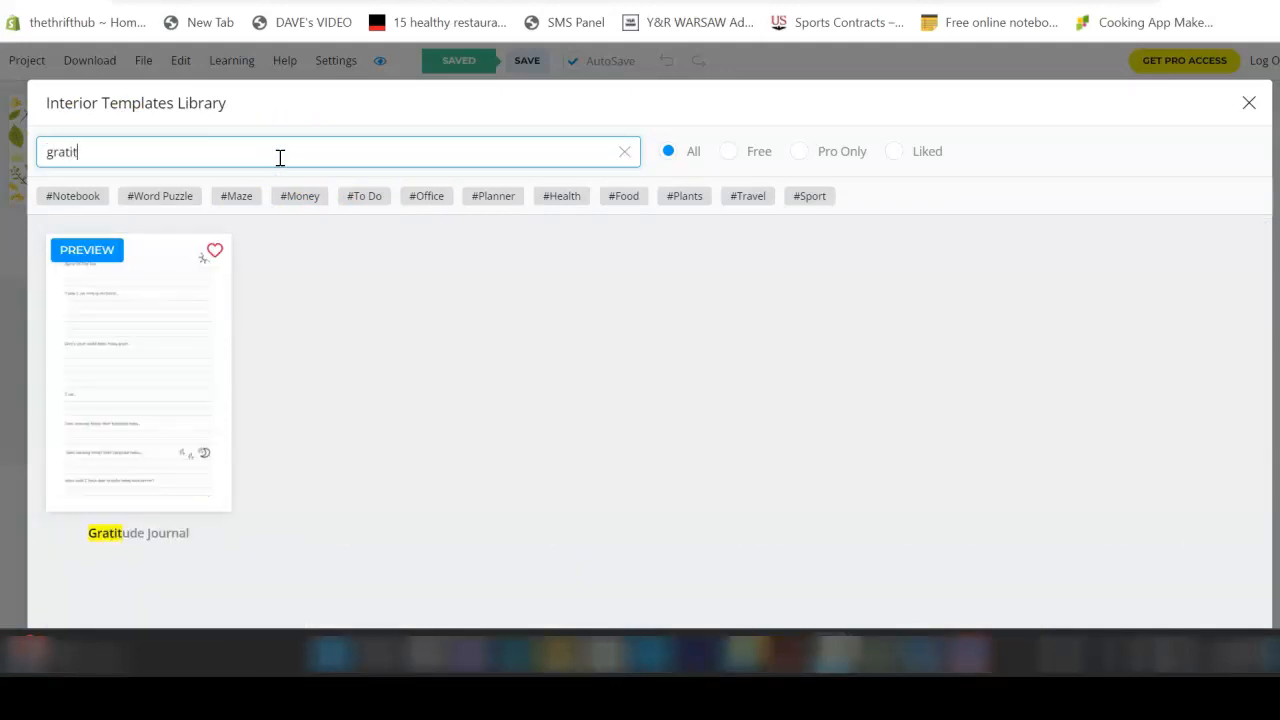
{"action": "left_click", "coordinate": [163, 334]}
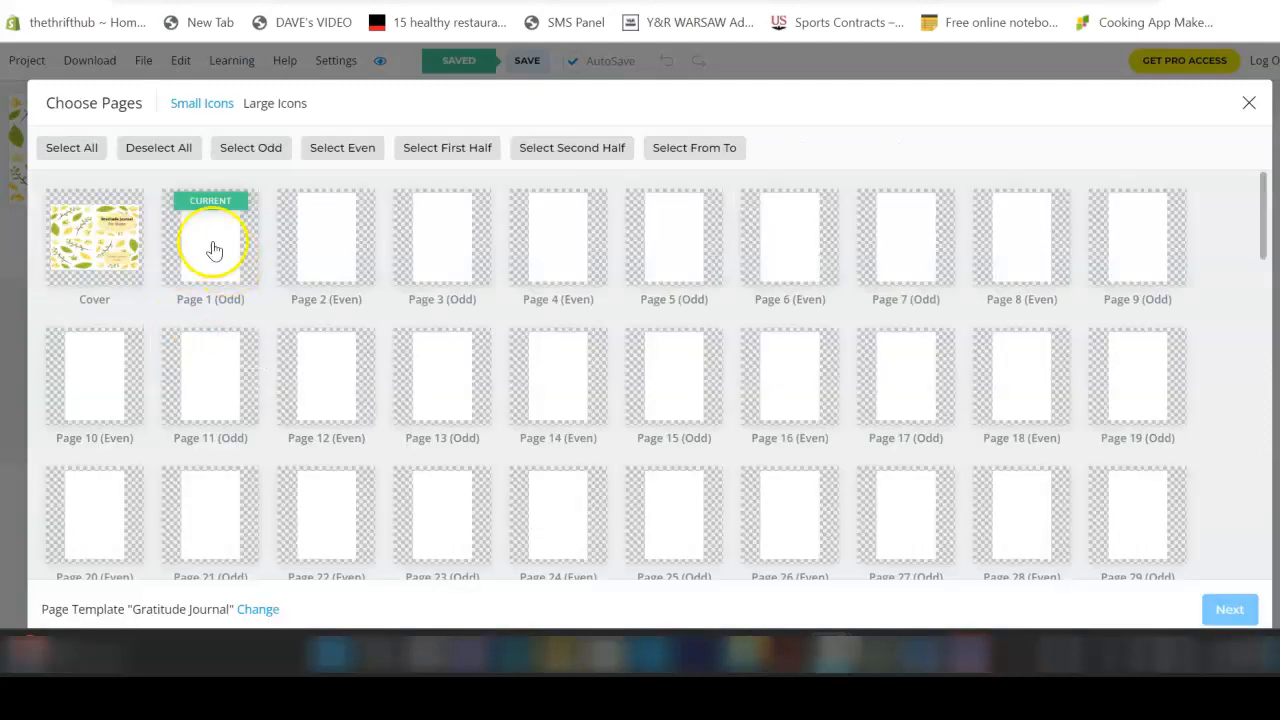
Step: Apply the Gratitude Journal template to the odd pages only, keeping zero margins, constrained aspect ratio and the Work Area bleed mode
{"action": "left_click", "coordinate": [157, 147]}
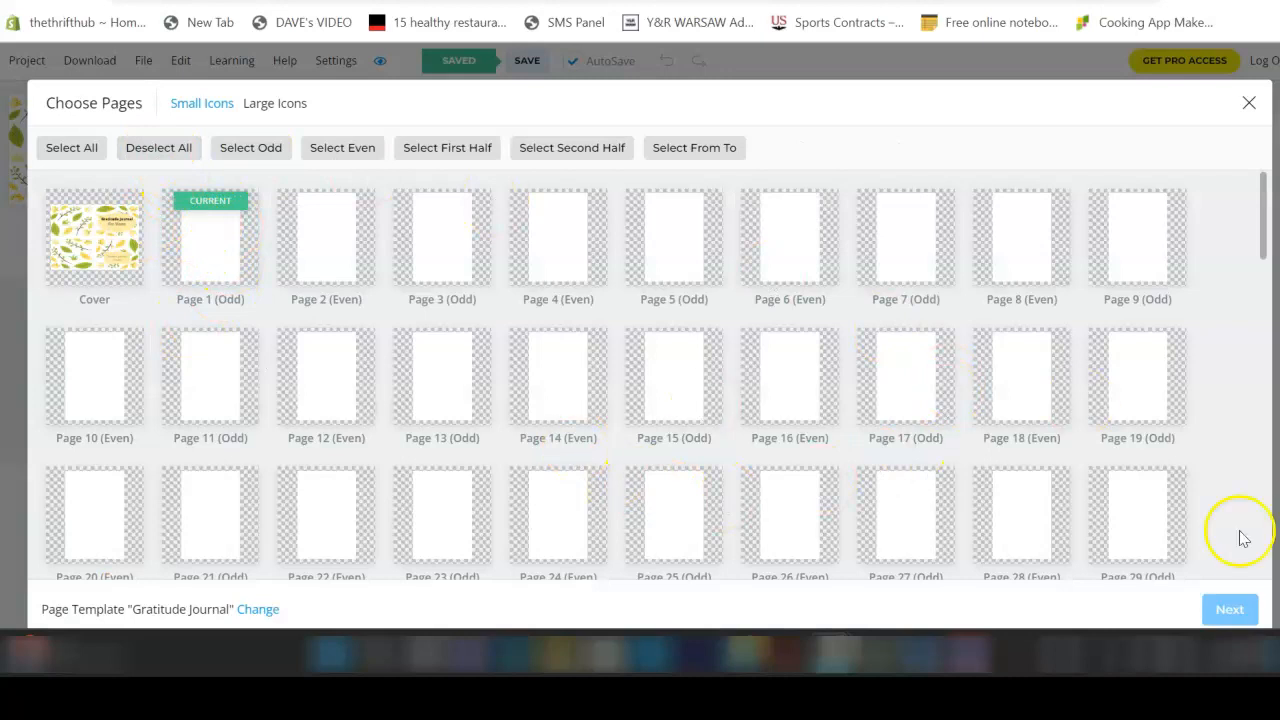
{"action": "left_click", "coordinate": [64, 148]}
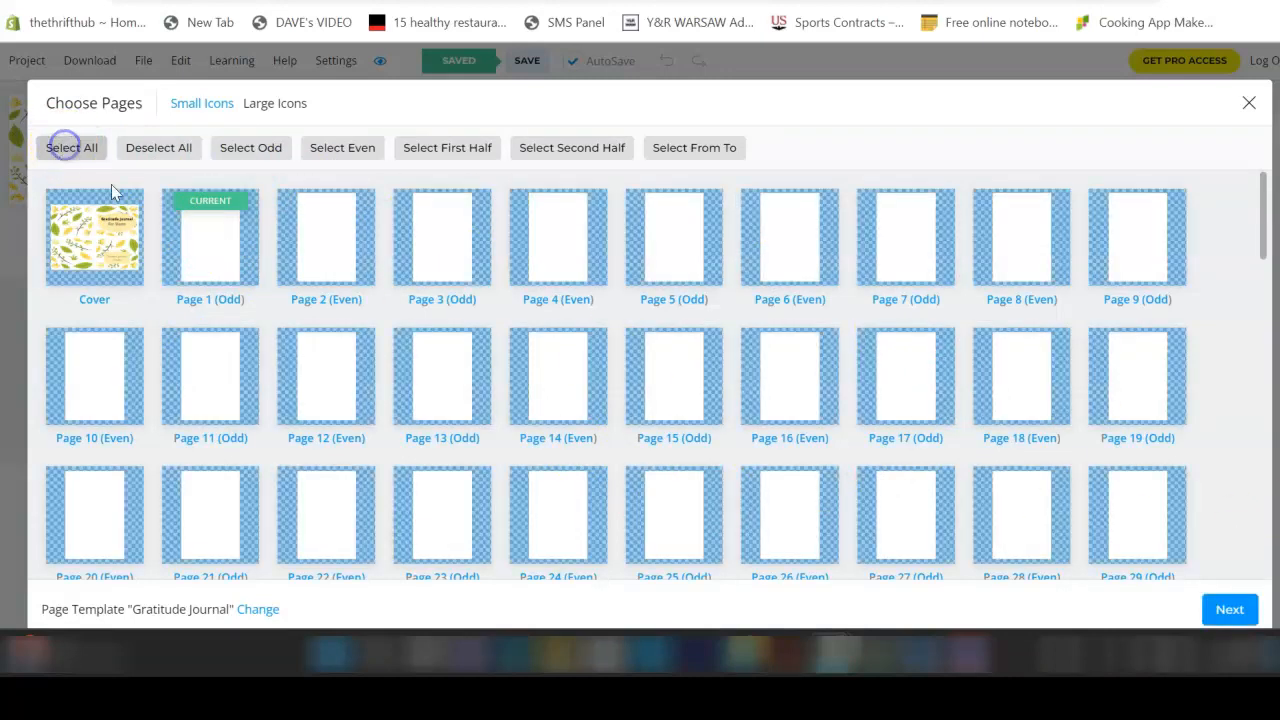
{"action": "left_click", "coordinate": [81, 246]}
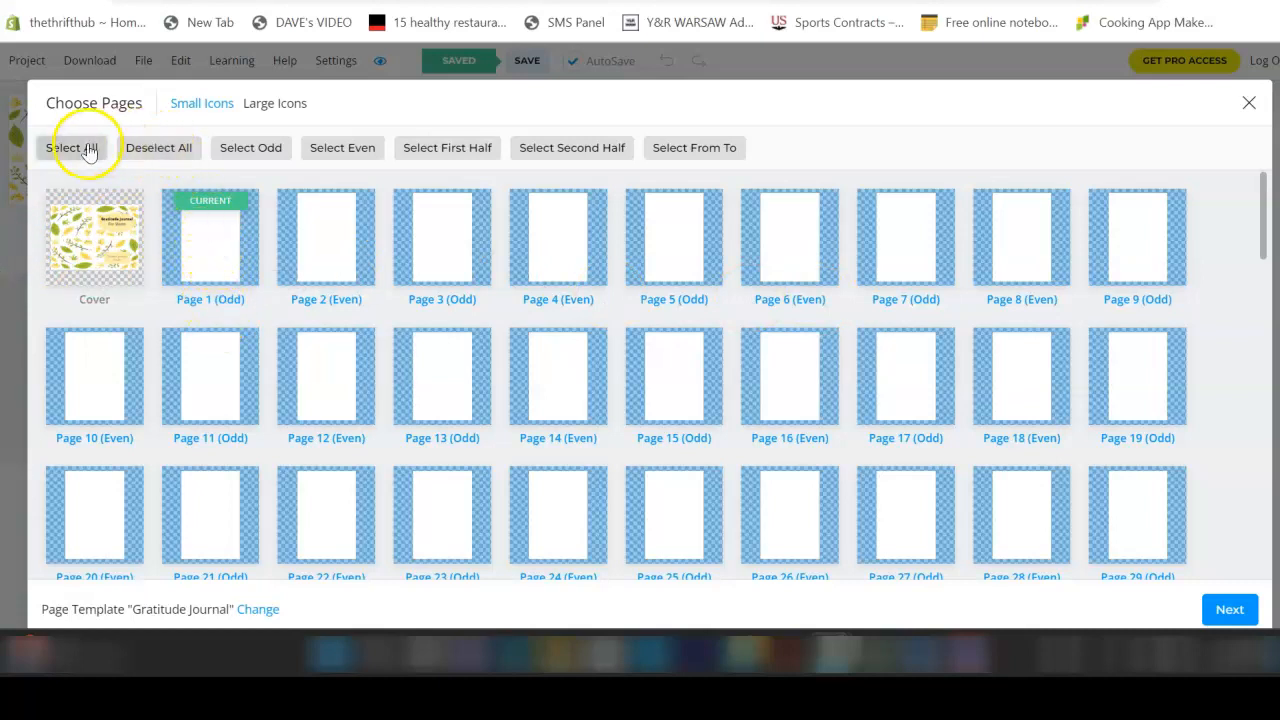
{"action": "left_click", "coordinate": [251, 147]}
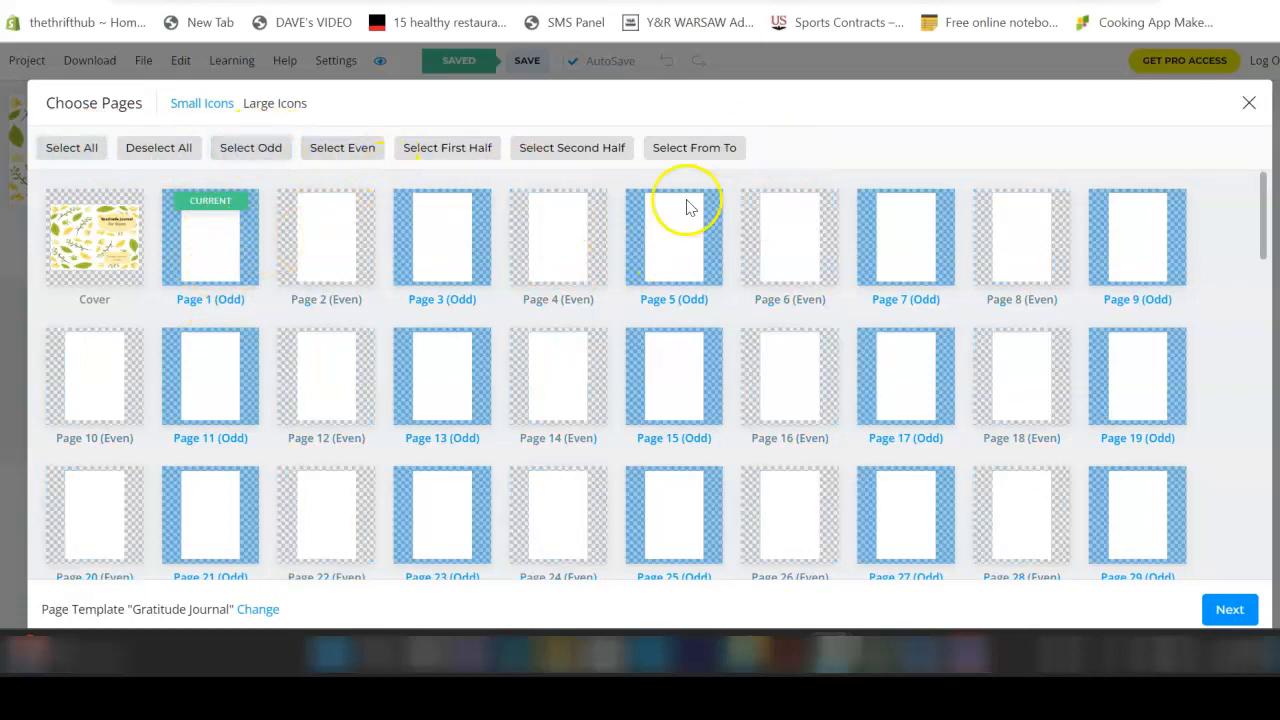
{"action": "left_click", "coordinate": [1229, 610]}
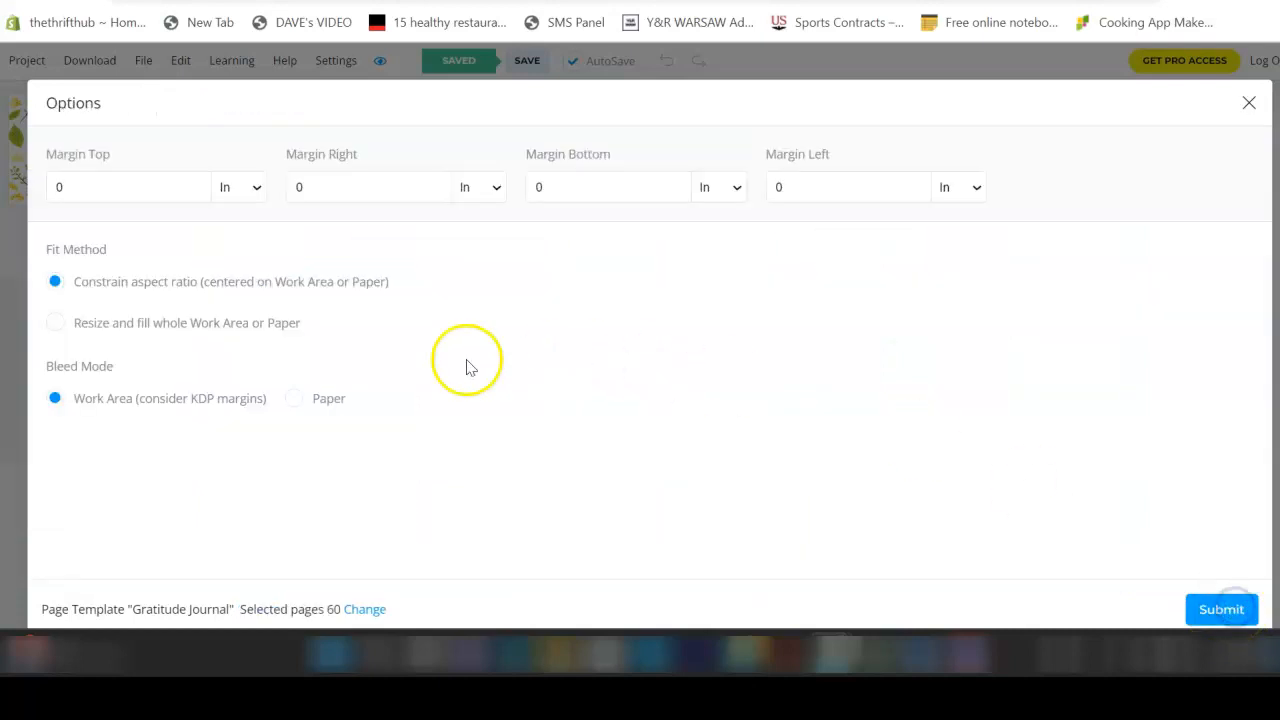
{"action": "left_click", "coordinate": [1222, 612]}
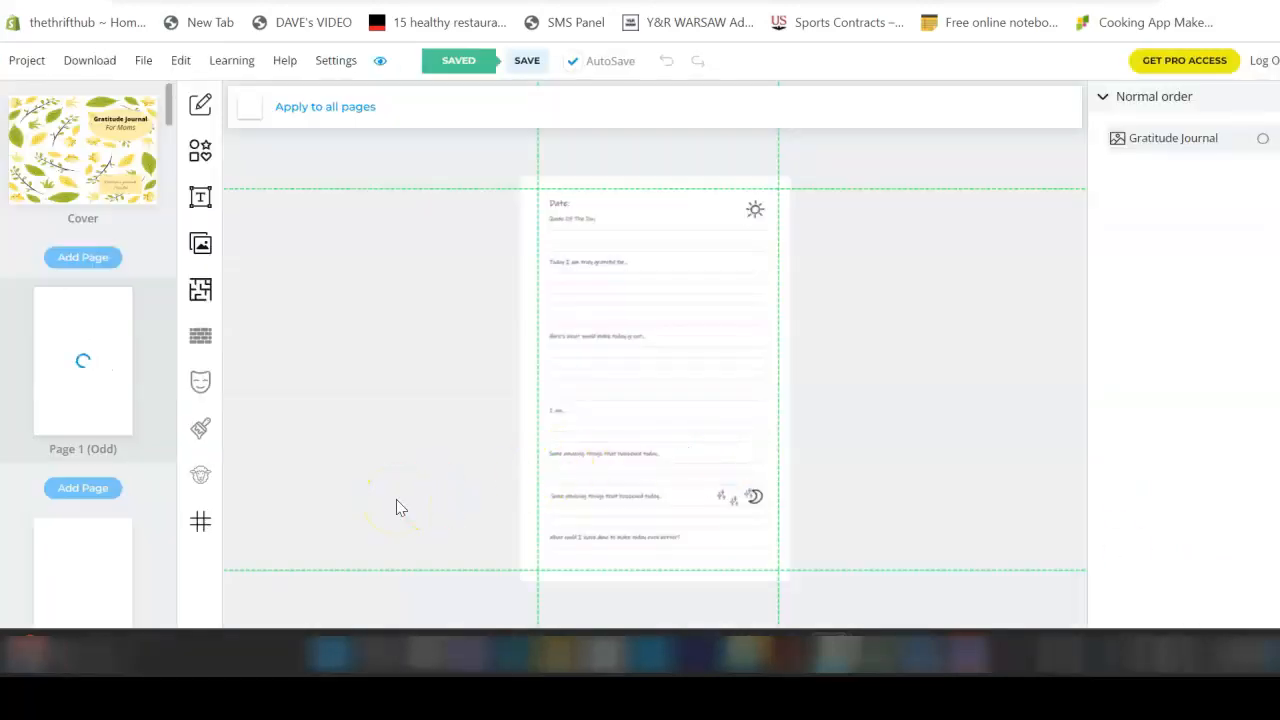
Step: For page 2, search the interior templates for "note" and apply the Notes template to all even pages
{"action": "left_click", "coordinate": [86, 569]}
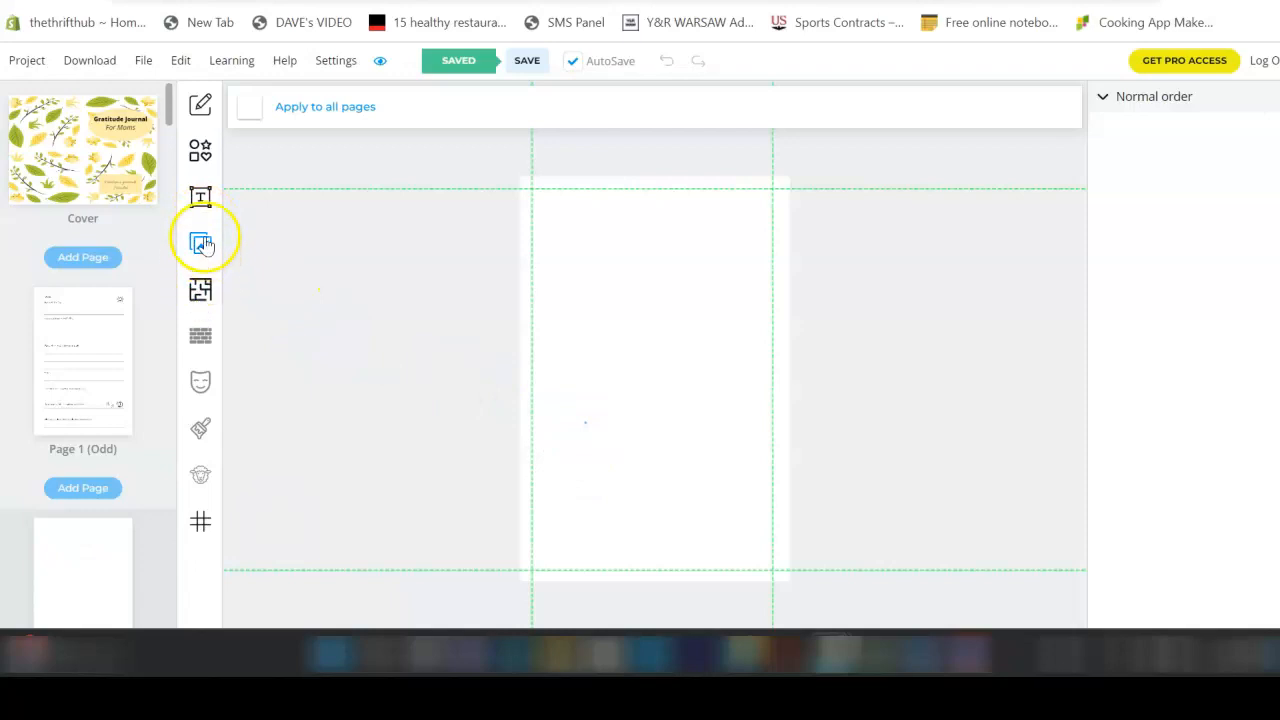
{"action": "left_click", "coordinate": [201, 292]}
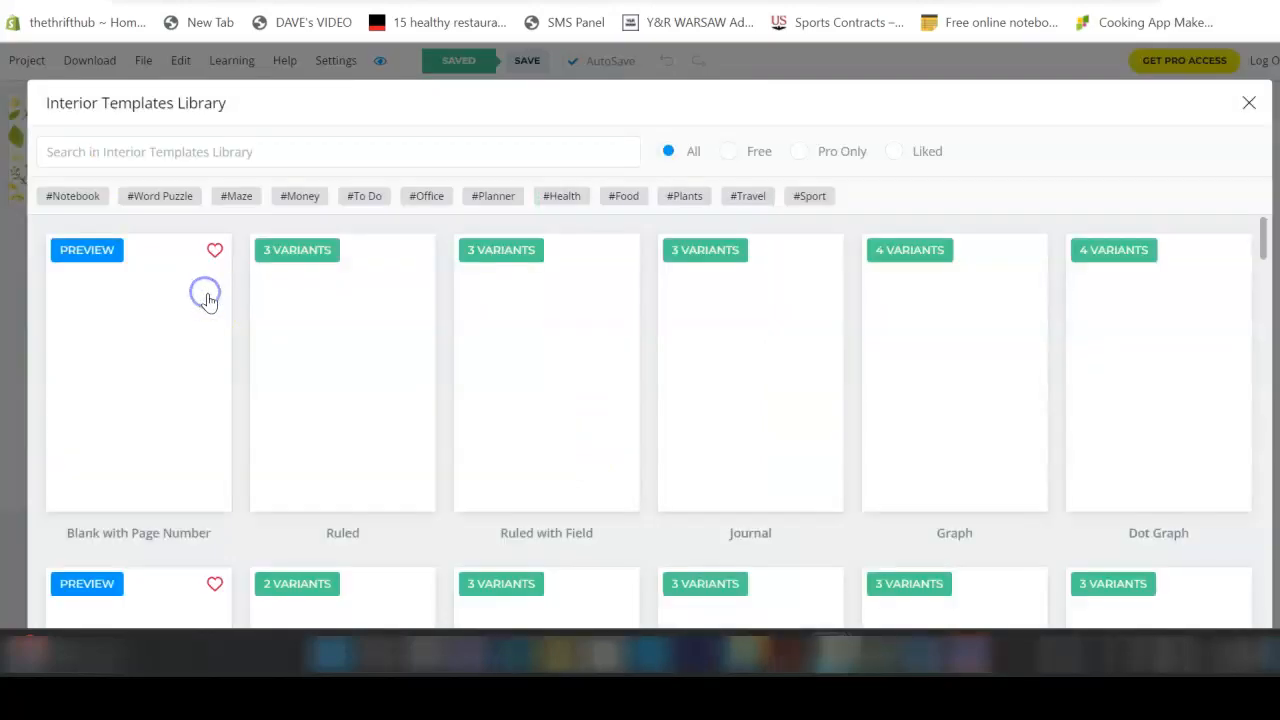
{"action": "left_click", "coordinate": [319, 151]}
{"action": "type", "text": "note"}
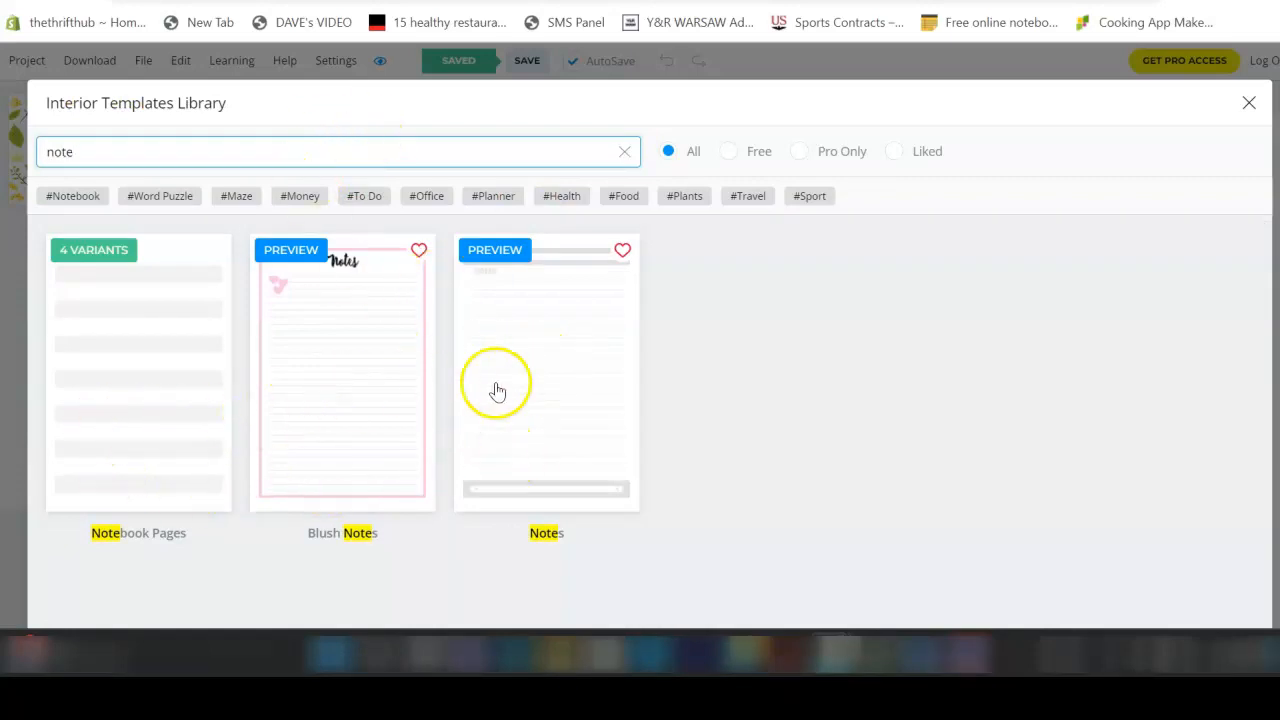
{"action": "left_click", "coordinate": [543, 382]}
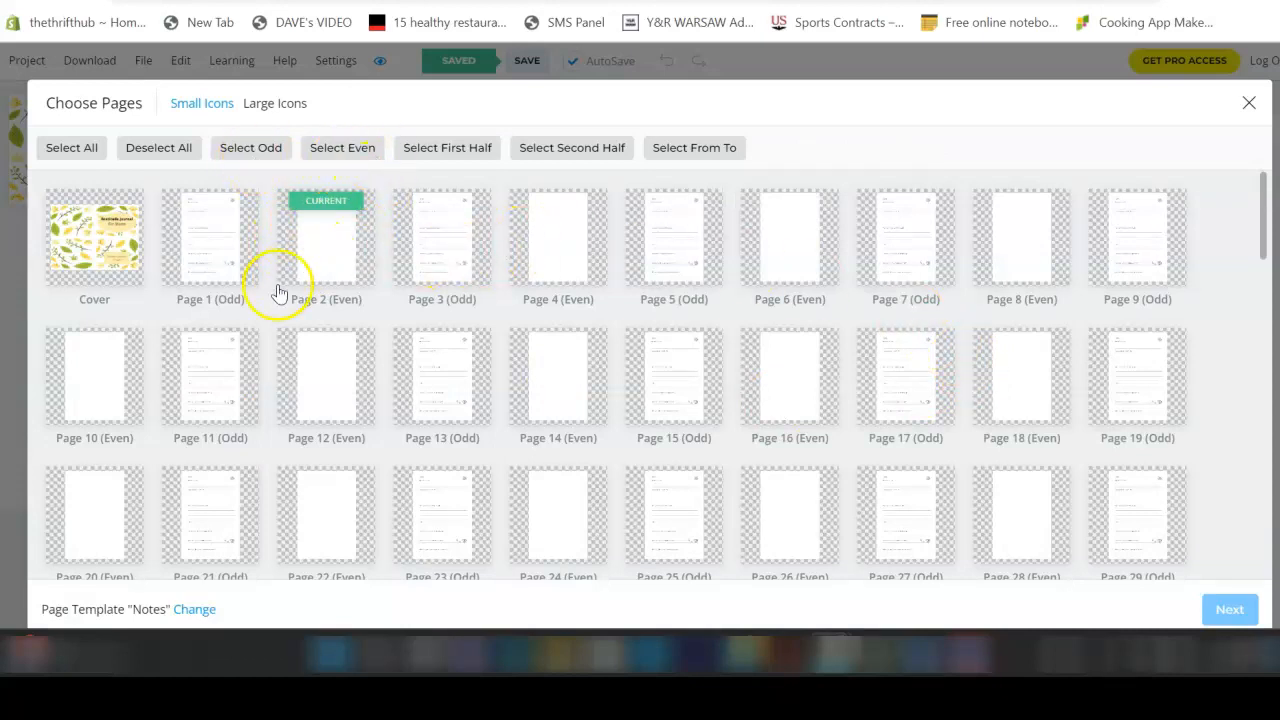
{"action": "left_click", "coordinate": [345, 150]}
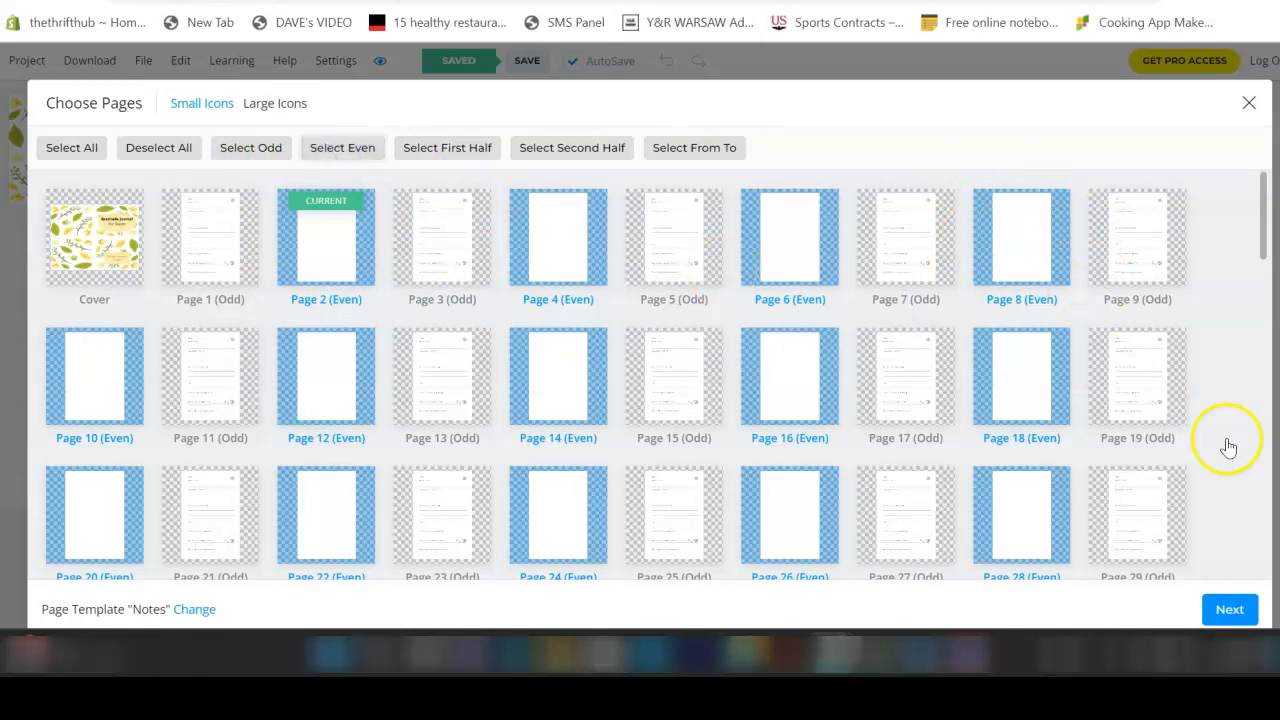
{"action": "left_click", "coordinate": [1231, 610]}
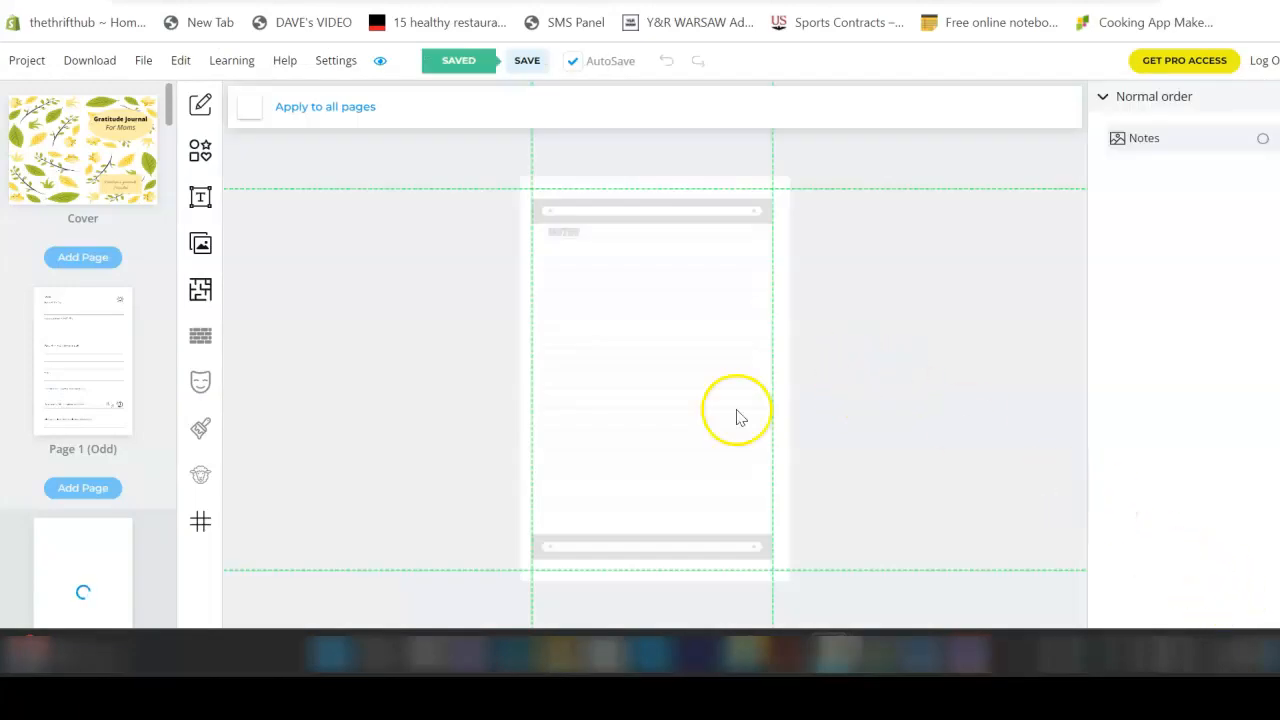
Step: Review the gratitude prompts on page 1 and the notes layout on page 2
{"action": "left_click", "coordinate": [82, 360]}
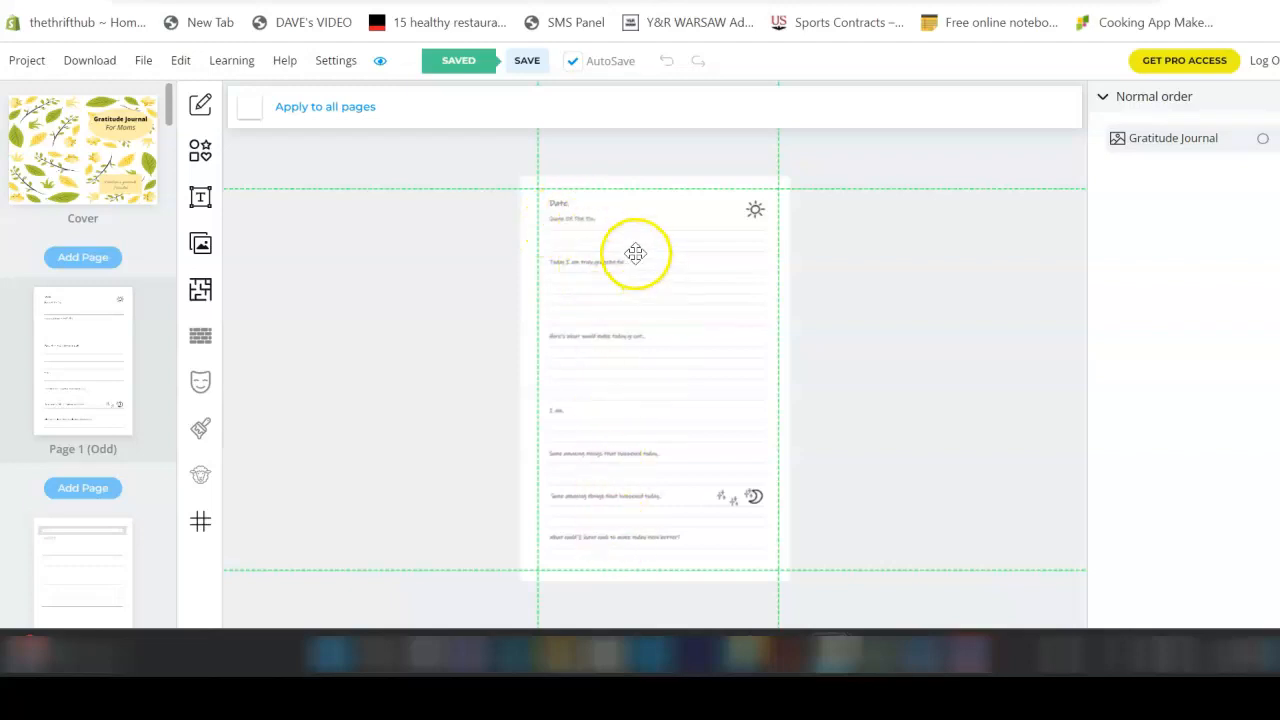
{"action": "left_click", "coordinate": [90, 557]}
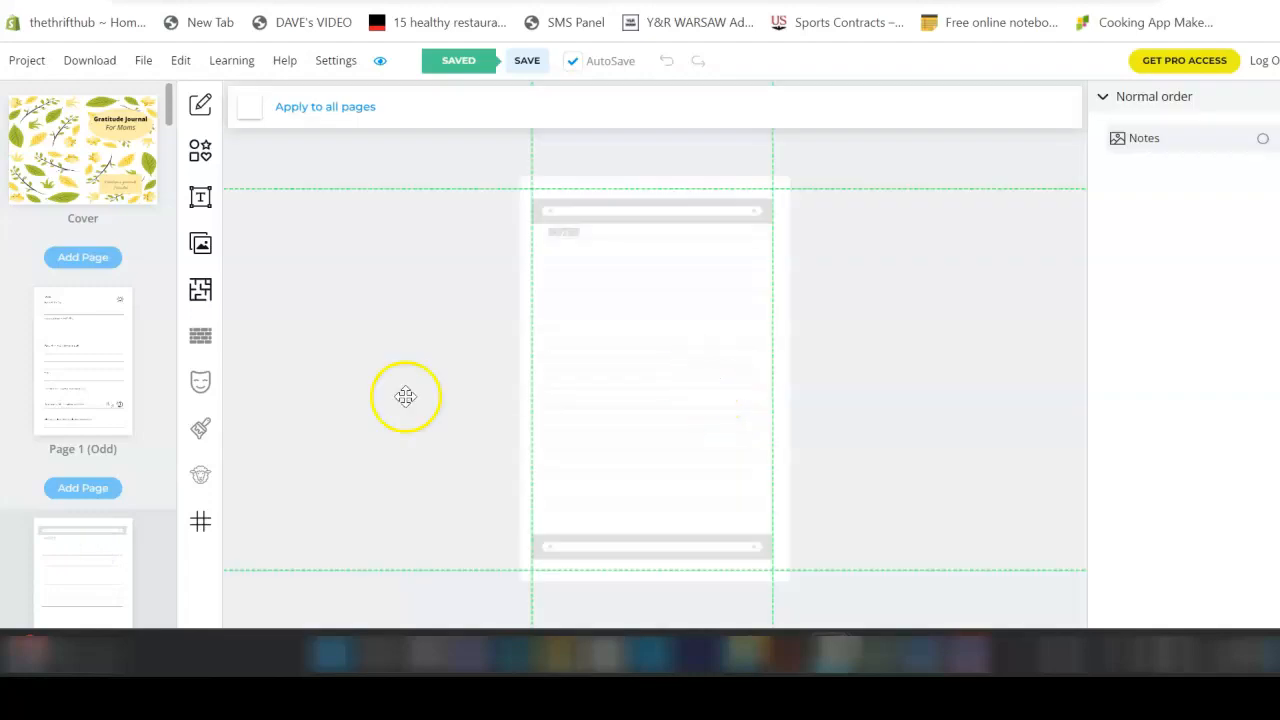
{"action": "left_click", "coordinate": [108, 348]}
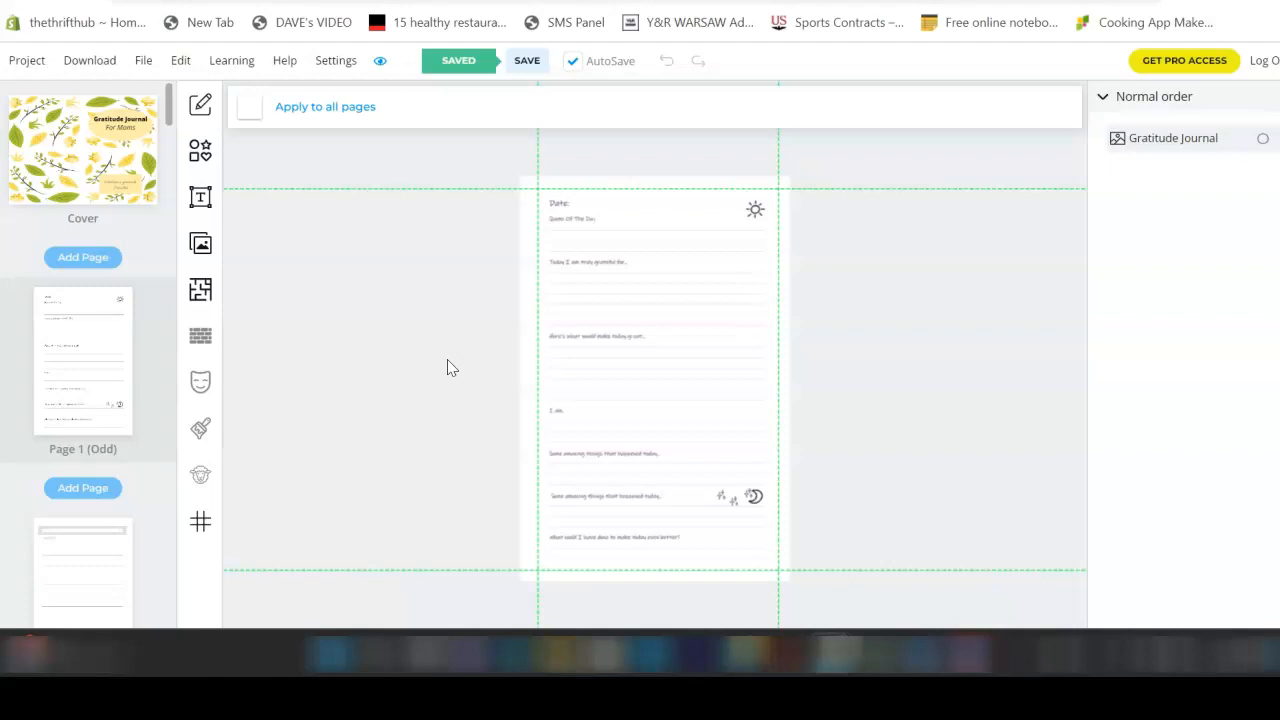
Step: Look through the journal's page thumbnails and download the current project as RGB (EBooks)
{"action": "left_click_drag", "start_coordinate": [167, 107], "coordinate": [177, 165]}
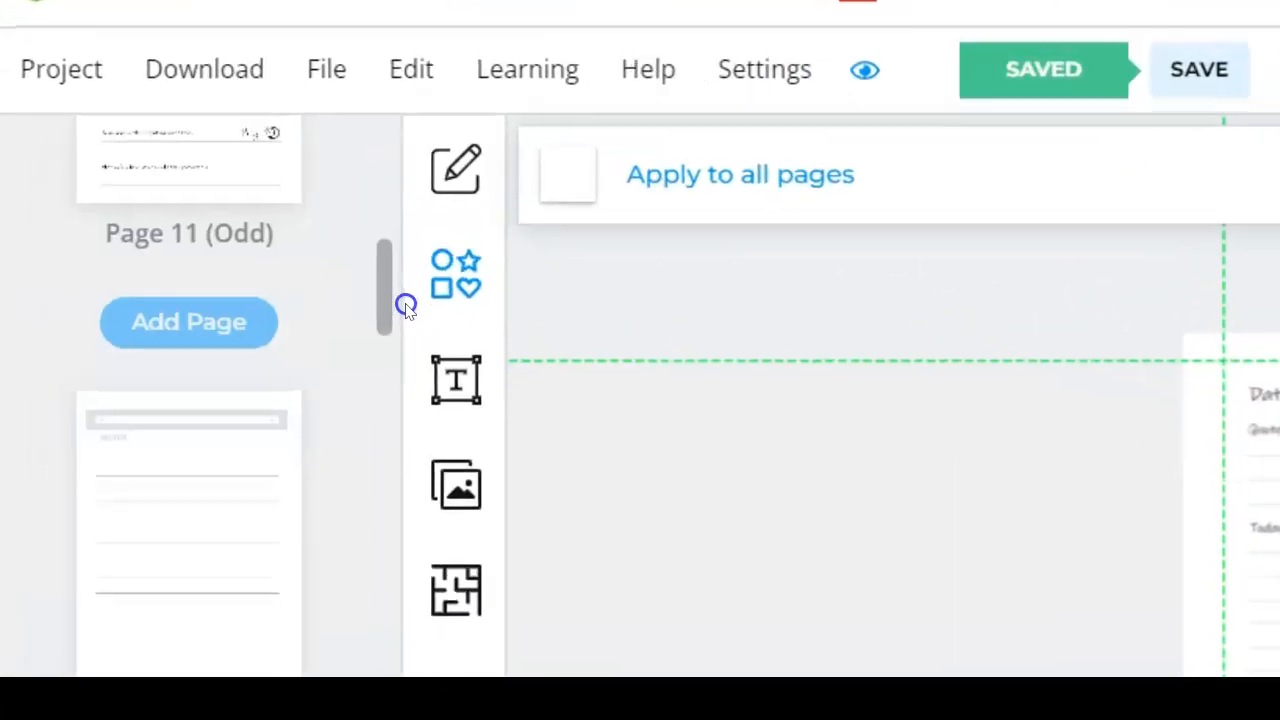
{"action": "left_click_drag", "start_coordinate": [405, 307], "coordinate": [415, 92]}
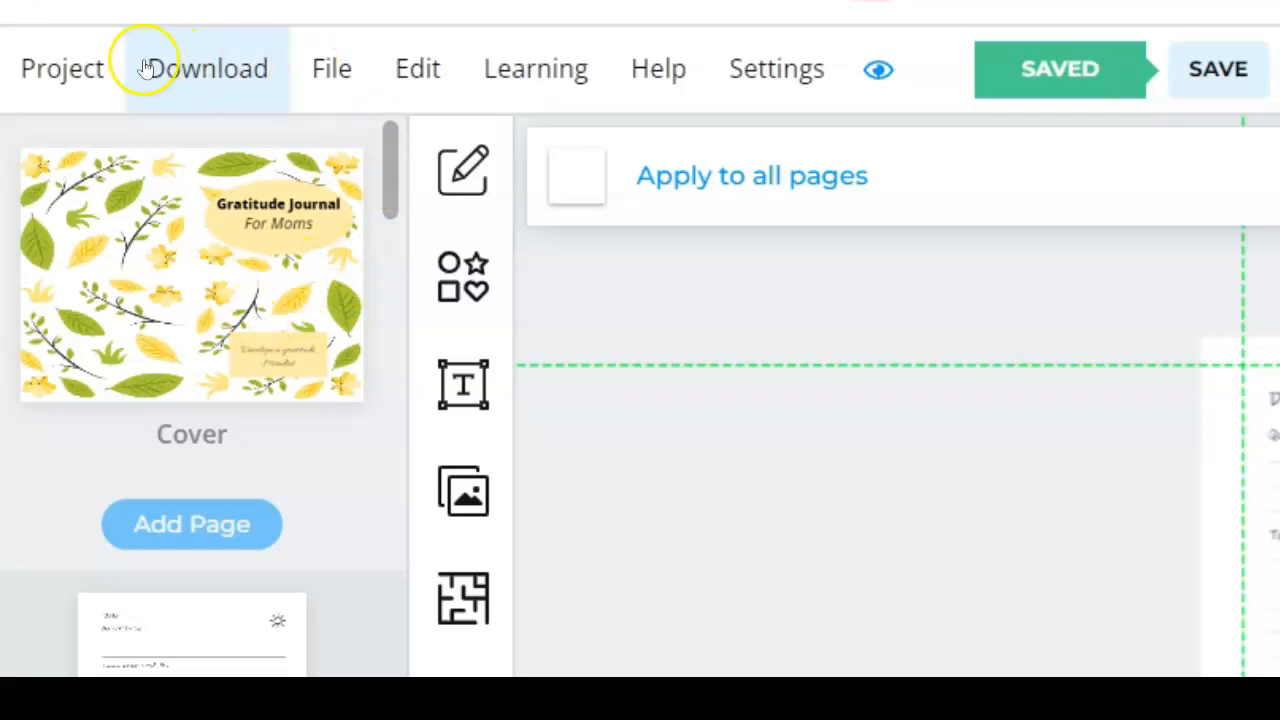
{"action": "left_click", "coordinate": [203, 75]}
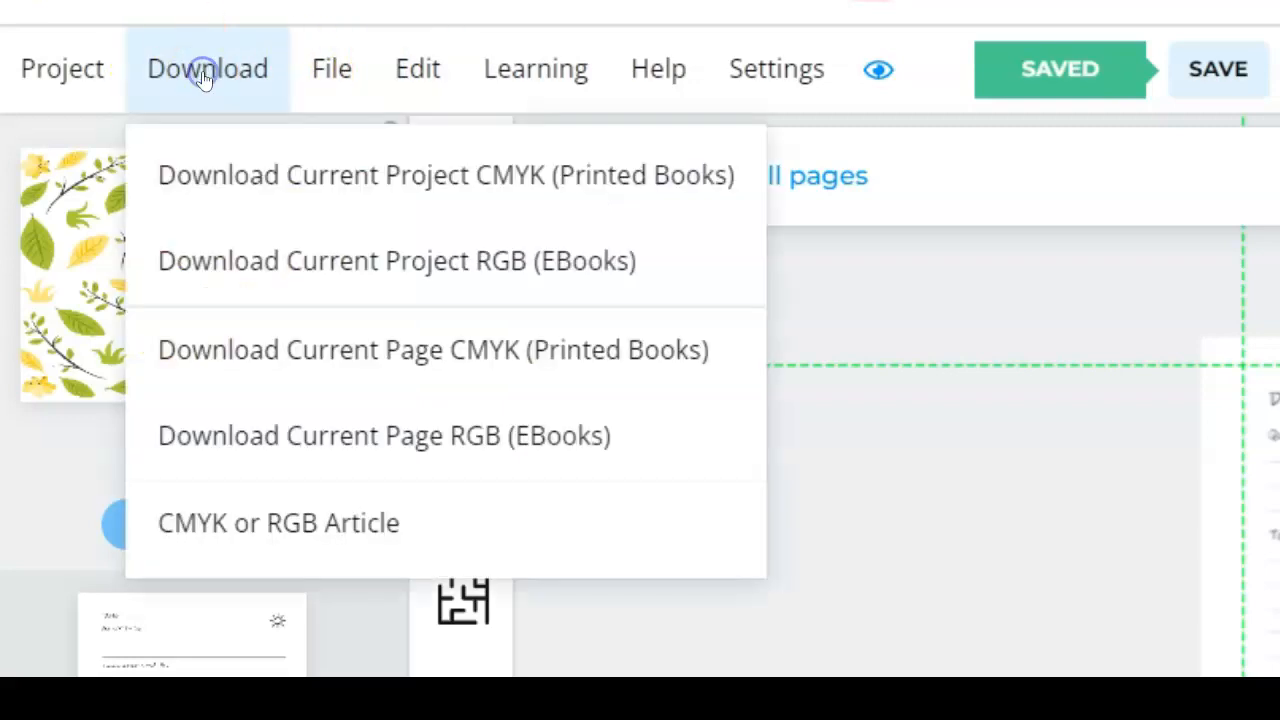
{"action": "left_click", "coordinate": [516, 262]}
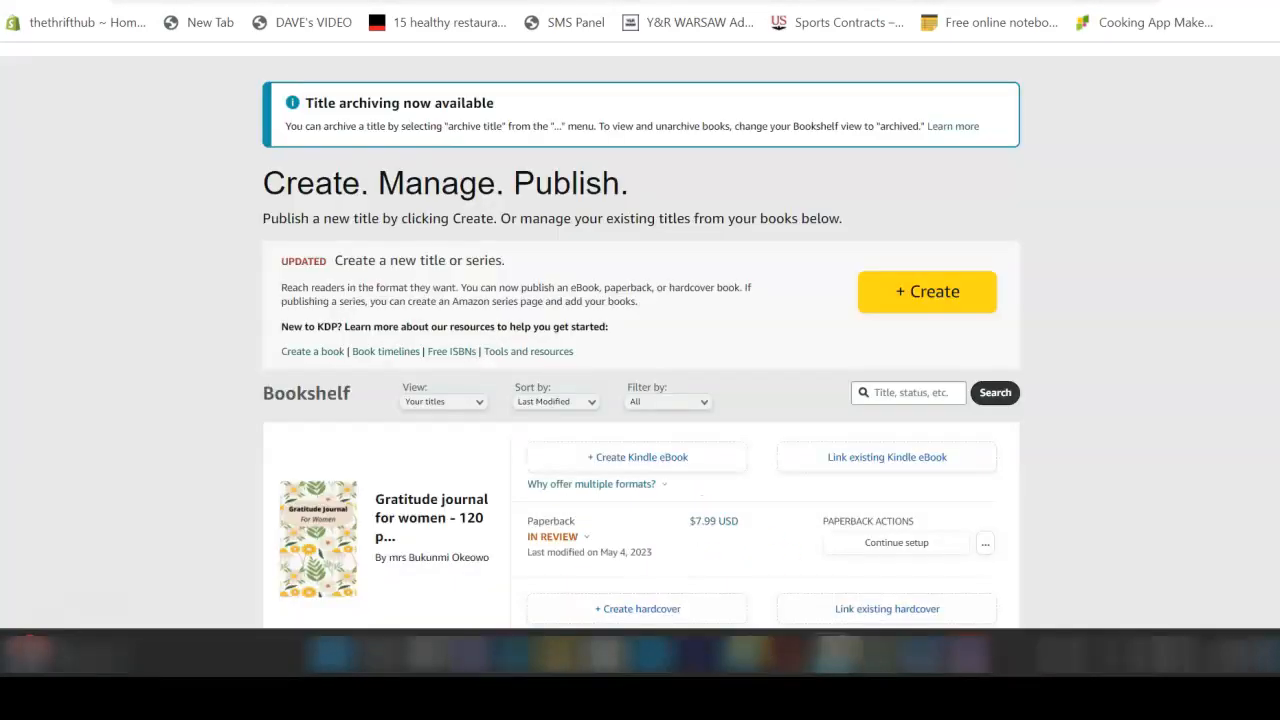
Step: In Kindle Direct Publishing, start a new paperback titled "Gratitude journal for moms - developing a gratitude mindset." with the subtitle "120 gratitude pages"
{"action": "left_click", "coordinate": [905, 291]}
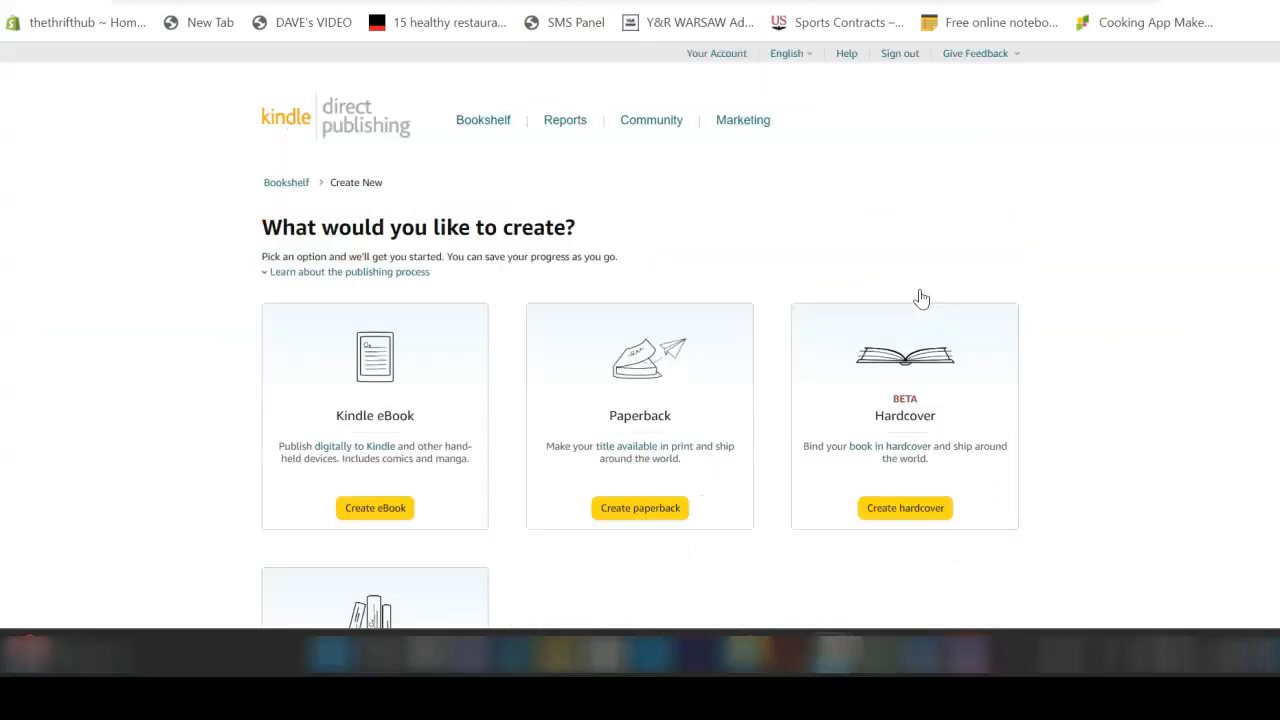
{"action": "left_click", "coordinate": [645, 508]}
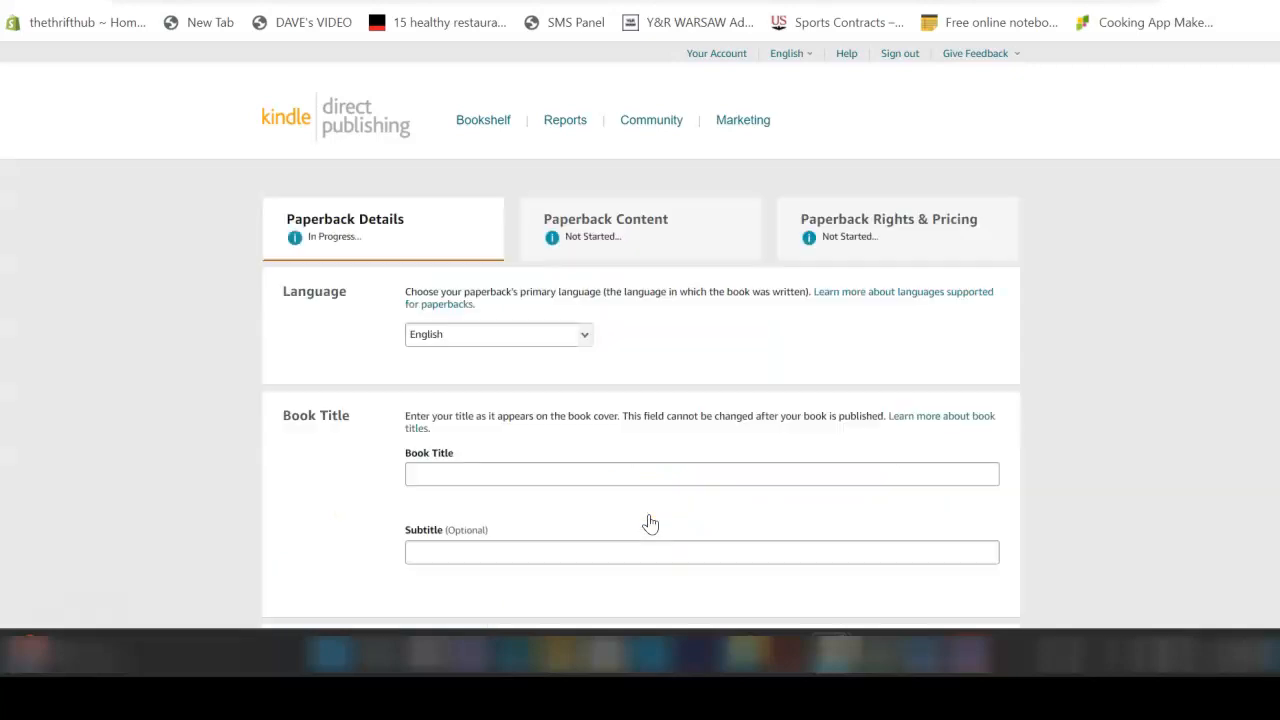
{"action": "left_click", "coordinate": [570, 474]}
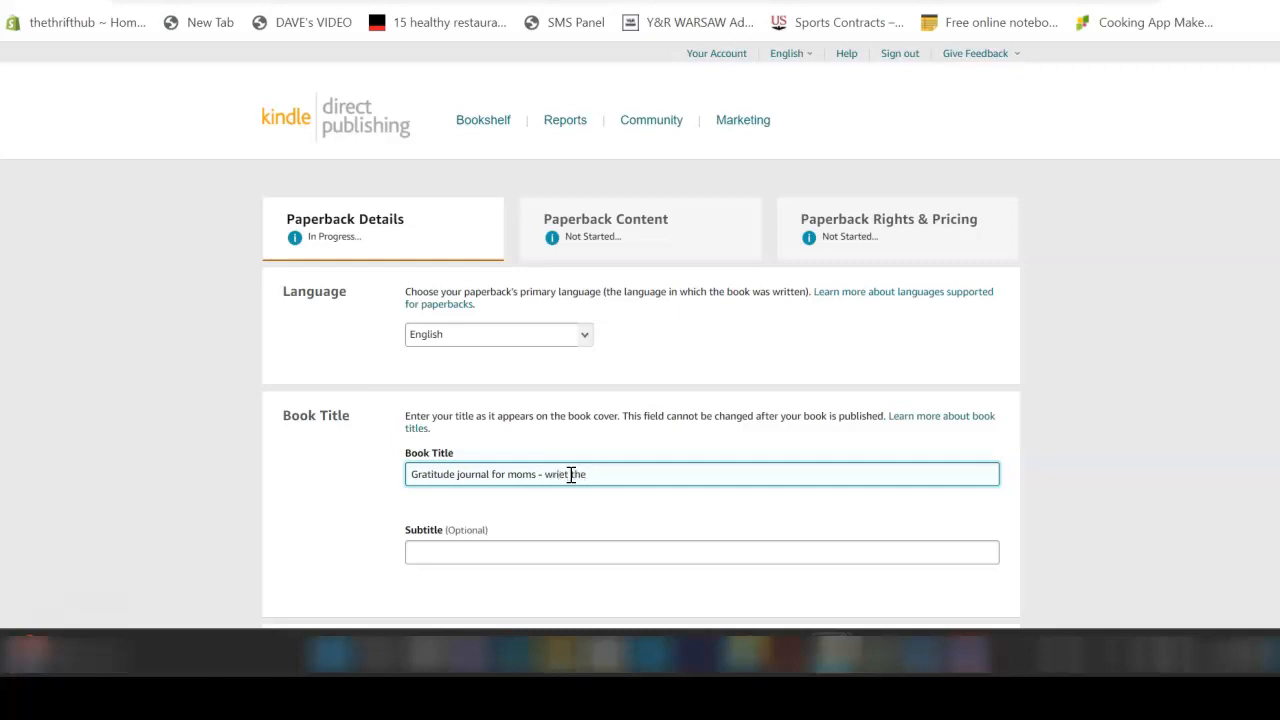
{"action": "type", "text": "."}
{"action": "left_click", "coordinate": [455, 552]}
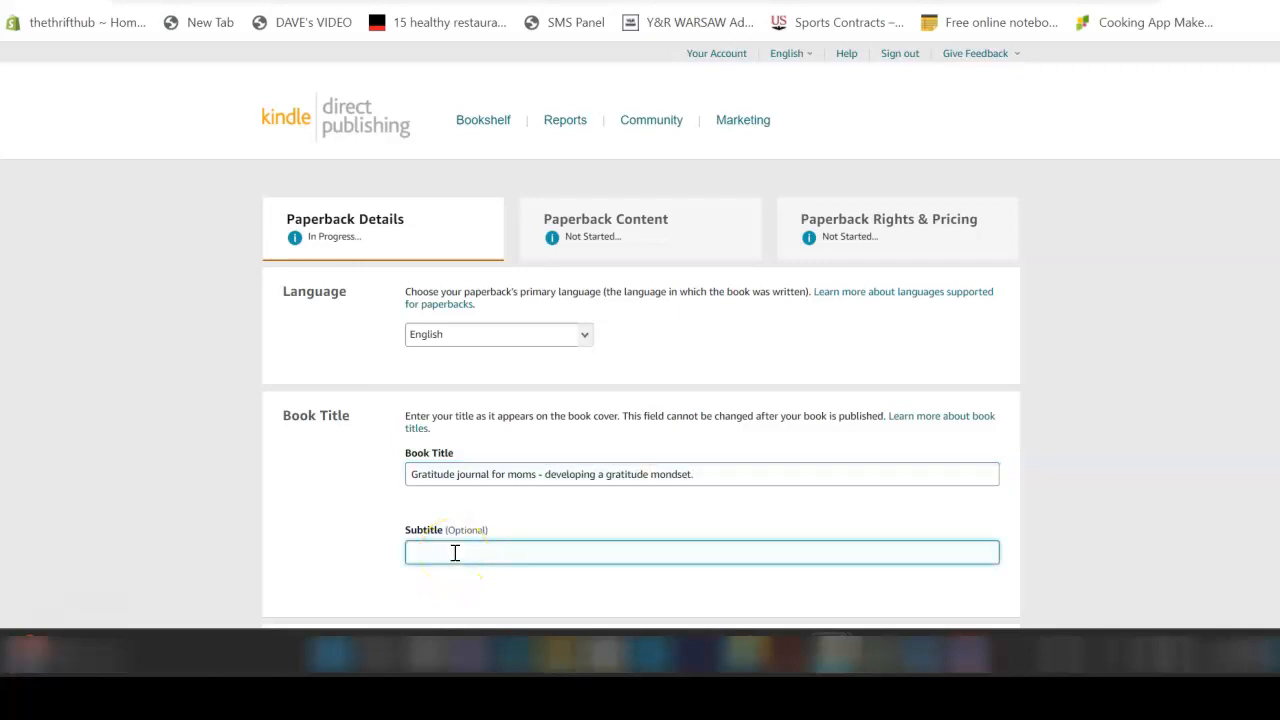
{"action": "type", "text": "gratitude pages"}
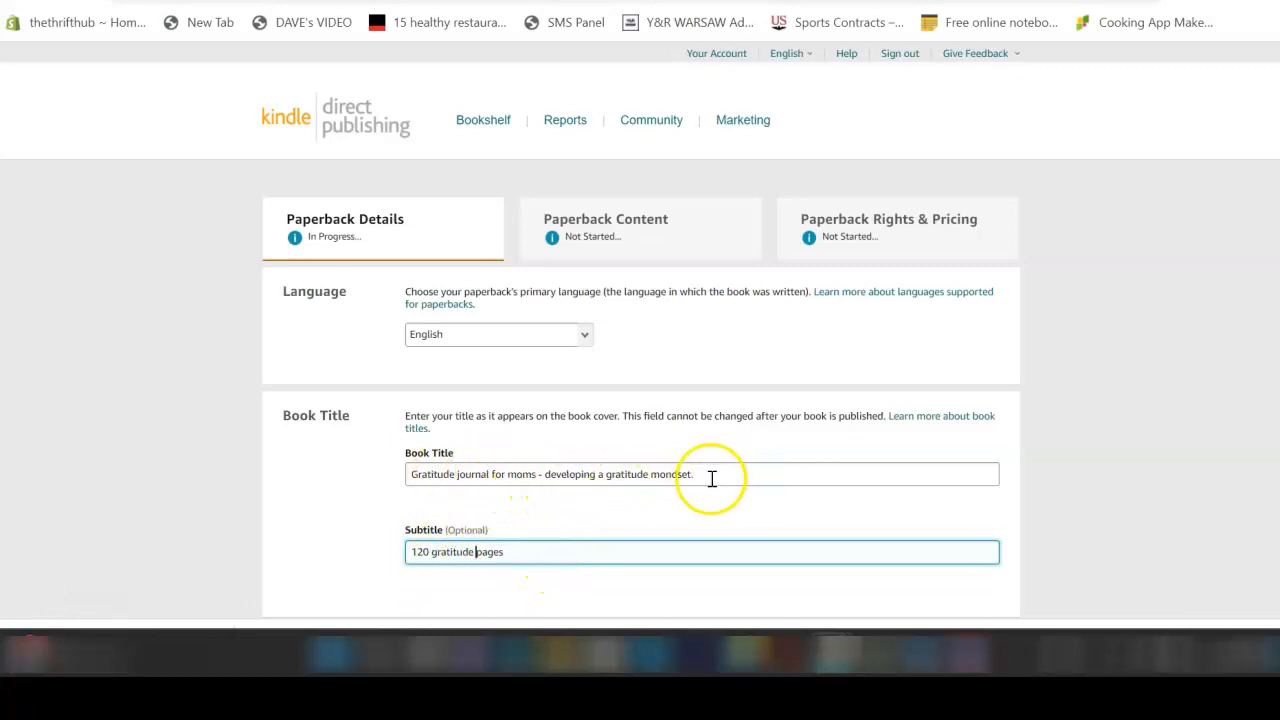
{"action": "left_click", "coordinate": [665, 473]}
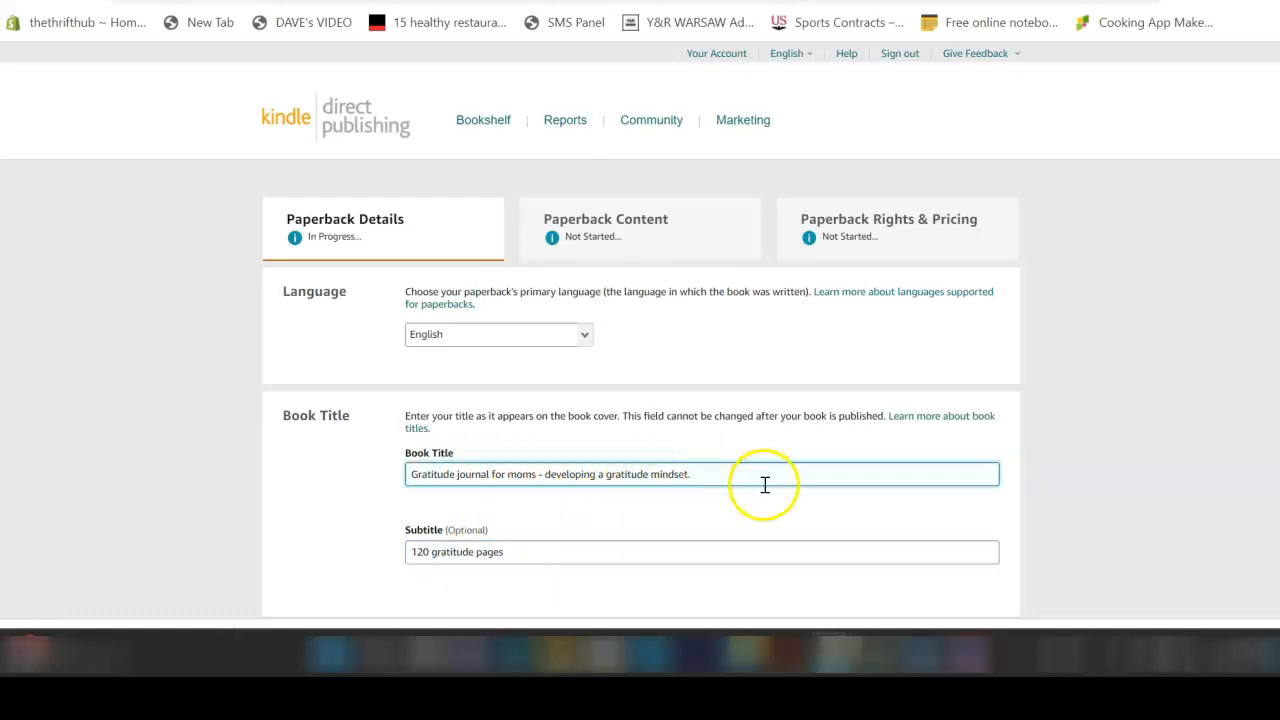
Step: Leave the series and edition details empty, enter "mrs" as the primary author's prefix and fill in the author's name
{"action": "scroll", "coordinate": [1272, 140], "scroll_direction": "down", "scroll_amount": 3}
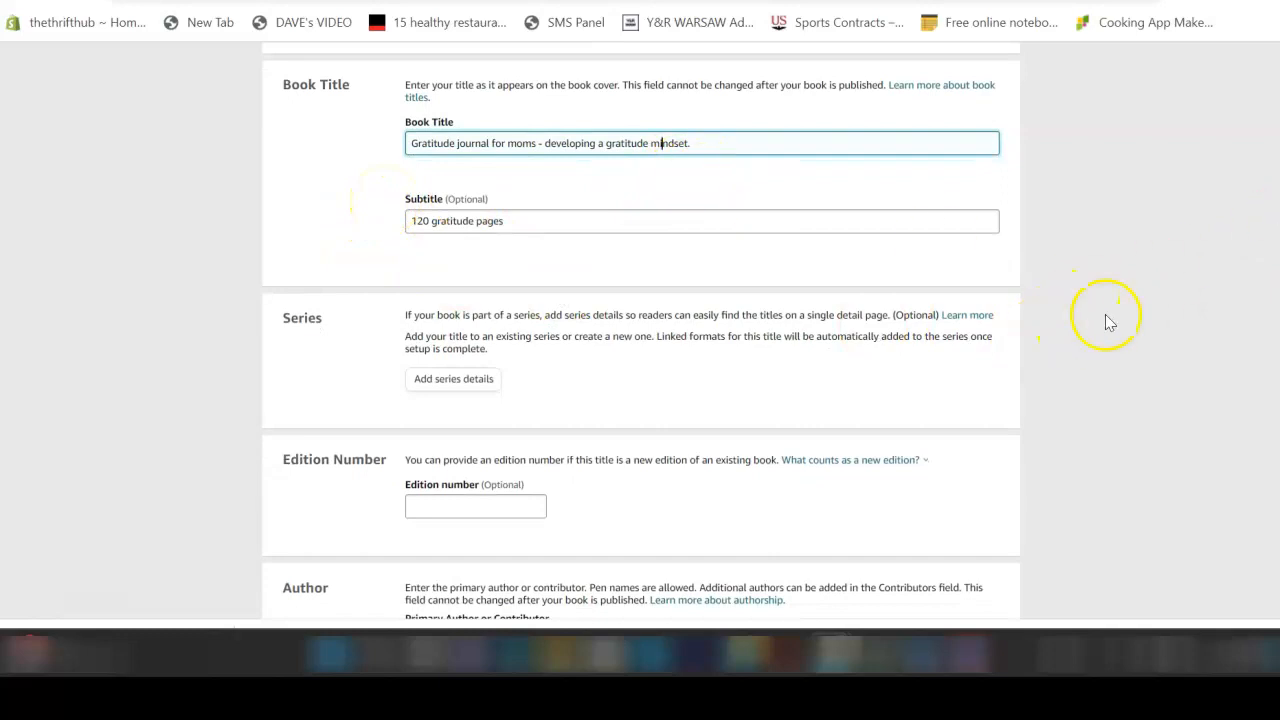
{"action": "scroll", "coordinate": [1258, 271], "scroll_direction": "down", "scroll_amount": 3}
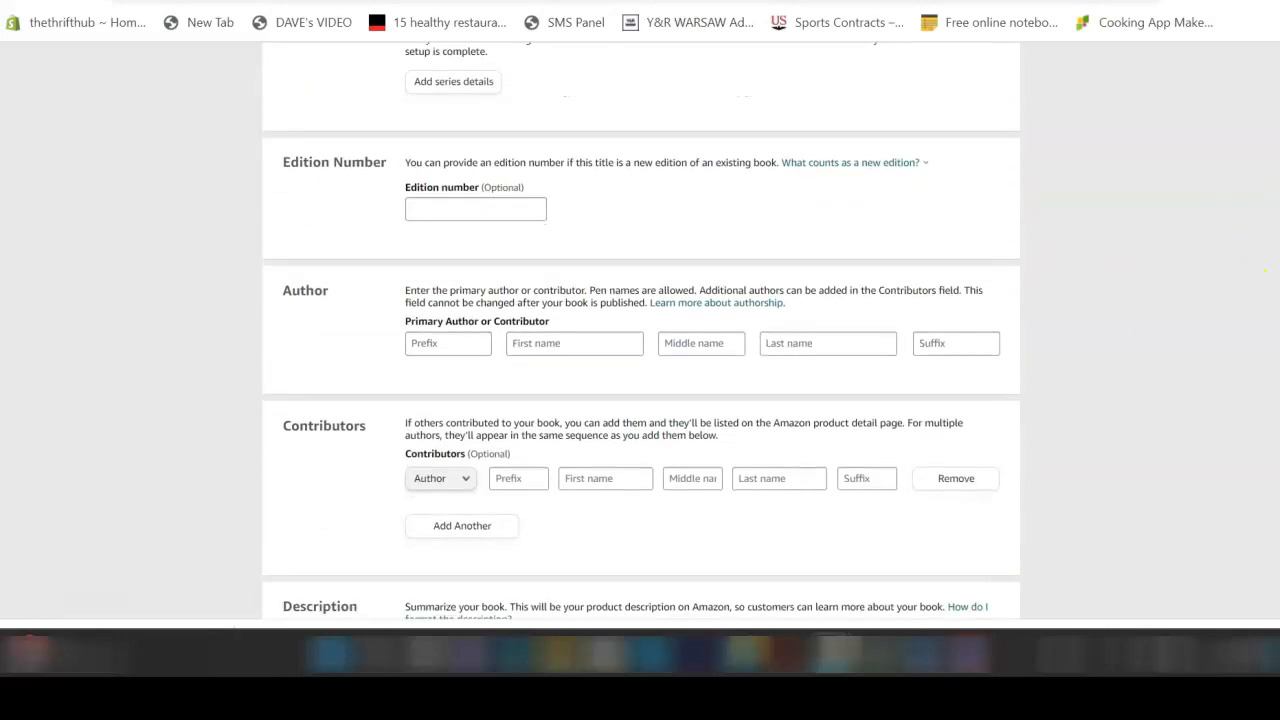
{"action": "scroll", "coordinate": [641, 338], "scroll_direction": "up", "scroll_amount": 1}
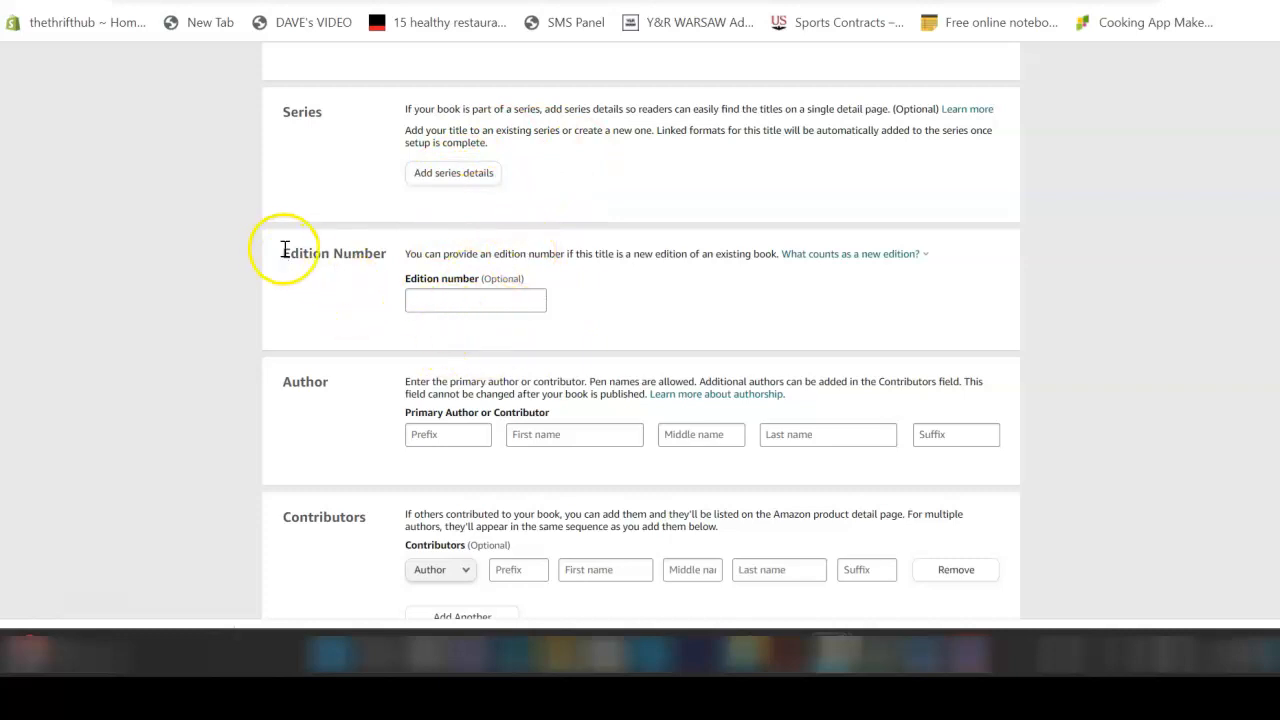
{"action": "scroll", "coordinate": [567, 388], "scroll_direction": "down", "scroll_amount": 1}
{"action": "left_click", "coordinate": [448, 332]}
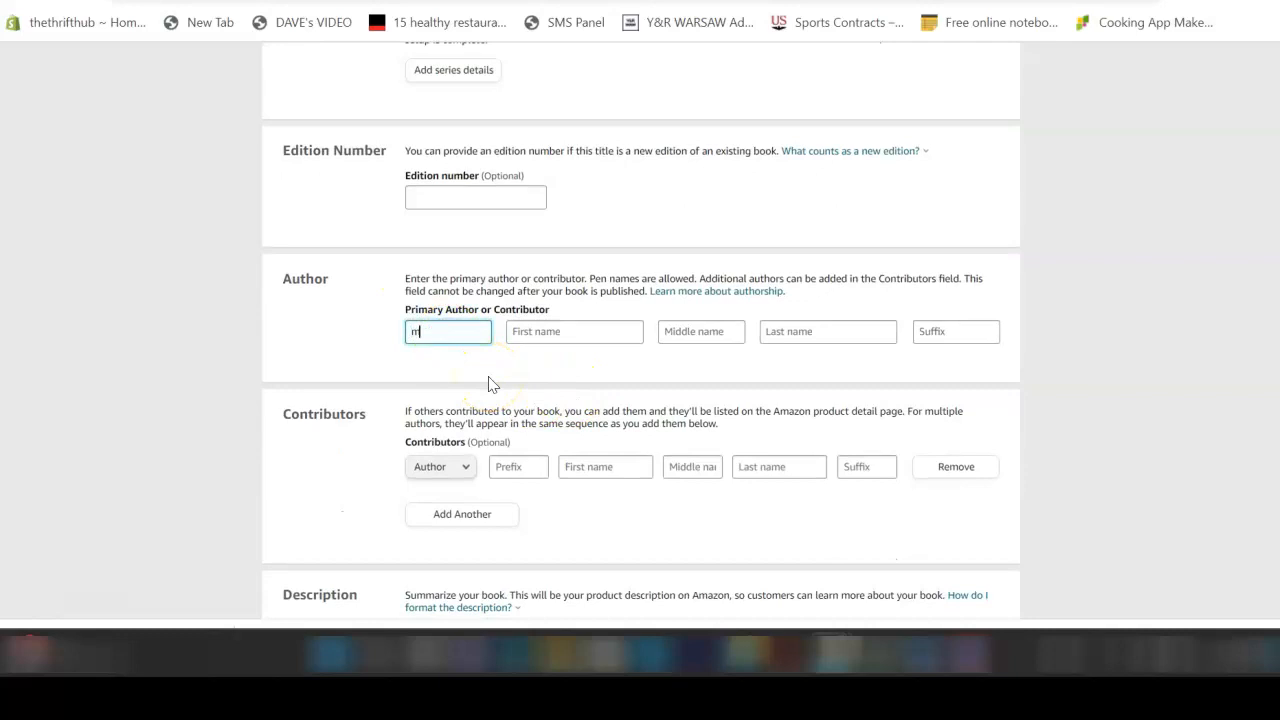
{"action": "type", "text": "mrs"}
{"action": "left_click", "coordinate": [554, 333]}
{"action": "left_click", "coordinate": [623, 390]}
Step: Enter the book description "gratitude journal for moms- helping you develope a gratitude mindset"
{"action": "scroll", "coordinate": [1140, 290], "scroll_direction": "down", "scroll_amount": 3}
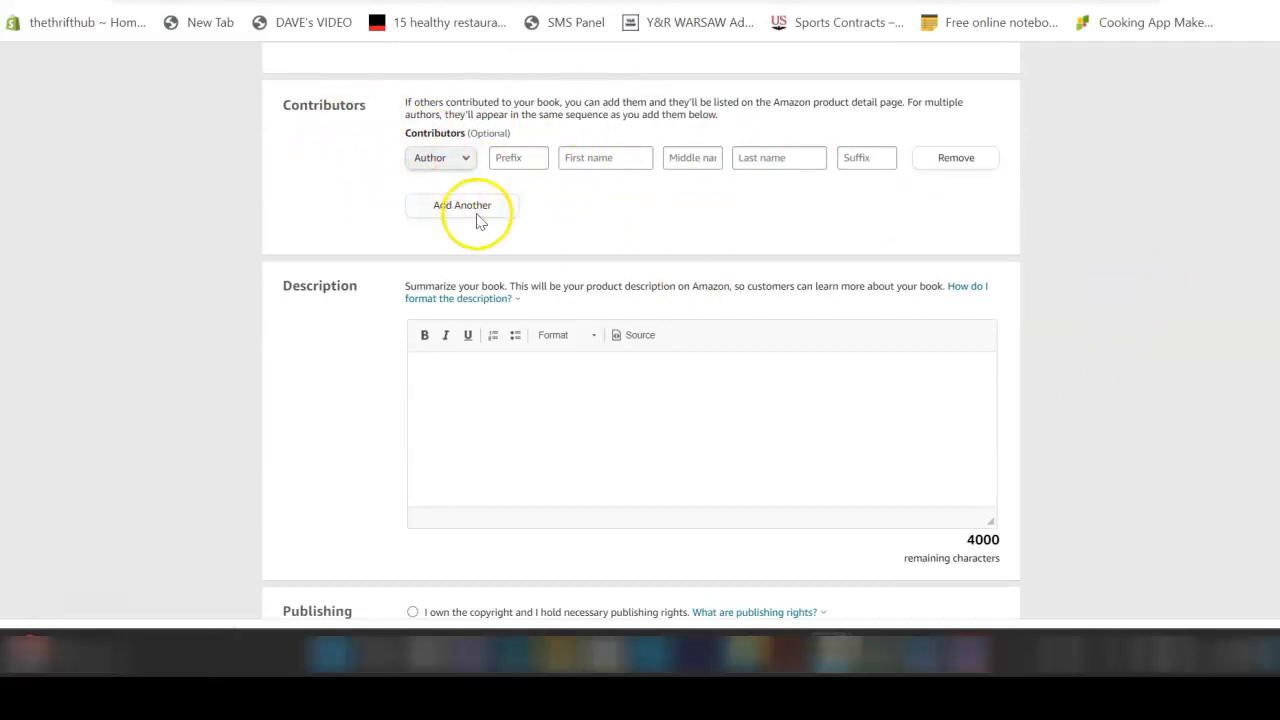
{"action": "left_click", "coordinate": [547, 364]}
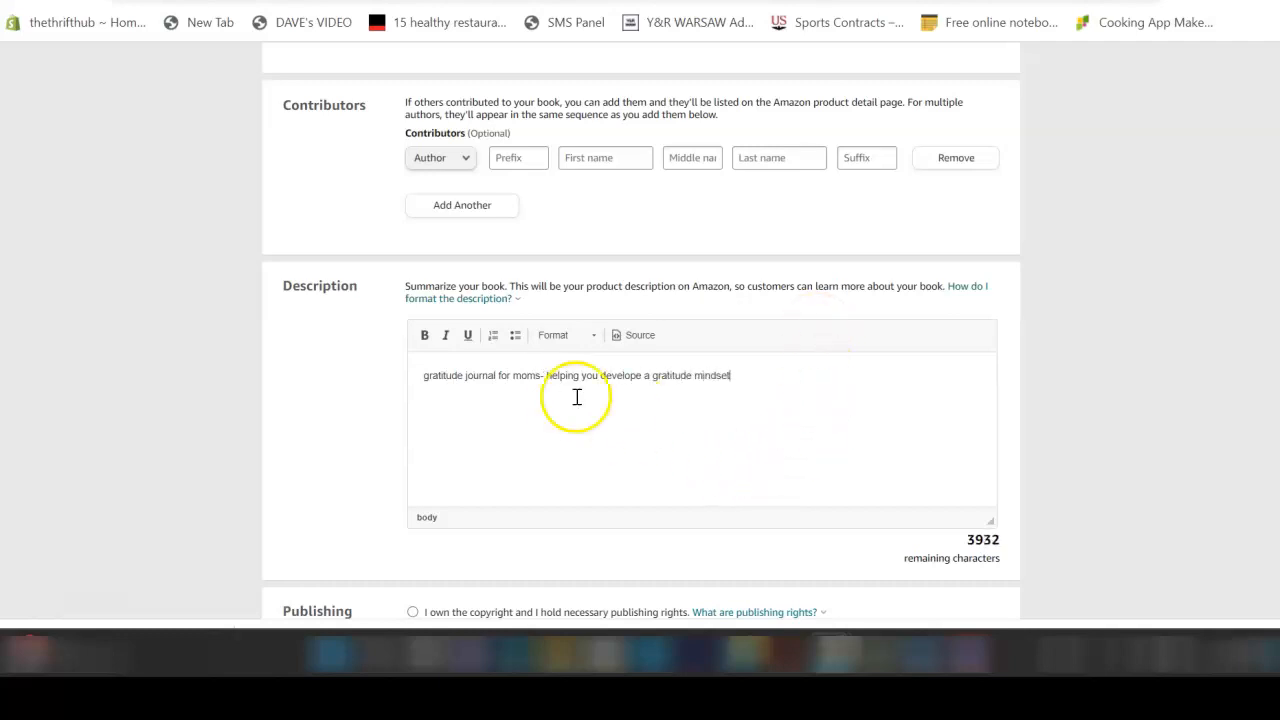
Step: Switch to Book Bolt and search its keyword research tool for "gratitude journal for moms"
{"action": "scroll", "coordinate": [723, 446], "scroll_direction": "down", "scroll_amount": 4}
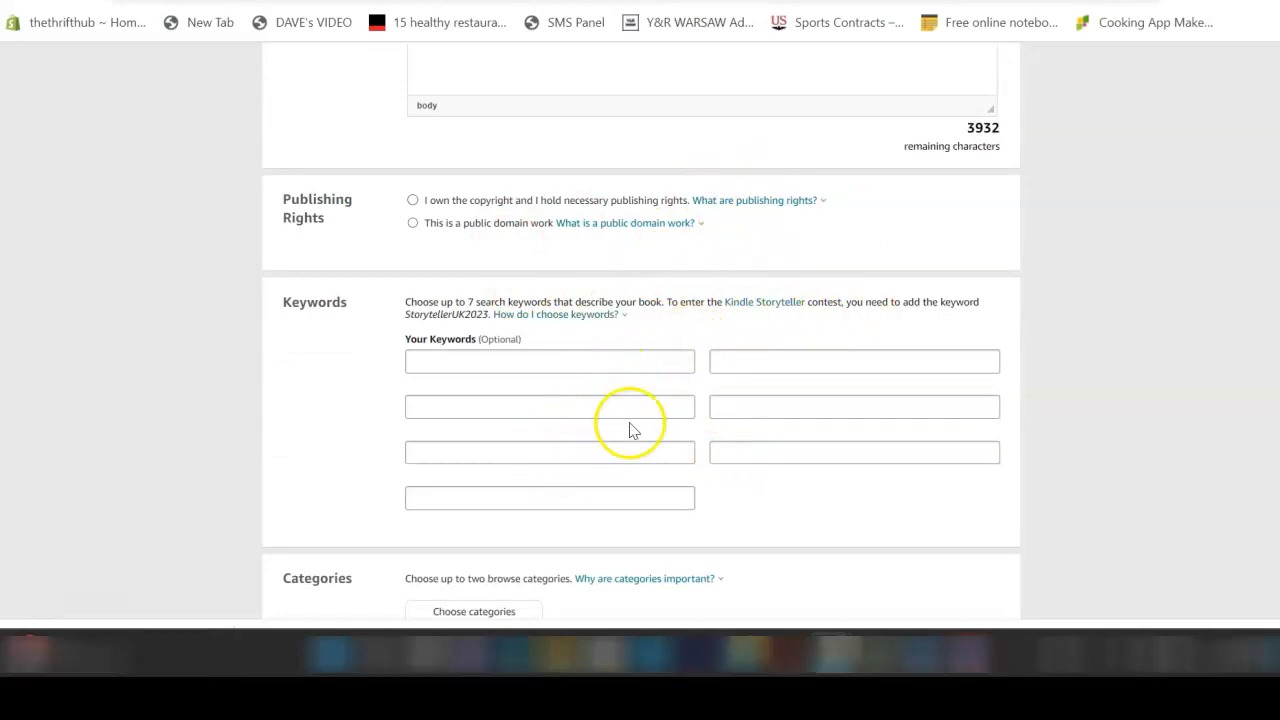
{"action": "scroll", "coordinate": [630, 424], "scroll_direction": "down", "scroll_amount": 2}
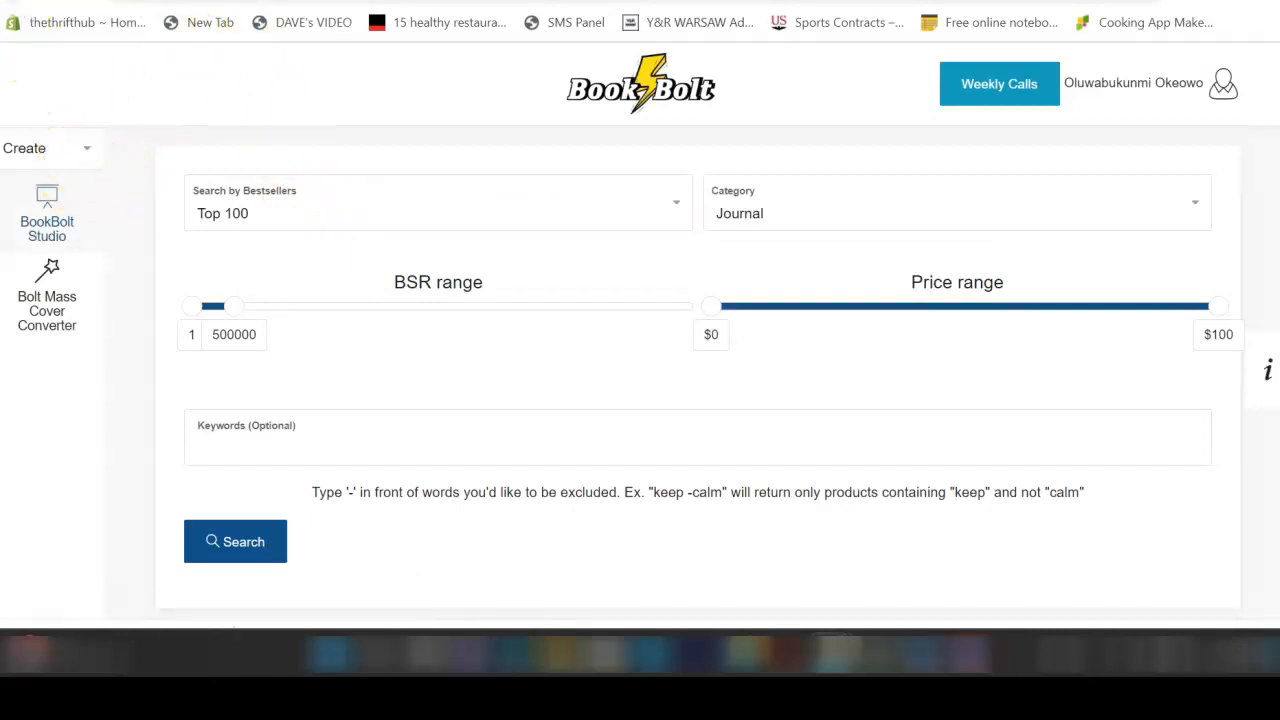
{"action": "scroll", "coordinate": [94, 217], "scroll_direction": "down", "scroll_amount": 3}
{"action": "scroll", "coordinate": [100, 200], "scroll_direction": "down", "scroll_amount": 2}
{"action": "scroll", "coordinate": [92, 334], "scroll_direction": "down", "scroll_amount": 4}
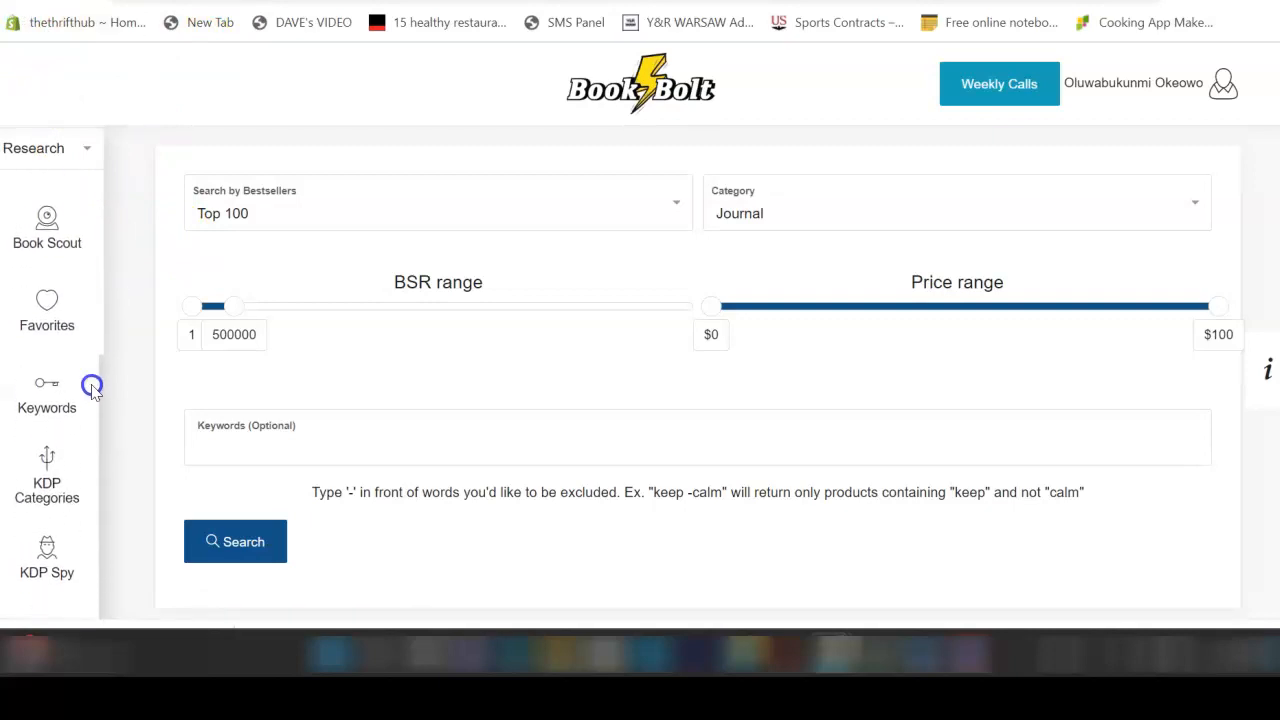
{"action": "left_click", "coordinate": [46, 392]}
{"action": "left_click", "coordinate": [161, 160]}
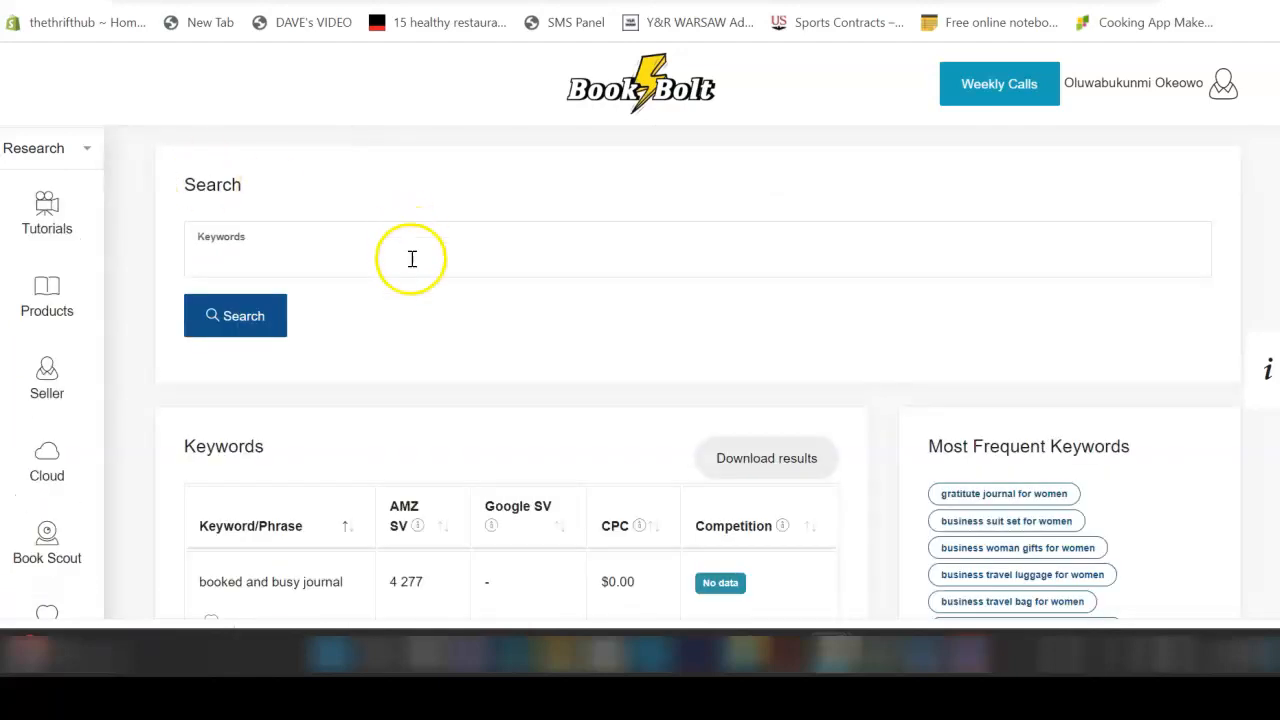
{"action": "left_click", "coordinate": [373, 260]}
{"action": "type", "text": "gr"}
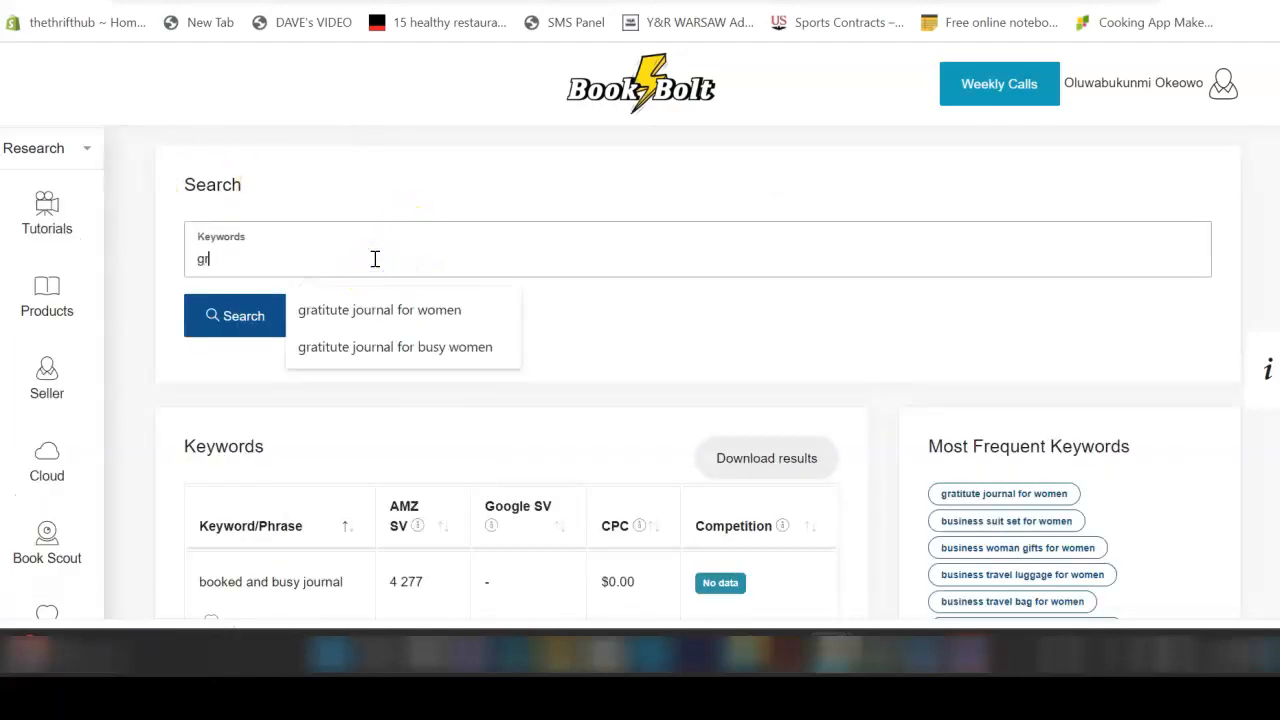
{"action": "type", "text": "atitude journal"}
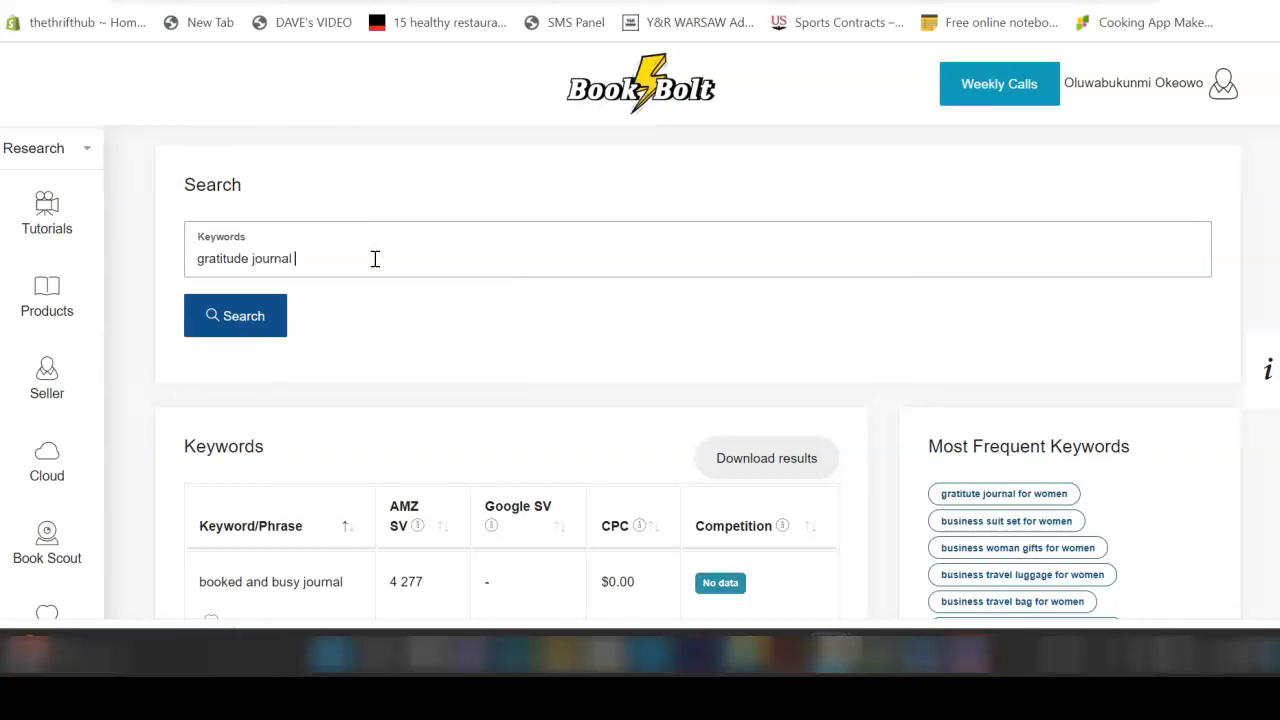
{"action": "type", "text": " for moms"}
{"action": "key", "text": "Return"}
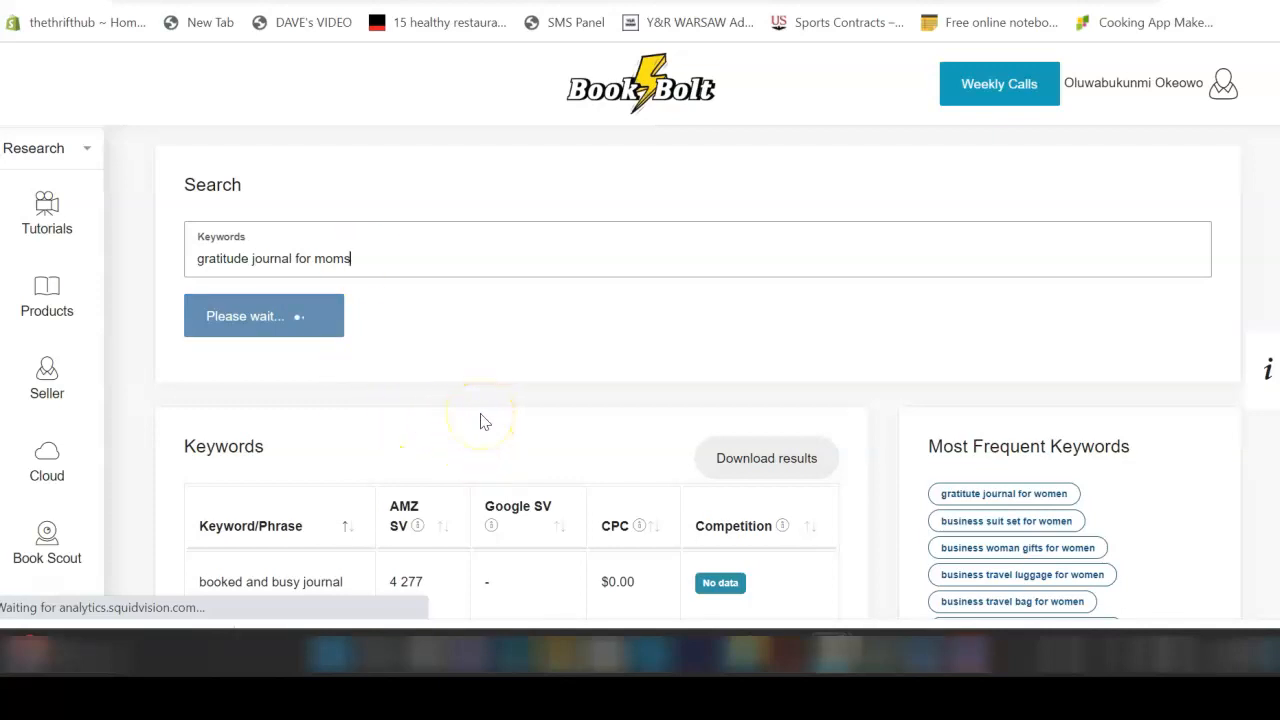
Step: Sort the keyword results by highest Amazon search volume and then by highest Google search volume
{"action": "scroll", "coordinate": [480, 421], "scroll_direction": "down", "scroll_amount": 3}
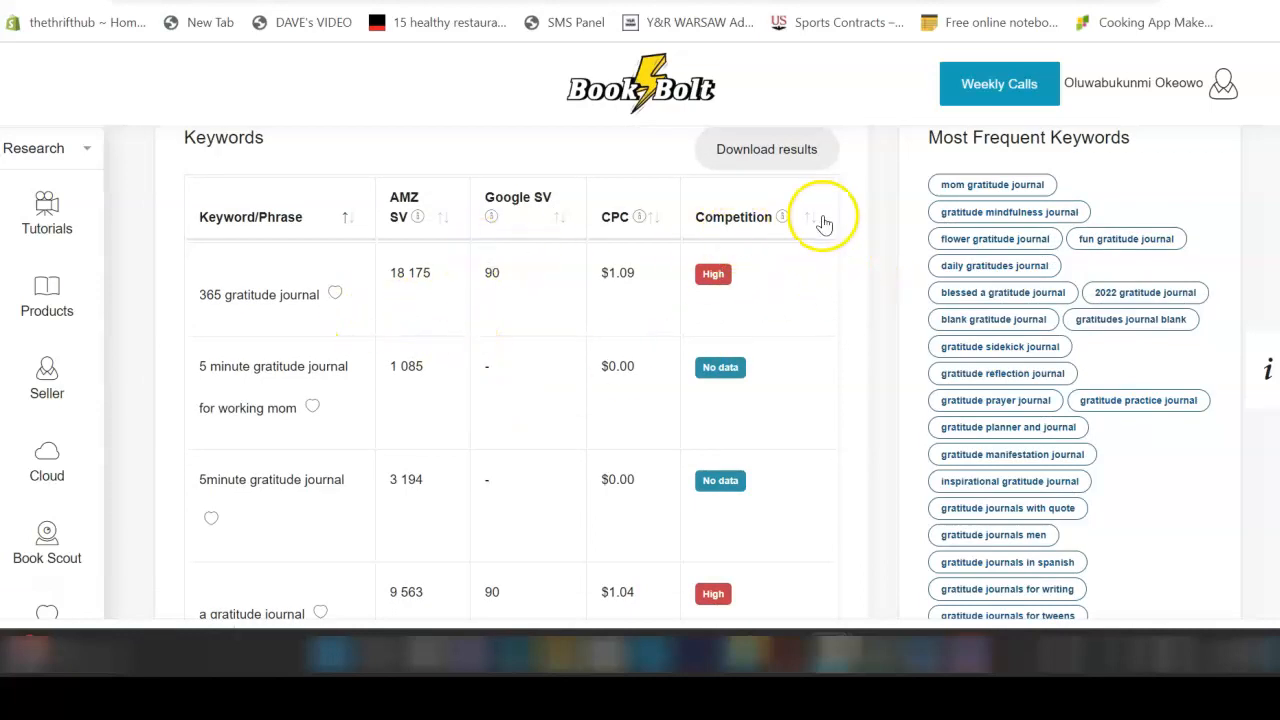
{"action": "left_click", "coordinate": [447, 218]}
{"action": "left_click", "coordinate": [447, 218]}
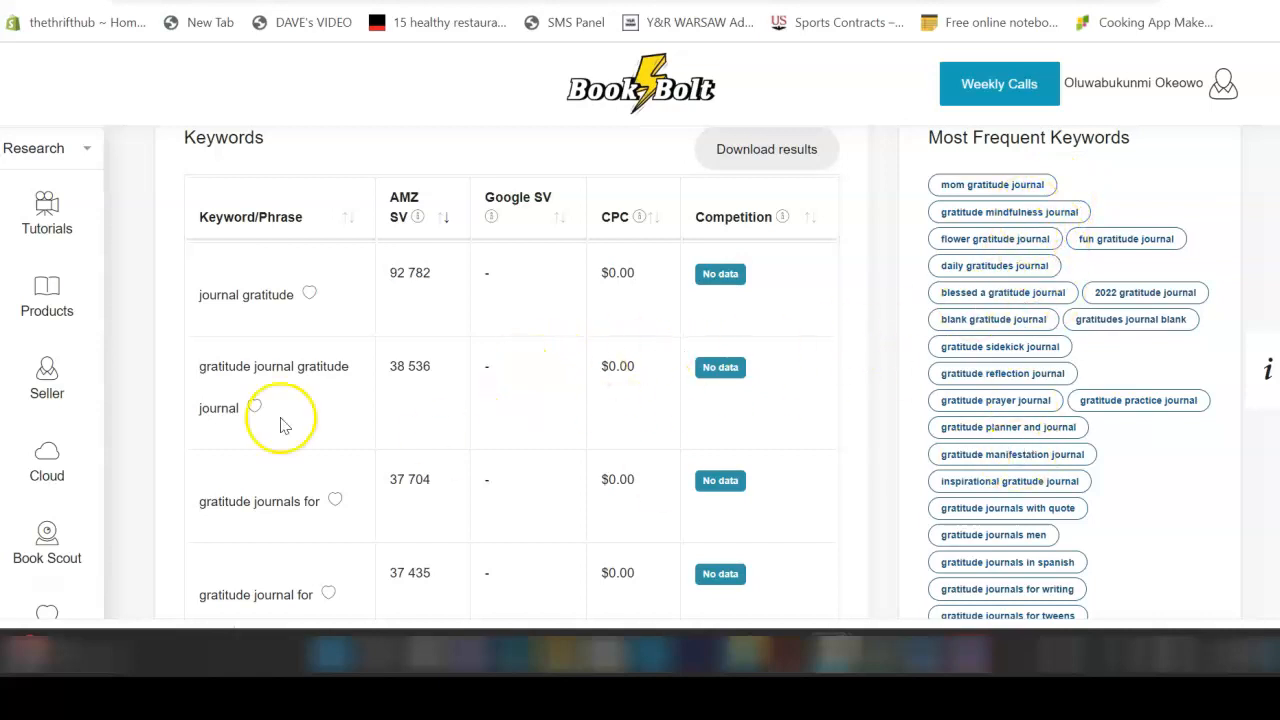
{"action": "left_click", "coordinate": [444, 220]}
{"action": "left_click", "coordinate": [445, 222]}
{"action": "left_click", "coordinate": [450, 230]}
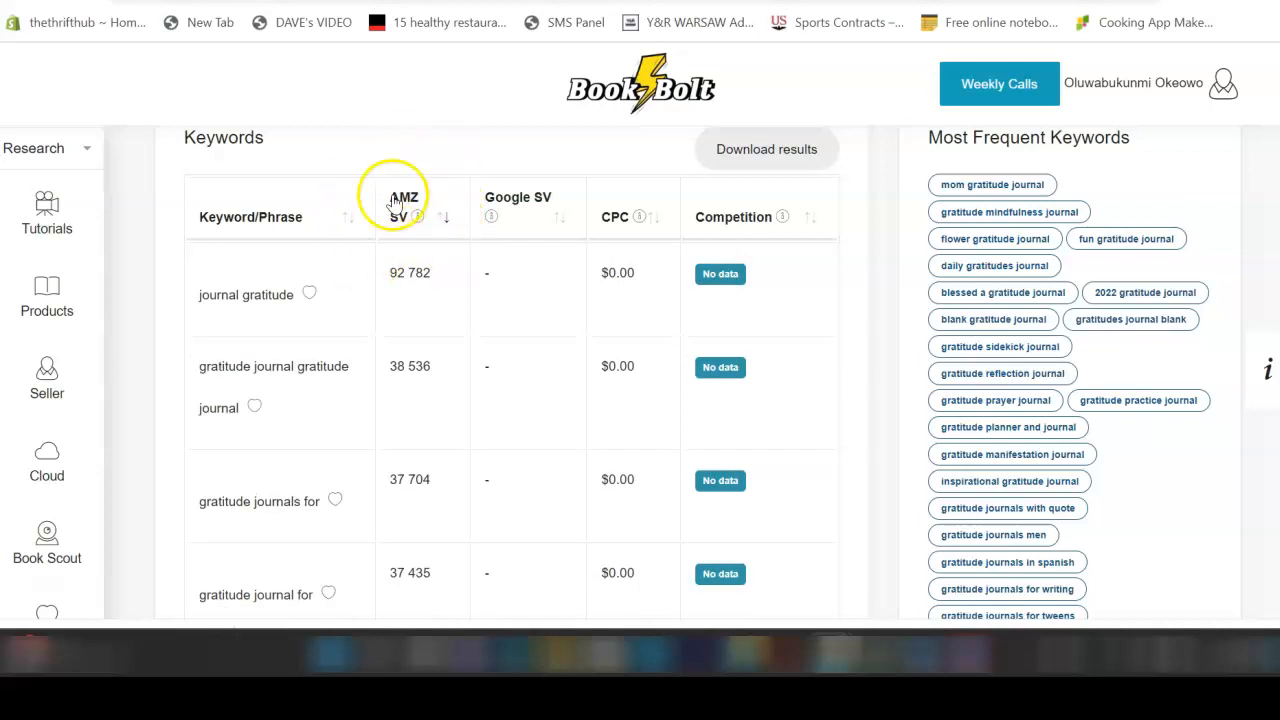
{"action": "left_click", "coordinate": [564, 220]}
{"action": "left_click", "coordinate": [565, 222]}
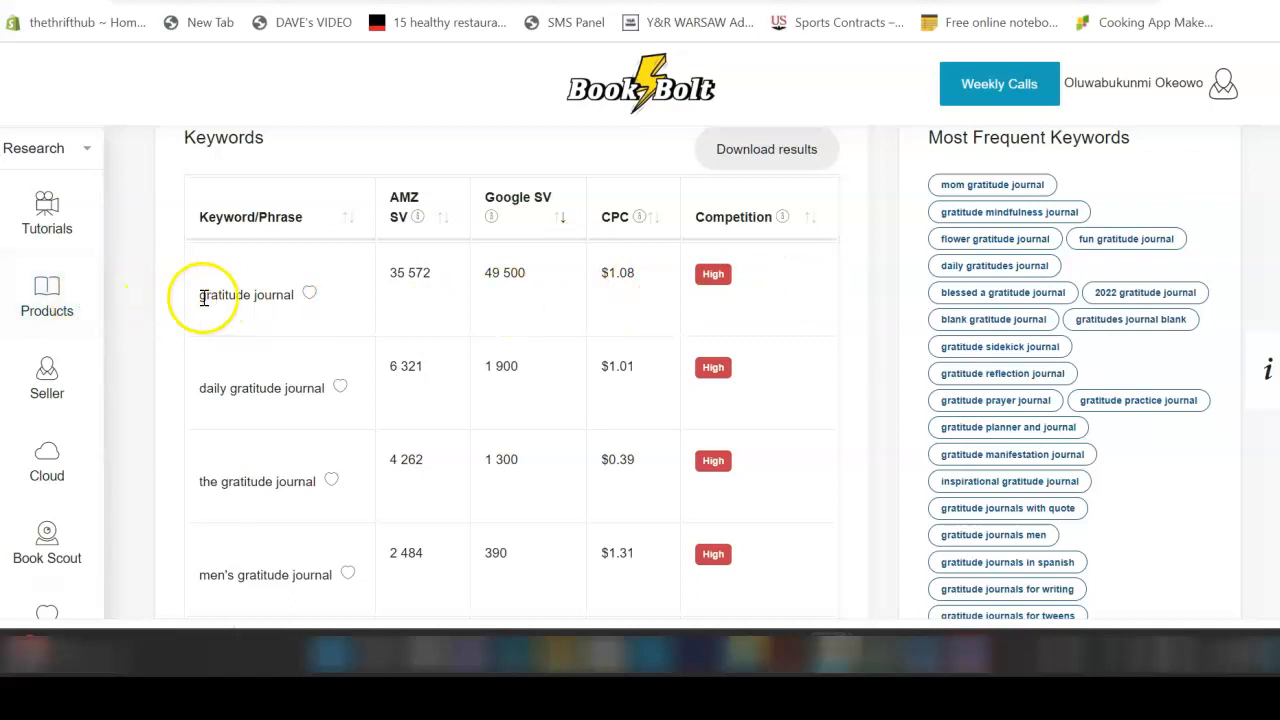
Step: Copy "gratitude journal" and "daily gratitude journal" from the Book Bolt results into two of the KDP paperback's keyword fields
{"action": "left_click_drag", "start_coordinate": [202, 296], "coordinate": [265, 307]}
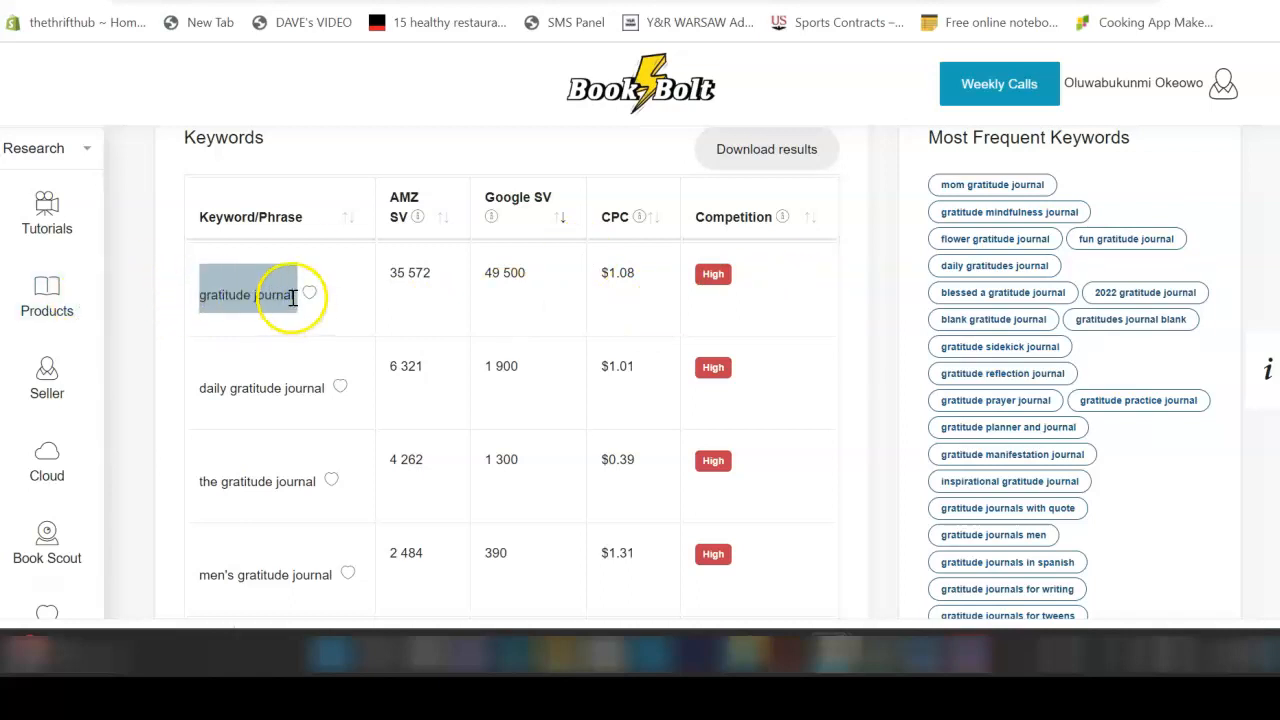
{"action": "left_click", "coordinate": [430, 3]}
{"action": "left_click", "coordinate": [517, 152]}
{"action": "type", "text": "gratitude journal"}
{"action": "left_click", "coordinate": [300, 3]}
{"action": "left_click_drag", "start_coordinate": [200, 386], "coordinate": [329, 405]}
{"action": "left_click", "coordinate": [433, 3]}
{"action": "left_click", "coordinate": [510, 195]}
{"action": "type", "text": "daily gratitude journal"}
Step: Copy "the gratitude journal" and "mom gratitude journal" from Book Bolt into the next two KDP keyword fields
{"action": "left_click", "coordinate": [300, 3]}
{"action": "left_click_drag", "start_coordinate": [196, 480], "coordinate": [322, 488]}
{"action": "left_click", "coordinate": [433, 3]}
{"action": "left_click", "coordinate": [550, 246]}
{"action": "type", "text": "the gratitude journal"}
{"action": "left_click", "coordinate": [300, 3]}
{"action": "left_click_drag", "start_coordinate": [941, 184], "coordinate": [1018, 188]}
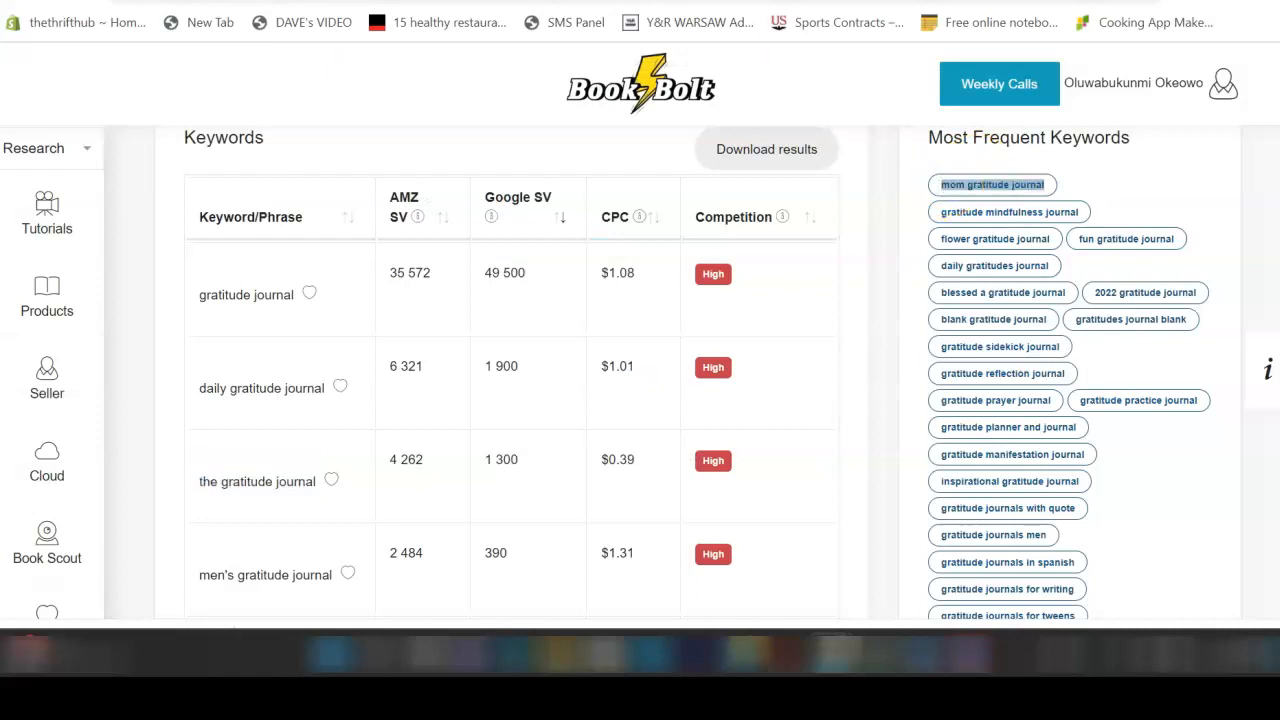
{"action": "left_click", "coordinate": [433, 3]}
{"action": "left_click", "coordinate": [550, 291]}
{"action": "type", "text": "mom gratitude journal"}
Step: Find "my gratitude journal" and "creative gratitude journal" in the Book Bolt results and add both as KDP keywords
{"action": "left_click", "coordinate": [300, 3]}
{"action": "scroll", "coordinate": [226, 483], "scroll_direction": "down", "scroll_amount": 3}
{"action": "left_click_drag", "start_coordinate": [200, 360], "coordinate": [334, 362]}
{"action": "left_click", "coordinate": [433, 3]}
{"action": "left_click", "coordinate": [300, 3]}
{"action": "scroll", "coordinate": [314, 457], "scroll_direction": "down", "scroll_amount": 6}
{"action": "left_click_drag", "start_coordinate": [197, 432], "coordinate": [345, 436]}
{"action": "left_click", "coordinate": [433, 3]}
{"action": "left_click", "coordinate": [751, 205]}
{"action": "key", "text": "ctrl+v"}
Step: Copy "daily gratitudes journal" from Book Bolt's most frequent keywords into the last empty KDP keyword field
{"action": "left_click", "coordinate": [300, 3]}
{"action": "scroll", "coordinate": [770, 345], "scroll_direction": "up", "scroll_amount": 8}
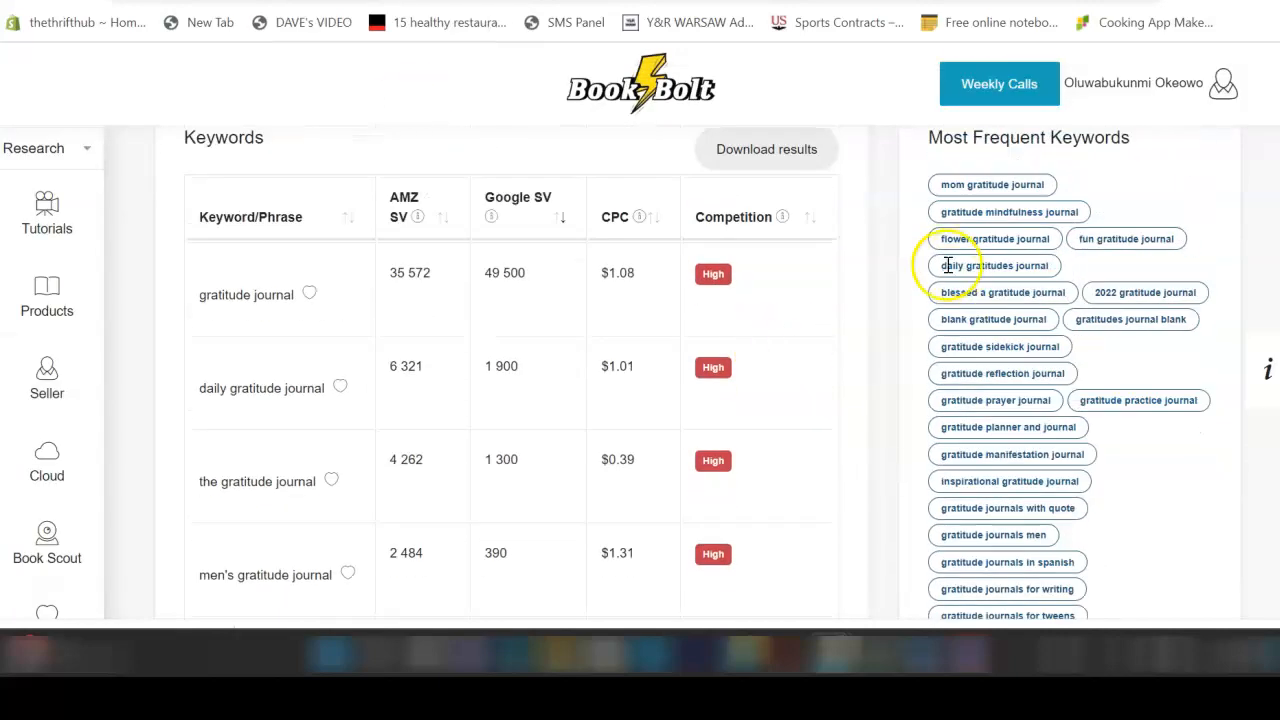
{"action": "left_click", "coordinate": [433, 3]}
{"action": "left_click", "coordinate": [821, 246]}
{"action": "type", "text": "daily gratitudes journal"}
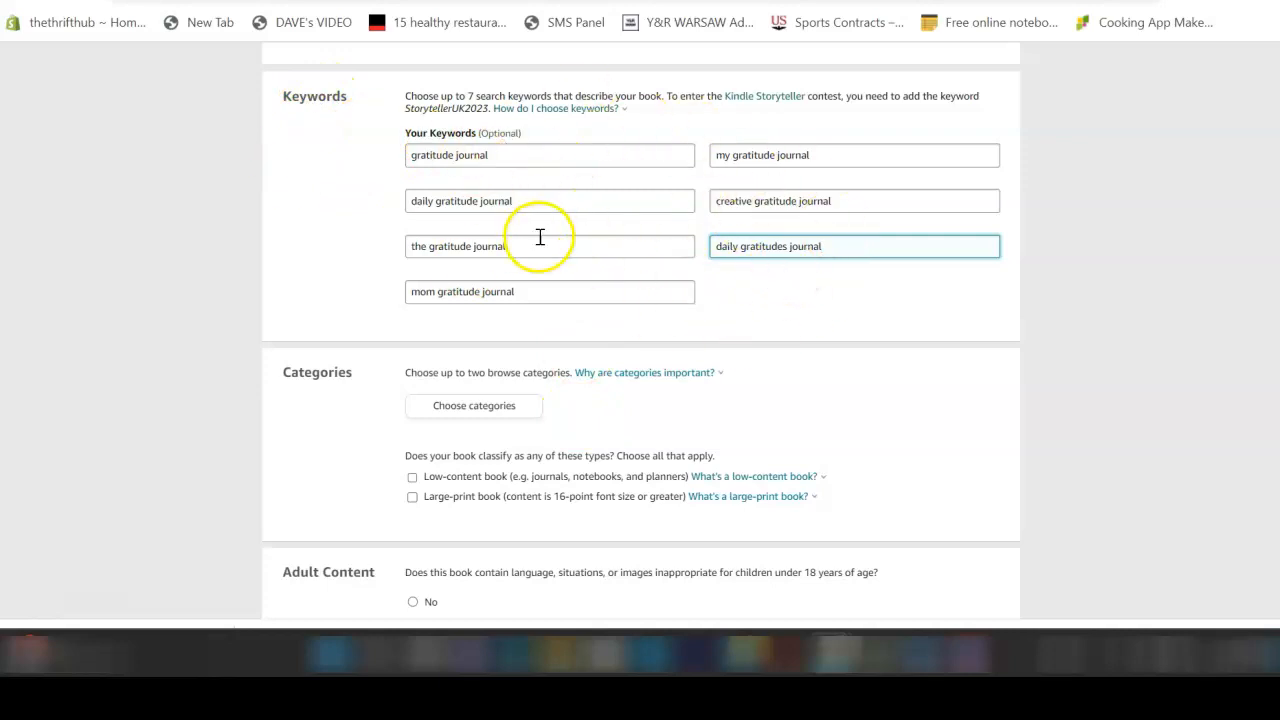
Step: Check the paperback's category options in KDP, then switch to Book Bolt and open its KDP Category Finder
{"action": "scroll", "coordinate": [700, 330], "scroll_direction": "down", "scroll_amount": 2}
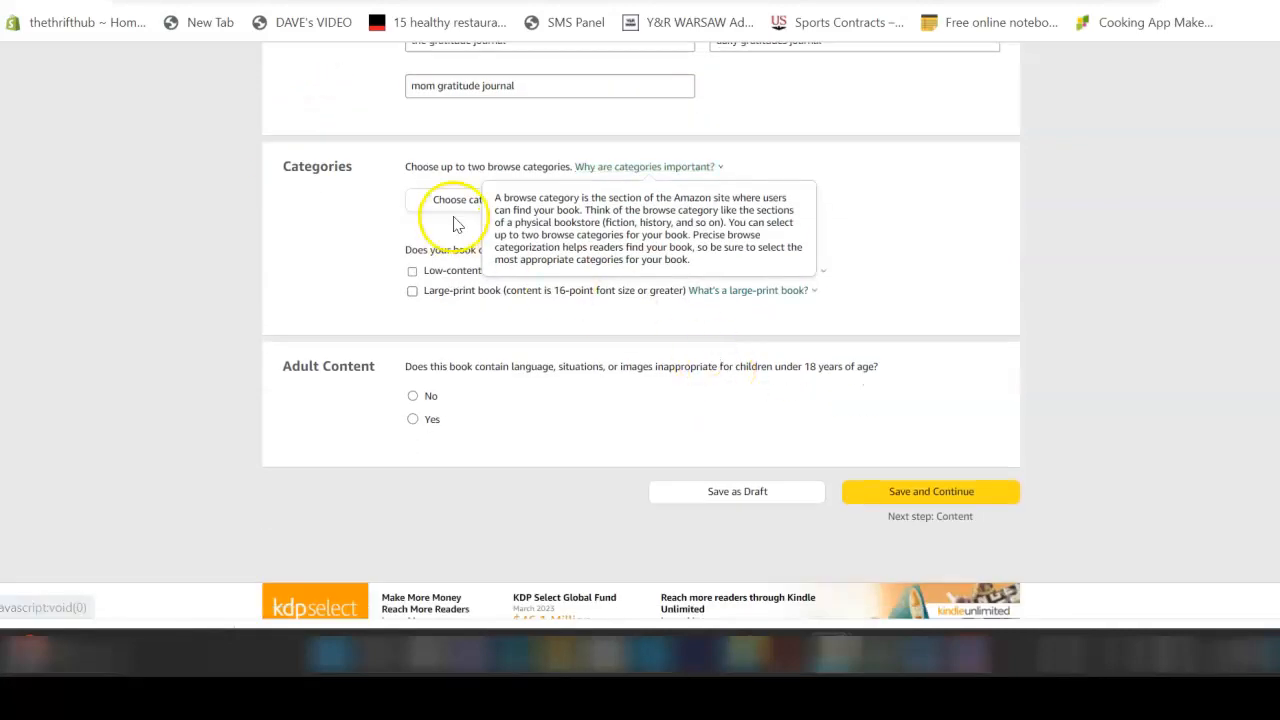
{"action": "left_click", "coordinate": [457, 208]}
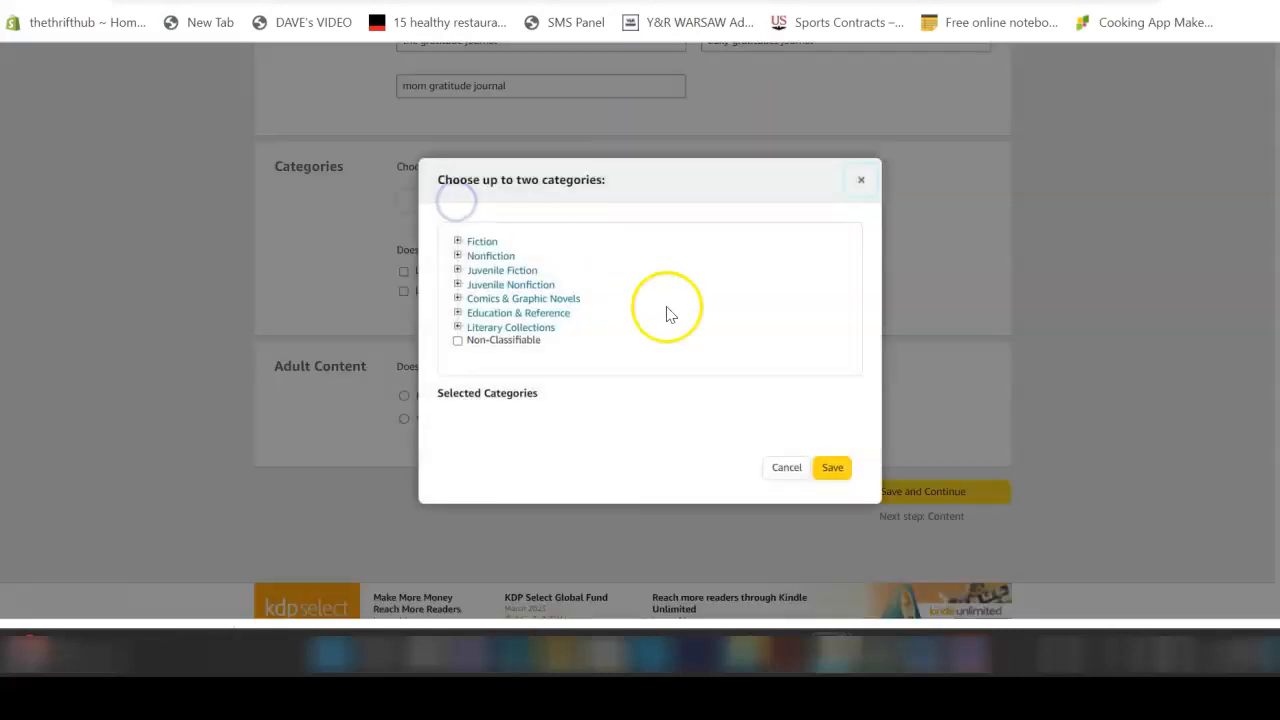
{"action": "left_click", "coordinate": [377, 219]}
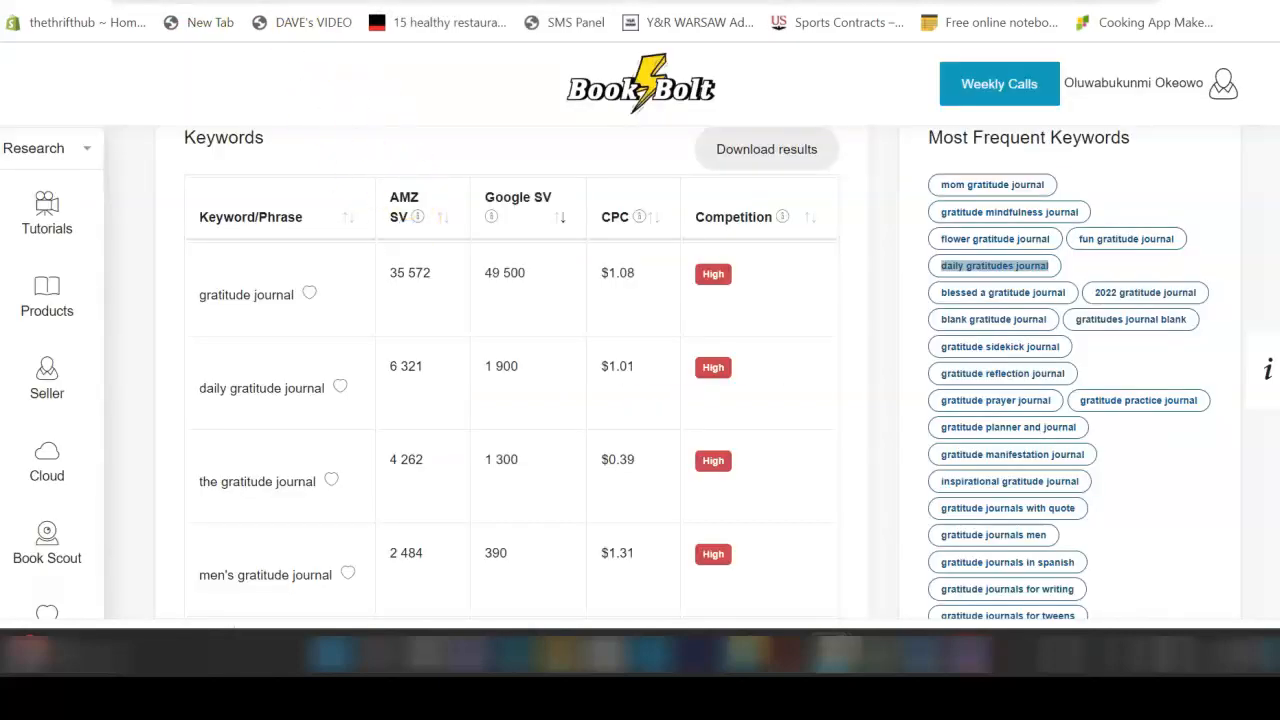
{"action": "scroll", "coordinate": [97, 260], "scroll_direction": "down", "scroll_amount": 3}
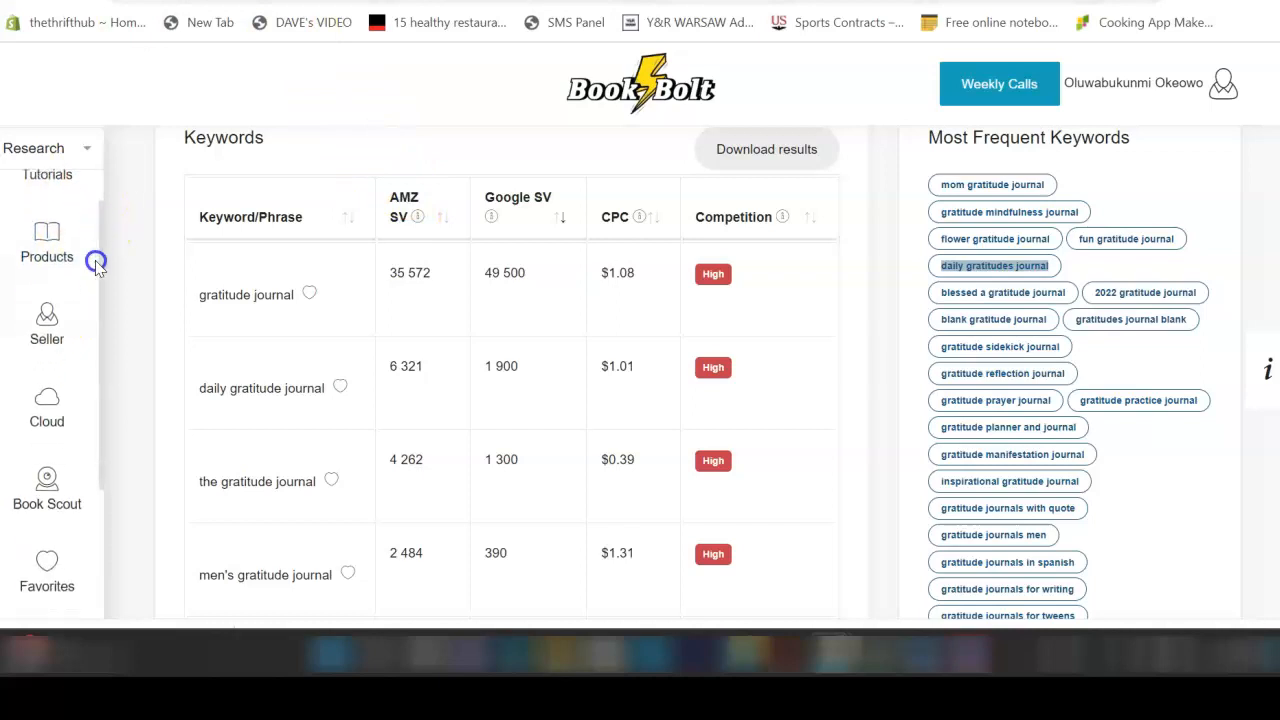
{"action": "left_click", "coordinate": [66, 428]}
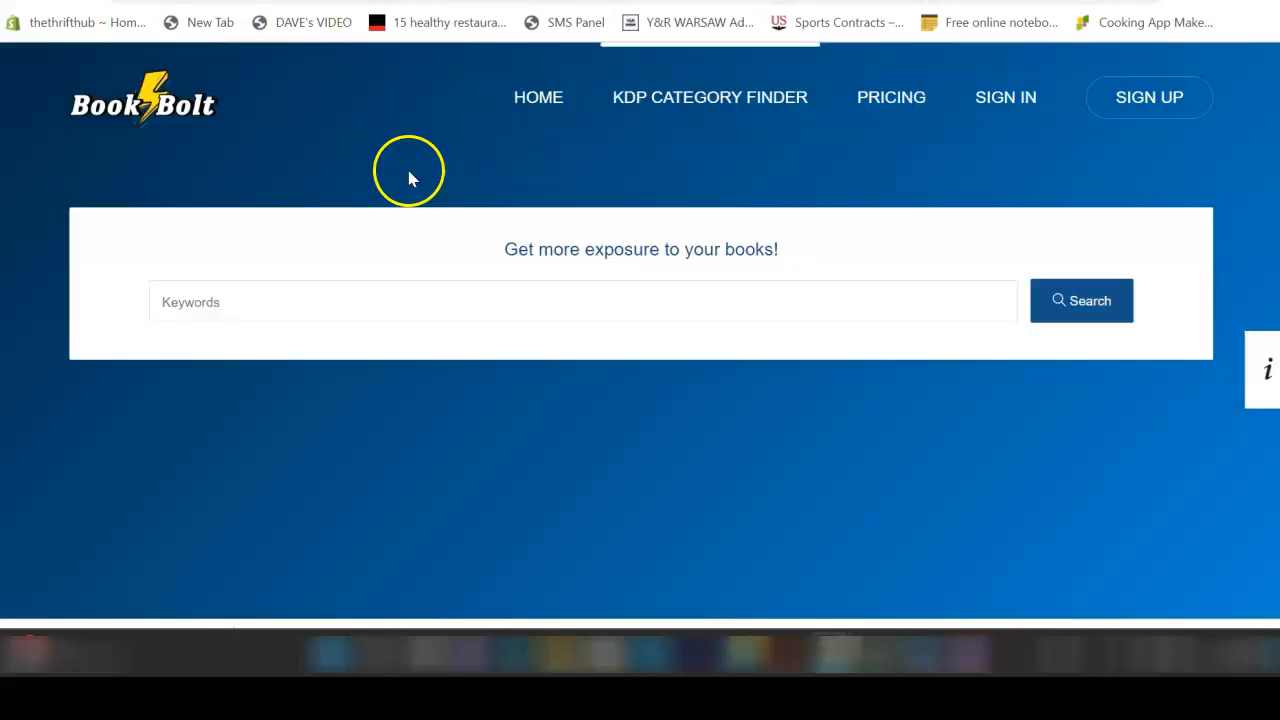
Step: Search the KDP Category Finder for "gratitude journal for moms"
{"action": "left_click", "coordinate": [405, 300]}
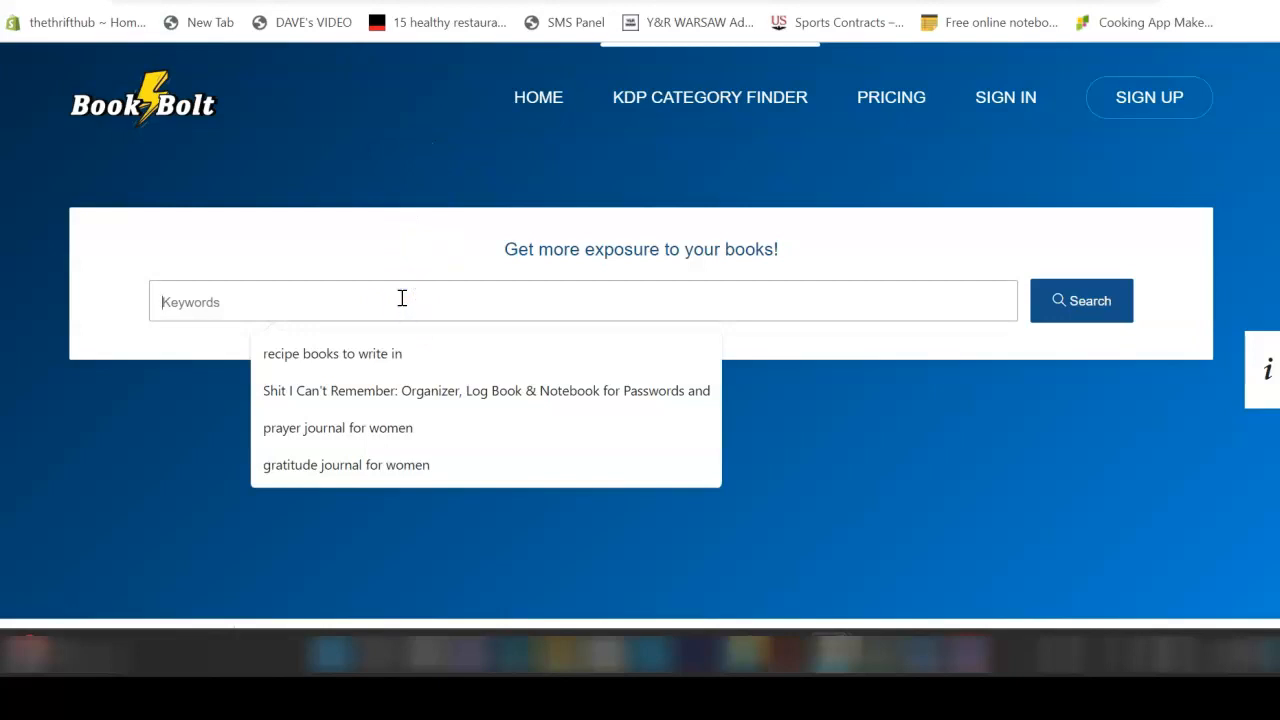
{"action": "type", "text": "gratitude journal for women"}
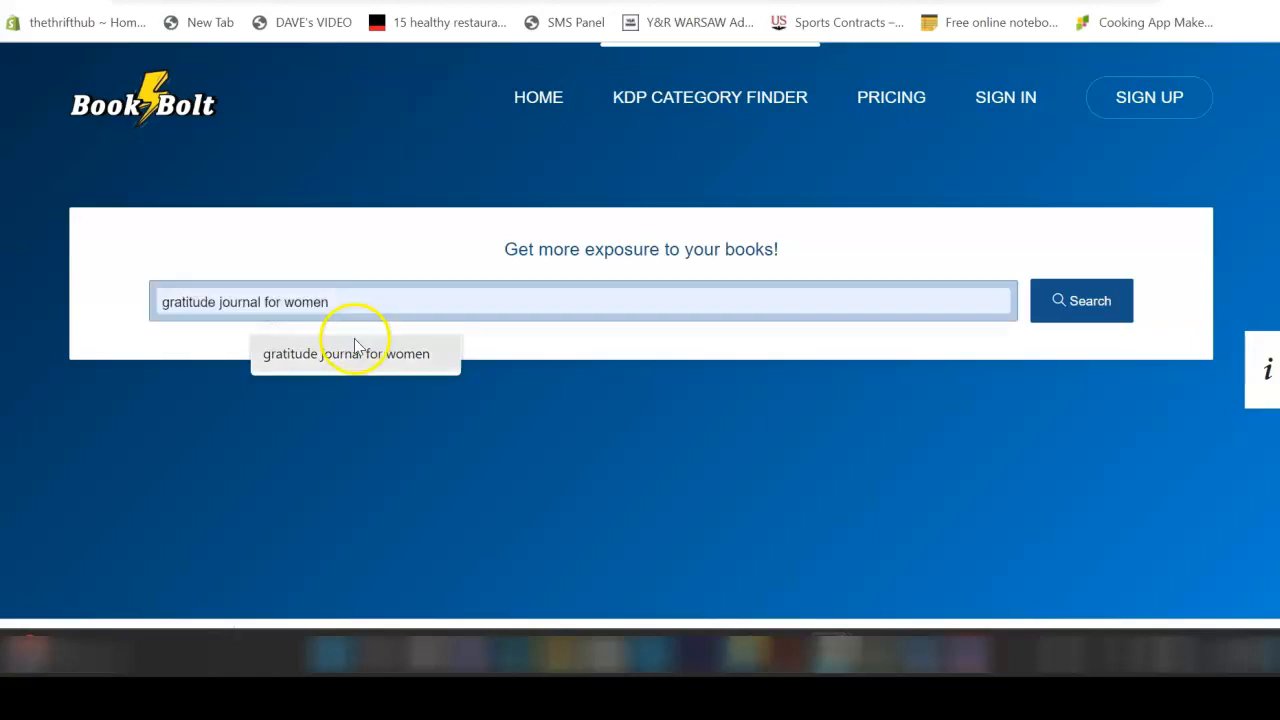
{"action": "left_click", "coordinate": [370, 353]}
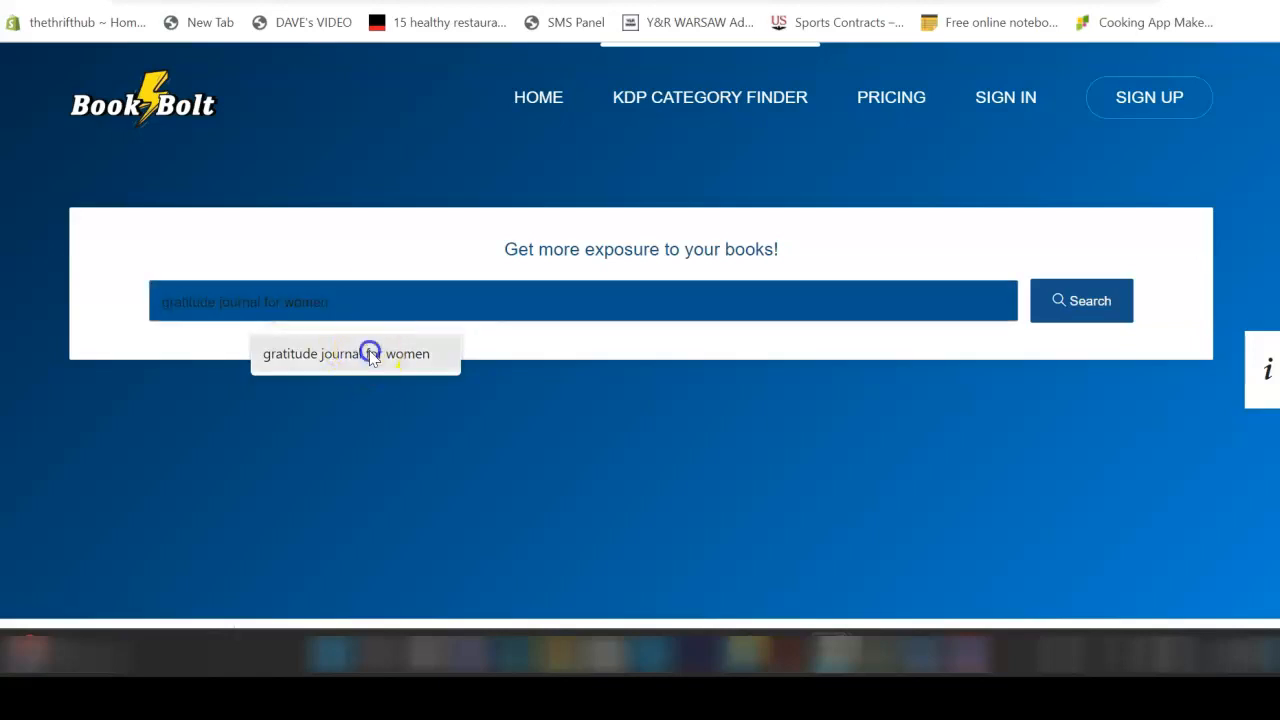
{"action": "key", "text": "BackSpace"}
{"action": "key", "text": "BackSpace"}
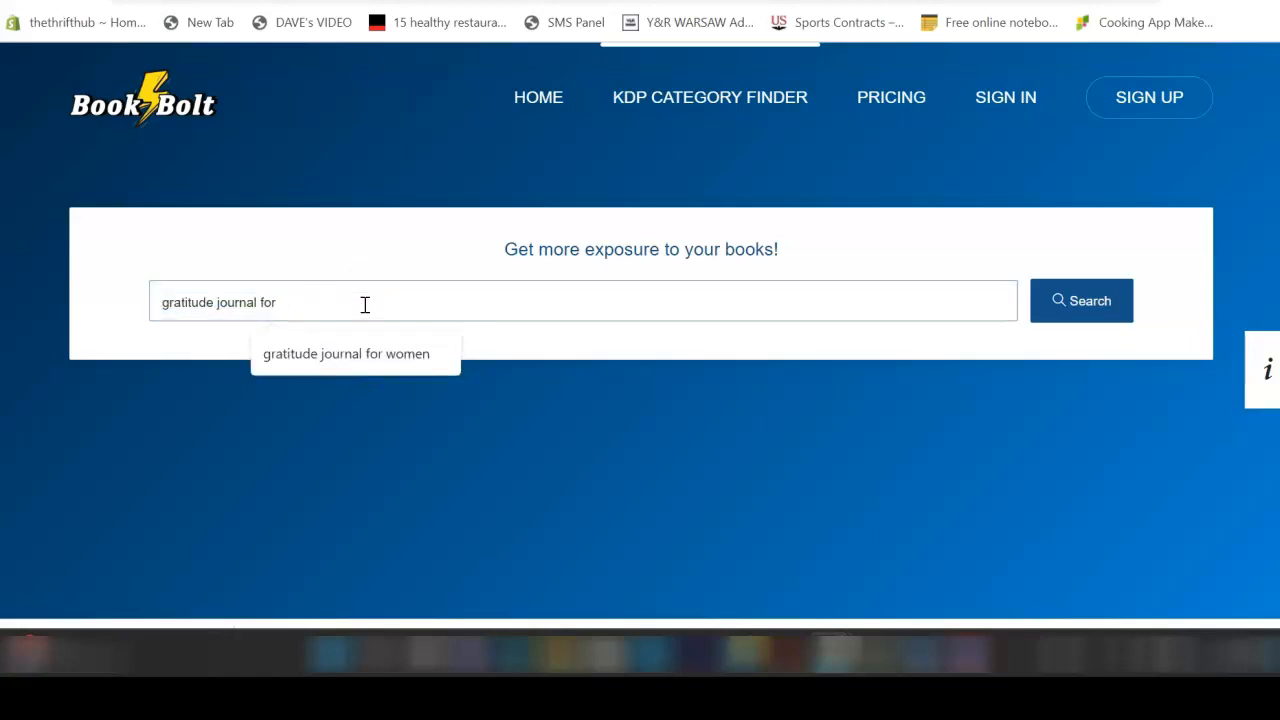
{"action": "type", "text": "moms"}
{"action": "key", "text": "Return"}
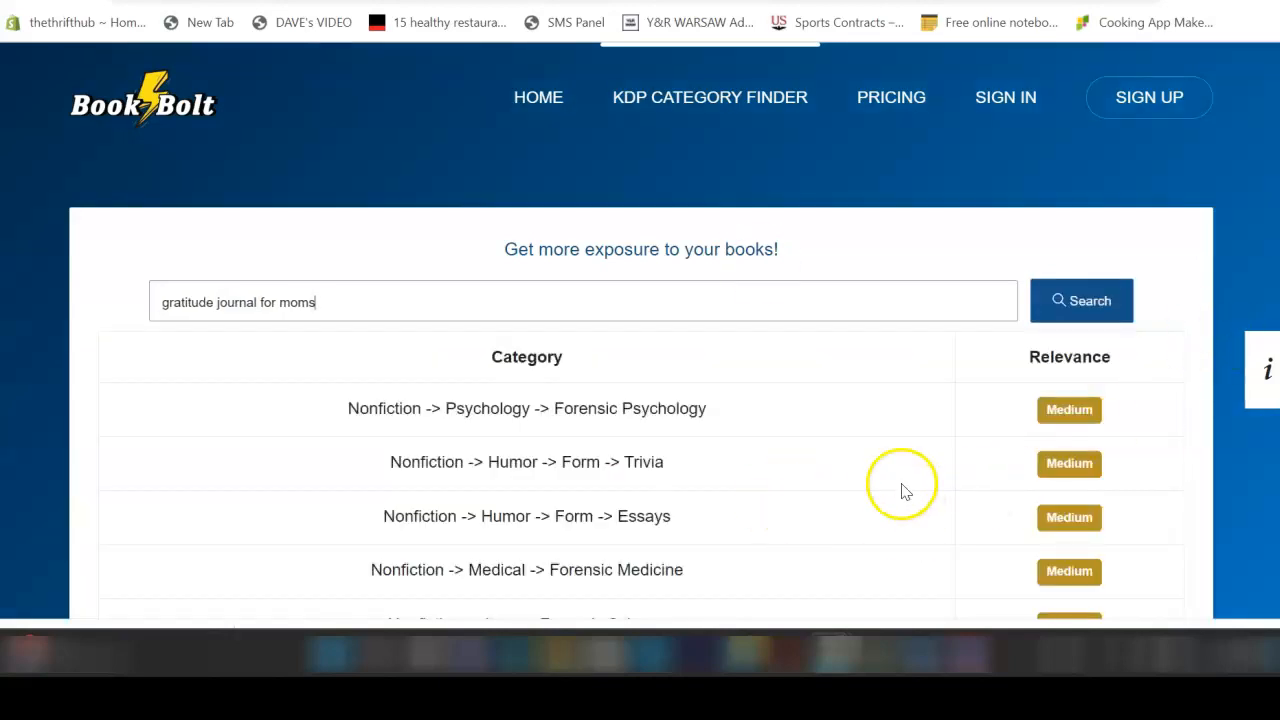
Step: Review the suggested categories and their relevance ratings for one that suits a journal
{"action": "scroll", "coordinate": [903, 490], "scroll_direction": "down", "scroll_amount": 3}
{"action": "scroll", "coordinate": [893, 485], "scroll_direction": "up", "scroll_amount": 2}
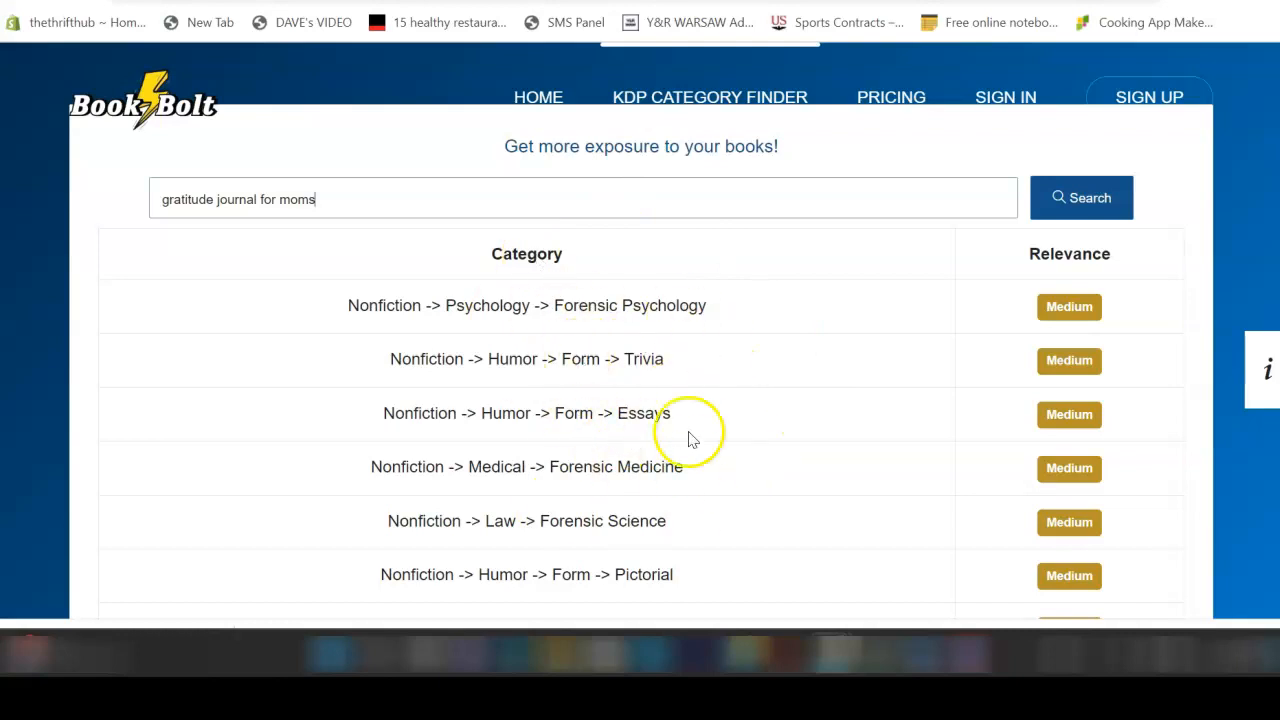
{"action": "scroll", "coordinate": [675, 452], "scroll_direction": "down", "scroll_amount": 3}
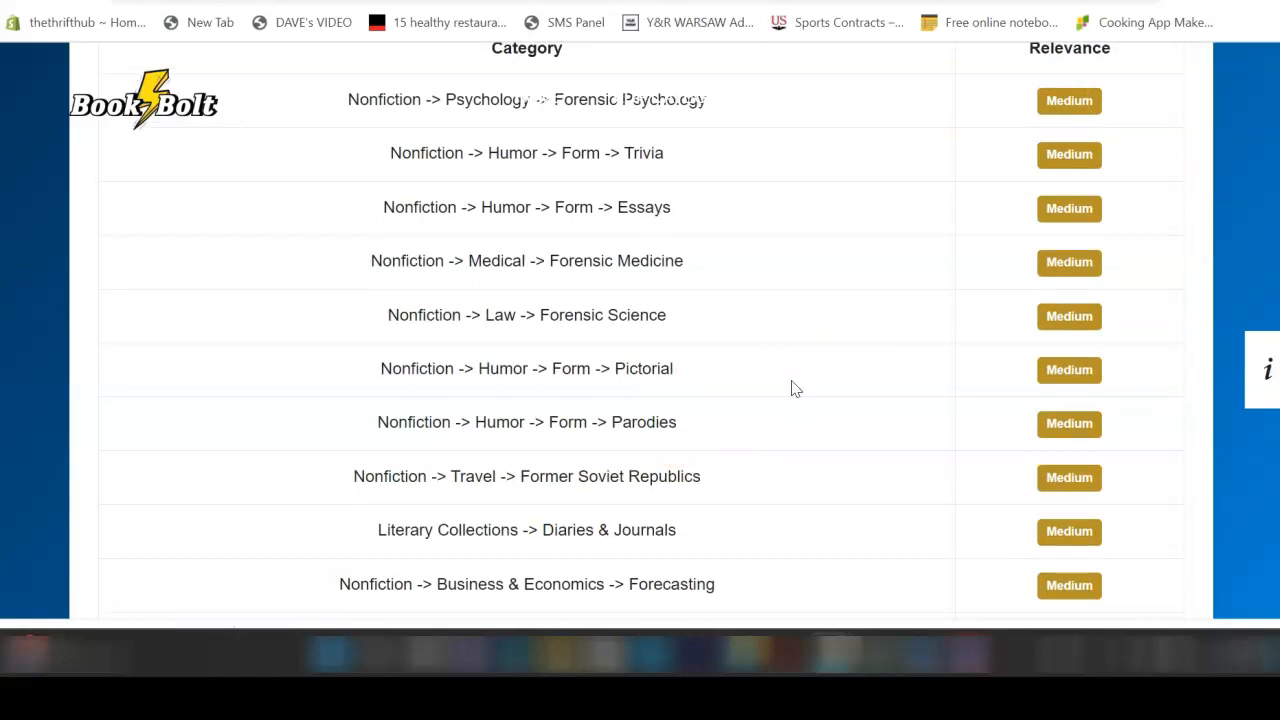
{"action": "scroll", "coordinate": [790, 390], "scroll_direction": "down", "scroll_amount": 5}
{"action": "left_click", "coordinate": [766, 461]}
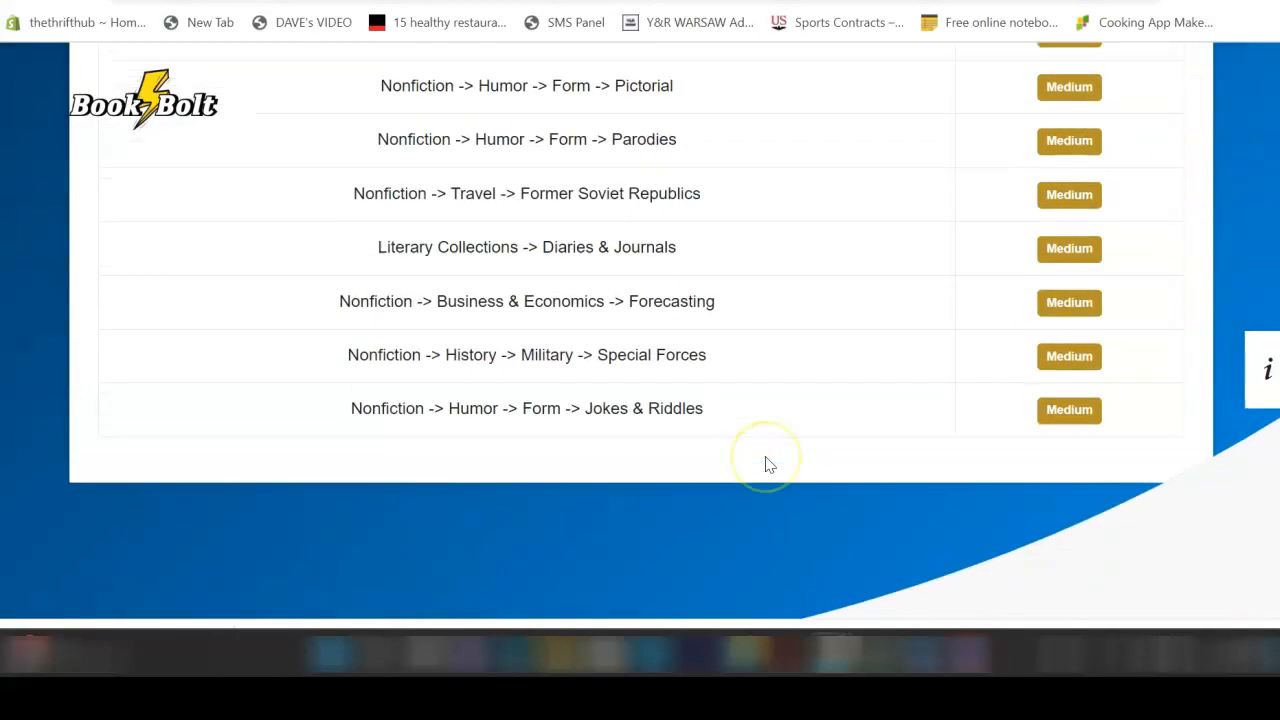
{"action": "scroll", "coordinate": [766, 461], "scroll_direction": "up", "scroll_amount": 1}
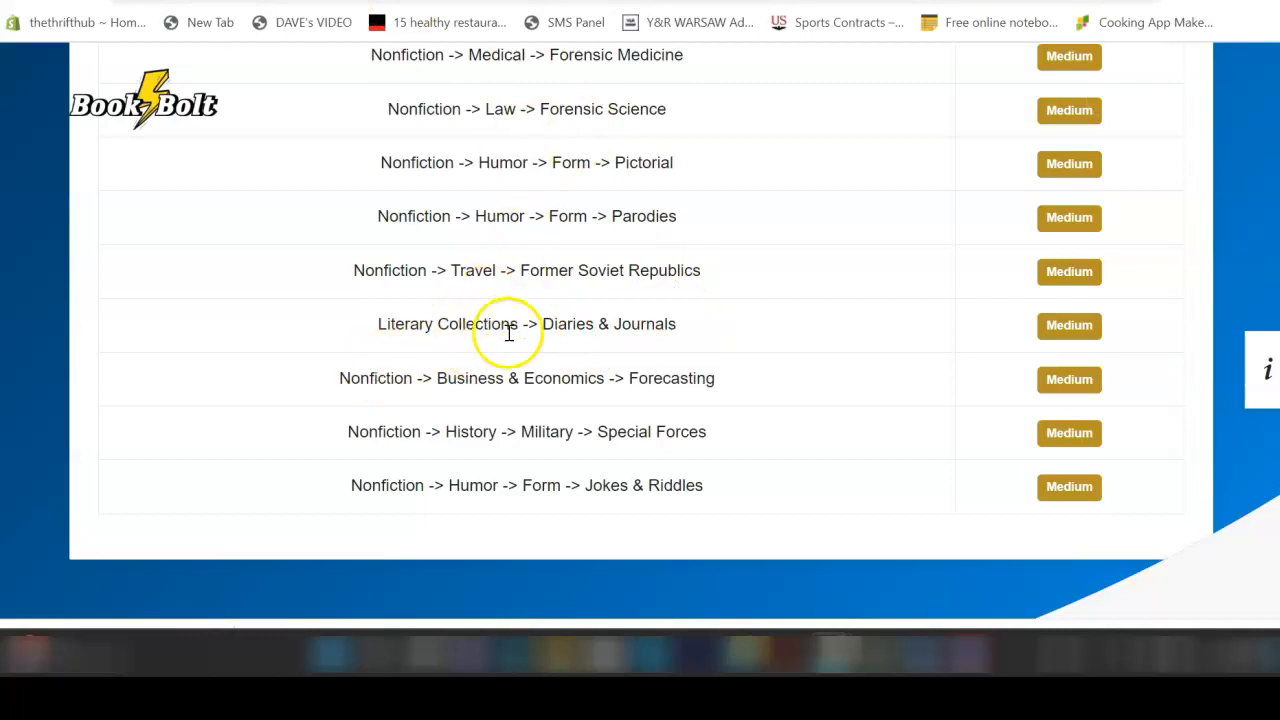
Step: Back in KDP, add Literary Collections > Diaries & Journals as the paperback's first browse category and save it
{"action": "left_click", "coordinate": [424, 4]}
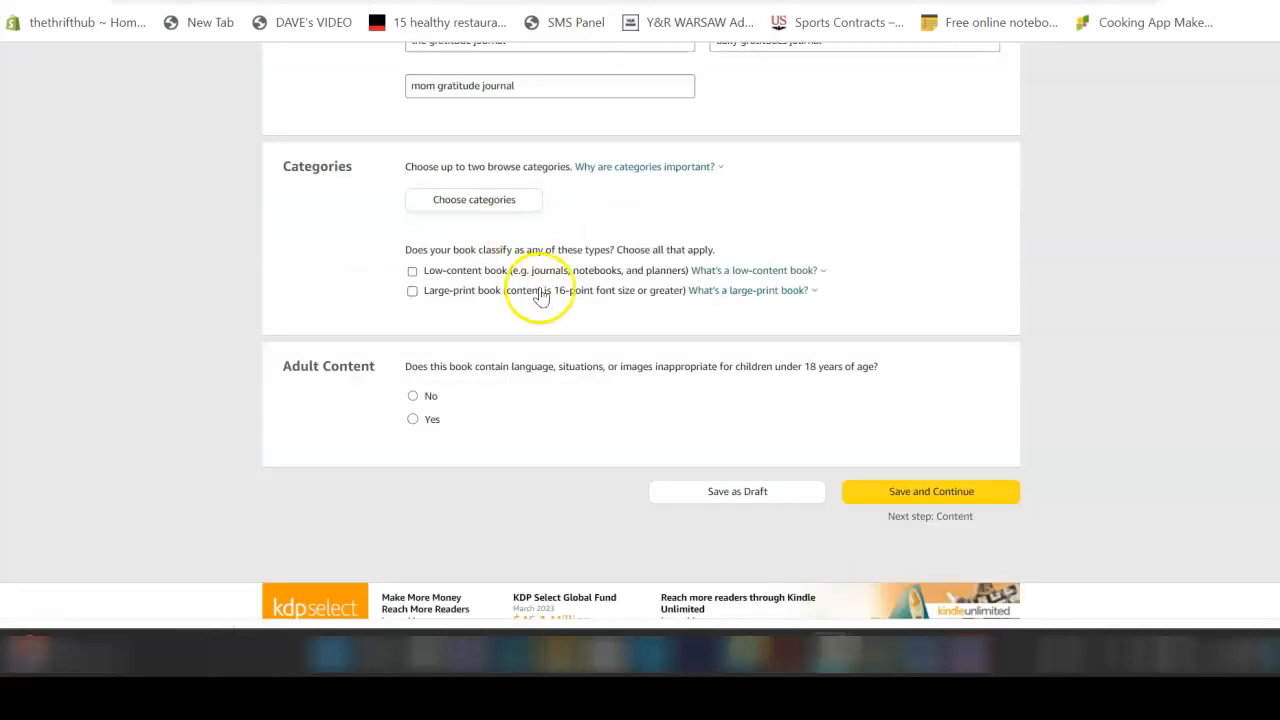
{"action": "left_click", "coordinate": [473, 201]}
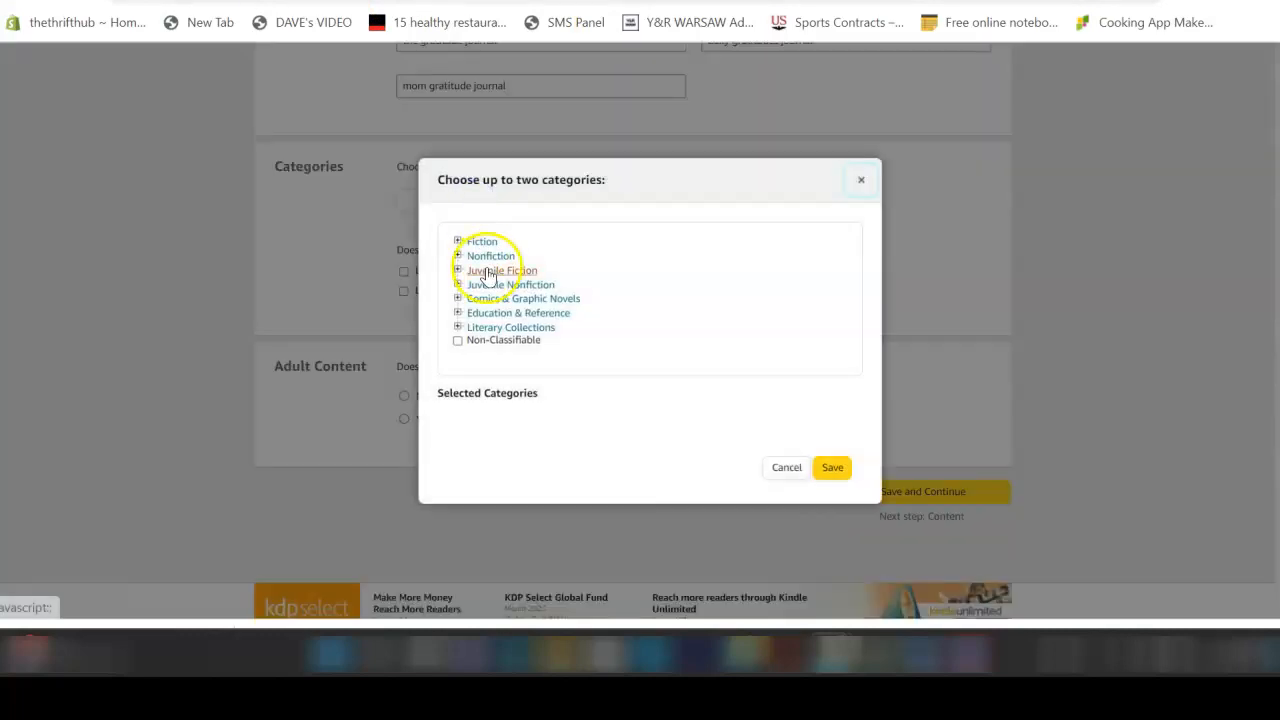
{"action": "left_click", "coordinate": [492, 328]}
{"action": "scroll", "coordinate": [492, 333], "scroll_direction": "down", "scroll_amount": 5}
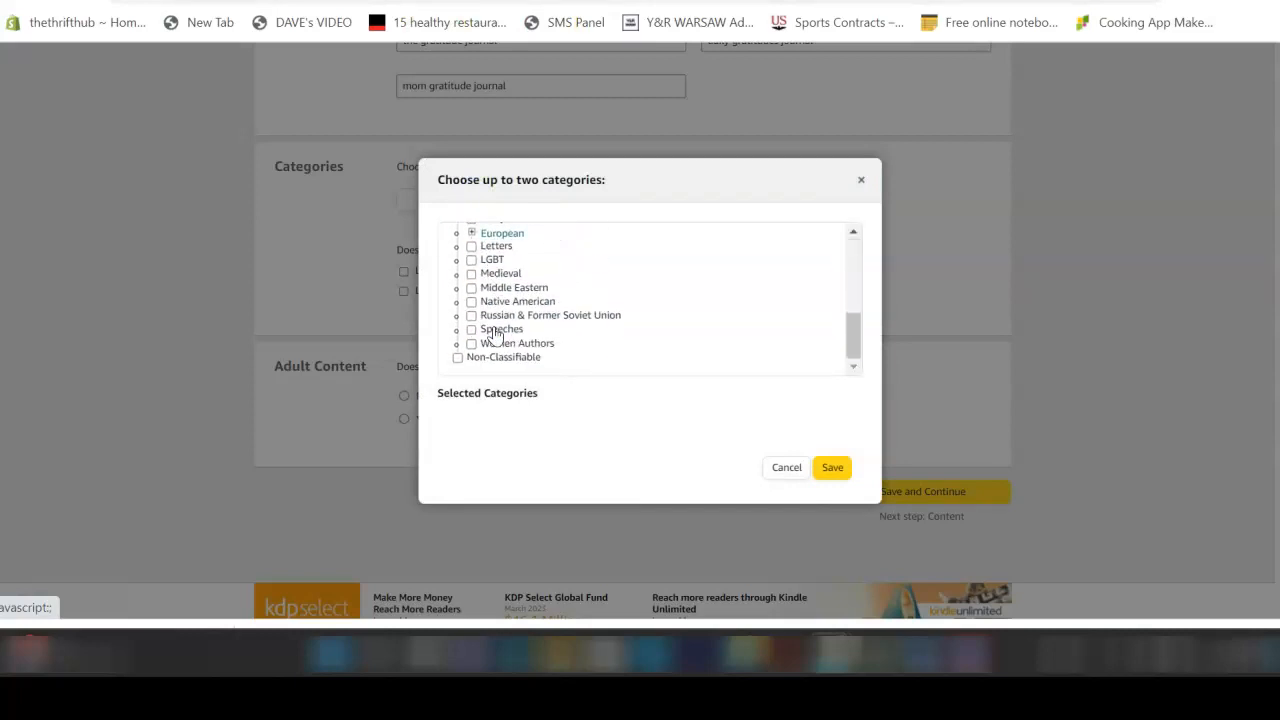
{"action": "scroll", "coordinate": [507, 316], "scroll_direction": "down", "scroll_amount": 2}
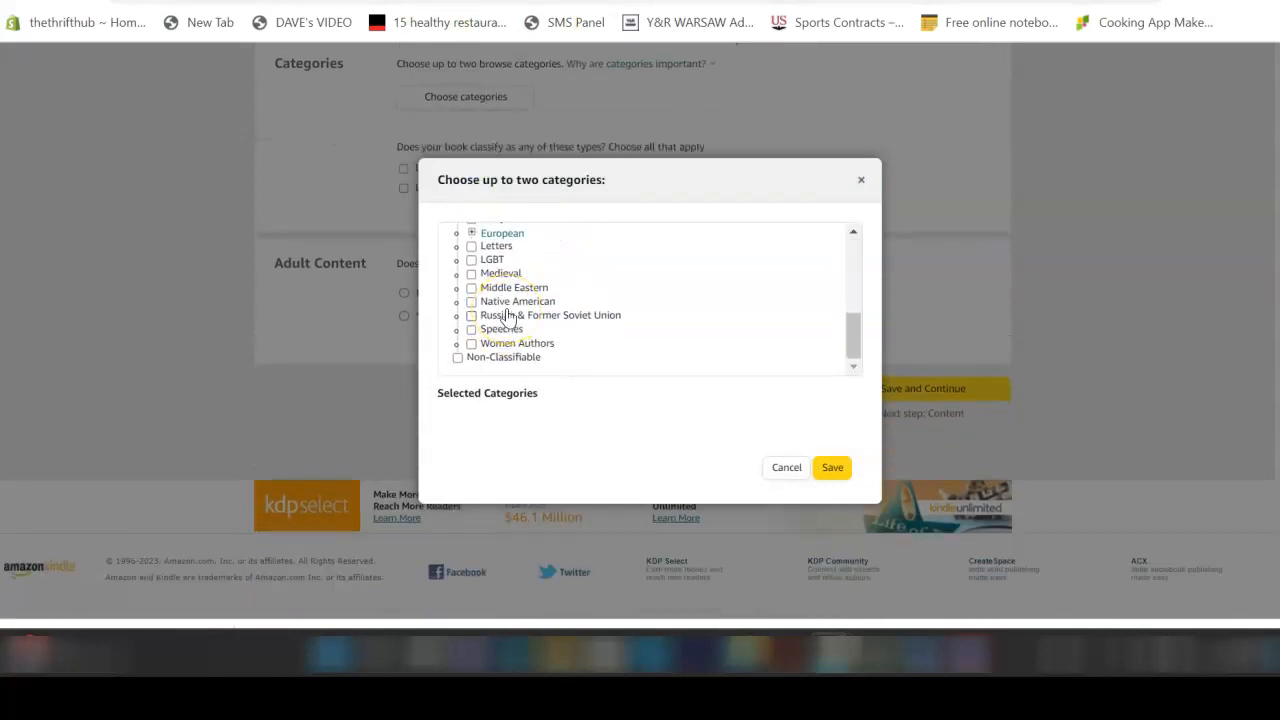
{"action": "scroll", "coordinate": [507, 316], "scroll_direction": "down", "scroll_amount": 1}
{"action": "scroll", "coordinate": [507, 316], "scroll_direction": "up", "scroll_amount": 5}
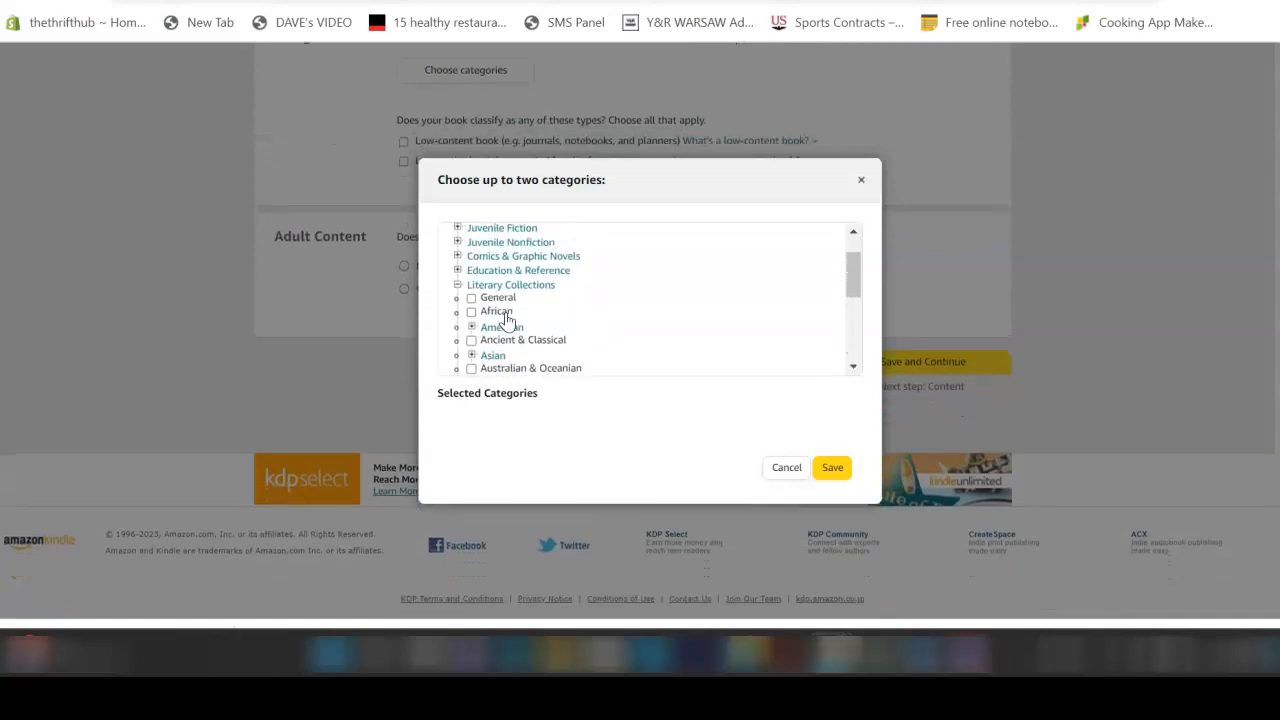
{"action": "scroll", "coordinate": [507, 318], "scroll_direction": "down", "scroll_amount": 1}
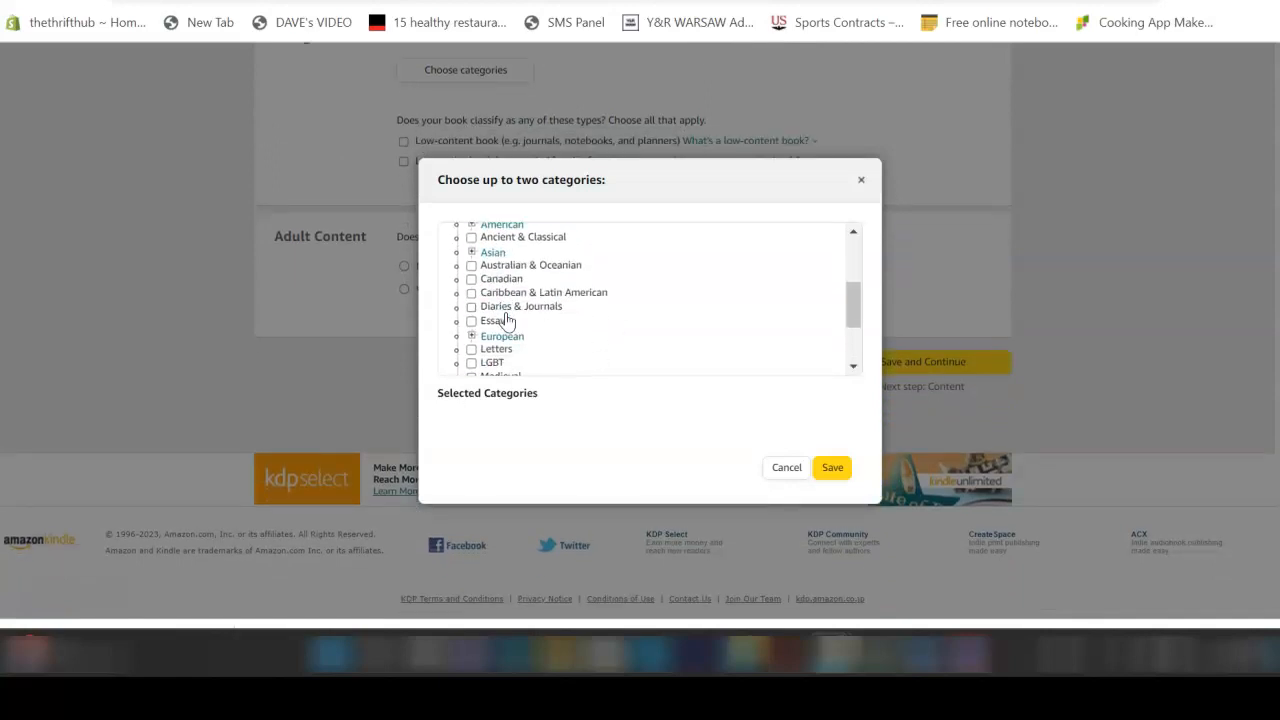
{"action": "left_click", "coordinate": [507, 309]}
{"action": "left_click", "coordinate": [832, 482]}
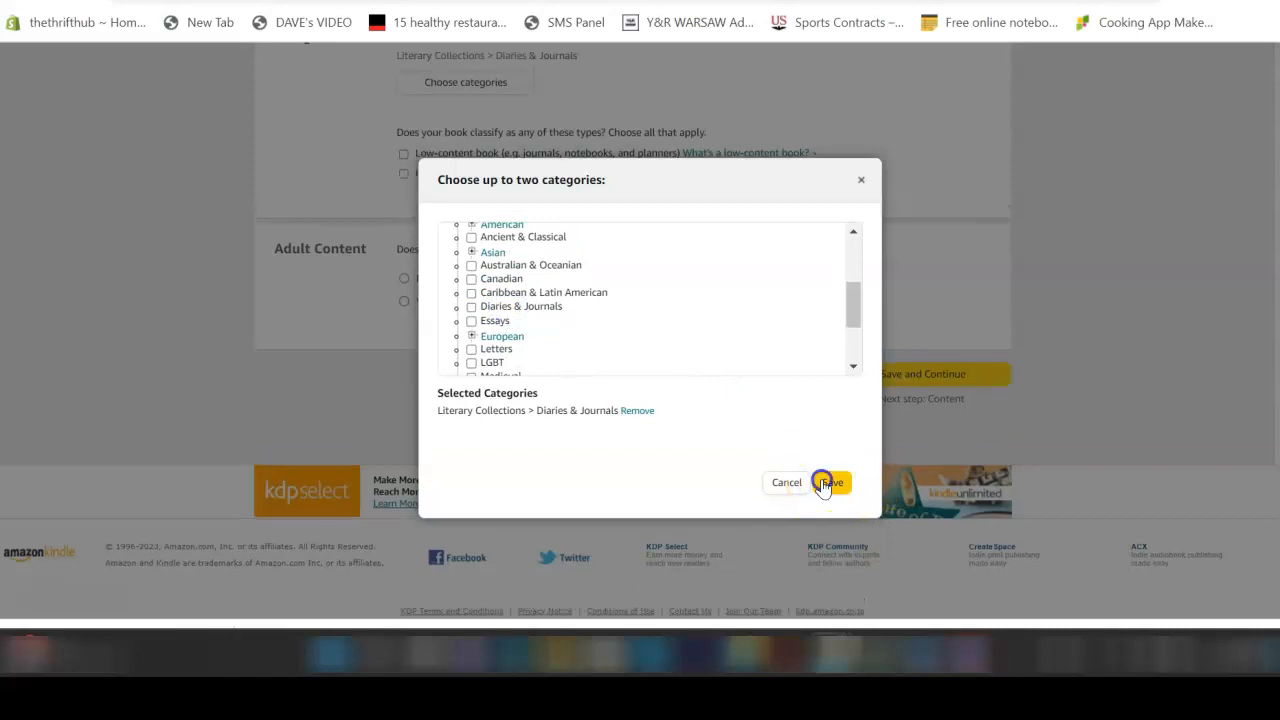
Step: Recheck the Book Bolt suggestions and add Nonfiction > Psychology > Forensic Psychology as the second KDP category
{"action": "left_click", "coordinate": [500, 210]}
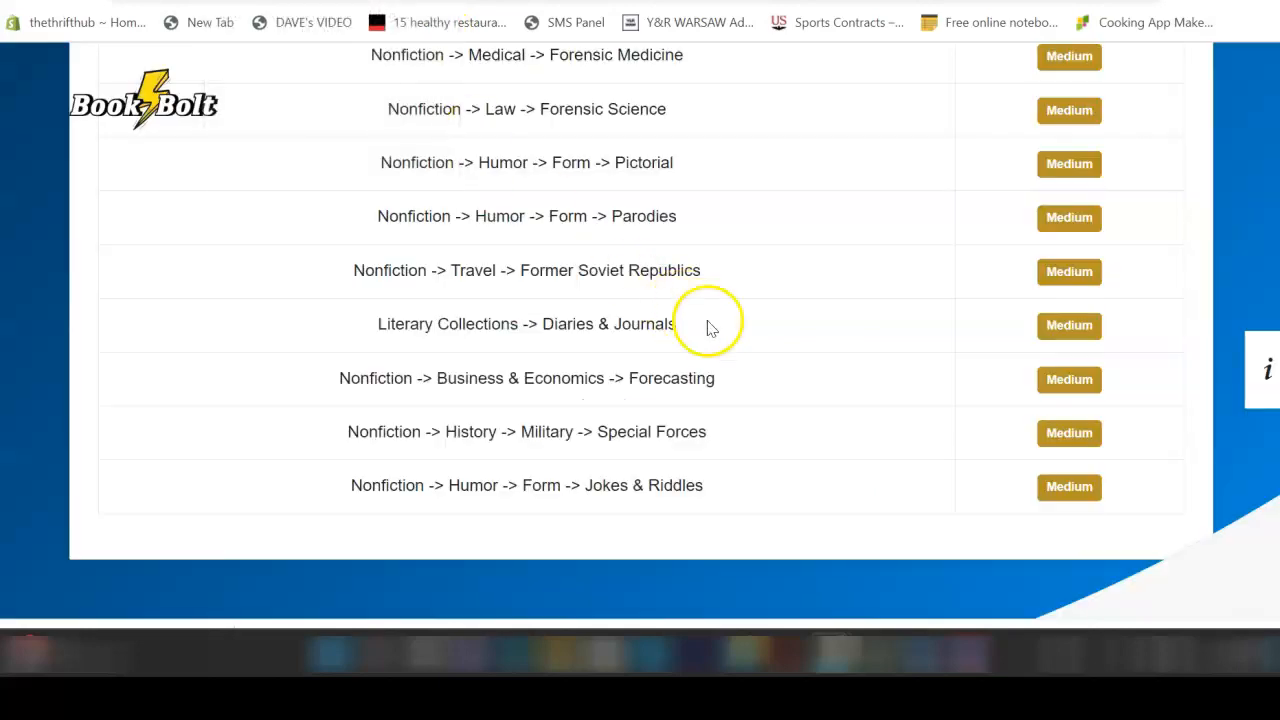
{"action": "scroll", "coordinate": [686, 385], "scroll_direction": "up", "scroll_amount": 3}
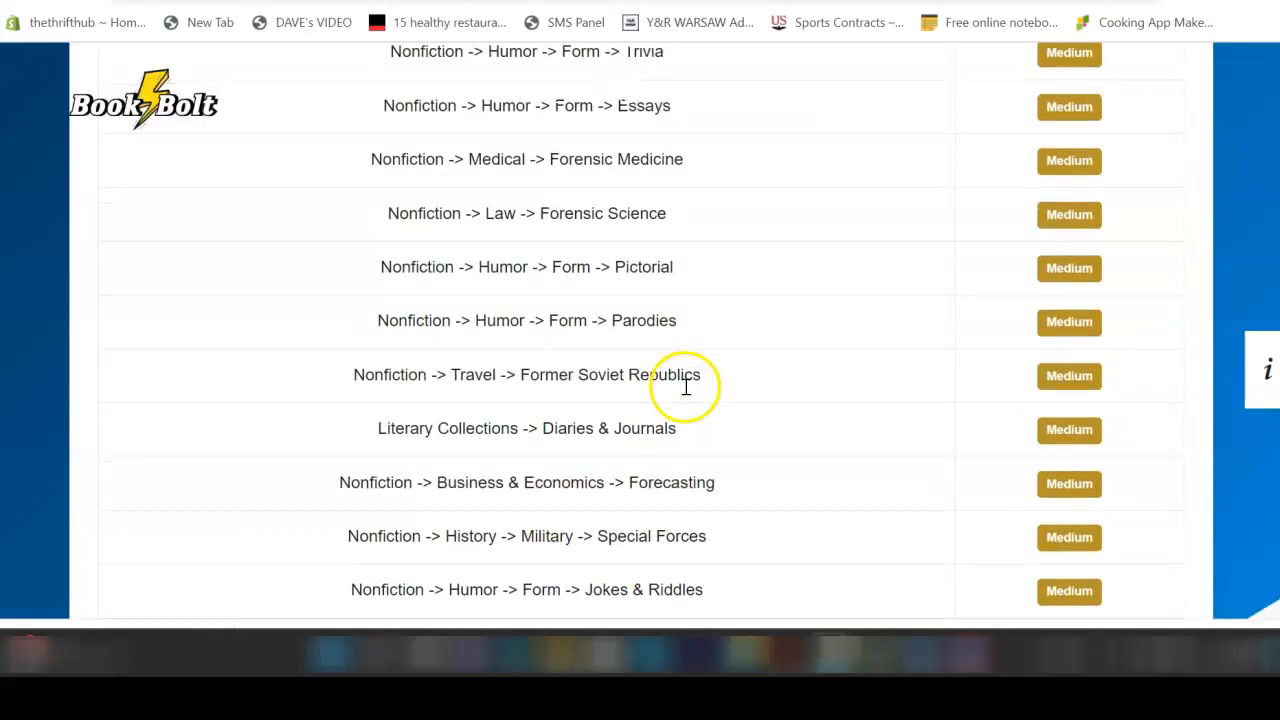
{"action": "scroll", "coordinate": [686, 395], "scroll_direction": "up", "scroll_amount": 3}
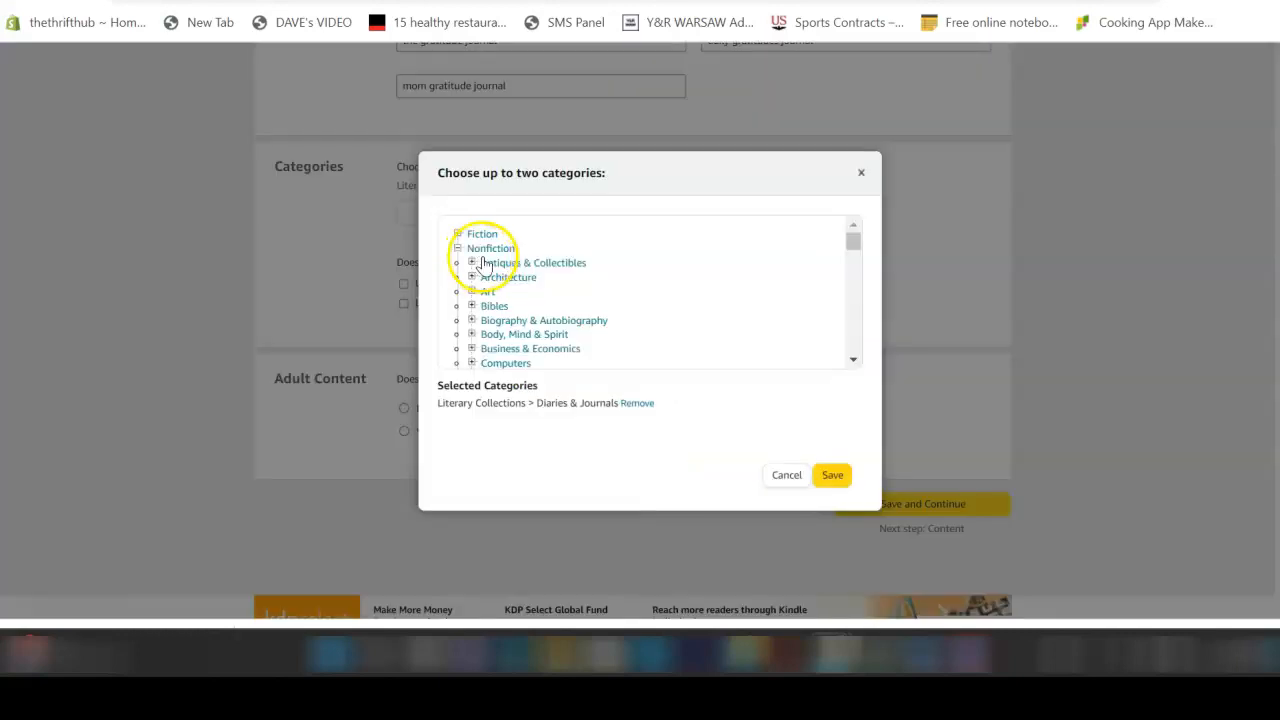
{"action": "scroll", "coordinate": [490, 270], "scroll_direction": "down", "scroll_amount": 5}
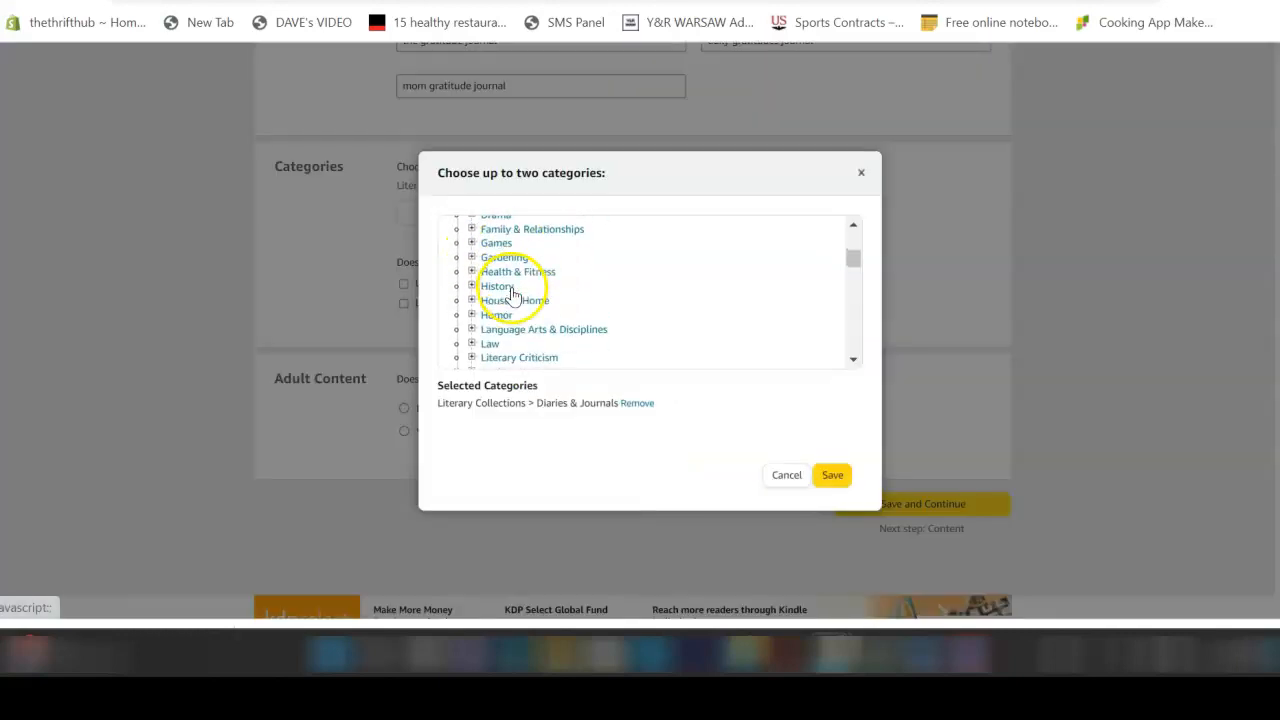
{"action": "scroll", "coordinate": [512, 298], "scroll_direction": "down", "scroll_amount": 3}
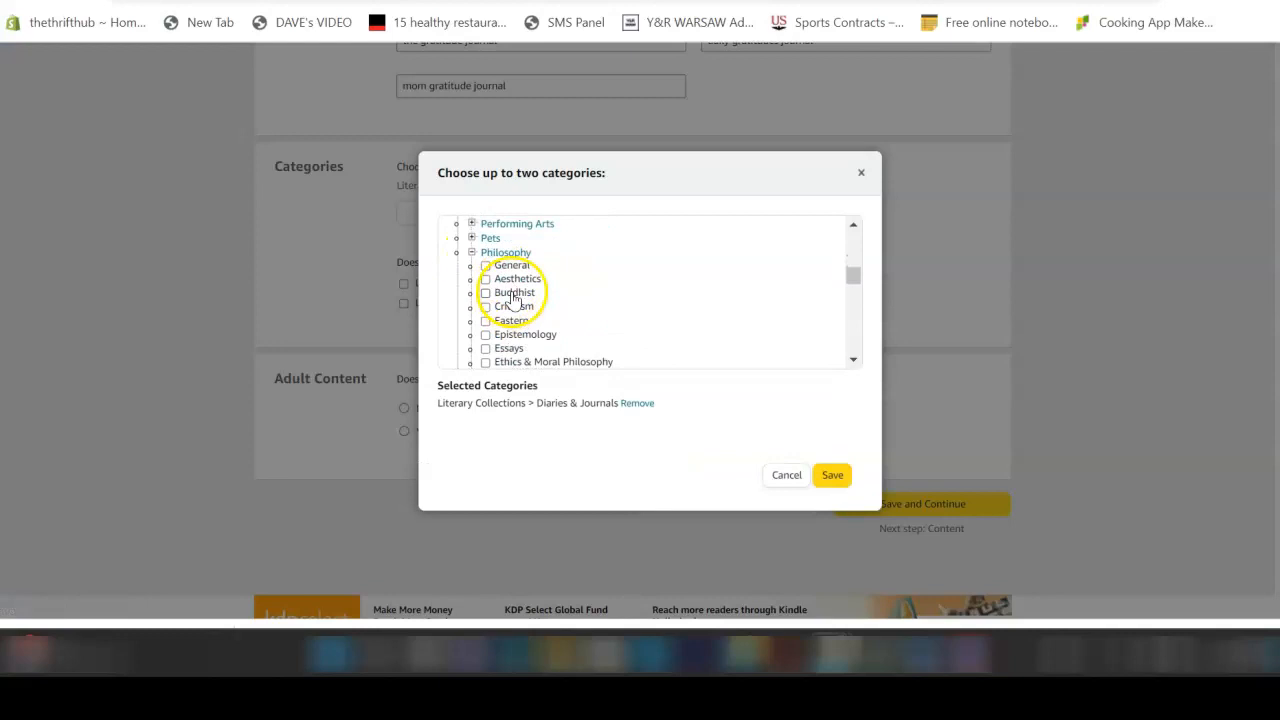
{"action": "left_click", "coordinate": [487, 252]}
{"action": "left_click", "coordinate": [512, 315]}
{"action": "left_click", "coordinate": [507, 310]}
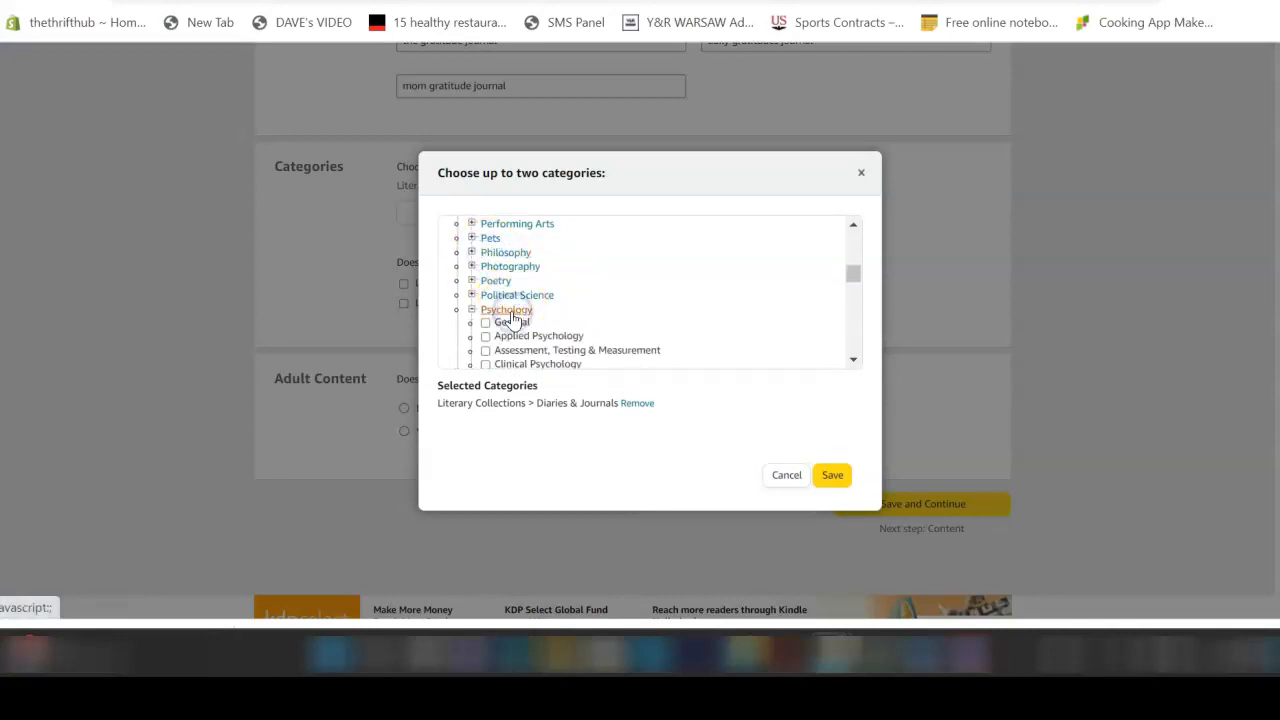
{"action": "scroll", "coordinate": [511, 318], "scroll_direction": "down", "scroll_amount": 1}
{"action": "scroll", "coordinate": [511, 318], "scroll_direction": "down", "scroll_amount": 1}
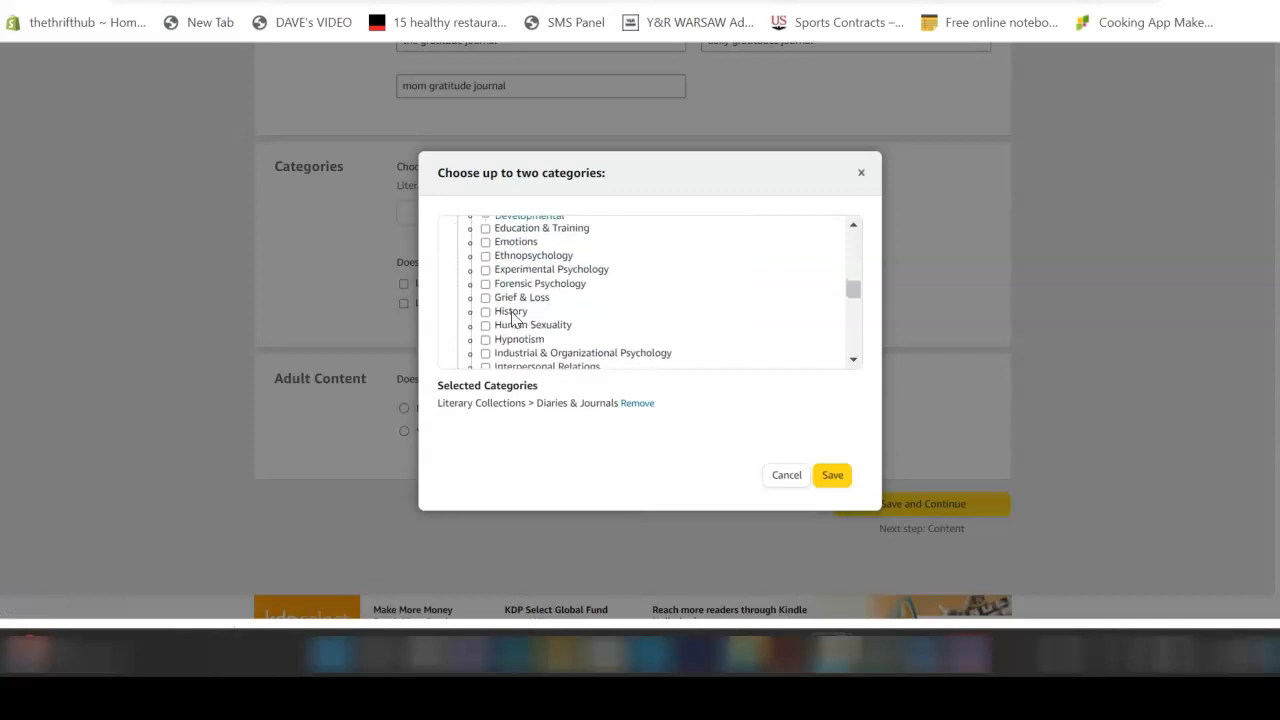
{"action": "left_click", "coordinate": [527, 286]}
{"action": "left_click", "coordinate": [836, 476]}
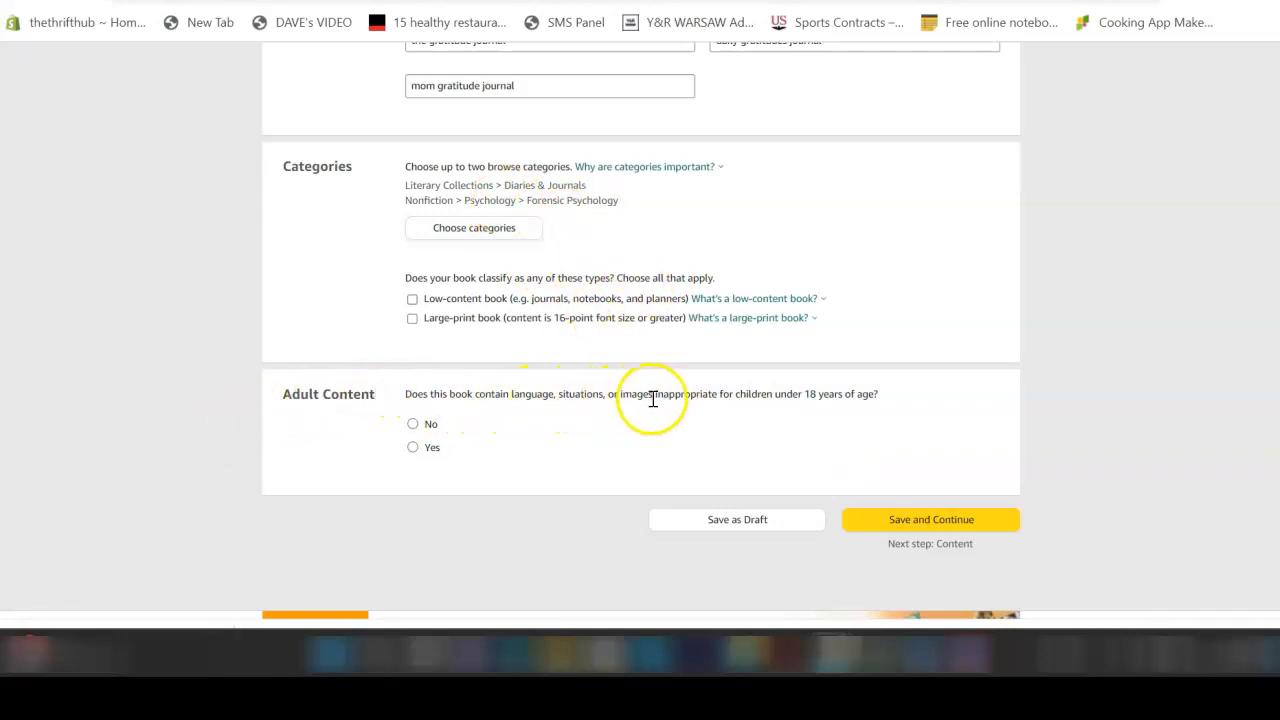
Step: Answer No to adult content, declare ownership of the copyright and publishing rights, and save to continue to the paperback content
{"action": "left_click", "coordinate": [412, 424]}
{"action": "left_click", "coordinate": [967, 518]}
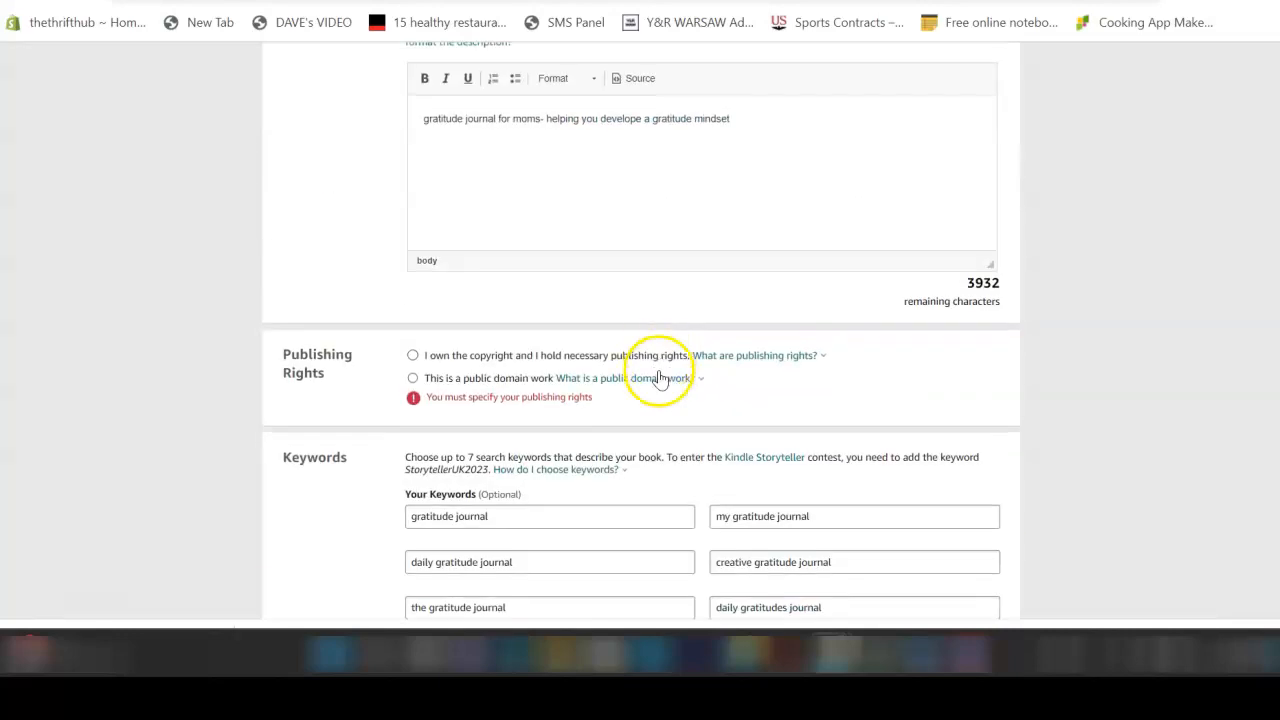
{"action": "scroll", "coordinate": [600, 340], "scroll_direction": "down", "scroll_amount": 3}
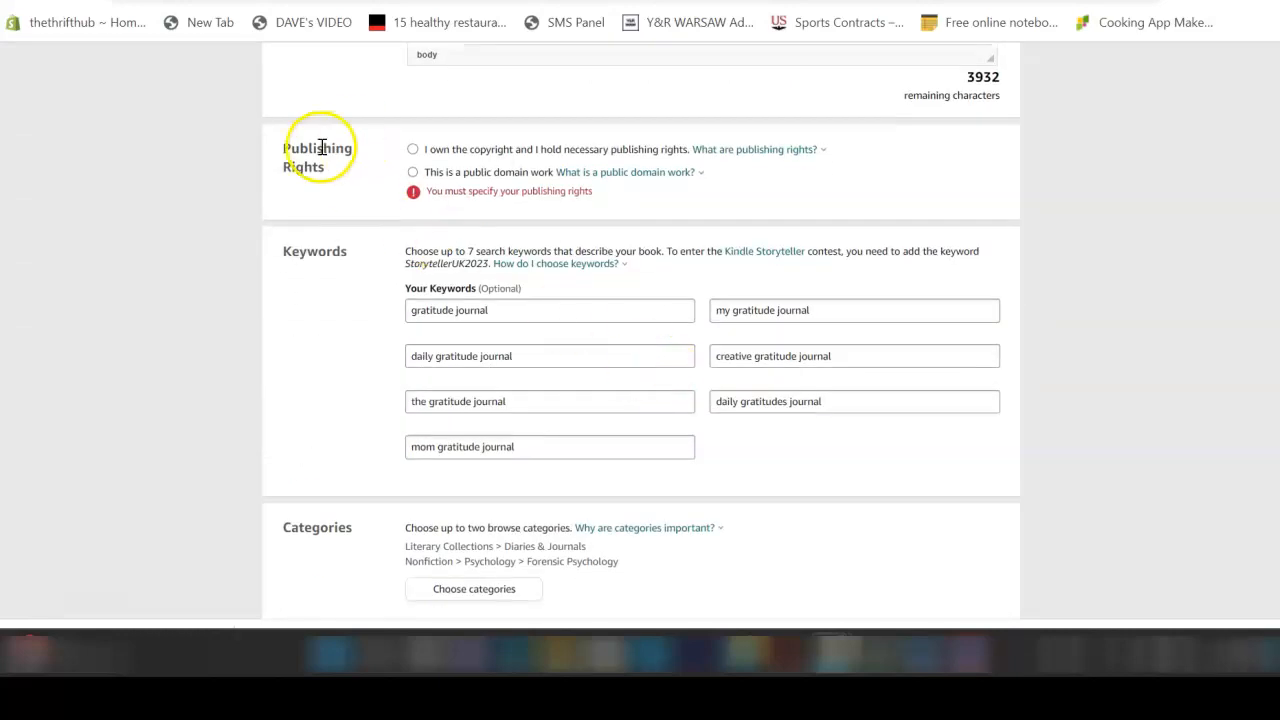
{"action": "left_click", "coordinate": [412, 151]}
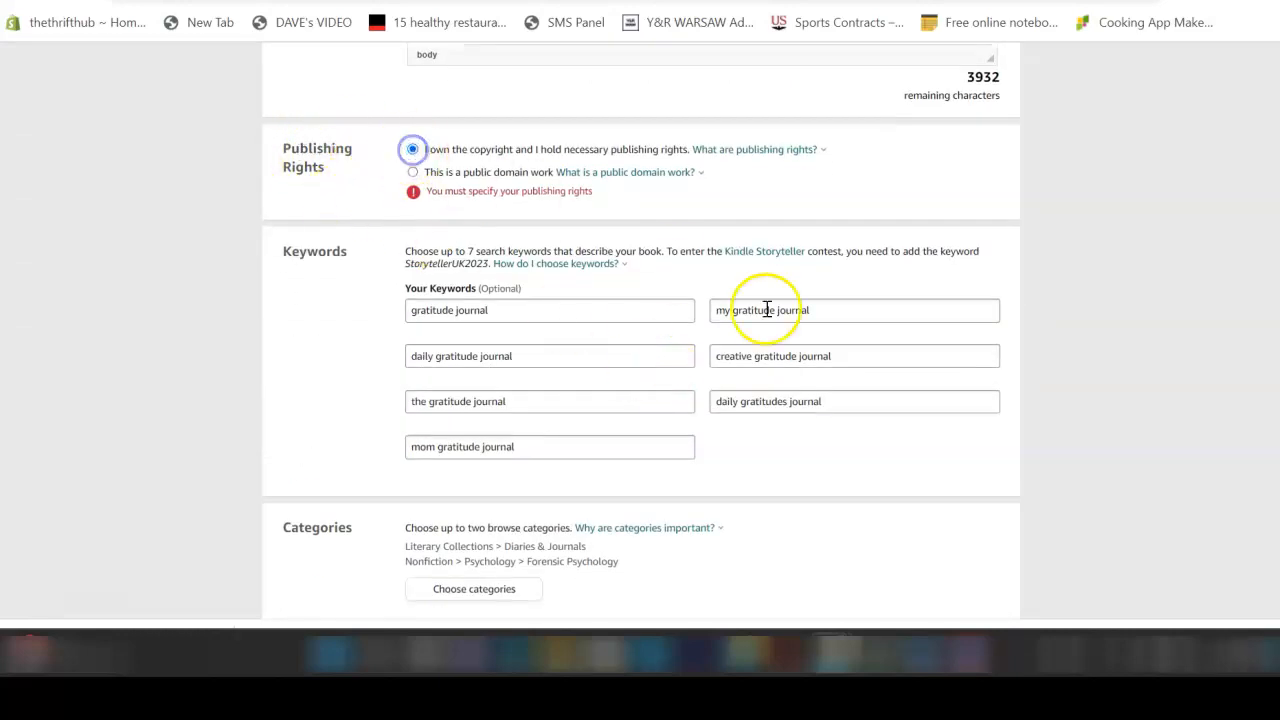
{"action": "scroll", "coordinate": [767, 310], "scroll_direction": "down", "scroll_amount": 5}
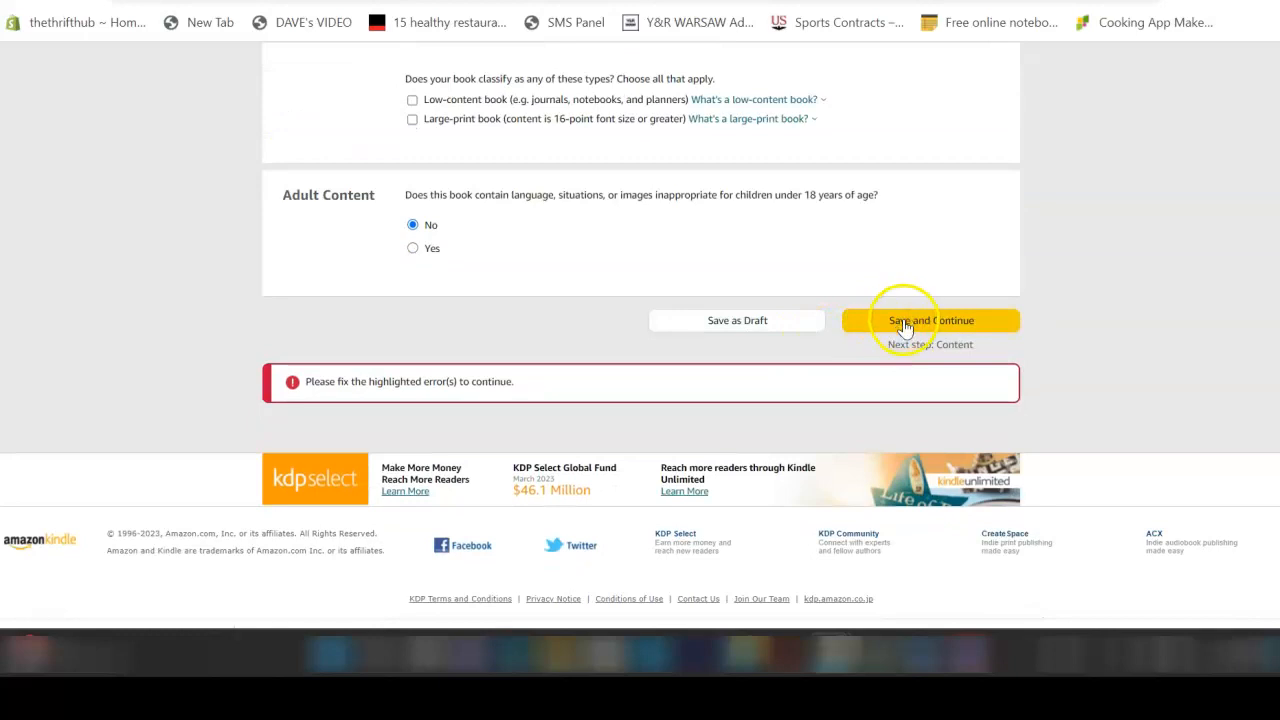
{"action": "left_click", "coordinate": [903, 322]}
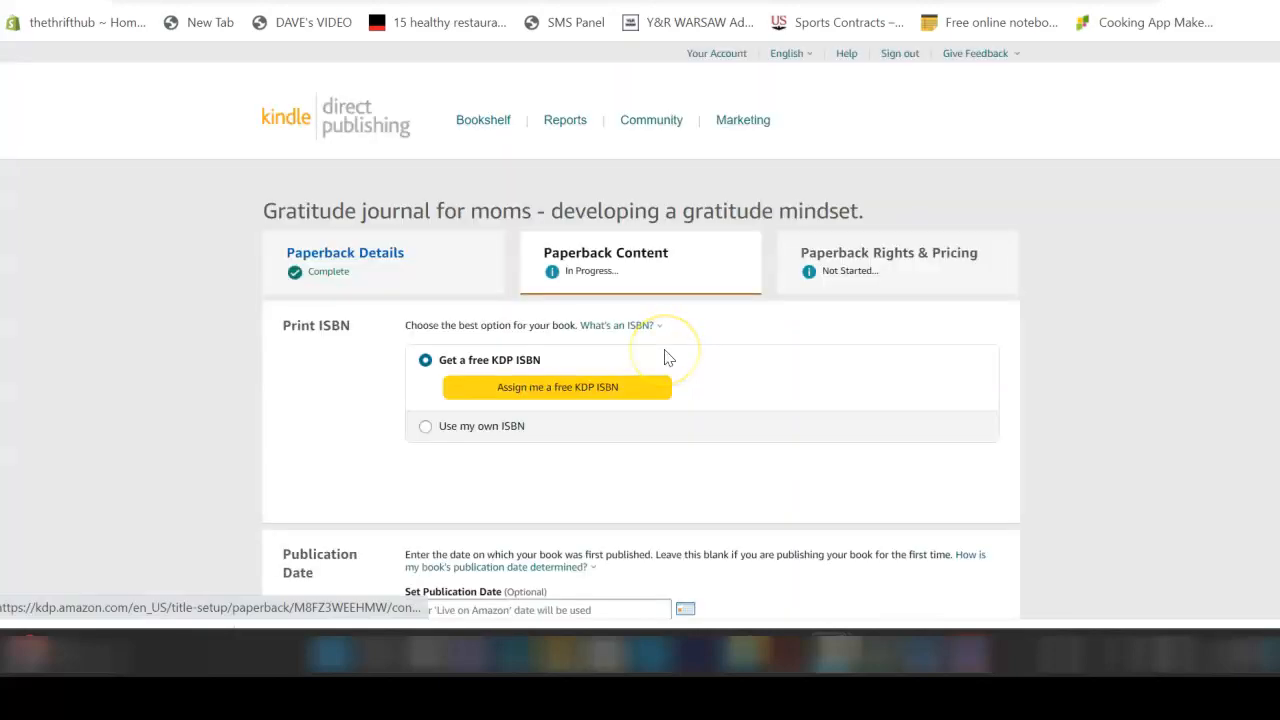
{"action": "scroll", "coordinate": [665, 355], "scroll_direction": "down", "scroll_amount": 1}
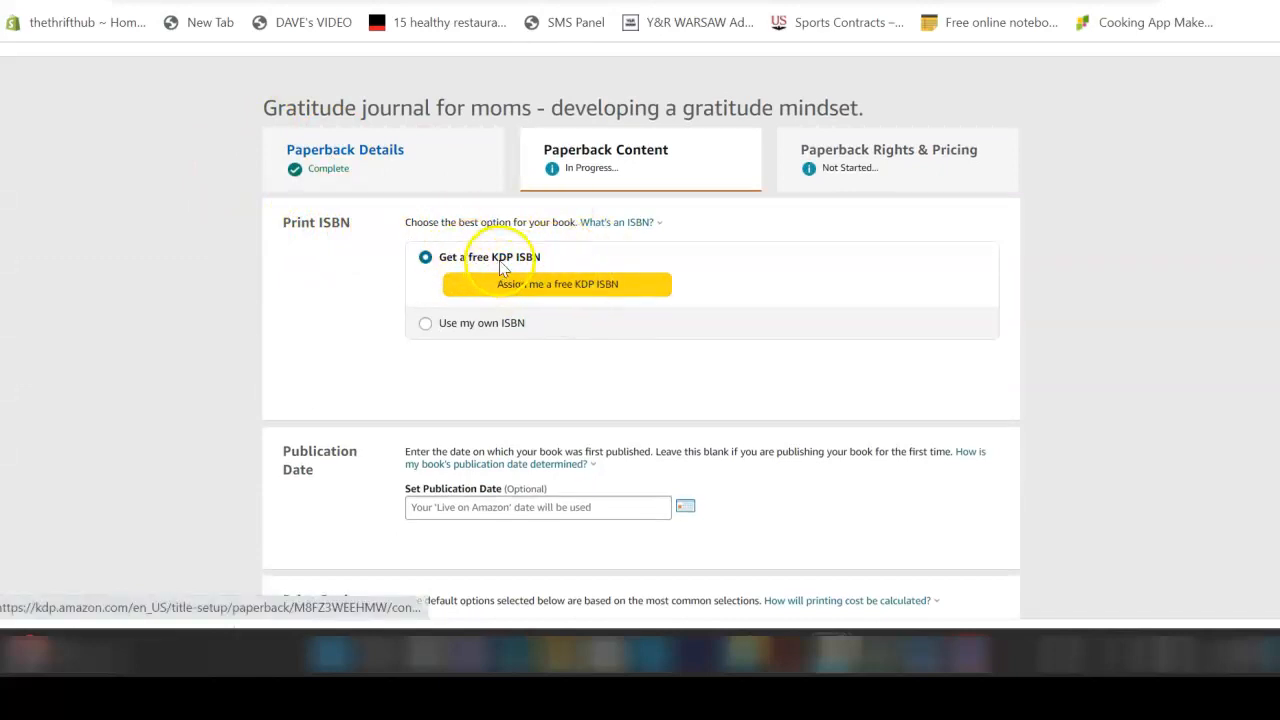
Step: Assign a free KDP ISBN to the paperback
{"action": "left_click", "coordinate": [567, 285]}
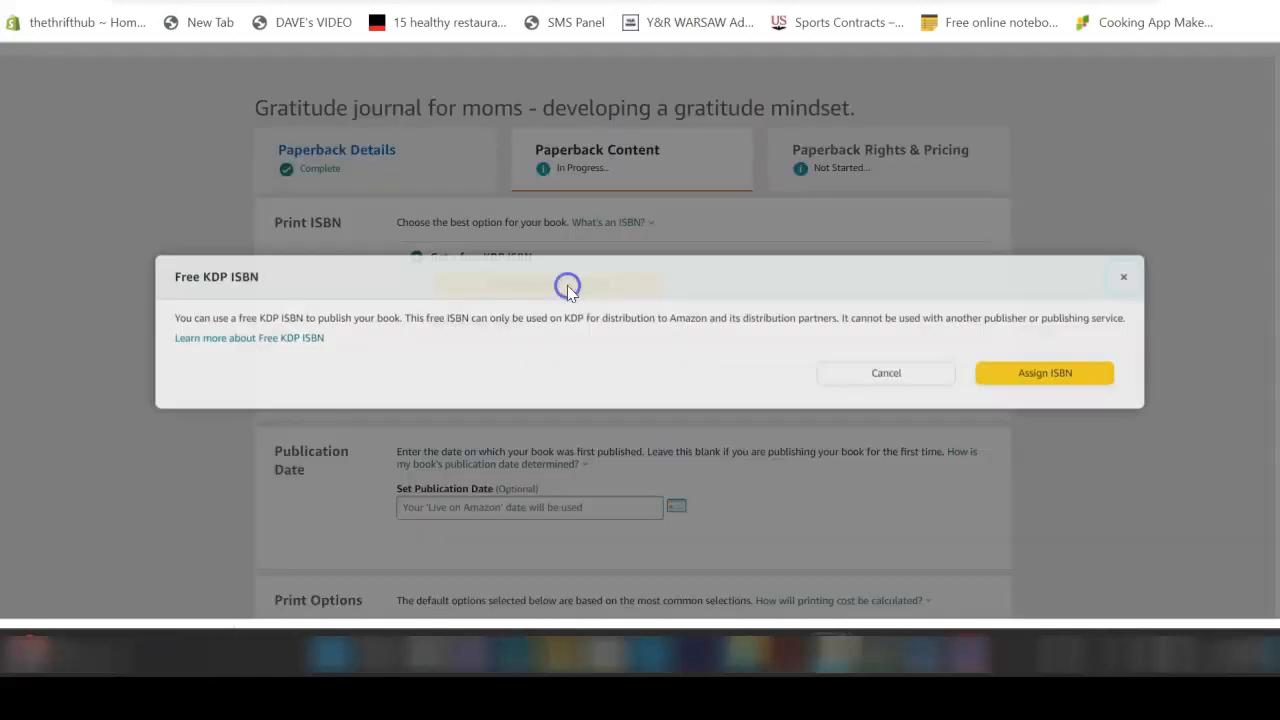
{"action": "left_click", "coordinate": [1052, 376]}
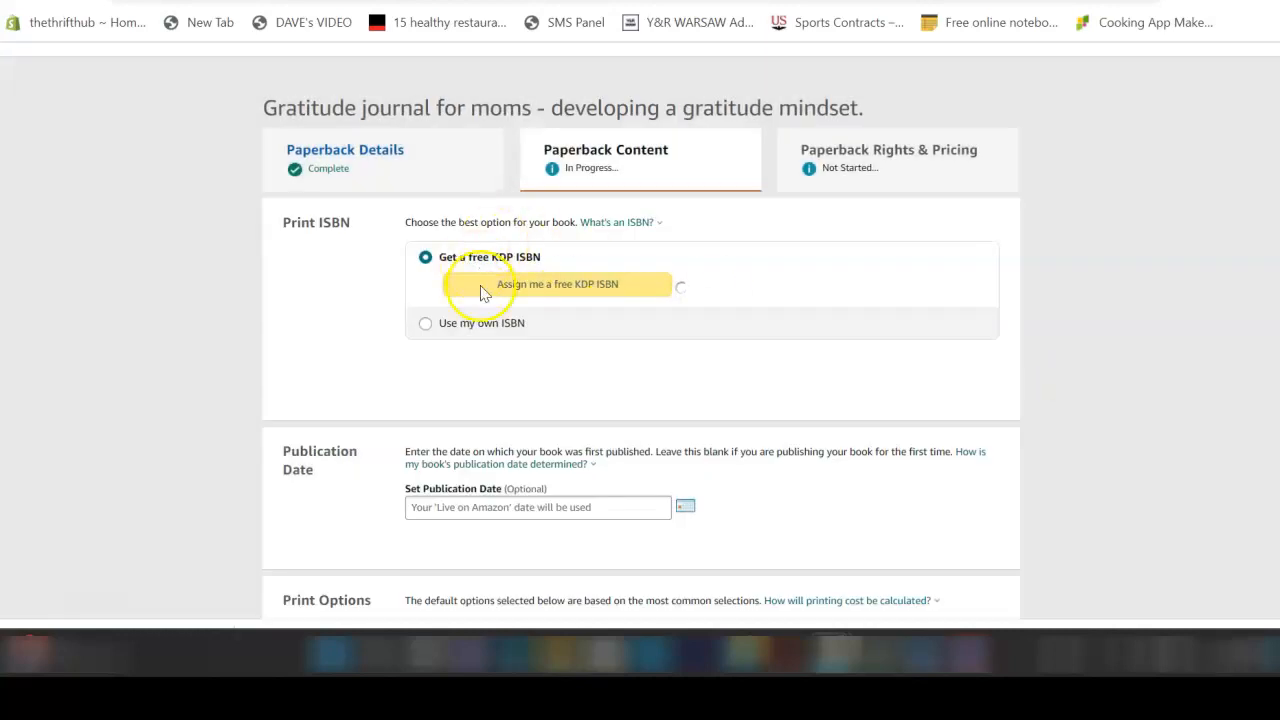
Step: Review the ink and paper types, trim sizes and bleed settings against the Book Bolt project's specifications, closing its download dialog
{"action": "scroll", "coordinate": [657, 352], "scroll_direction": "down", "scroll_amount": 3}
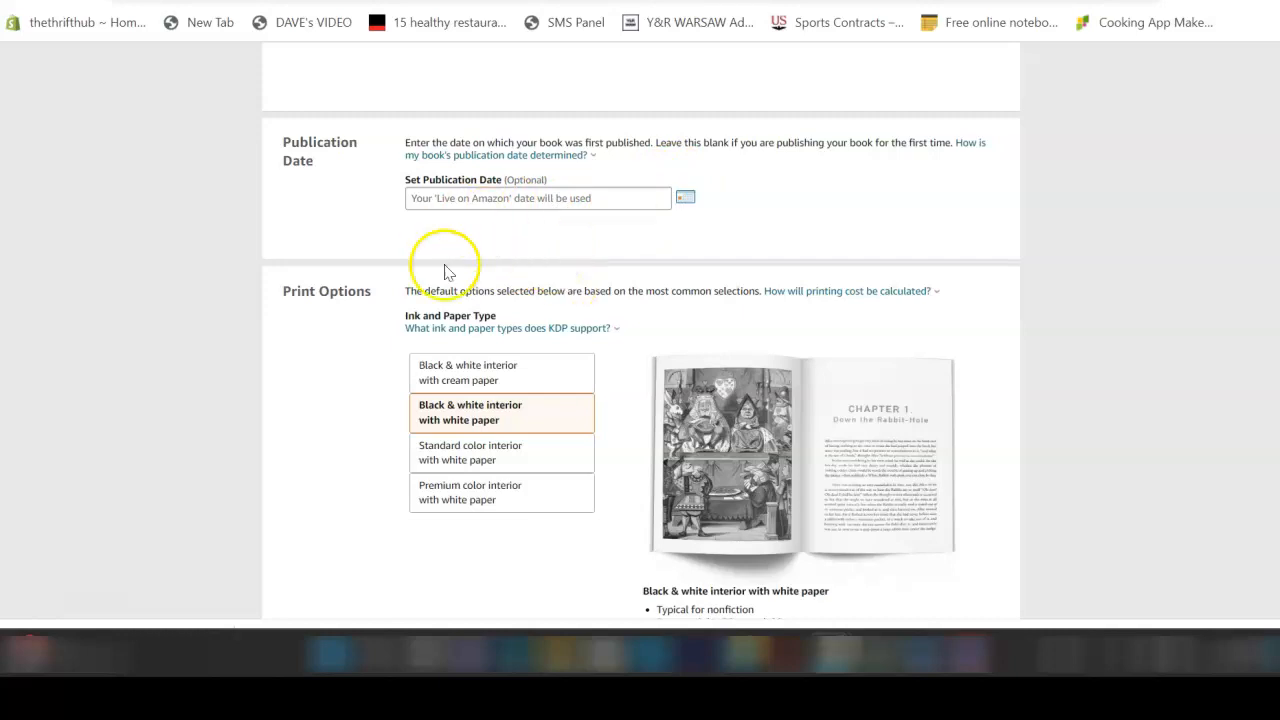
{"action": "scroll", "coordinate": [603, 360], "scroll_direction": "down", "scroll_amount": 2}
{"action": "scroll", "coordinate": [520, 290], "scroll_direction": "down", "scroll_amount": 1}
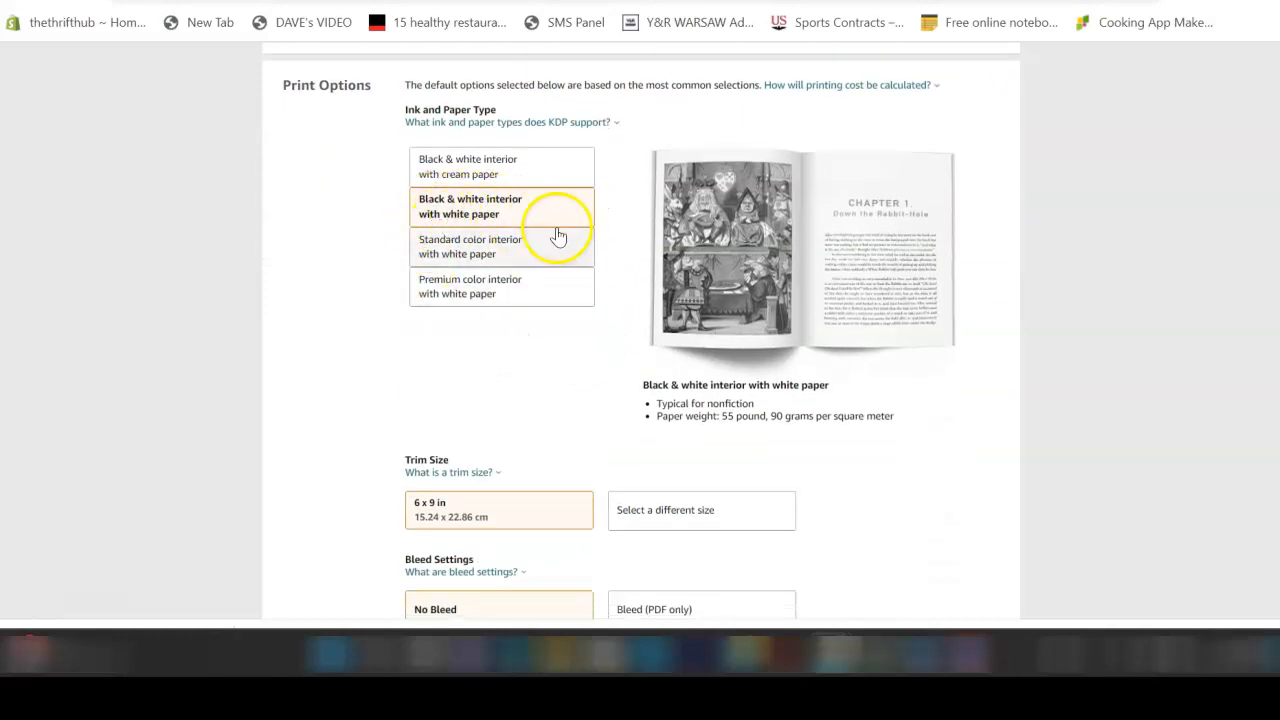
{"action": "scroll", "coordinate": [572, 245], "scroll_direction": "down", "scroll_amount": 2}
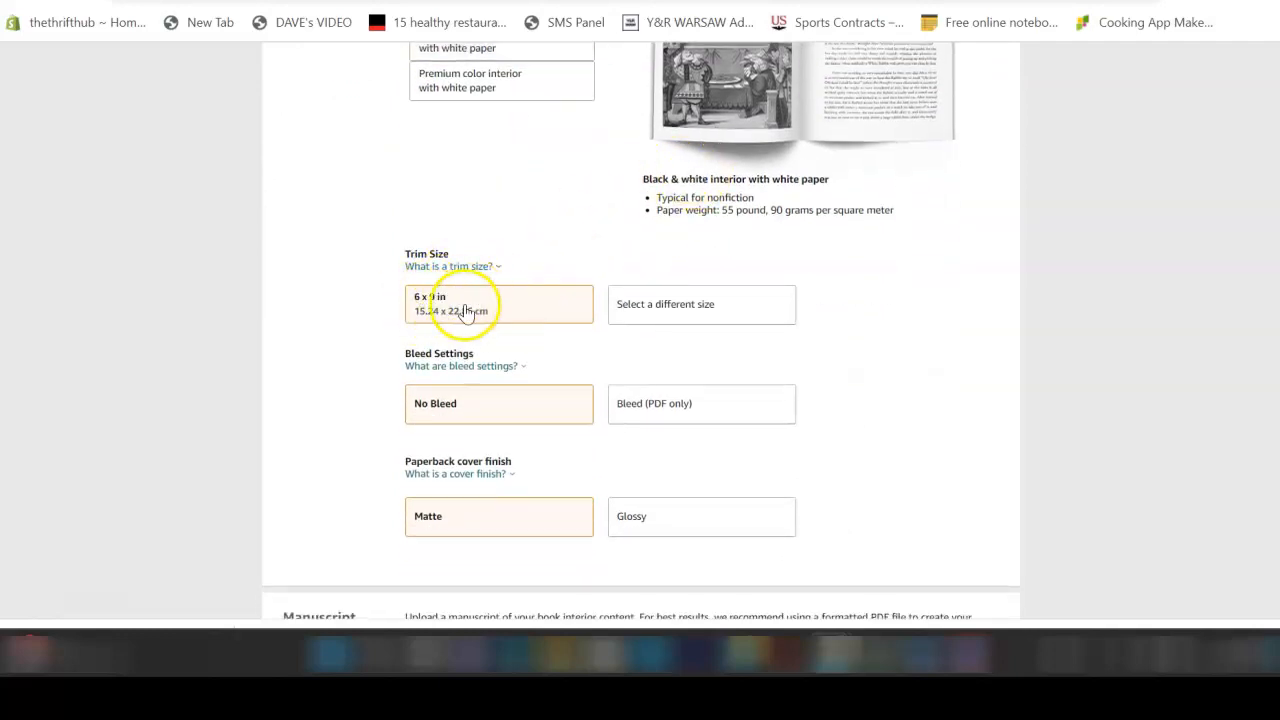
{"action": "left_click", "coordinate": [645, 315]}
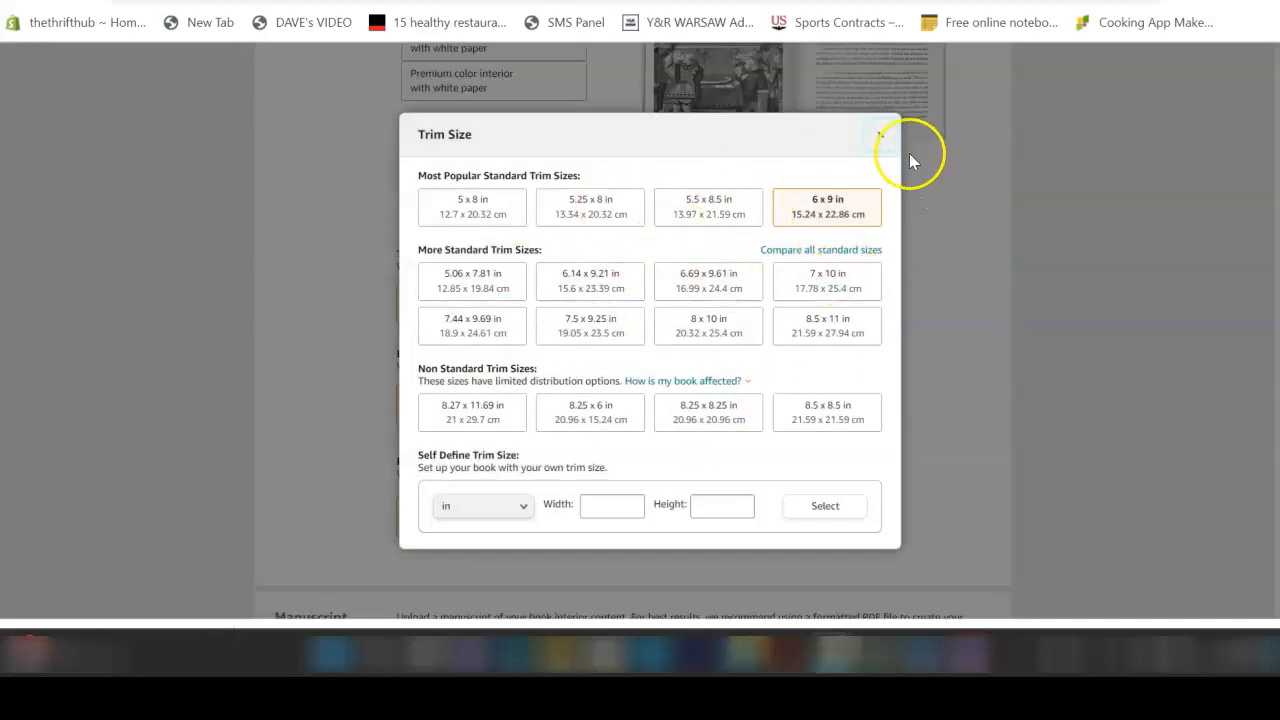
{"action": "left_click", "coordinate": [881, 137]}
{"action": "scroll", "coordinate": [570, 385], "scroll_direction": "down", "scroll_amount": 3}
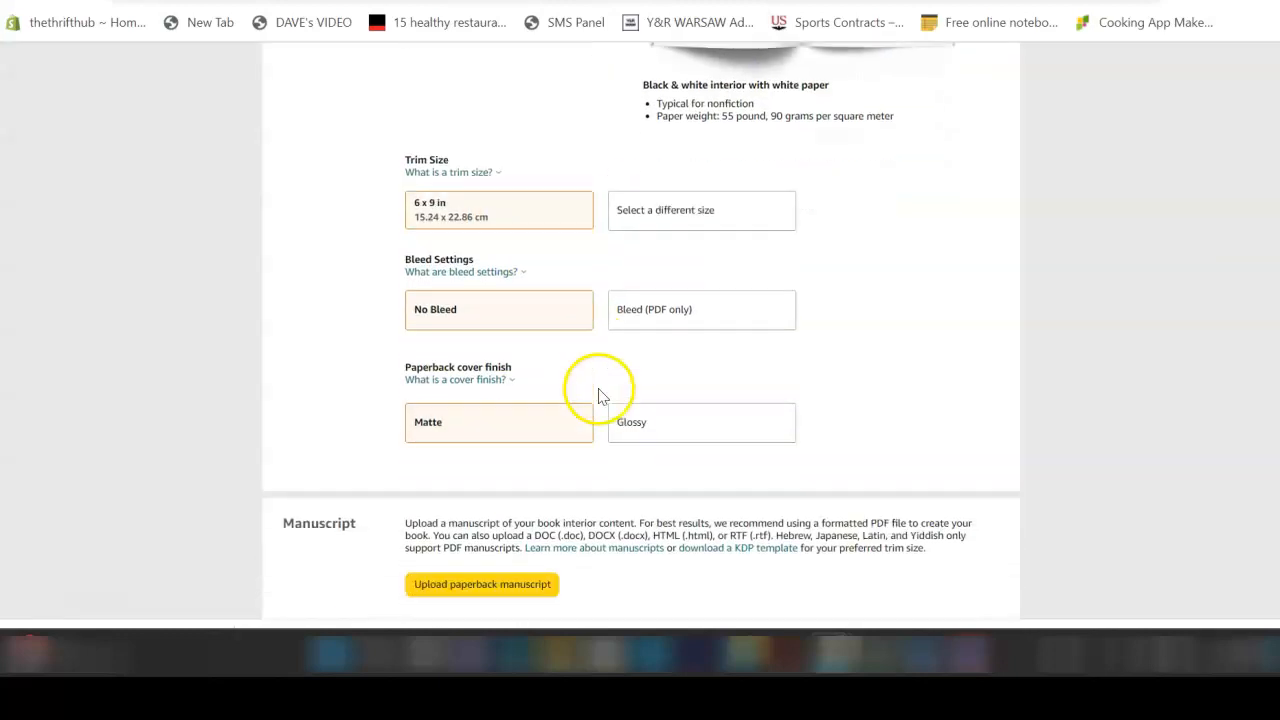
{"action": "left_click", "coordinate": [460, 159]}
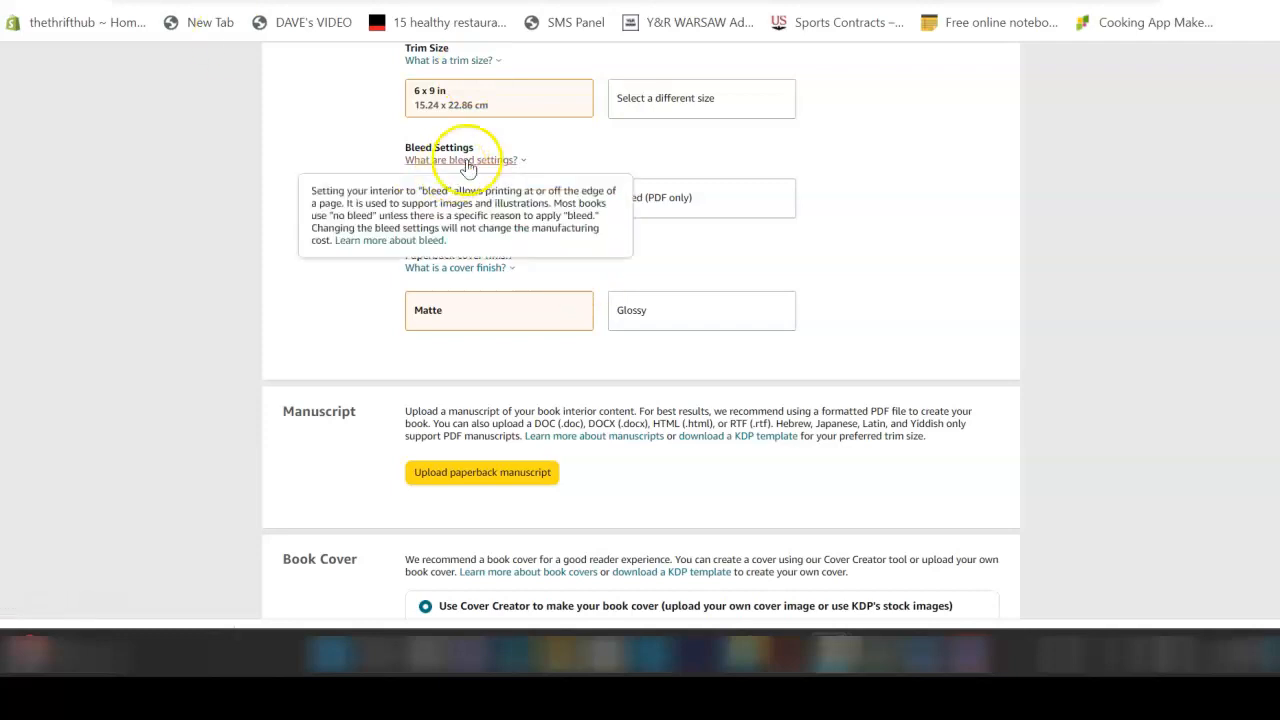
{"action": "left_click", "coordinate": [887, 253]}
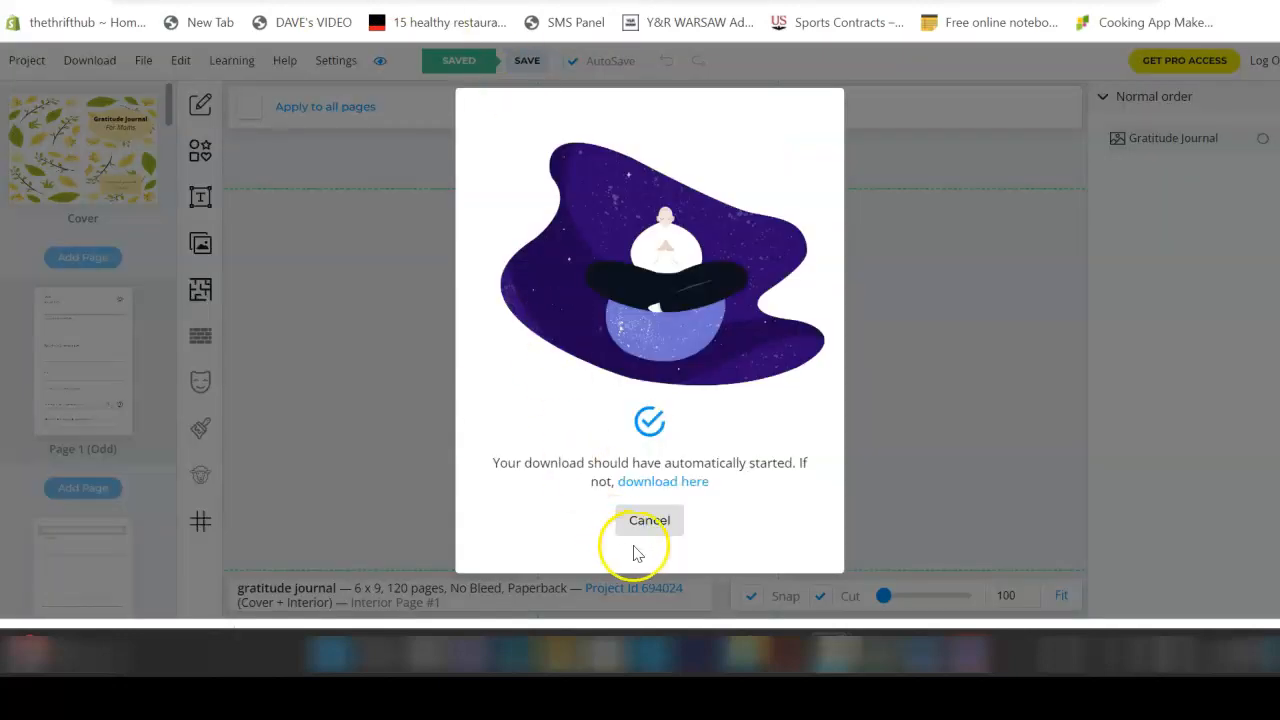
{"action": "left_click", "coordinate": [655, 523]}
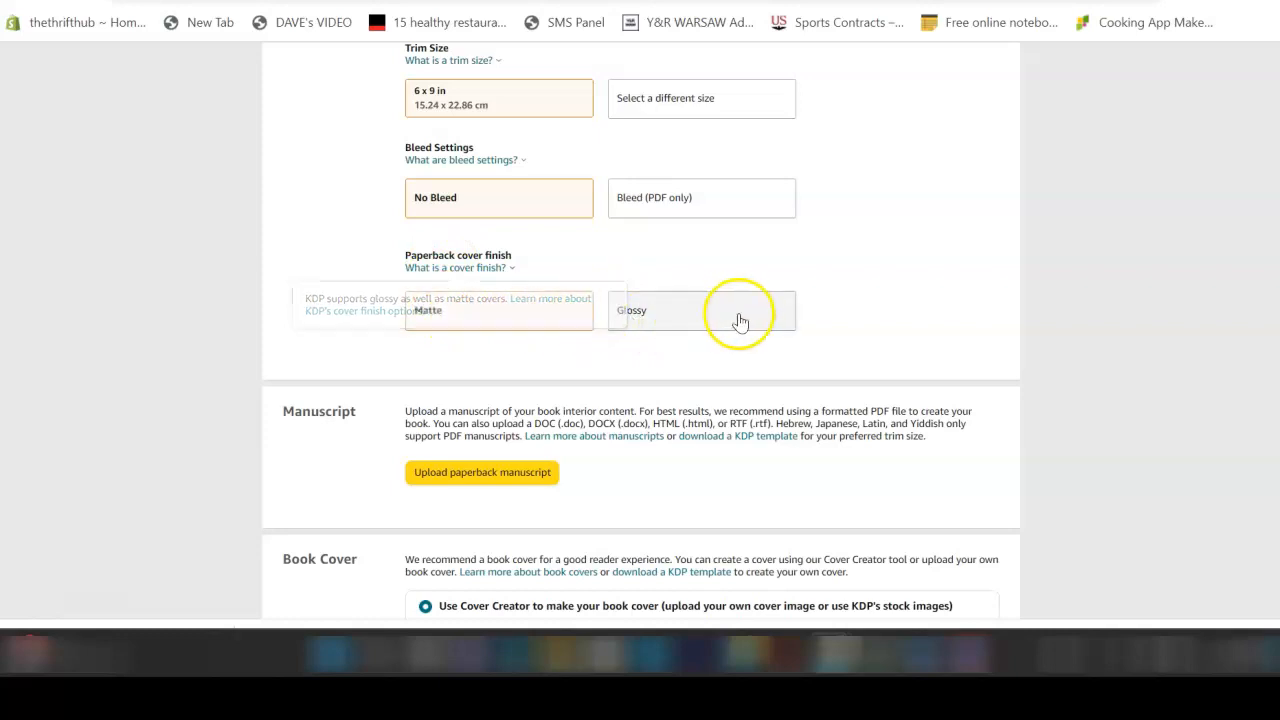
{"action": "scroll", "coordinate": [533, 188], "scroll_direction": "down", "scroll_amount": 2}
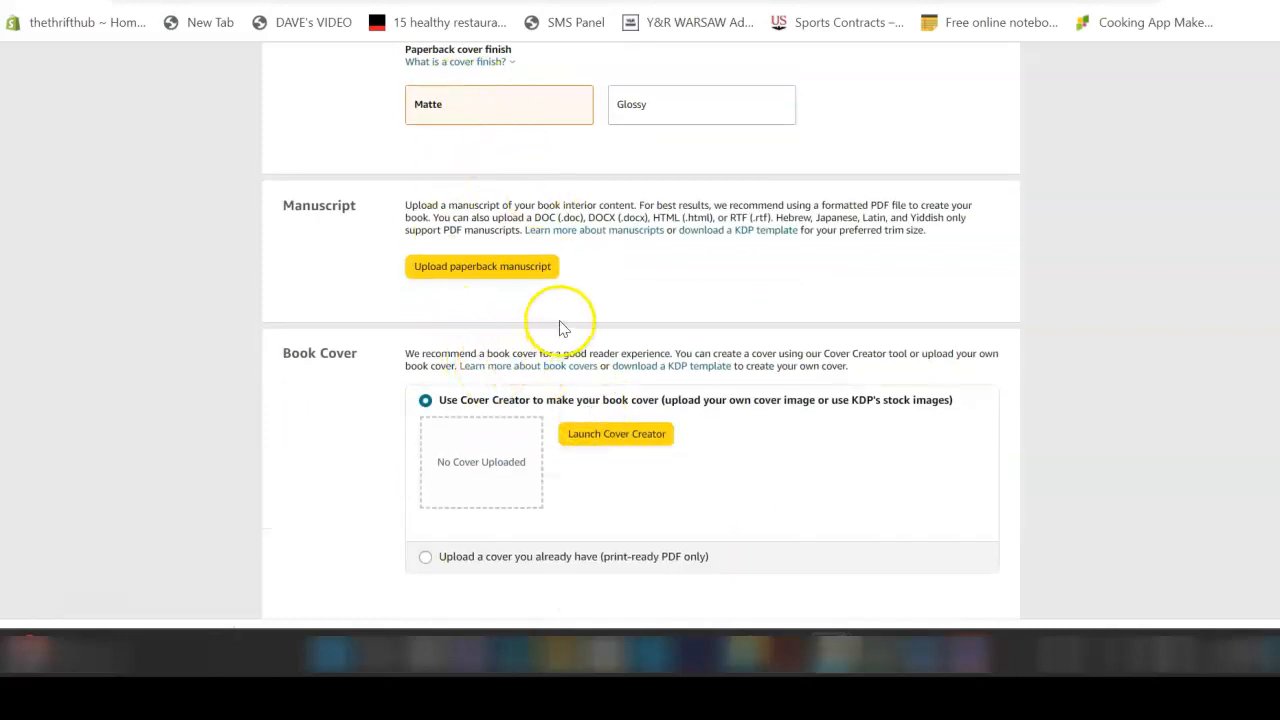
{"action": "scroll", "coordinate": [642, 323], "scroll_direction": "down", "scroll_amount": 1}
{"action": "left_click", "coordinate": [426, 168]}
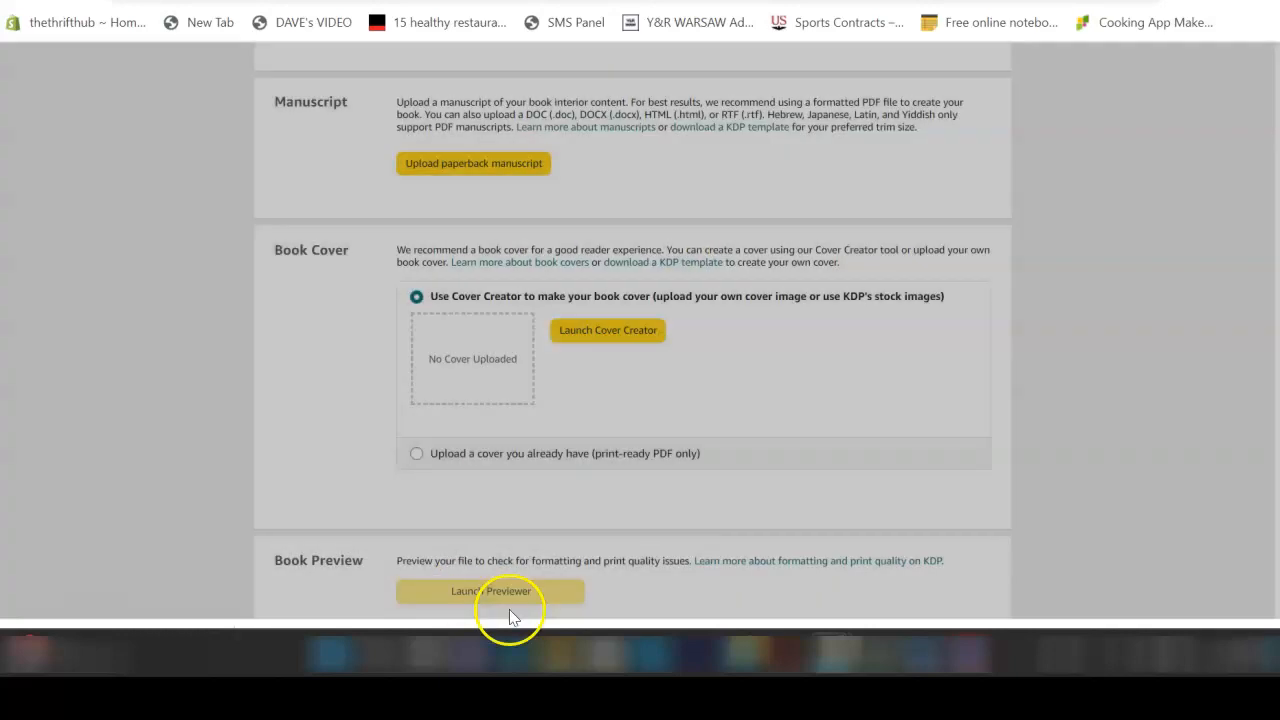
Step: In File Explorer, extract the gratitude_journal (RGB) archive from Downloads into its default folder
{"action": "mouse_move", "coordinate": [556, 668]}
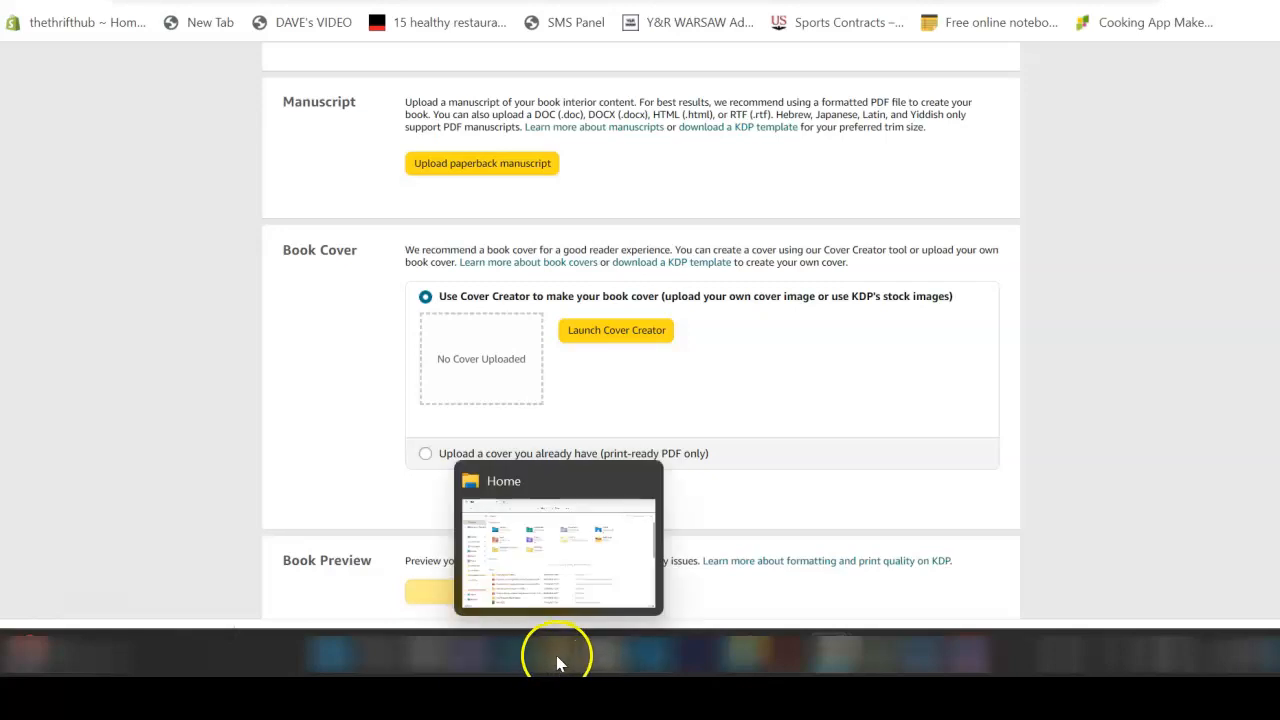
{"action": "left_click", "coordinate": [557, 660]}
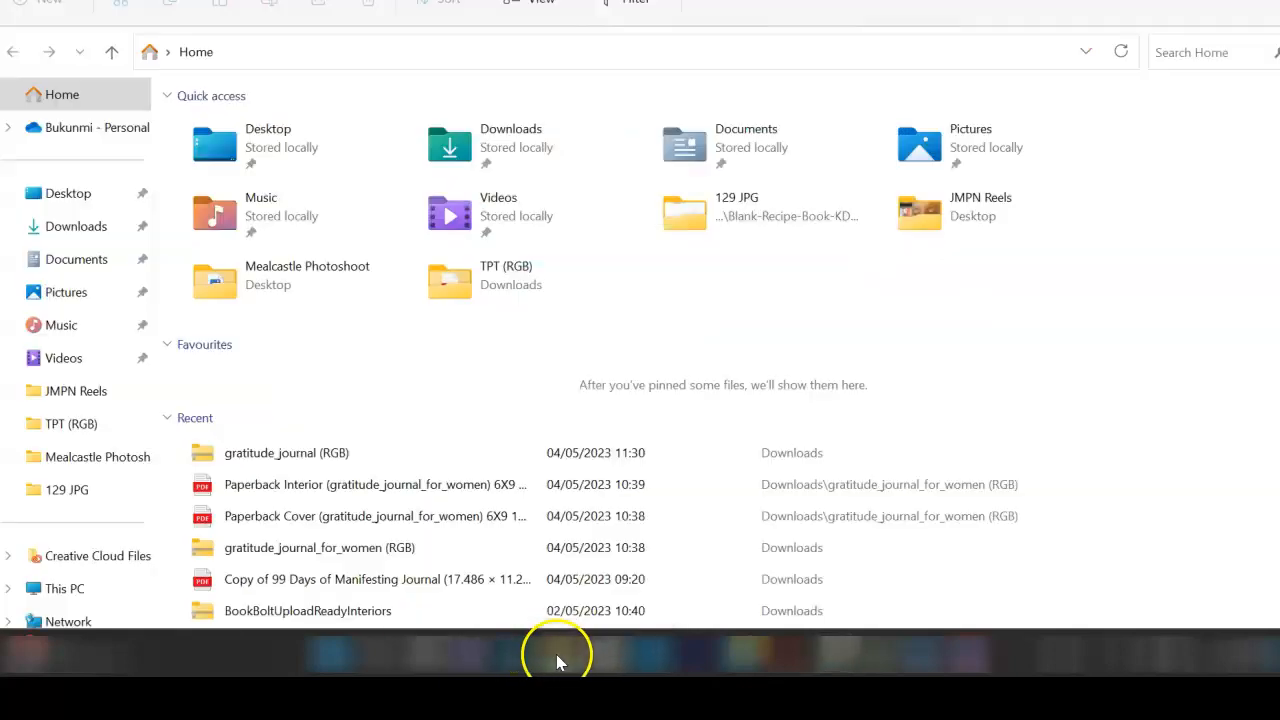
{"action": "left_click", "coordinate": [90, 228]}
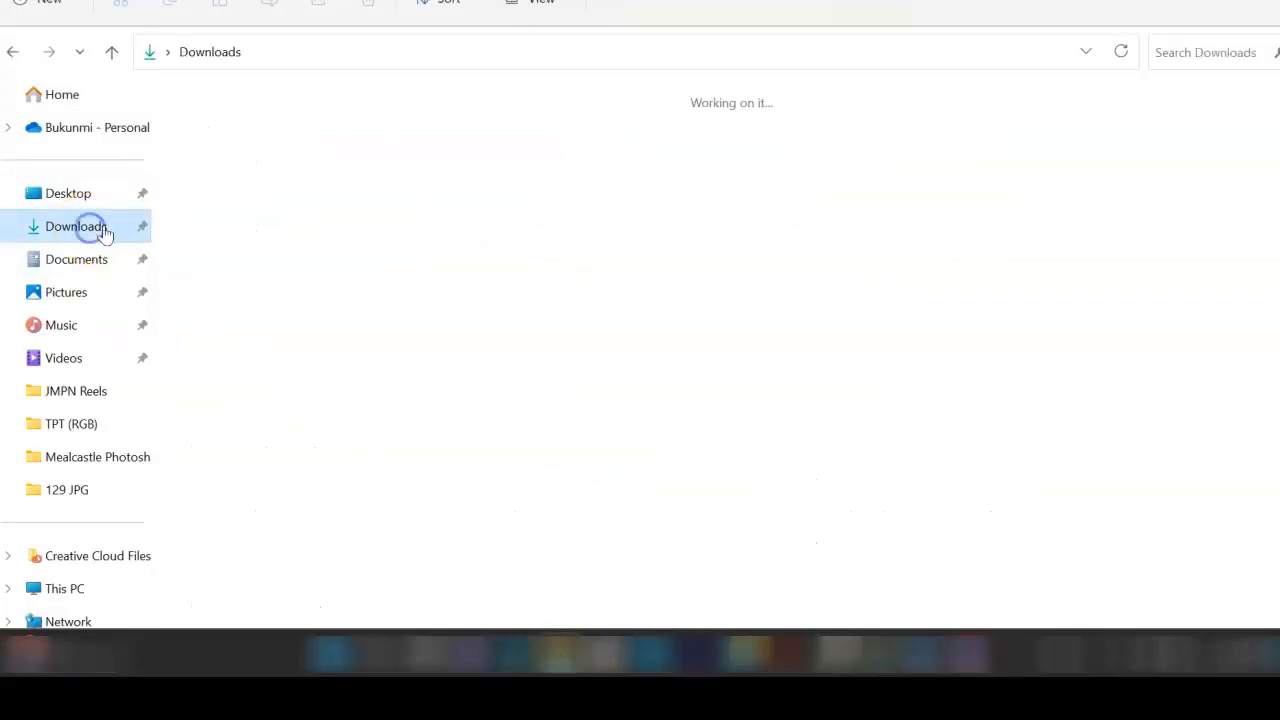
{"action": "left_click", "coordinate": [264, 167]}
{"action": "double_click", "coordinate": [264, 167]}
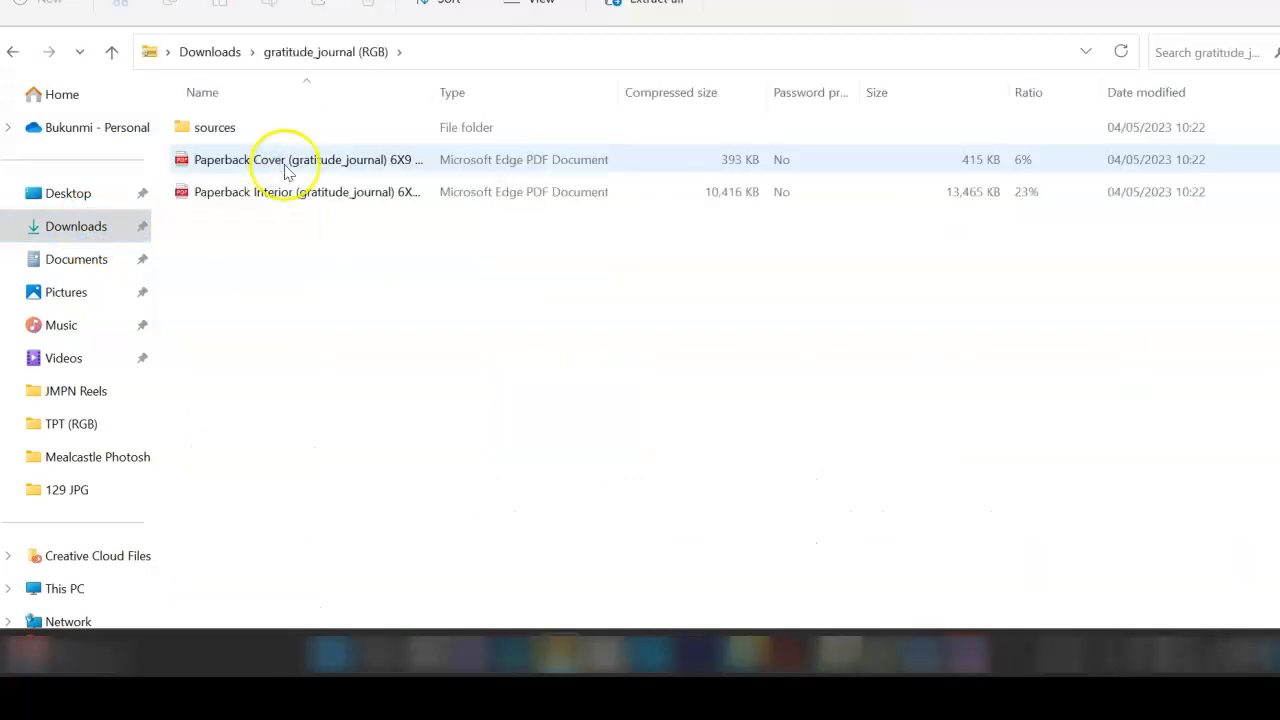
{"action": "left_click", "coordinate": [652, 10]}
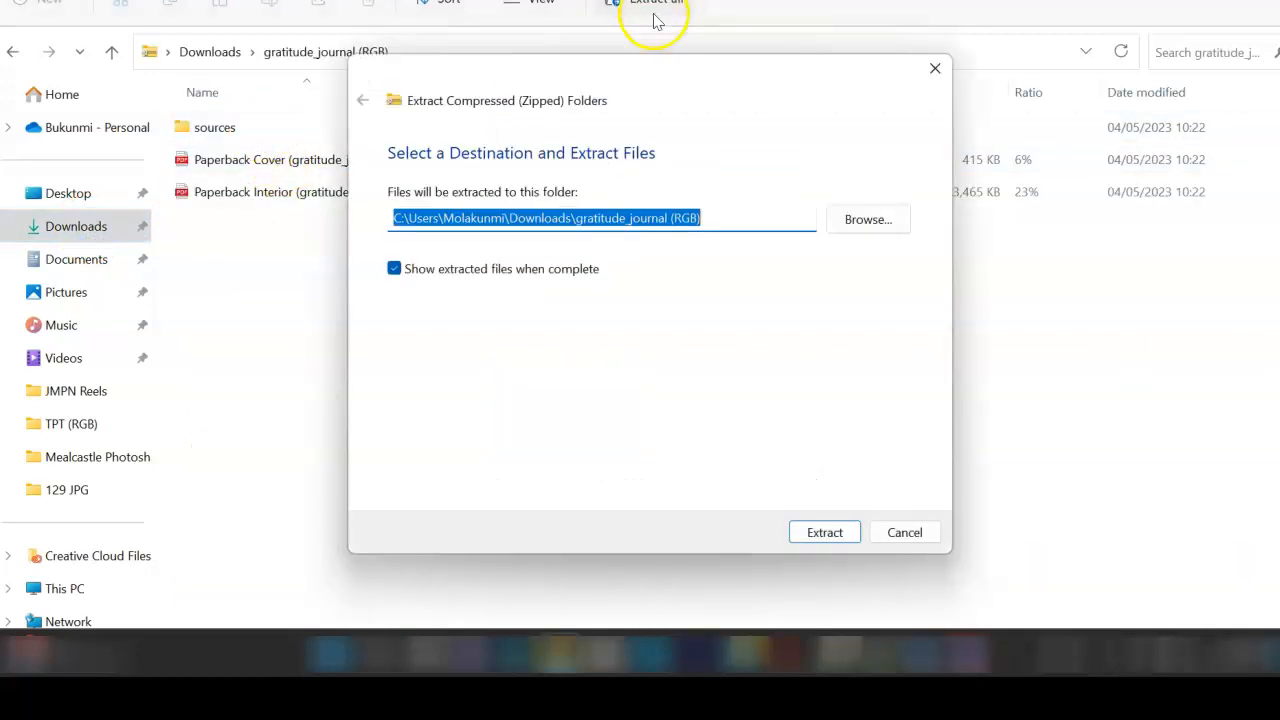
{"action": "left_click", "coordinate": [825, 533]}
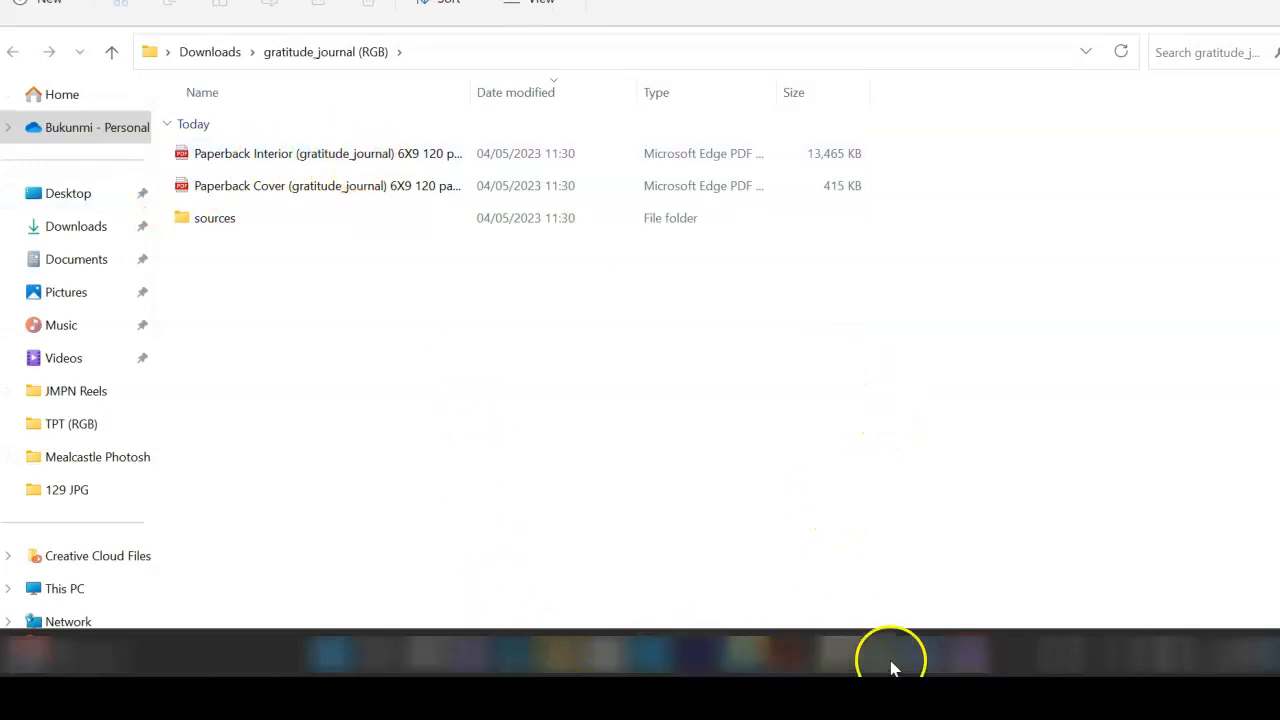
Step: Back in KDP, upload "Paperback Interior (gratitude_journal) 6X9 120 pages No Bleed RGB" from the extracted gratitude_journal (RGB) folder as the manuscript
{"action": "mouse_move", "coordinate": [840, 656]}
{"action": "left_click", "coordinate": [894, 550]}
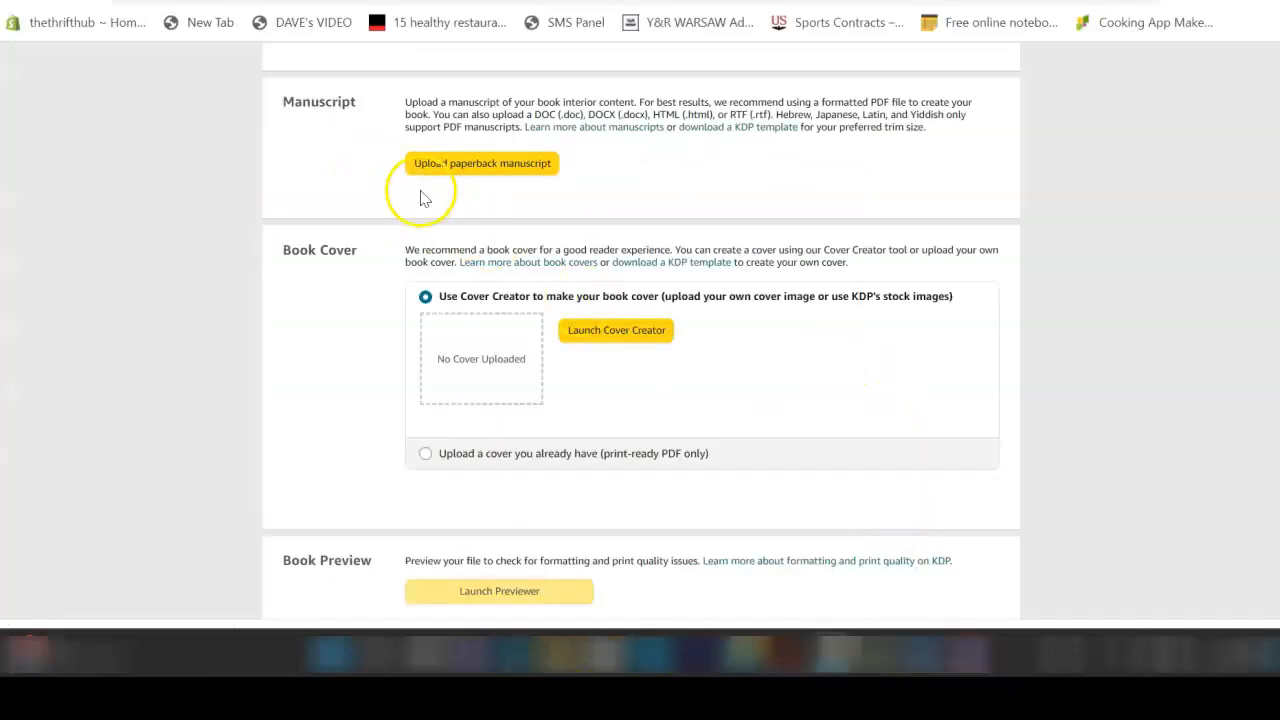
{"action": "left_click", "coordinate": [489, 164]}
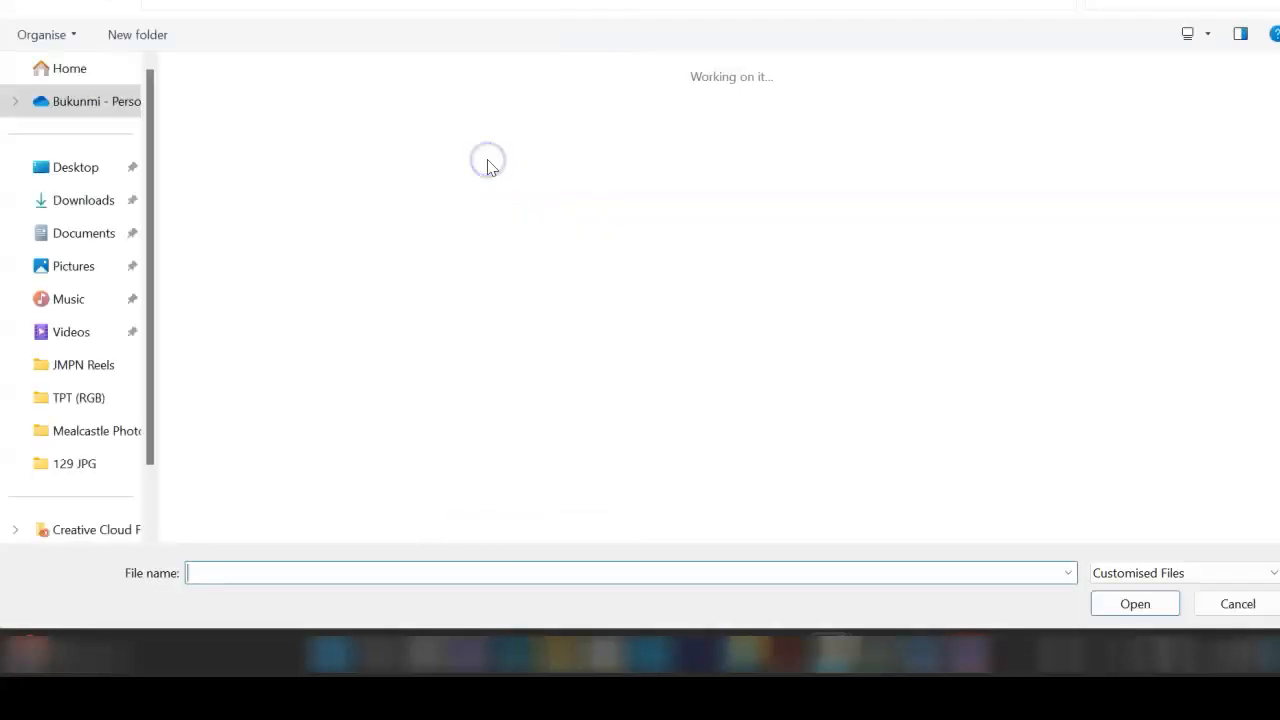
{"action": "left_click", "coordinate": [206, 126]}
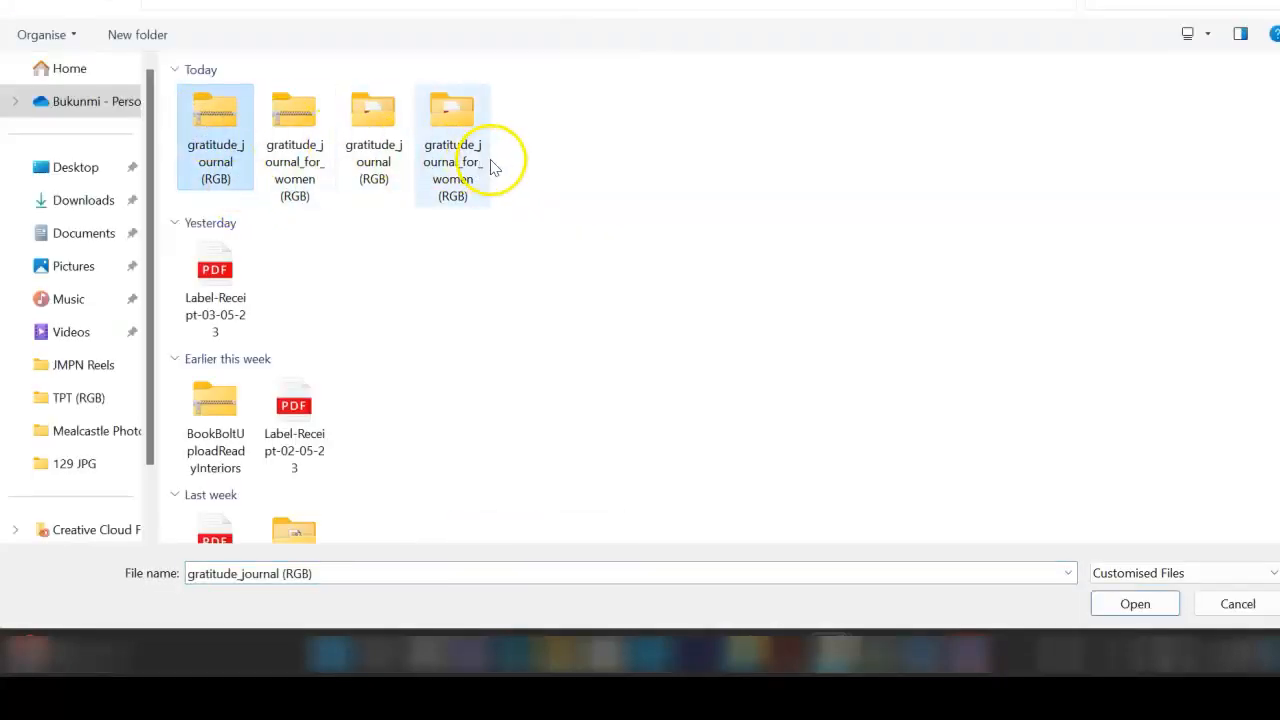
{"action": "double_click", "coordinate": [373, 110]}
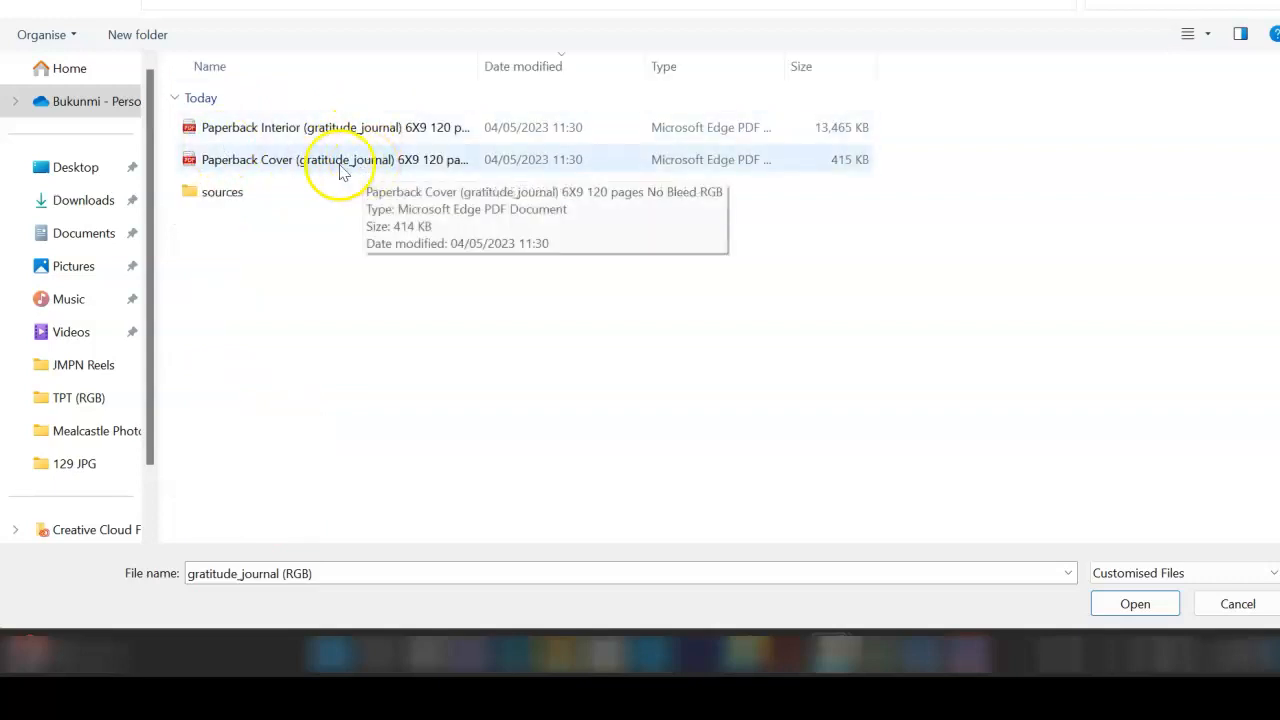
{"action": "left_click", "coordinate": [267, 129]}
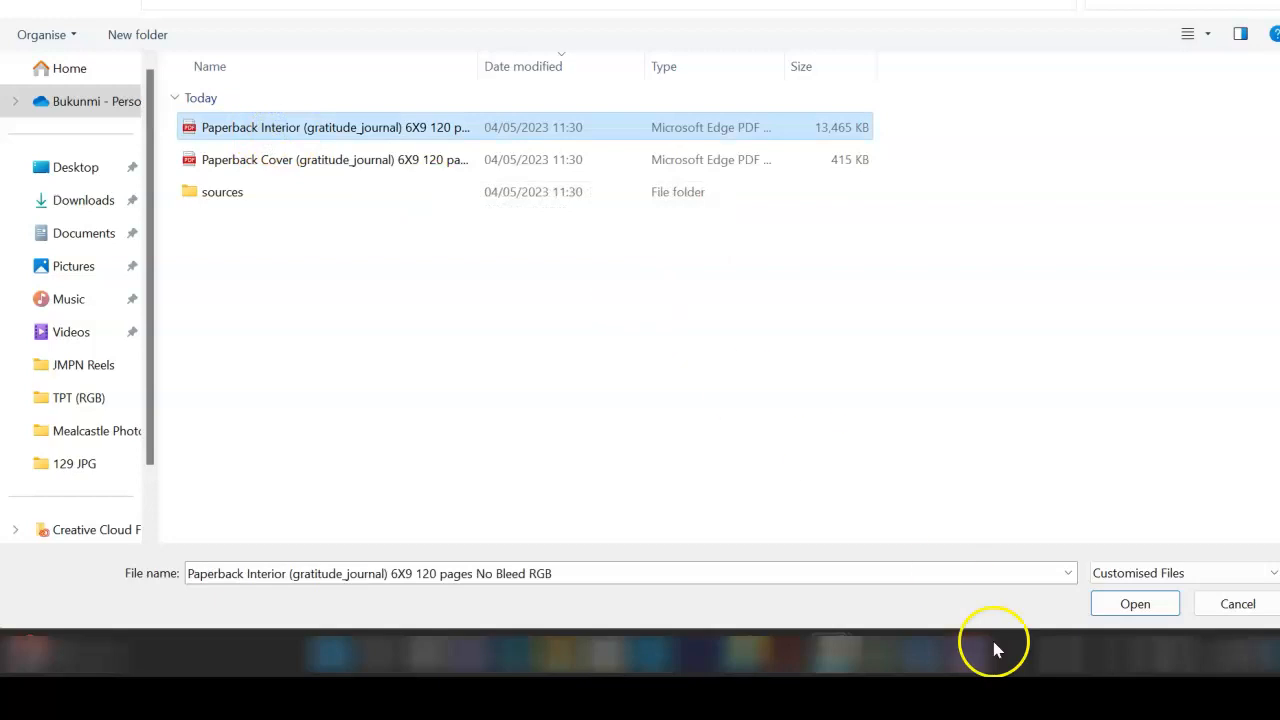
{"action": "left_click", "coordinate": [1135, 603]}
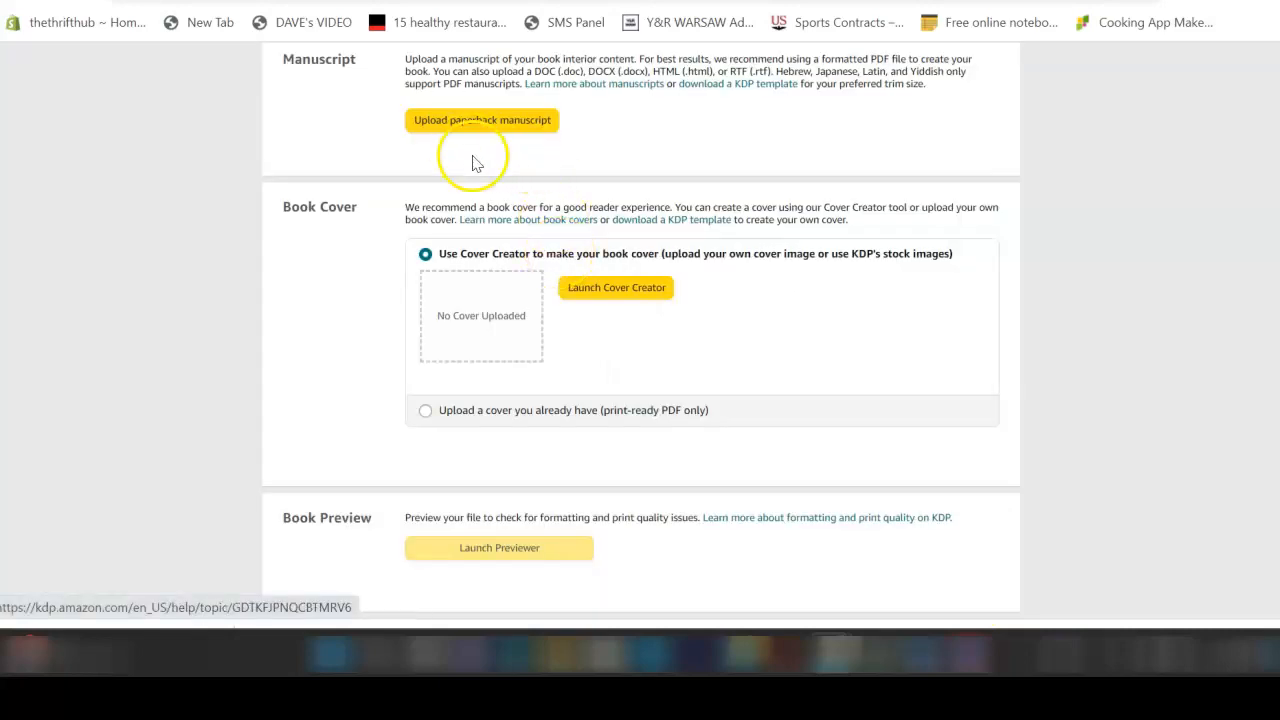
Step: Choose to use an existing print-ready cover and upload "Paperback Cover (gratitude_journal) 6X9 120 pages No Bleed RGB"
{"action": "left_click", "coordinate": [463, 409]}
{"action": "left_click", "coordinate": [589, 410]}
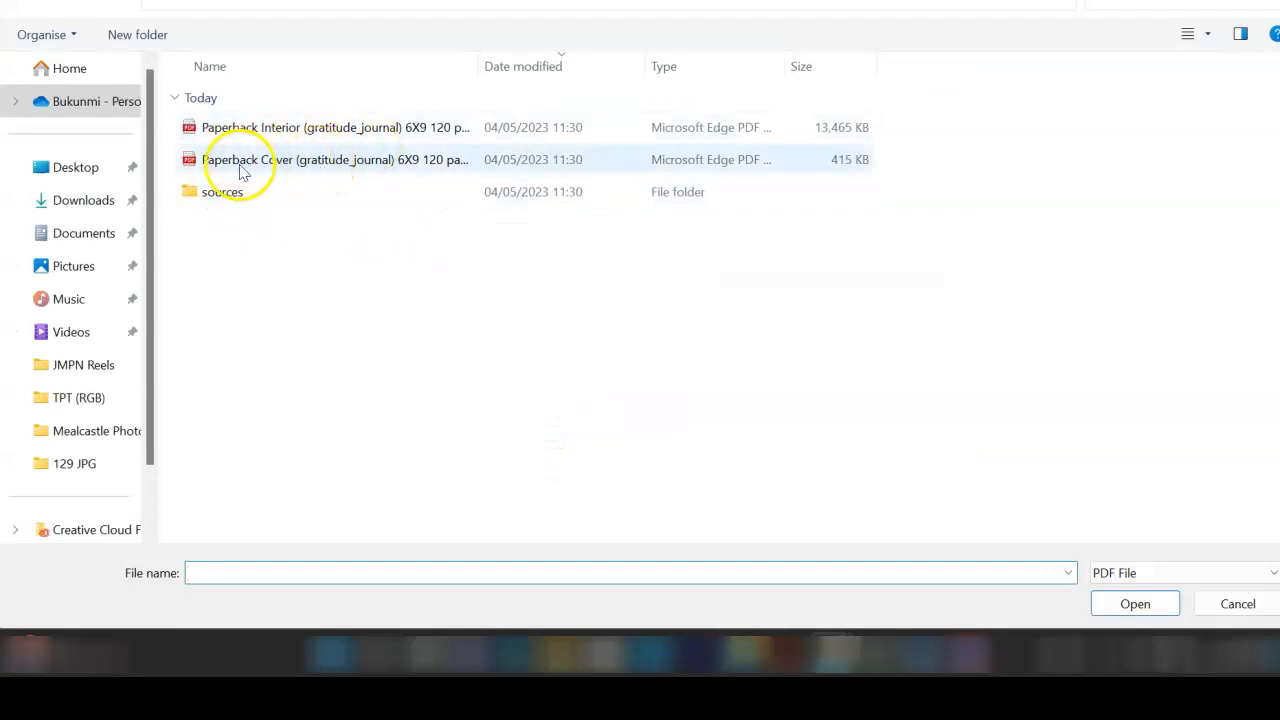
{"action": "left_click", "coordinate": [249, 163]}
{"action": "left_click", "coordinate": [1163, 605]}
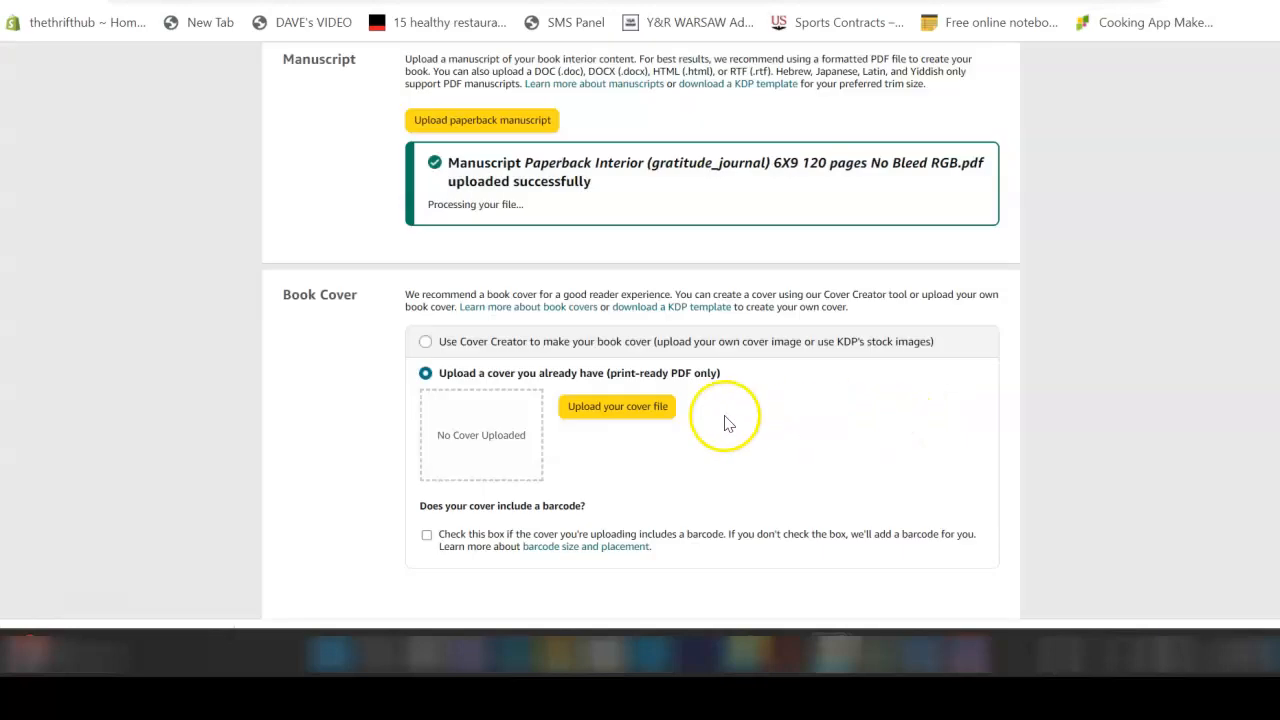
Step: Launch the Print Previewer for the uploaded manuscript and cover
{"action": "scroll", "coordinate": [724, 420], "scroll_direction": "down", "scroll_amount": 4}
{"action": "scroll", "coordinate": [788, 296], "scroll_direction": "up", "scroll_amount": 2}
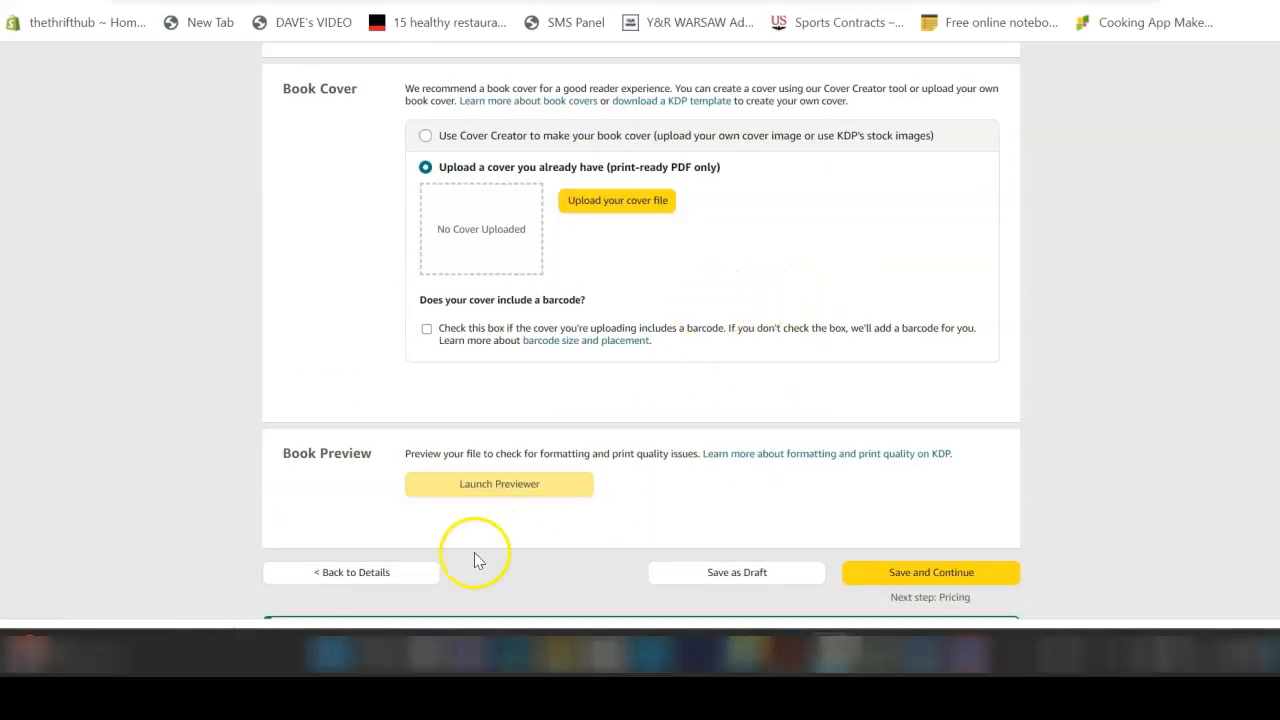
{"action": "left_click", "coordinate": [499, 497]}
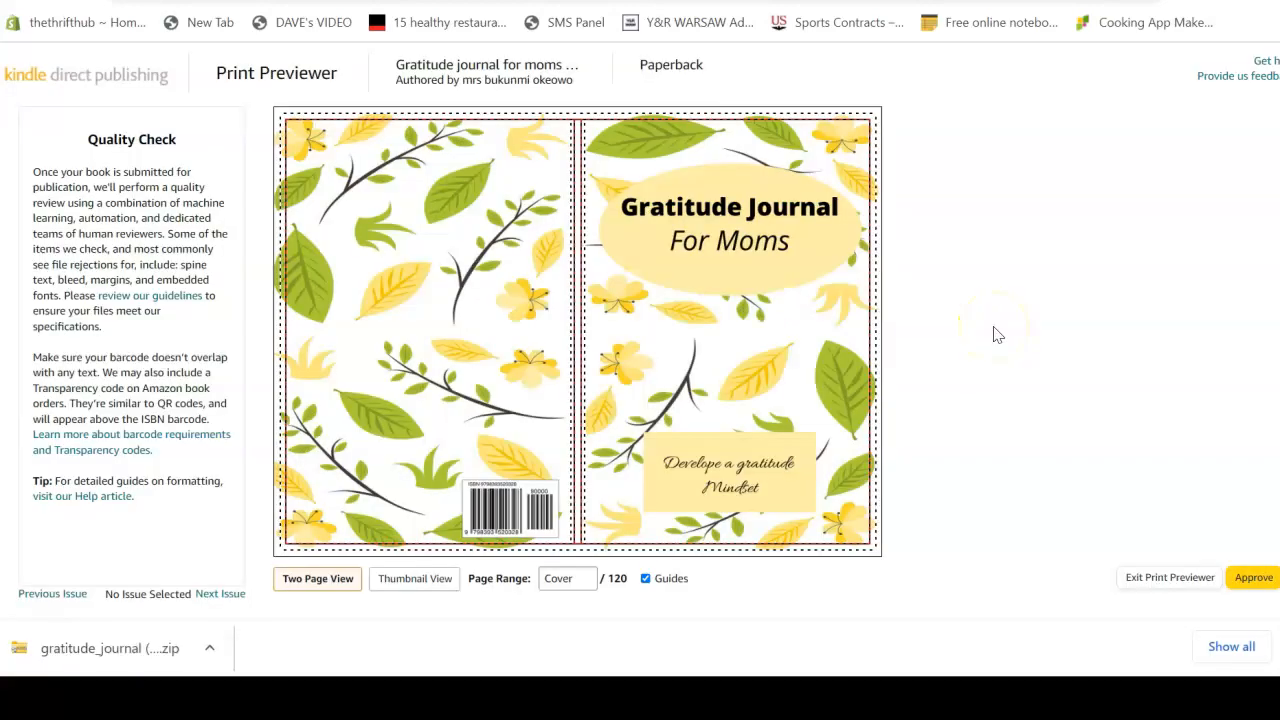
Step: Check the cover and the interior spreads through pages 8-9, and approve the print preview
{"action": "mouse_move", "coordinate": [631, 275]}
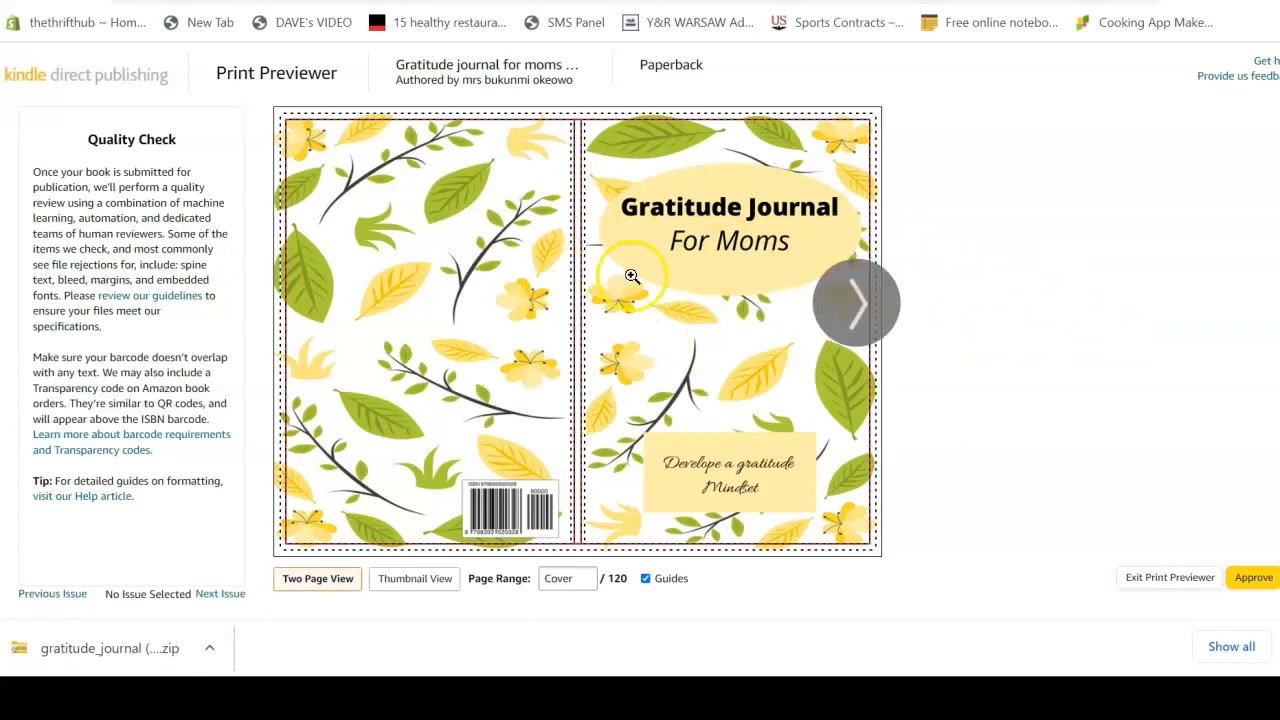
{"action": "left_click", "coordinate": [858, 300]}
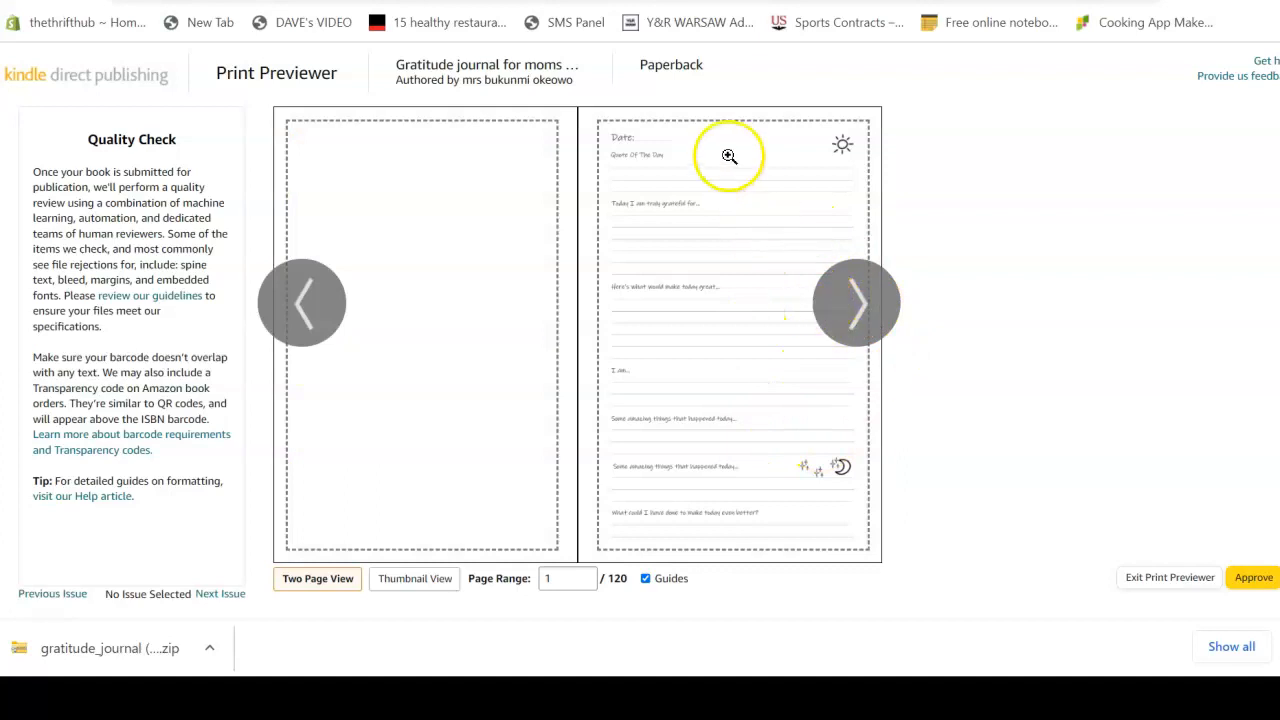
{"action": "left_click", "coordinate": [860, 300]}
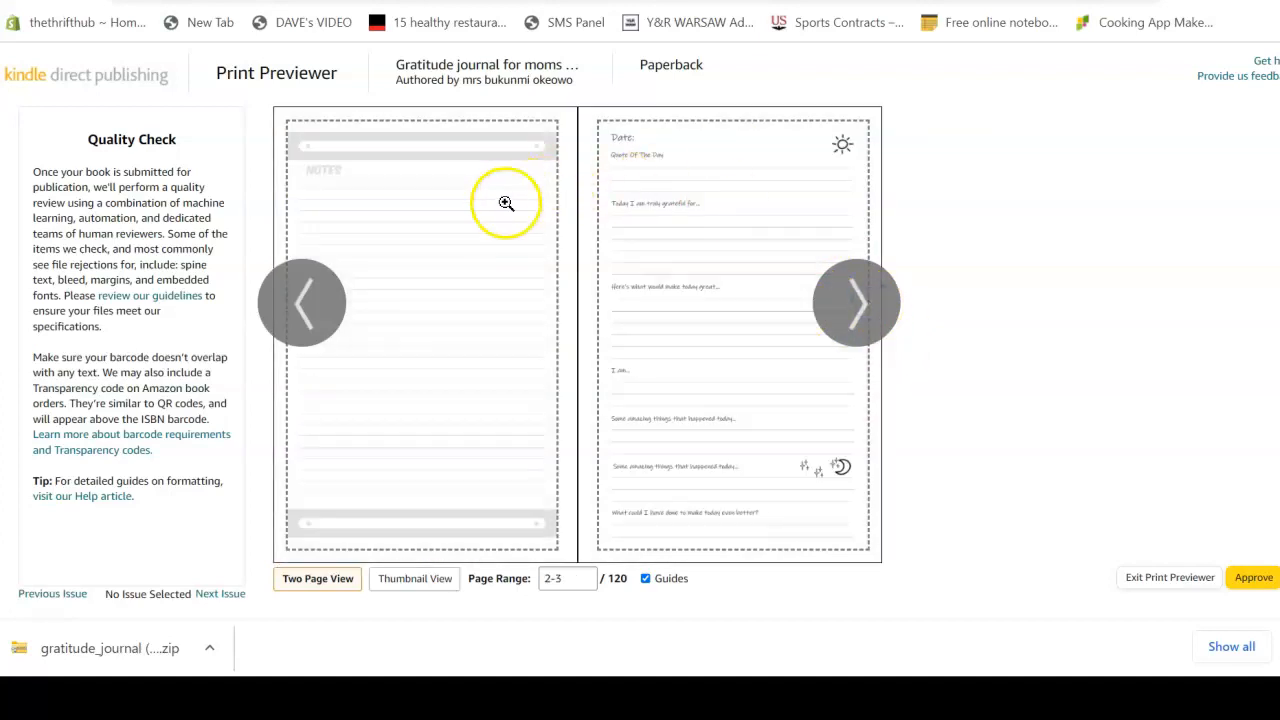
{"action": "left_click", "coordinate": [877, 304]}
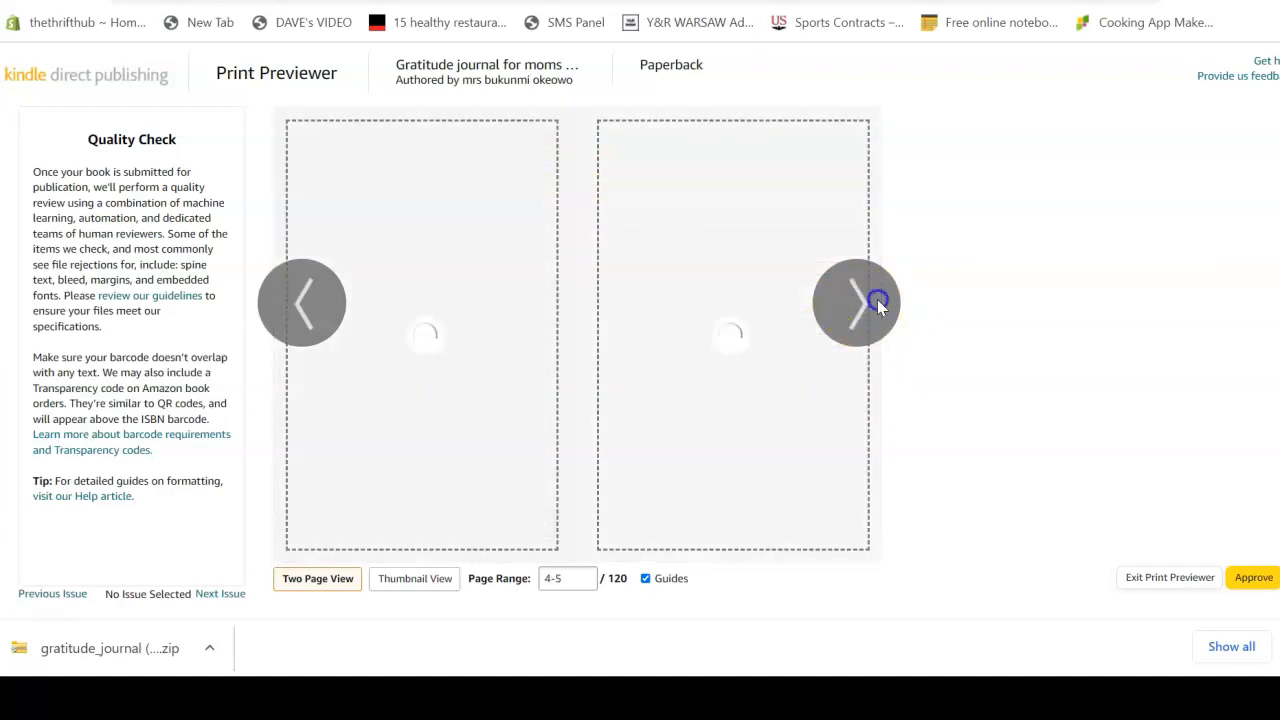
{"action": "left_click", "coordinate": [857, 306]}
{"action": "left_click", "coordinate": [857, 306]}
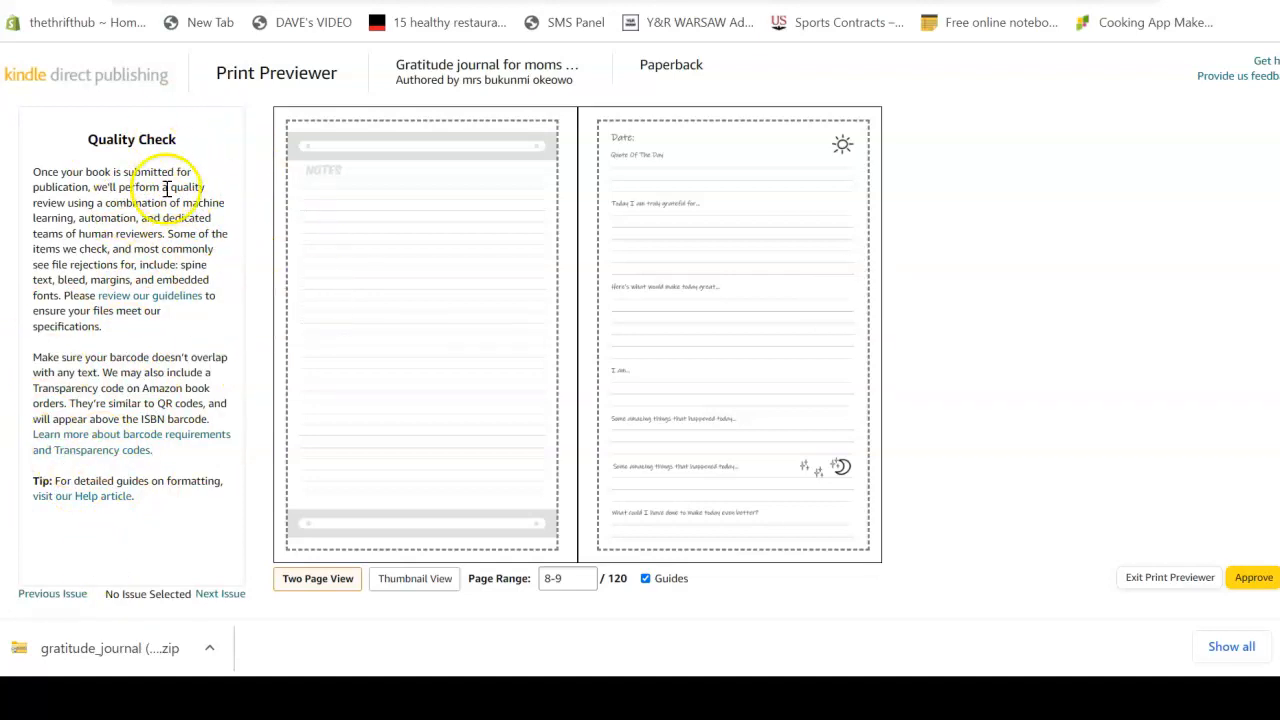
{"action": "mouse_move", "coordinate": [643, 177]}
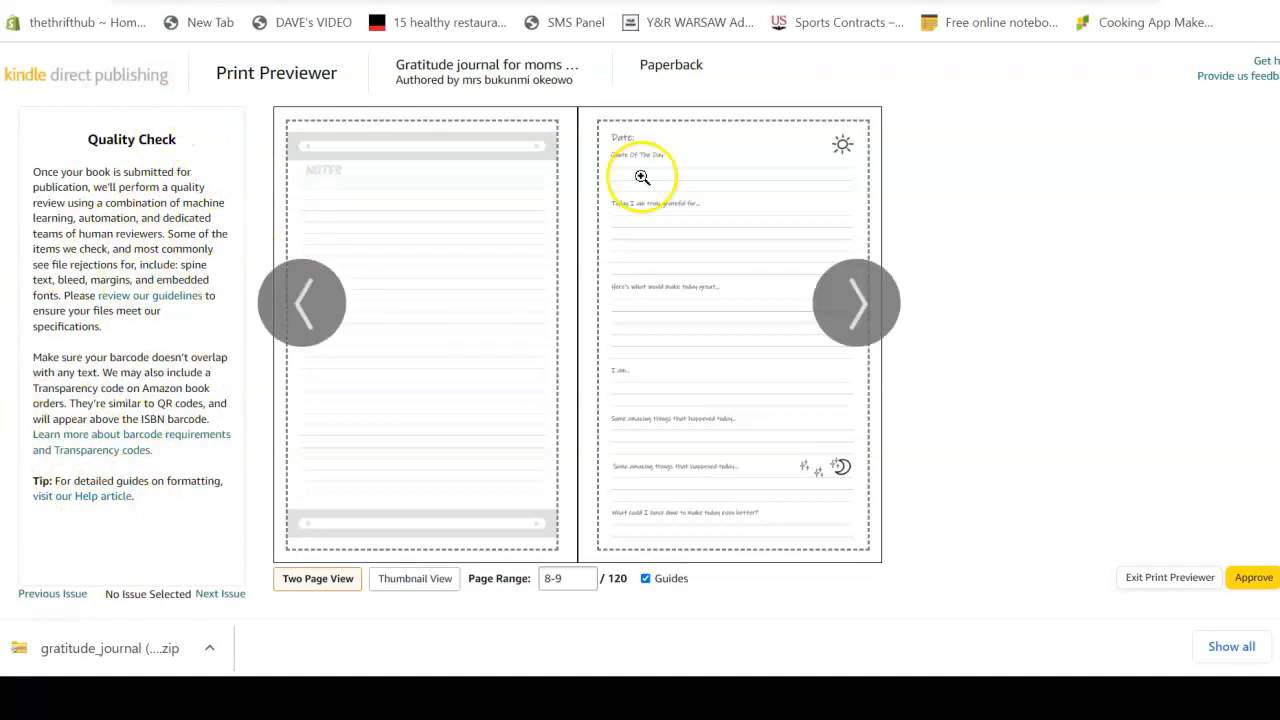
{"action": "left_click", "coordinate": [1252, 580]}
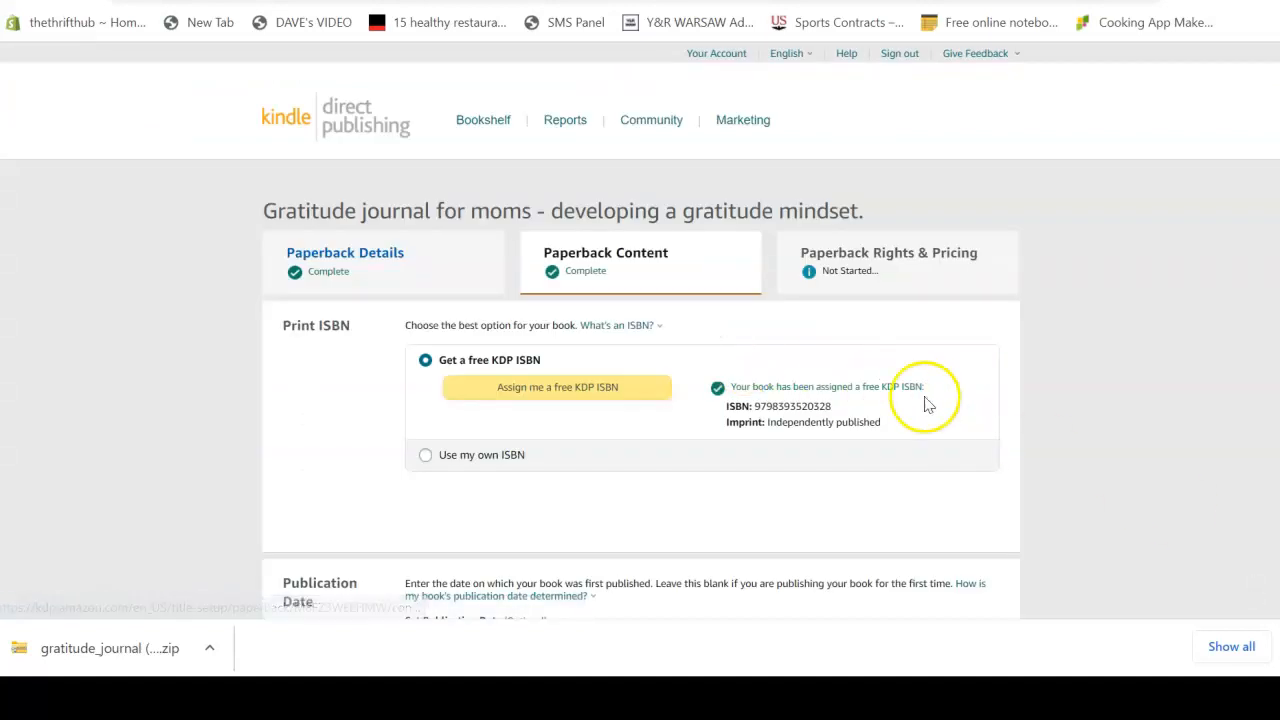
Step: Review the printing cost summary, save the paperback content and continue to the rights and pricing stage
{"action": "scroll", "coordinate": [920, 405], "scroll_direction": "down", "scroll_amount": 20}
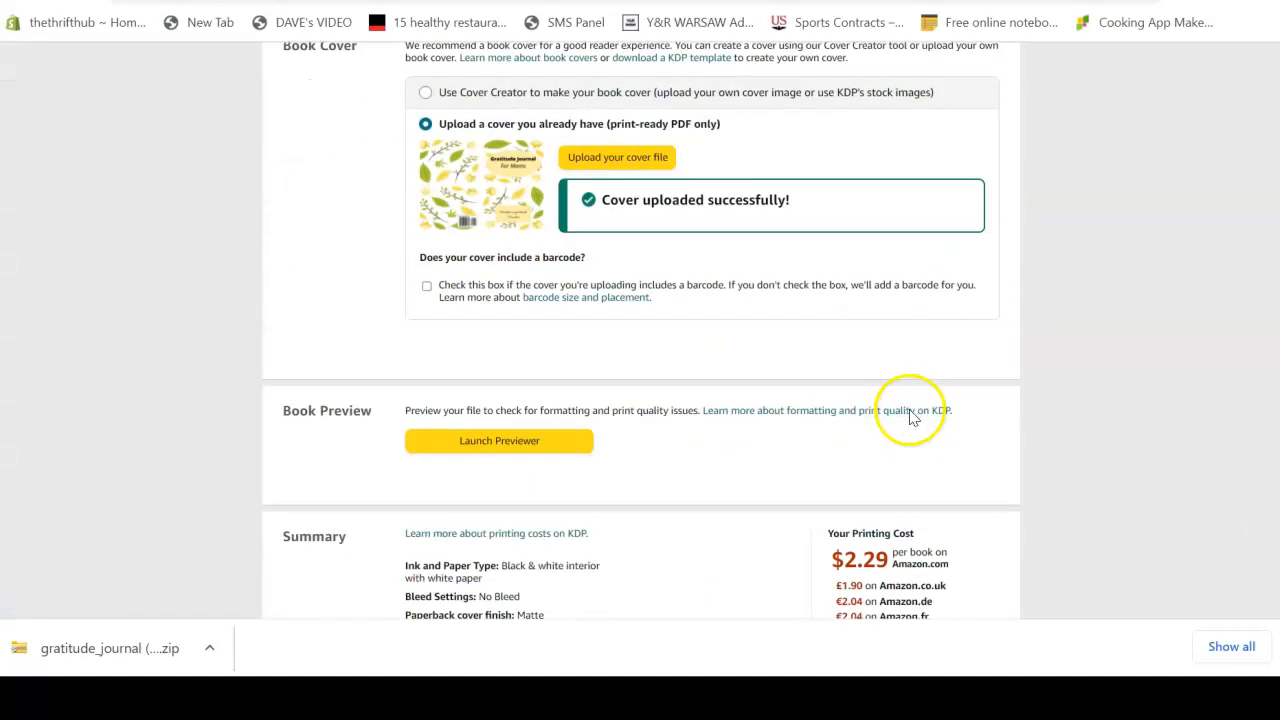
{"action": "scroll", "coordinate": [910, 417], "scroll_direction": "down", "scroll_amount": 3}
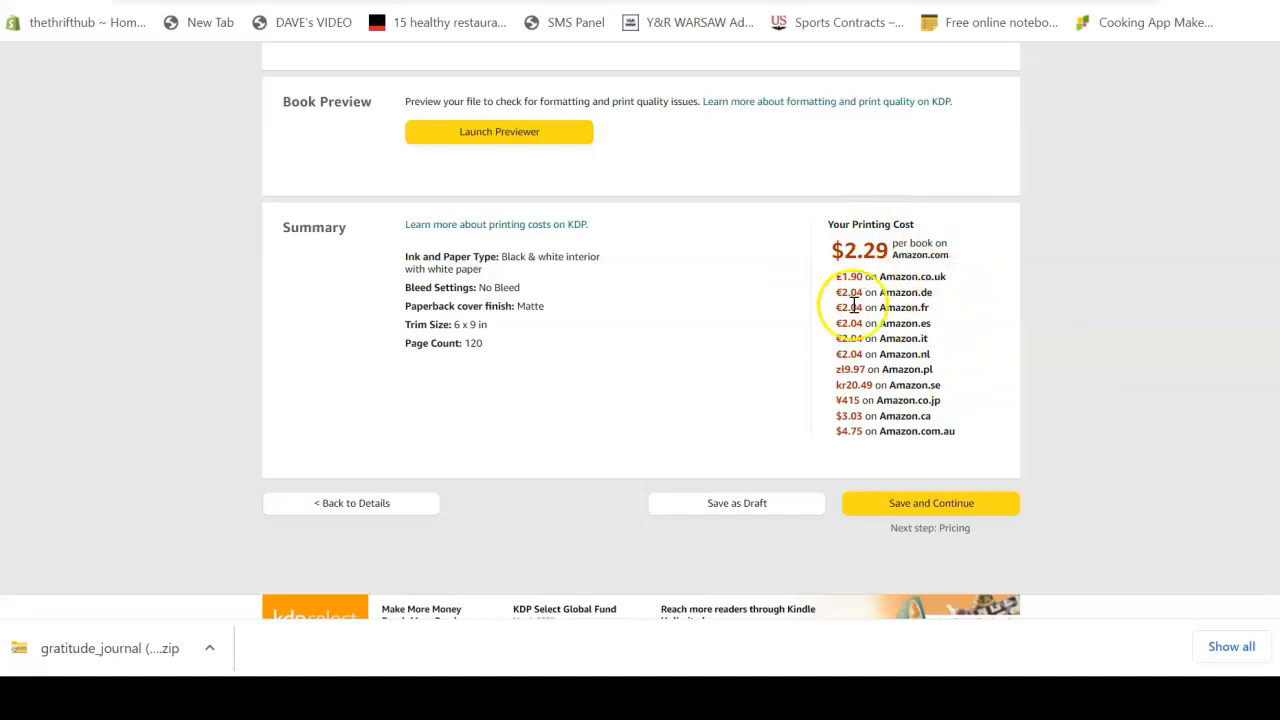
{"action": "left_click", "coordinate": [912, 503]}
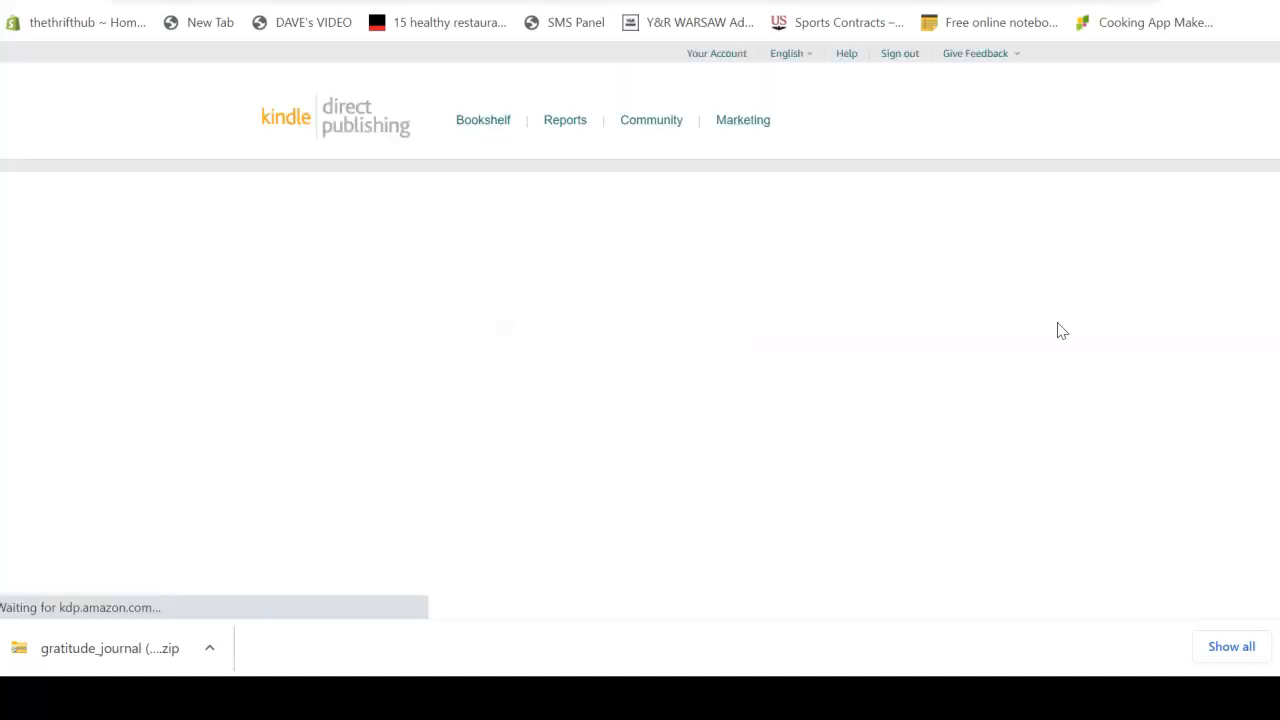
Step: Go through the territory and pricing sections, and check the paperback price of the competing "Good Days Start With Gratitude" journal on Amazon
{"action": "scroll", "coordinate": [1037, 318], "scroll_direction": "down", "scroll_amount": 2}
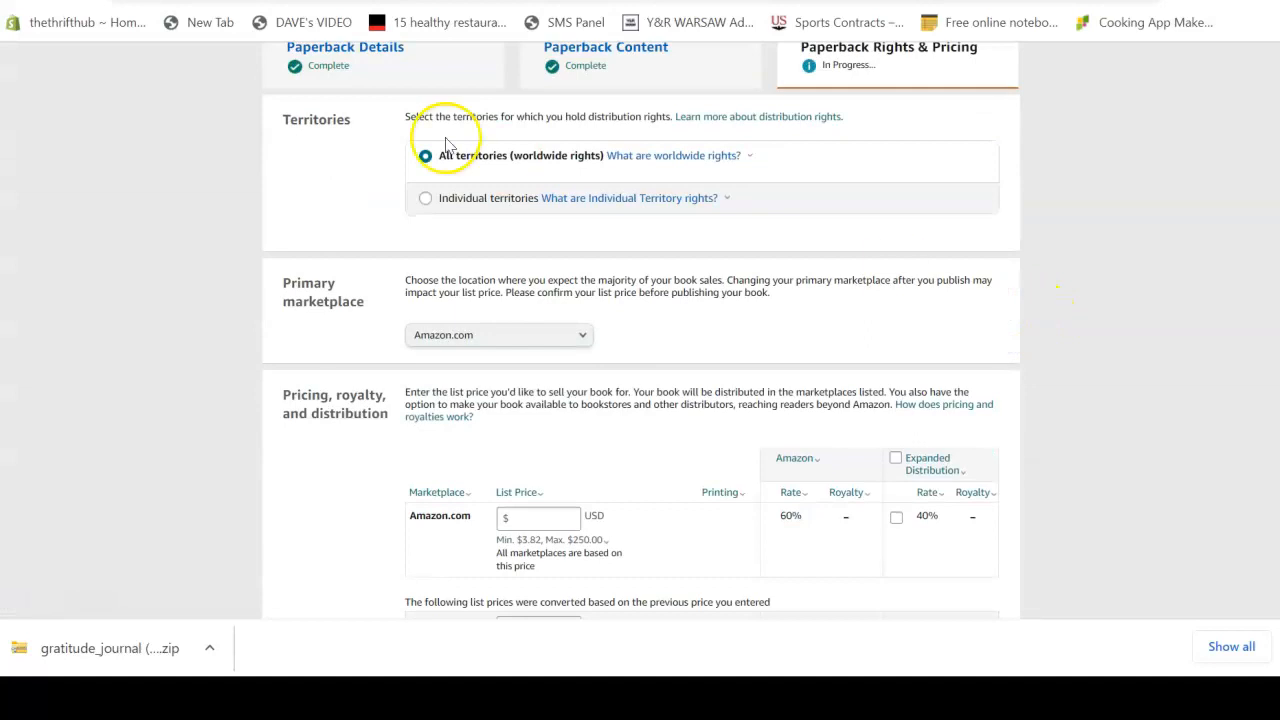
{"action": "scroll", "coordinate": [600, 330], "scroll_direction": "down", "scroll_amount": 1}
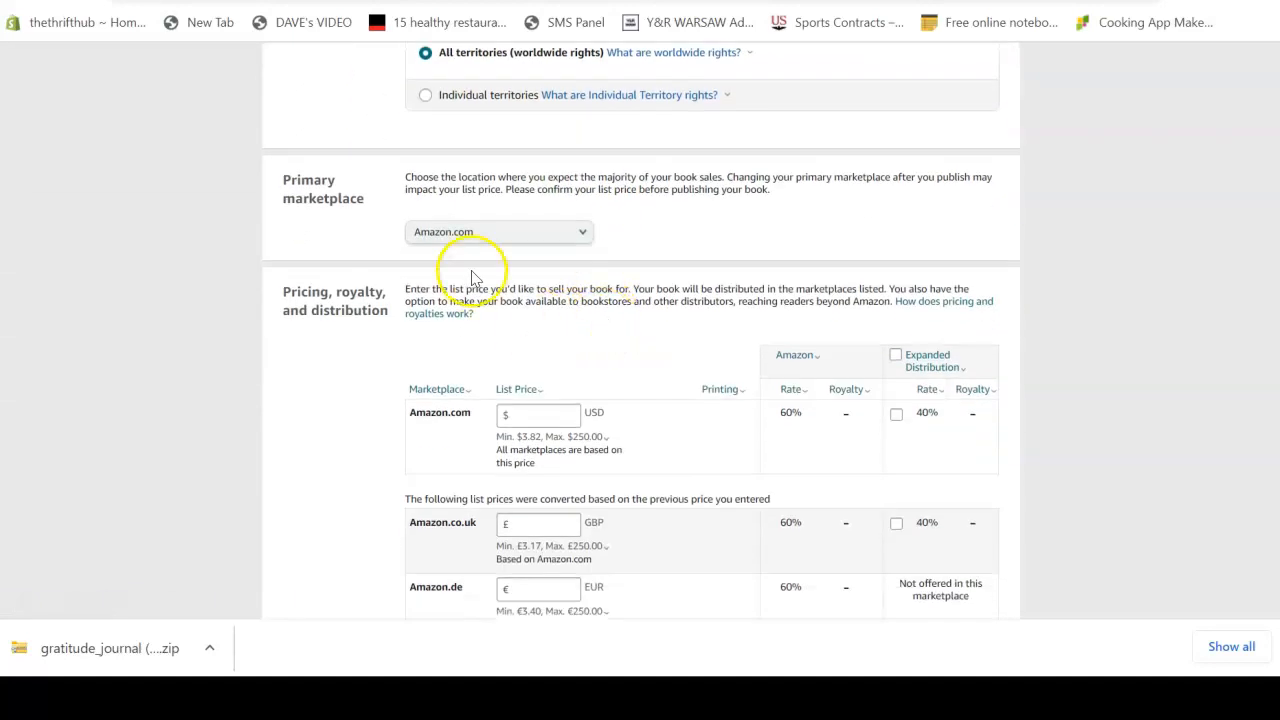
{"action": "scroll", "coordinate": [640, 272], "scroll_direction": "down", "scroll_amount": 2}
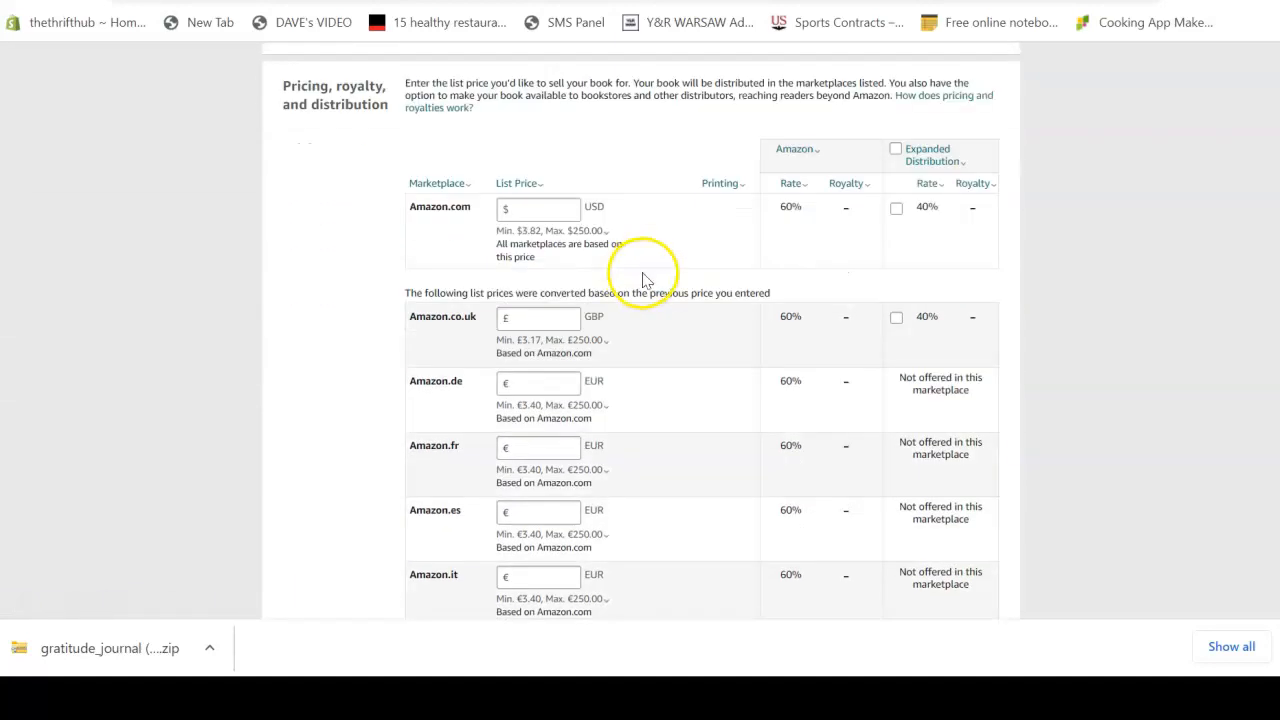
{"action": "left_click", "coordinate": [553, 212]}
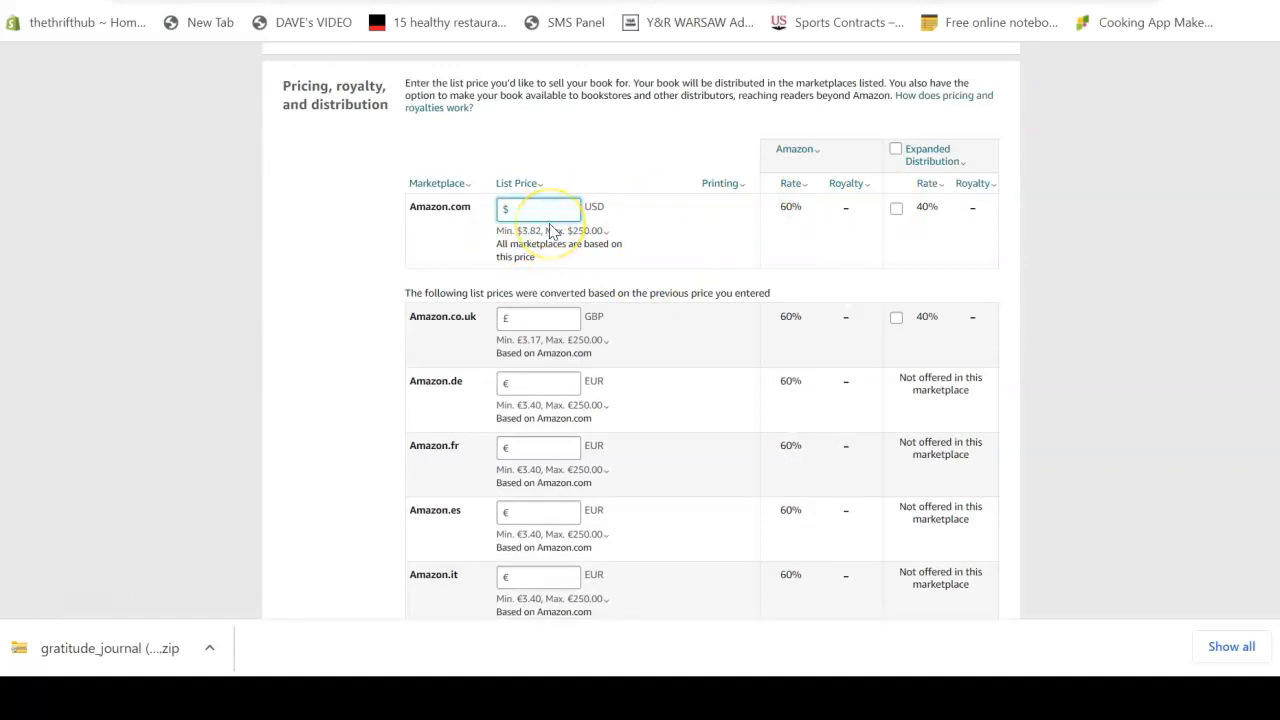
{"action": "left_click", "coordinate": [590, 3]}
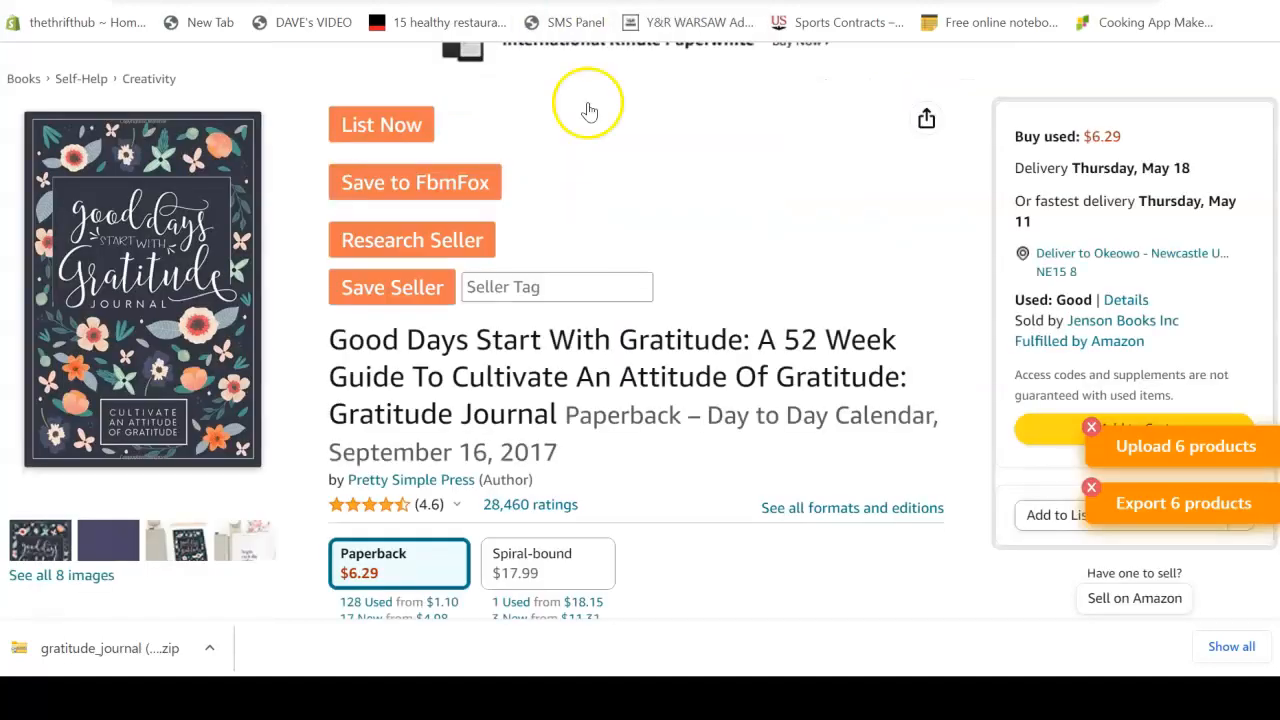
{"action": "scroll", "coordinate": [696, 412], "scroll_direction": "down", "scroll_amount": 2}
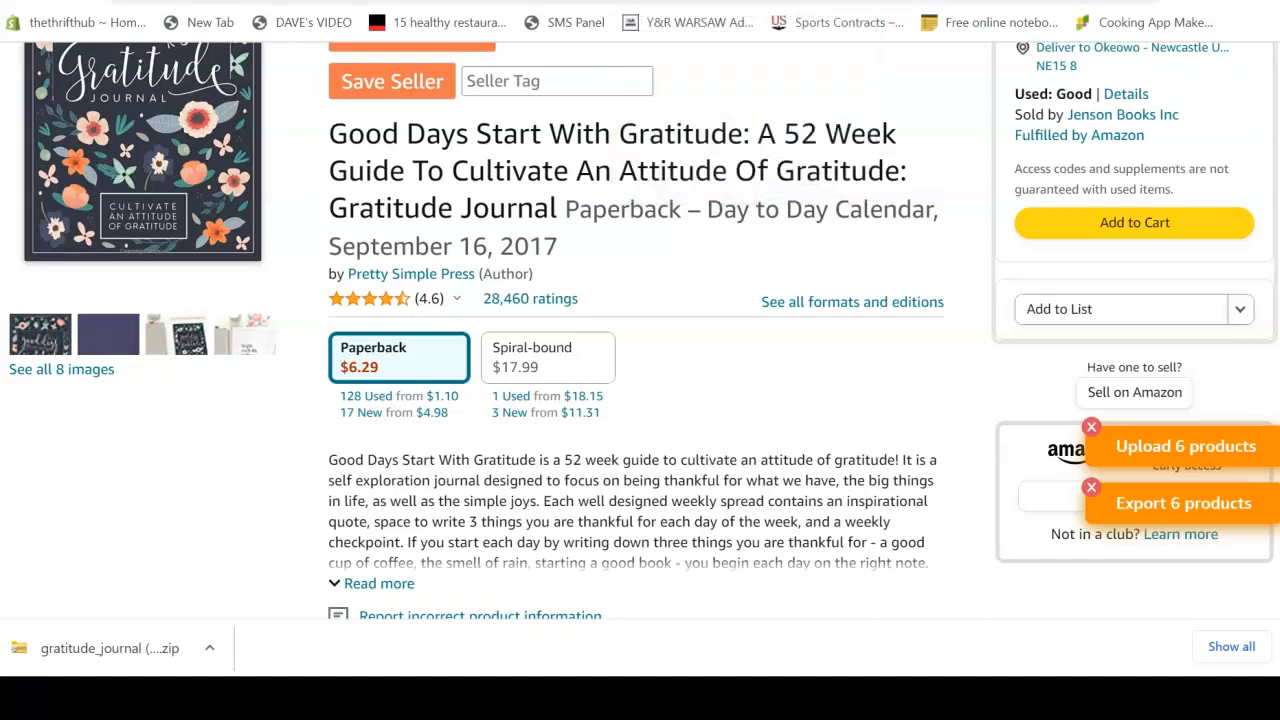
Step: Back in KDP, set the Amazon.com list price to 5.99 USD and apply it to the other marketplaces
{"action": "left_click", "coordinate": [380, 0]}
{"action": "left_click", "coordinate": [573, 213]}
{"action": "type", "text": "5.99"}
{"action": "left_click", "coordinate": [785, 230]}
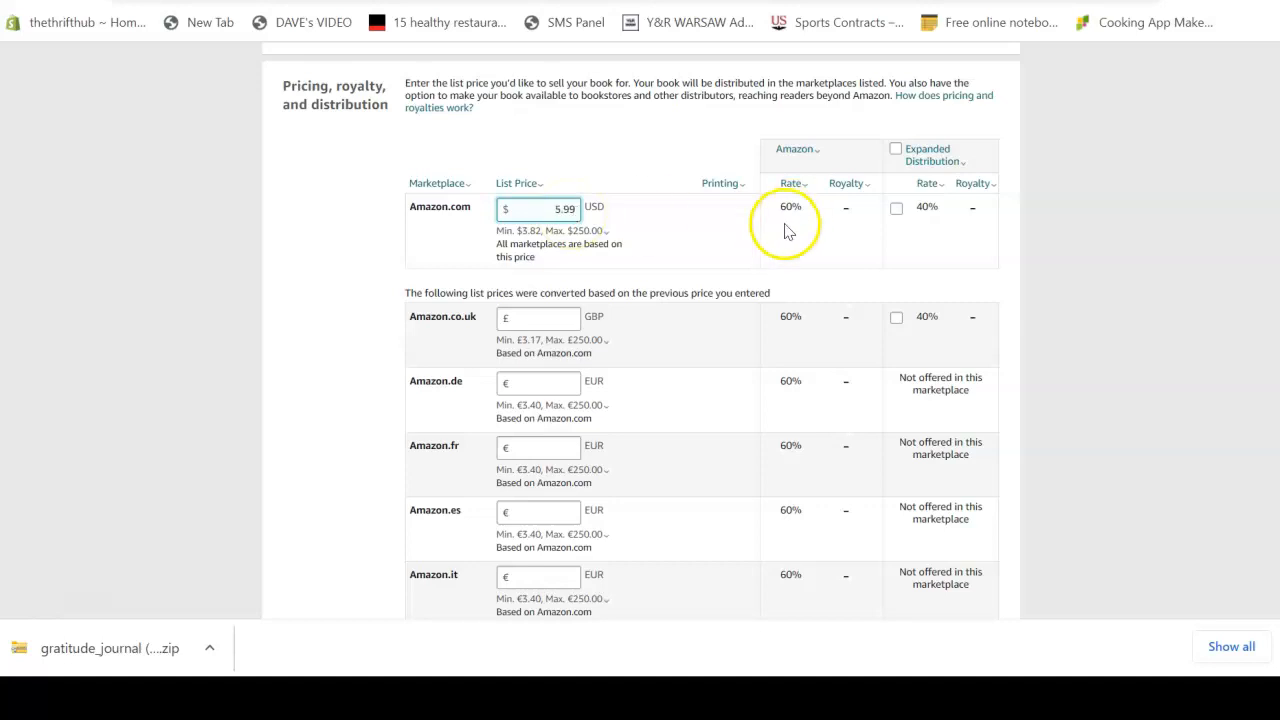
{"action": "left_click", "coordinate": [536, 232]}
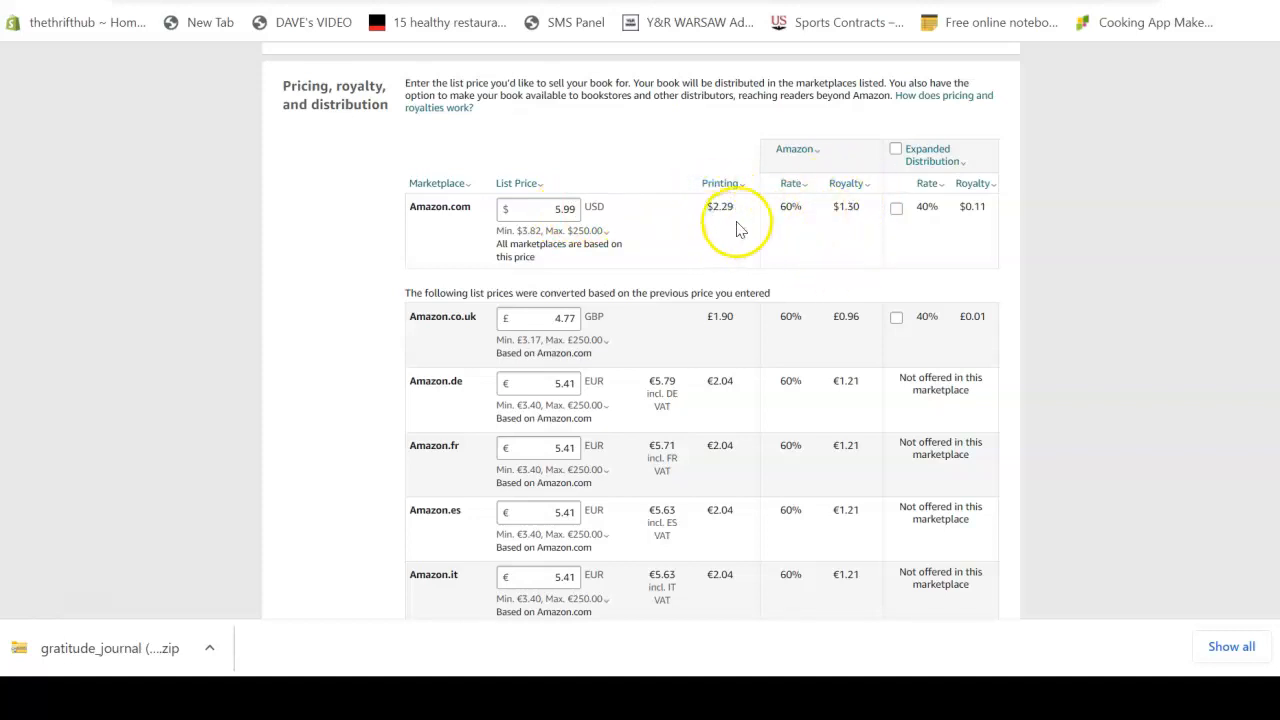
Step: Examine the printing costs, royalty rates and converted list prices for each Amazon marketplace
{"action": "left_click", "coordinate": [720, 183]}
{"action": "left_click", "coordinate": [450, 257]}
{"action": "scroll", "coordinate": [849, 280], "scroll_direction": "down", "scroll_amount": 3}
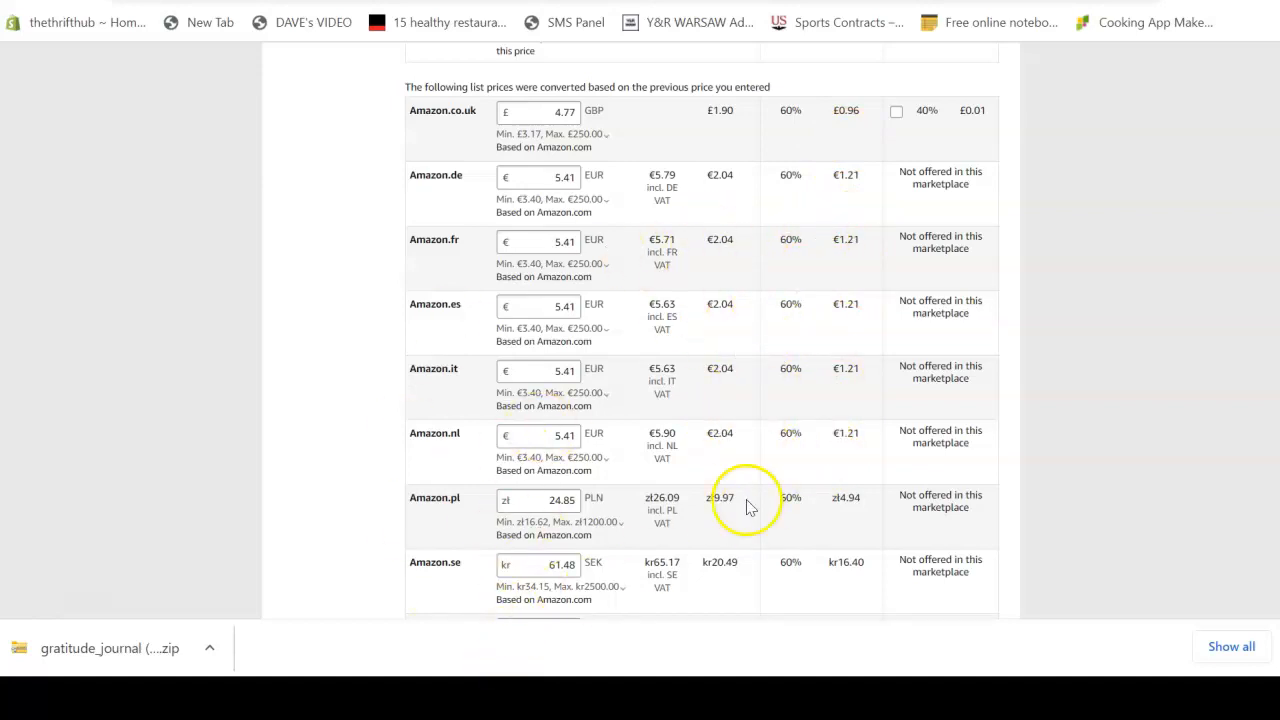
{"action": "scroll", "coordinate": [854, 451], "scroll_direction": "up", "scroll_amount": 5}
{"action": "scroll", "coordinate": [857, 451], "scroll_direction": "down", "scroll_amount": 2}
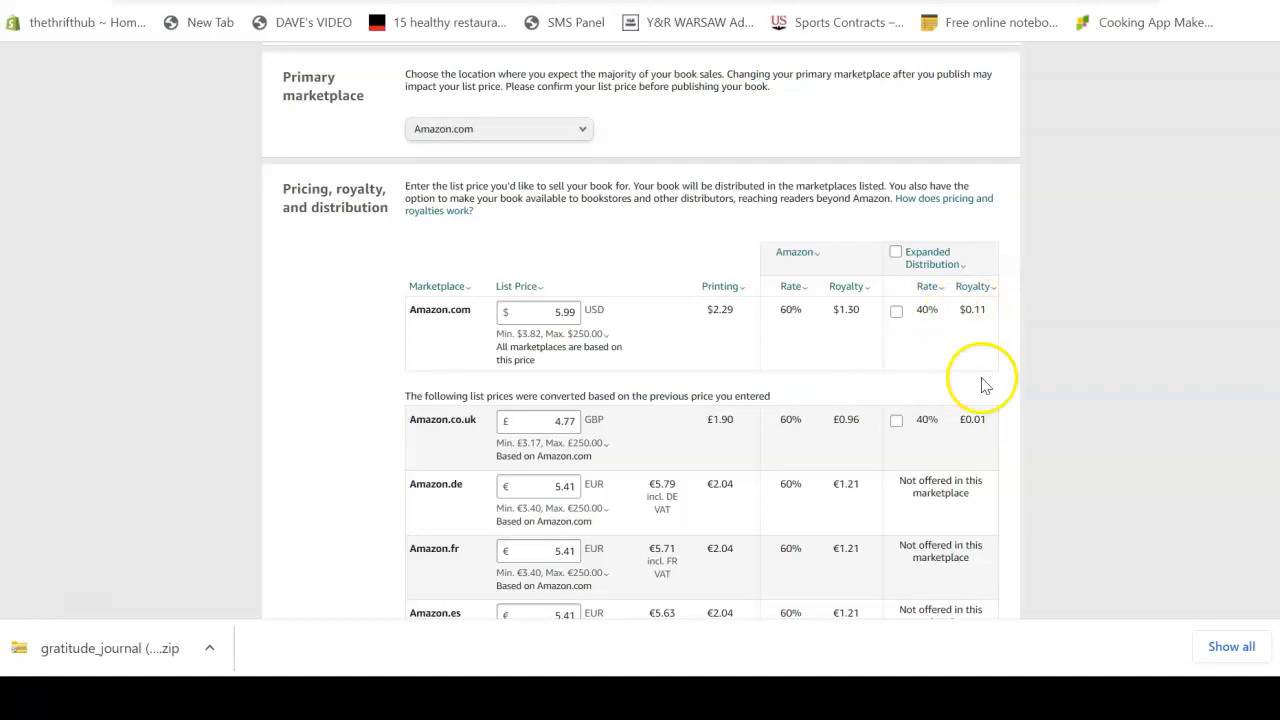
{"action": "scroll", "coordinate": [836, 421], "scroll_direction": "down", "scroll_amount": 4}
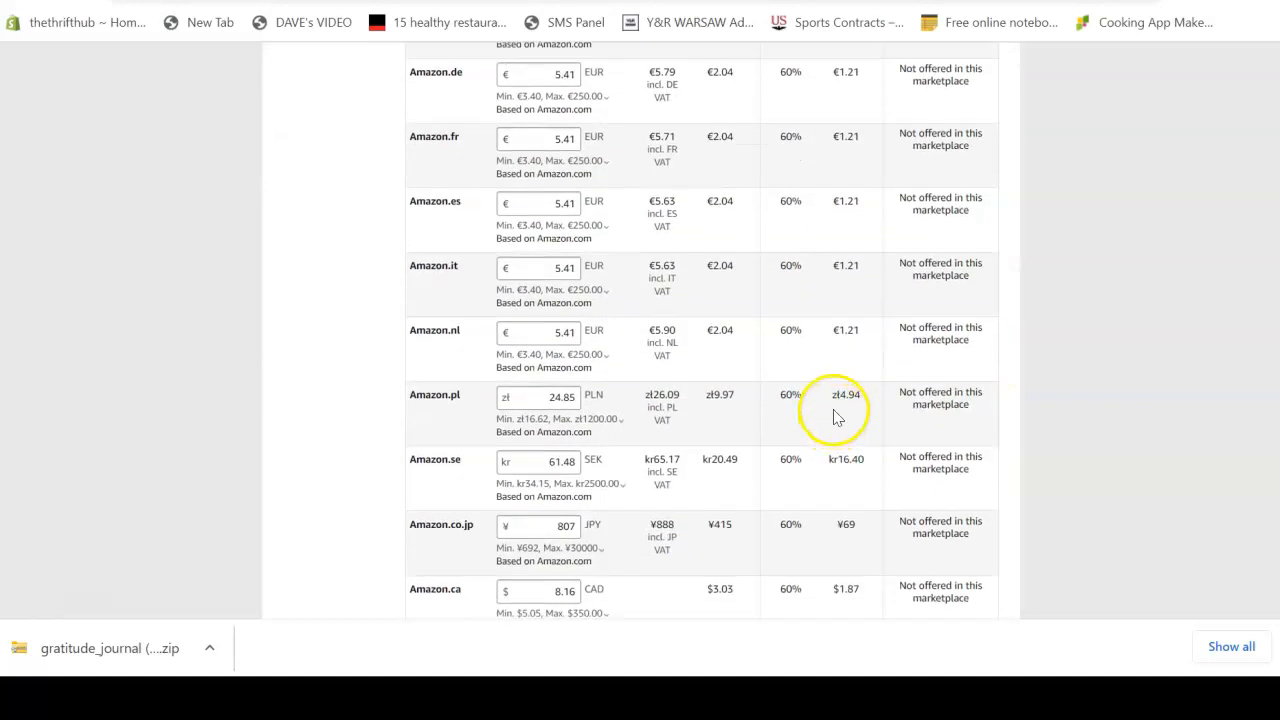
{"action": "scroll", "coordinate": [835, 416], "scroll_direction": "up", "scroll_amount": 4}
Step: Publish the paperback book and dismiss the submission notice without starting a Kindle eBook
{"action": "scroll", "coordinate": [840, 335], "scroll_direction": "down", "scroll_amount": 8}
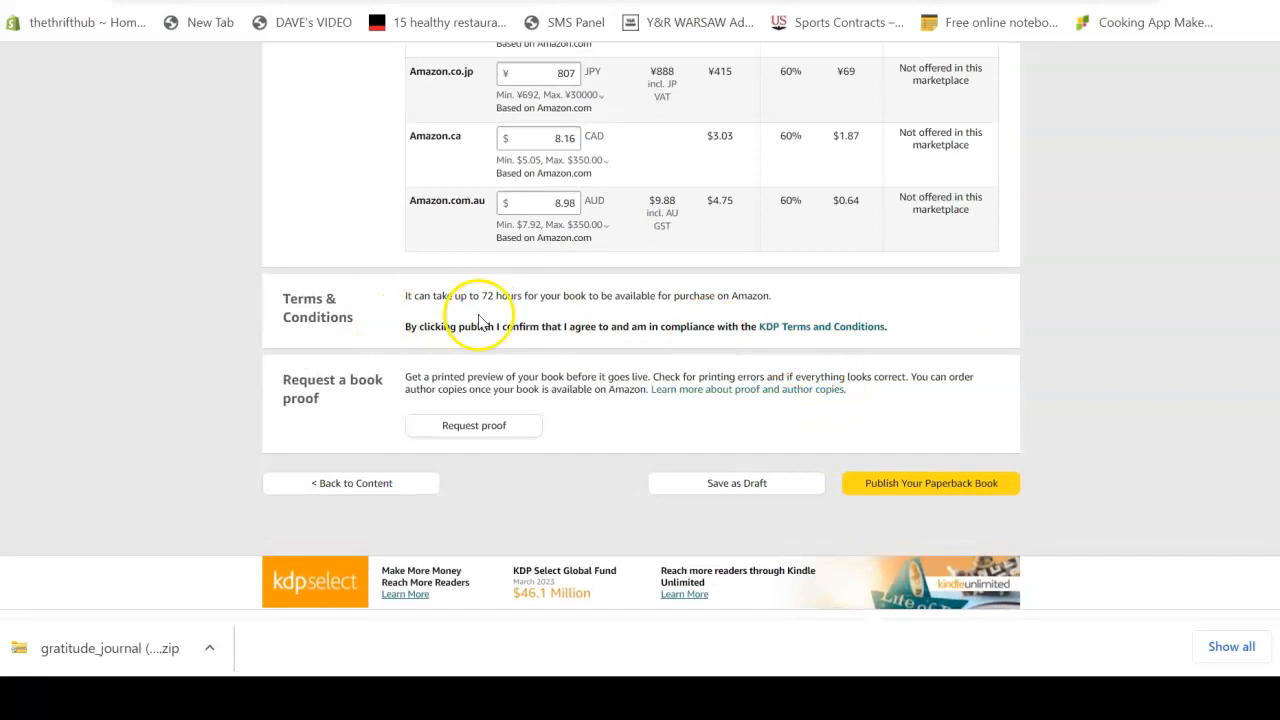
{"action": "left_click", "coordinate": [910, 490]}
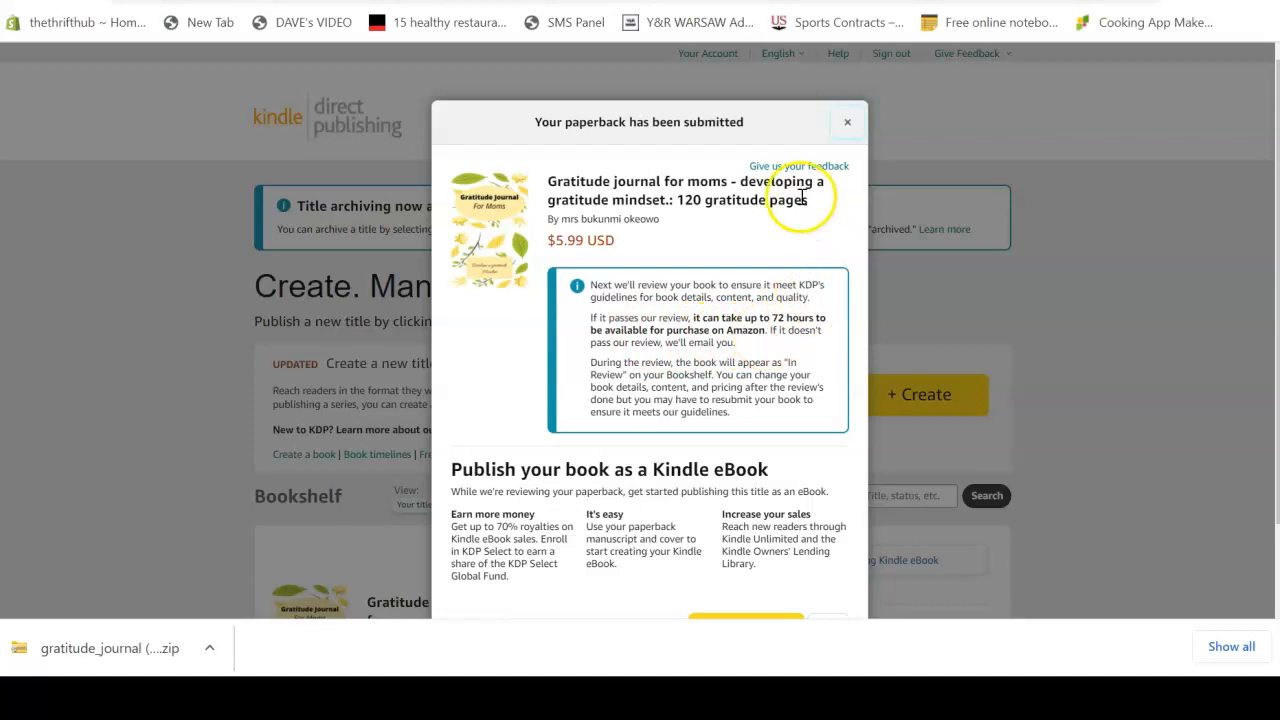
{"action": "scroll", "coordinate": [773, 275], "scroll_direction": "down", "scroll_amount": 1}
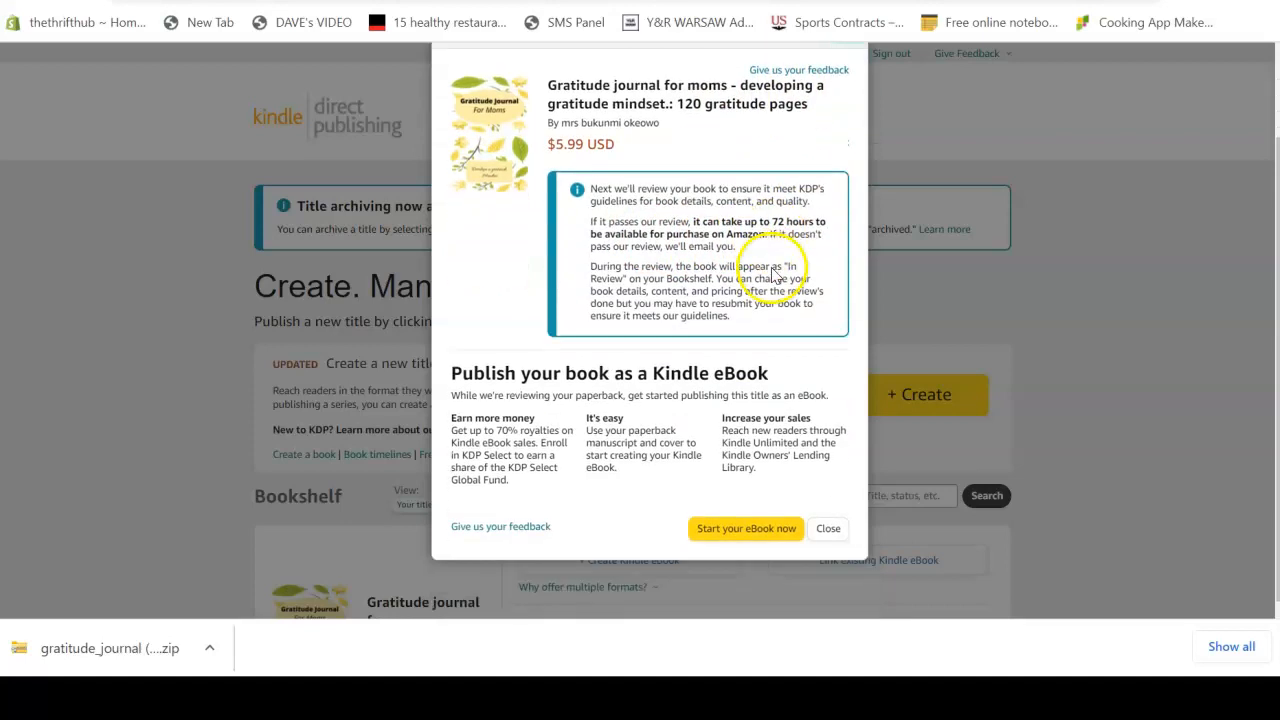
{"action": "left_click", "coordinate": [827, 530]}
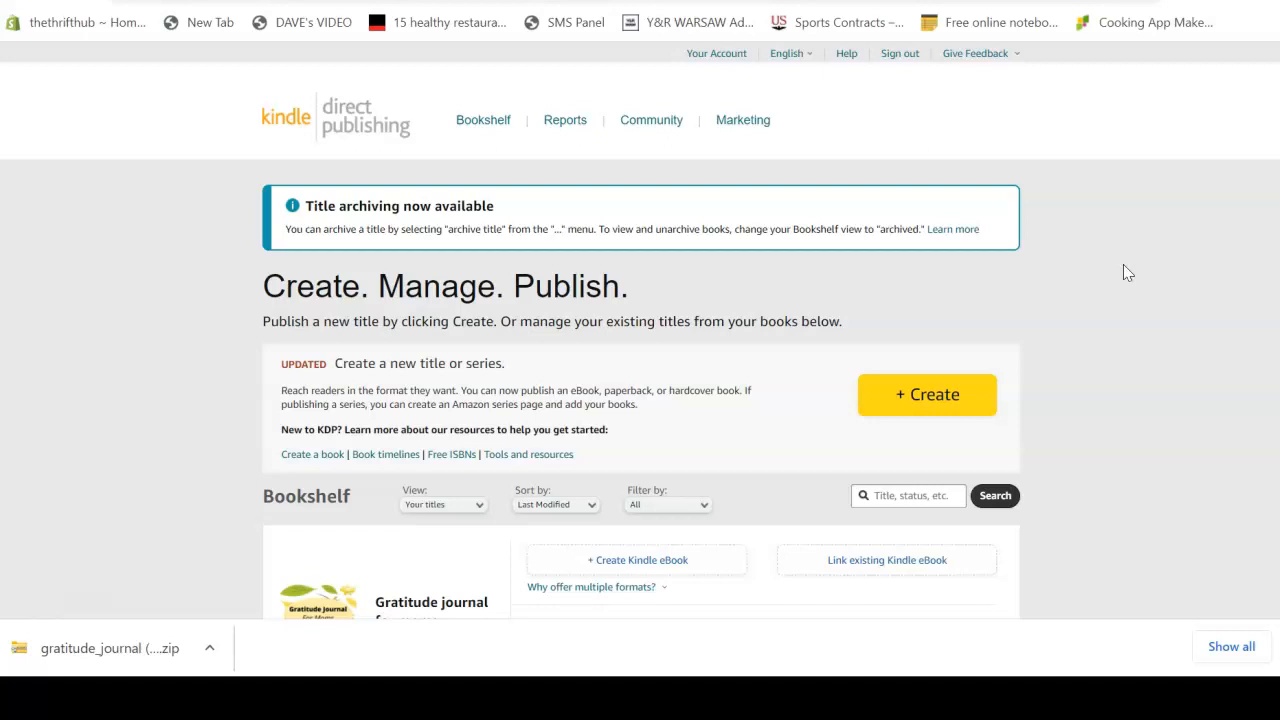
Step: Check the submitted gratitude journal's paperback status on the Bookshelf
{"action": "left_click", "coordinate": [1127, 278]}
{"action": "left_click", "coordinate": [1126, 294]}
{"action": "scroll", "coordinate": [1125, 301], "scroll_direction": "down", "scroll_amount": 1}
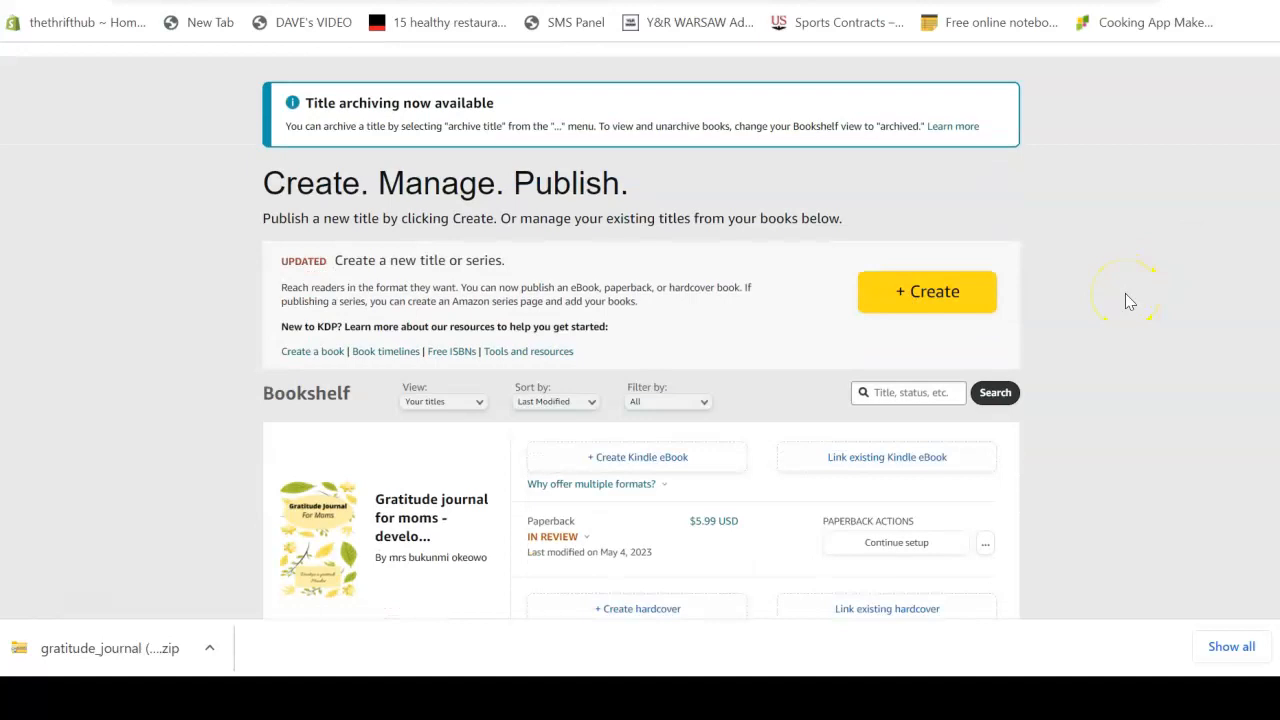